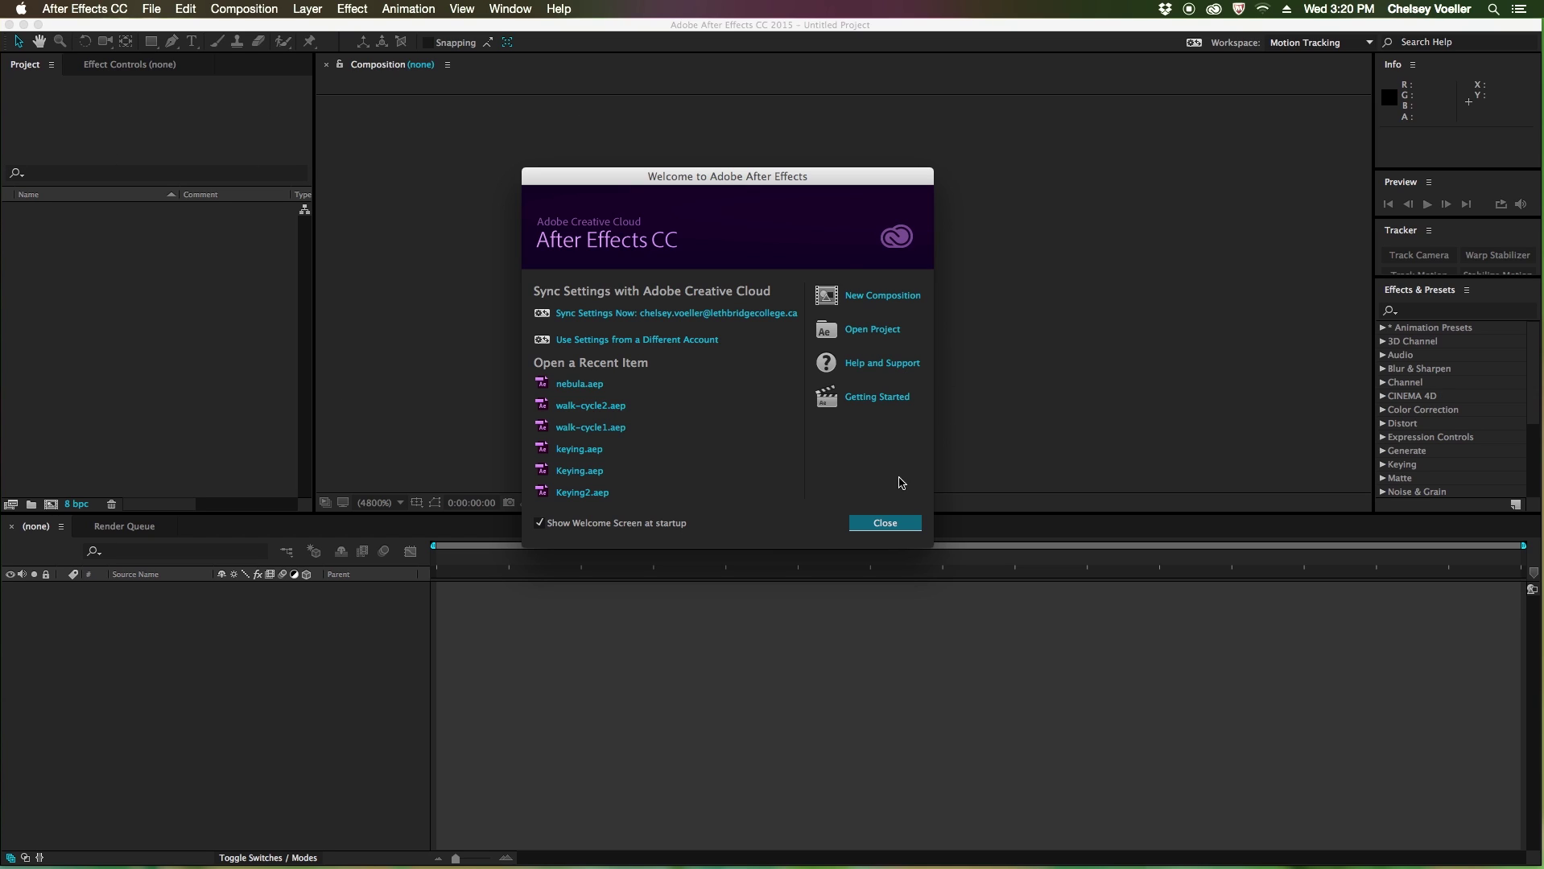
Step: Close the Welcome to Adobe After Effects screen to reveal the empty untitled project
{"action": "left_click", "coordinate": [902, 529]}
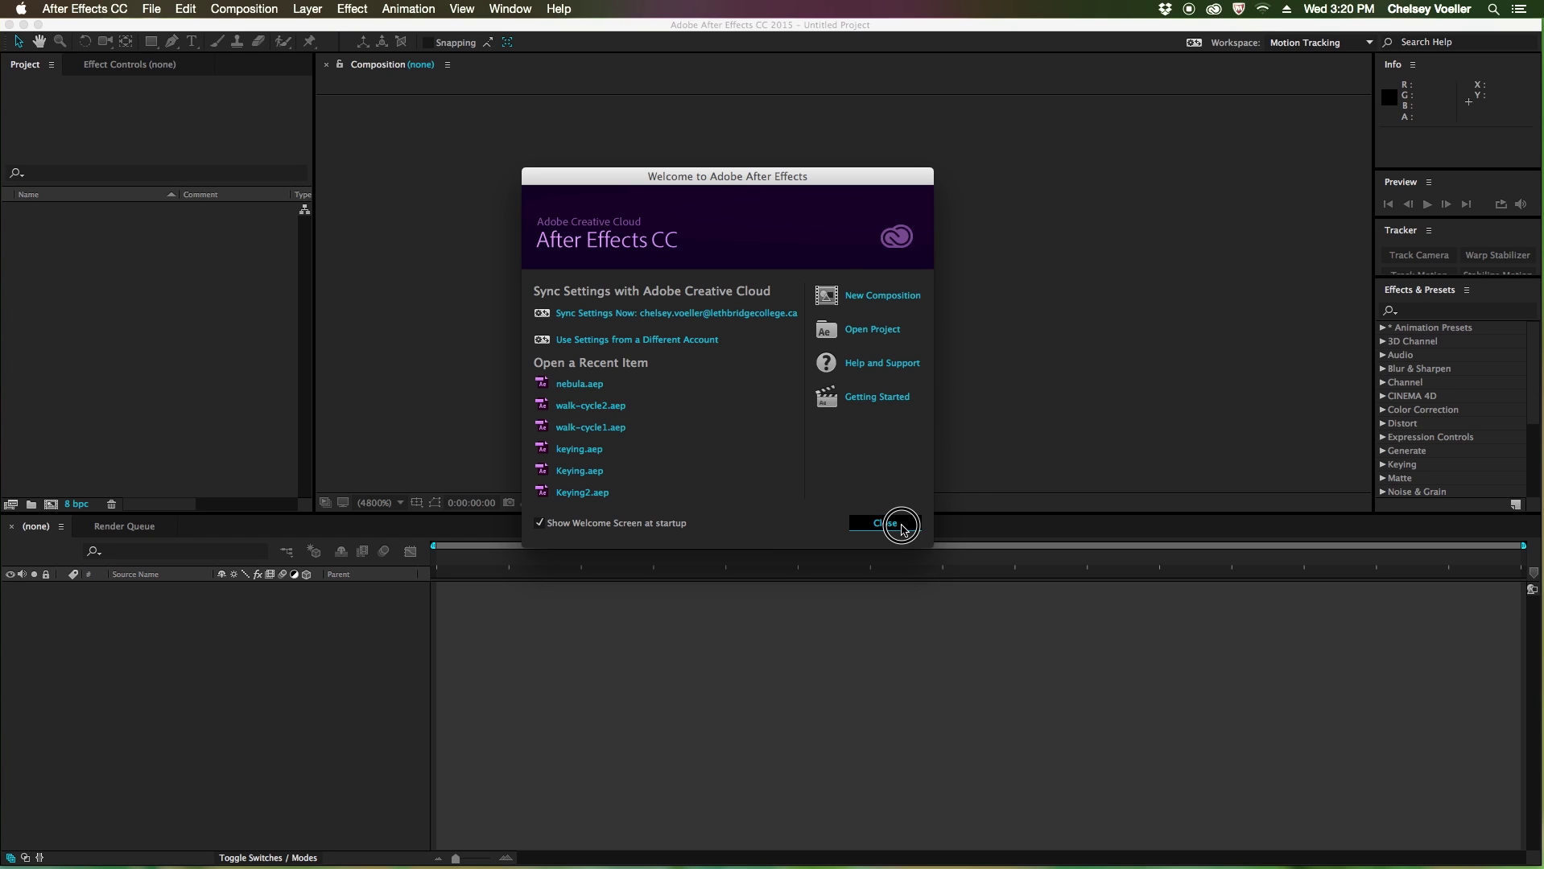
Step: Choose girl-character.psd in the import file window
{"action": "double_click", "coordinate": [165, 293]}
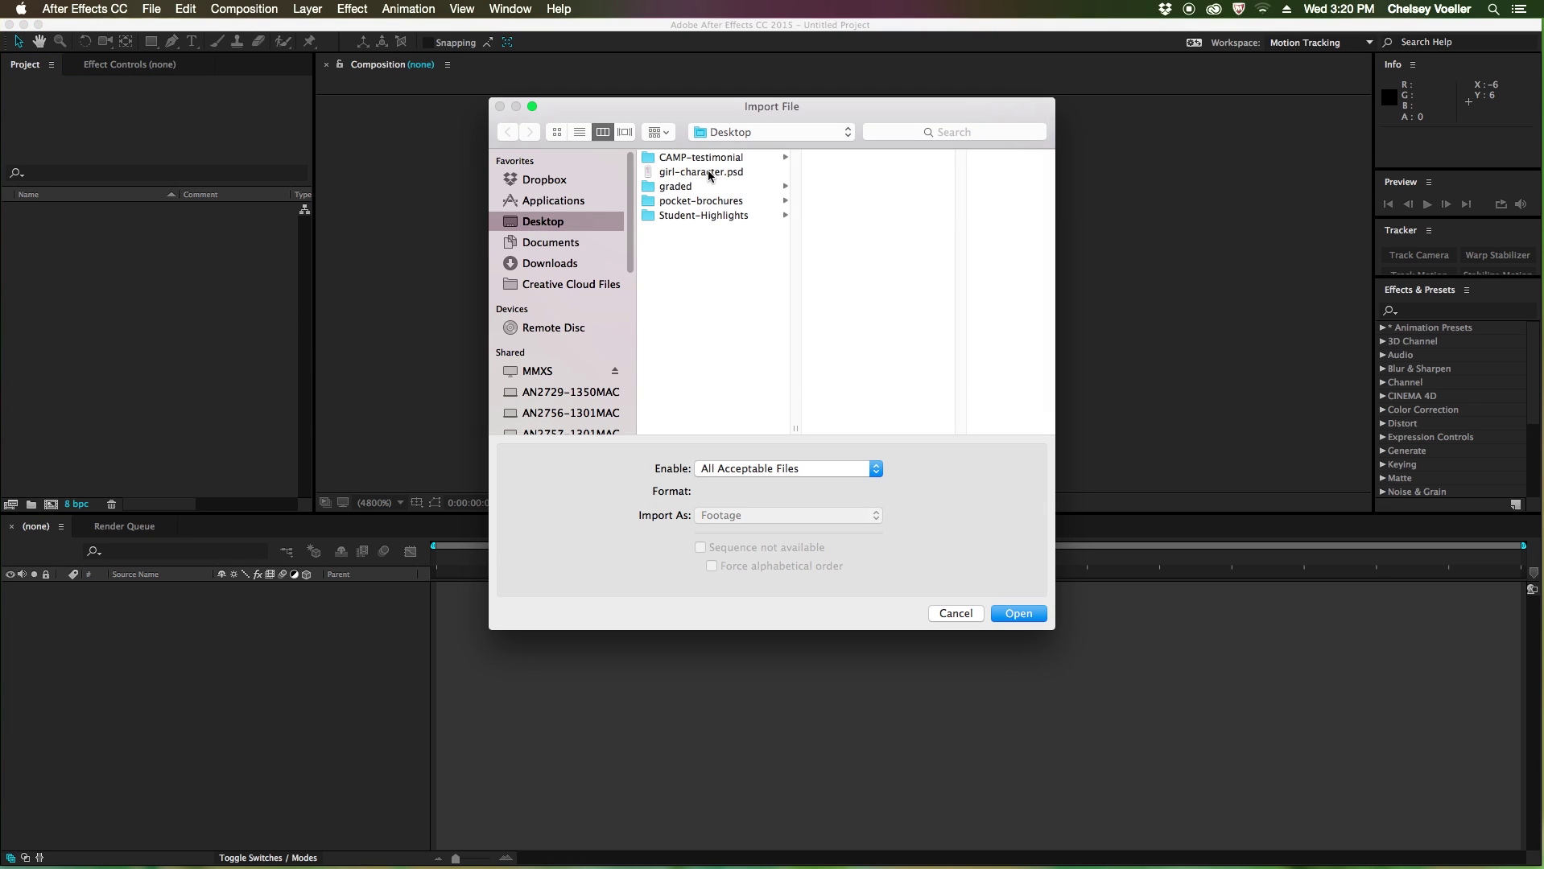
{"action": "left_click", "coordinate": [708, 173]}
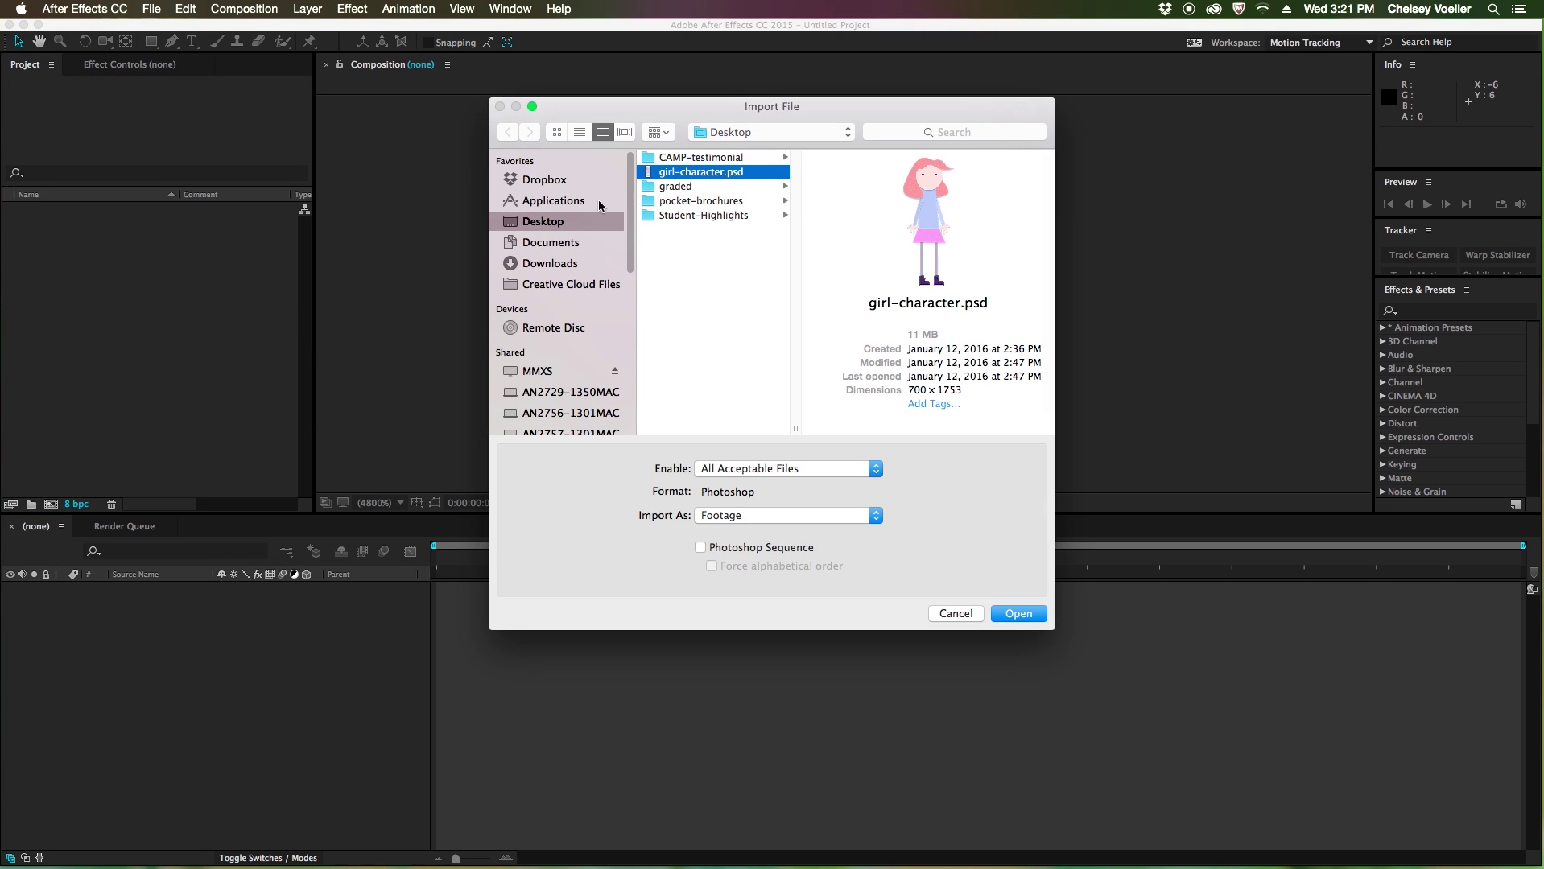
{"action": "left_click", "coordinate": [1037, 618]}
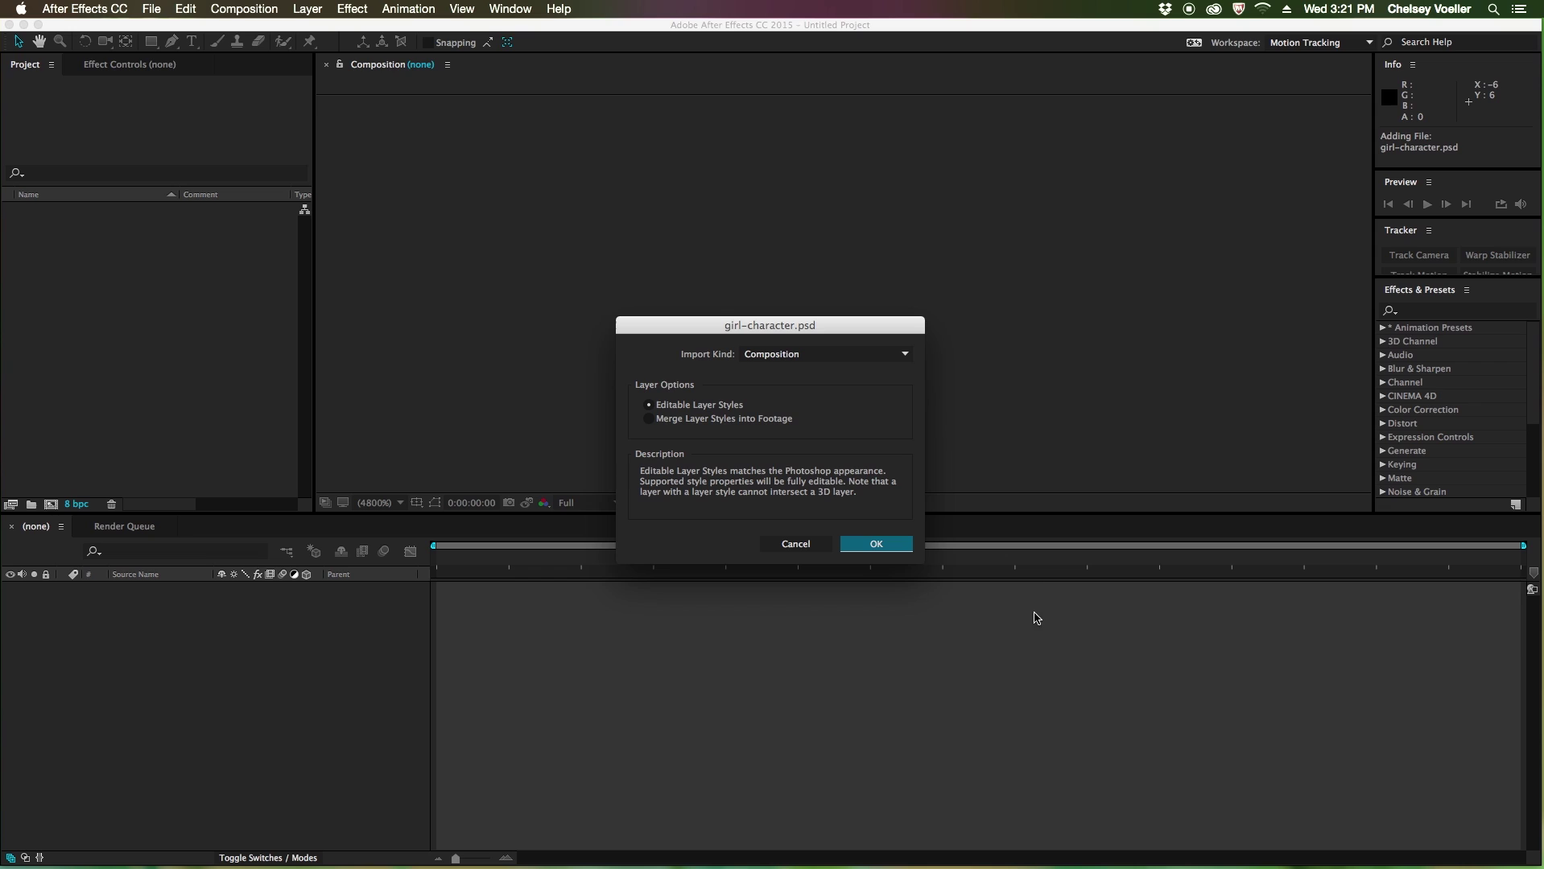
Step: Import it as a Composition and expand its layers folder showing seven layer files
{"action": "left_click_drag", "start_coordinate": [757, 324], "coordinate": [723, 235]}
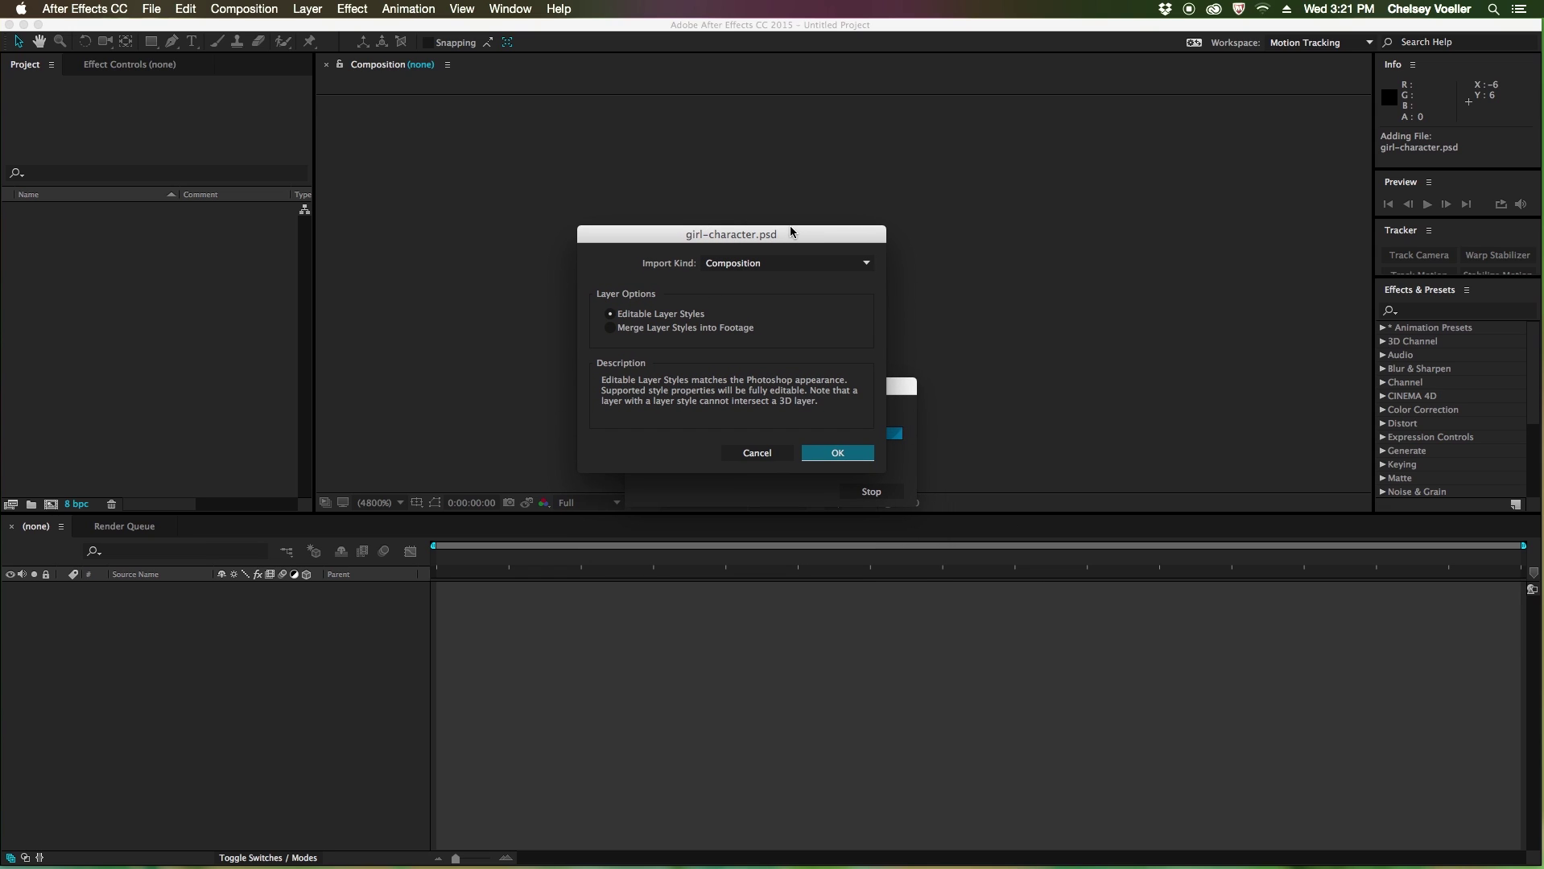
{"action": "left_click", "coordinate": [755, 283]}
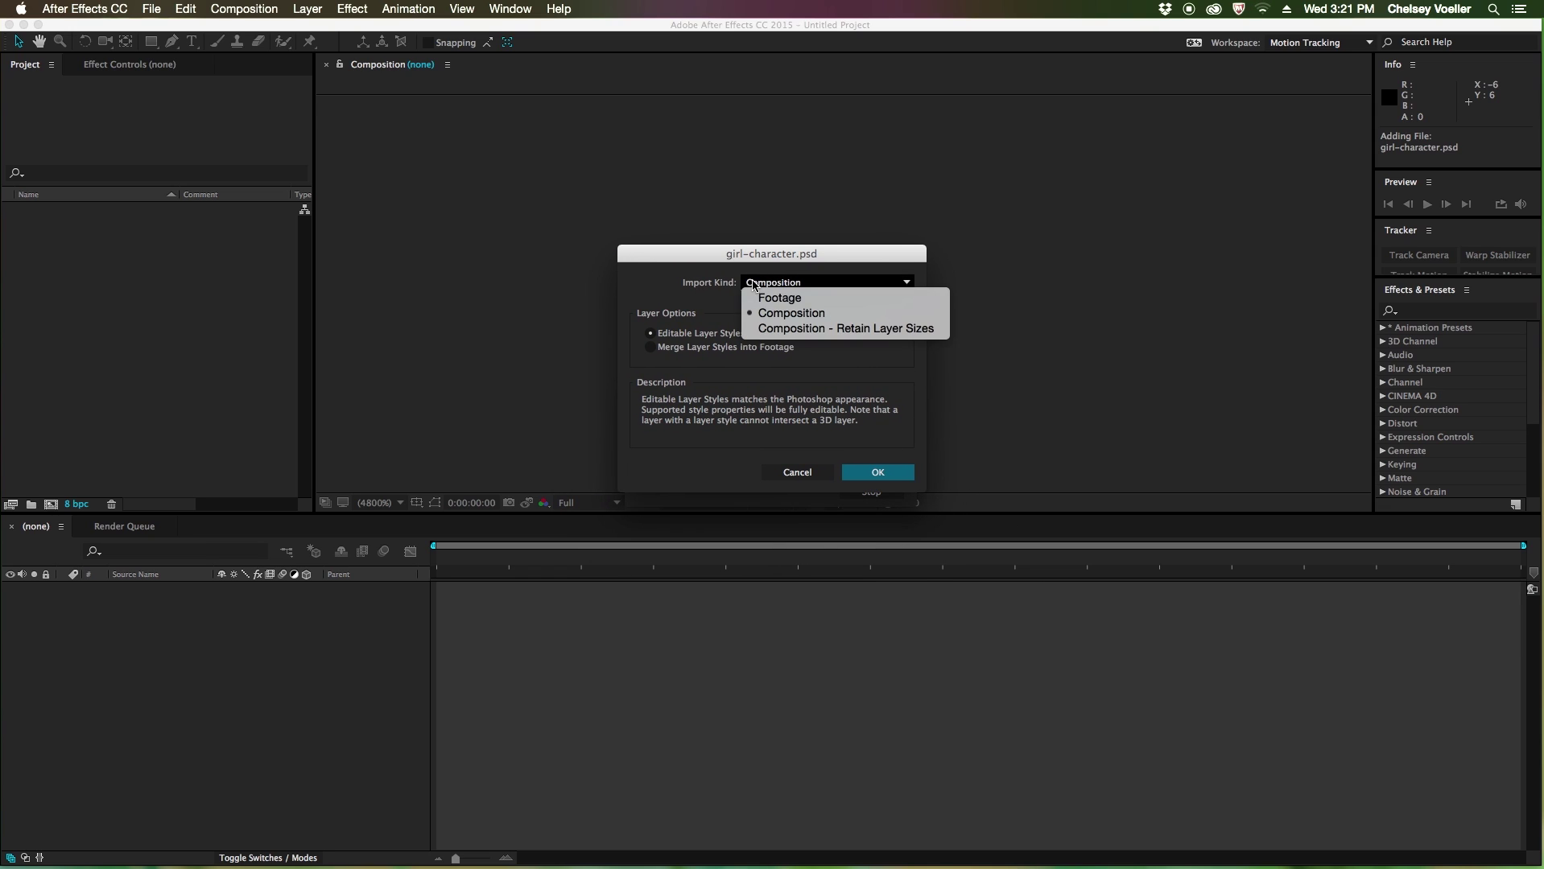
{"action": "left_click", "coordinate": [778, 298]}
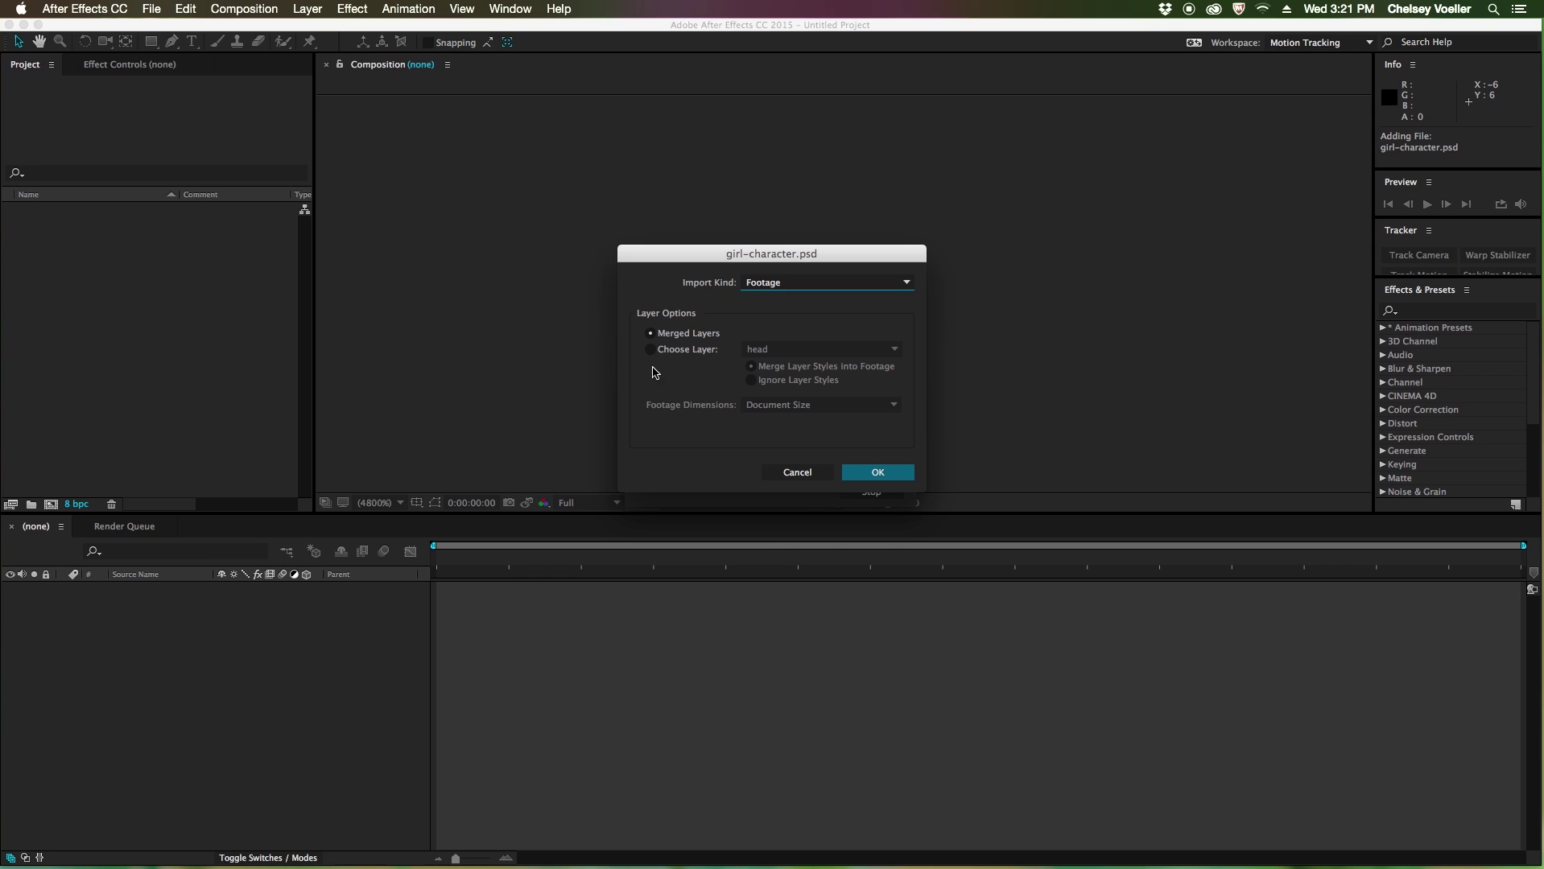
{"action": "left_click", "coordinate": [801, 283]}
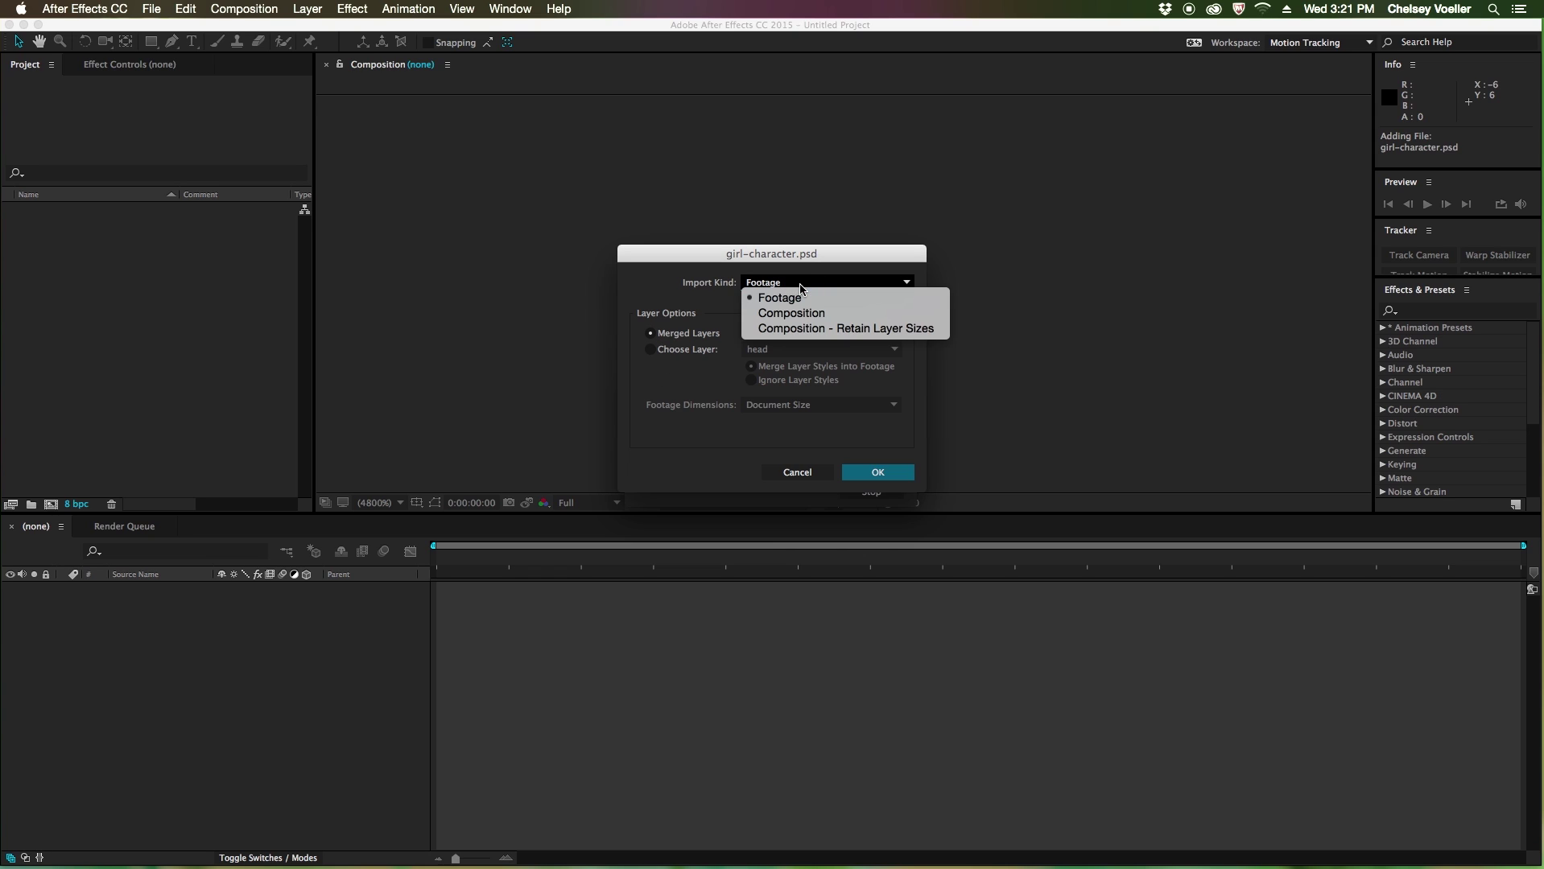
{"action": "left_click", "coordinate": [797, 313]}
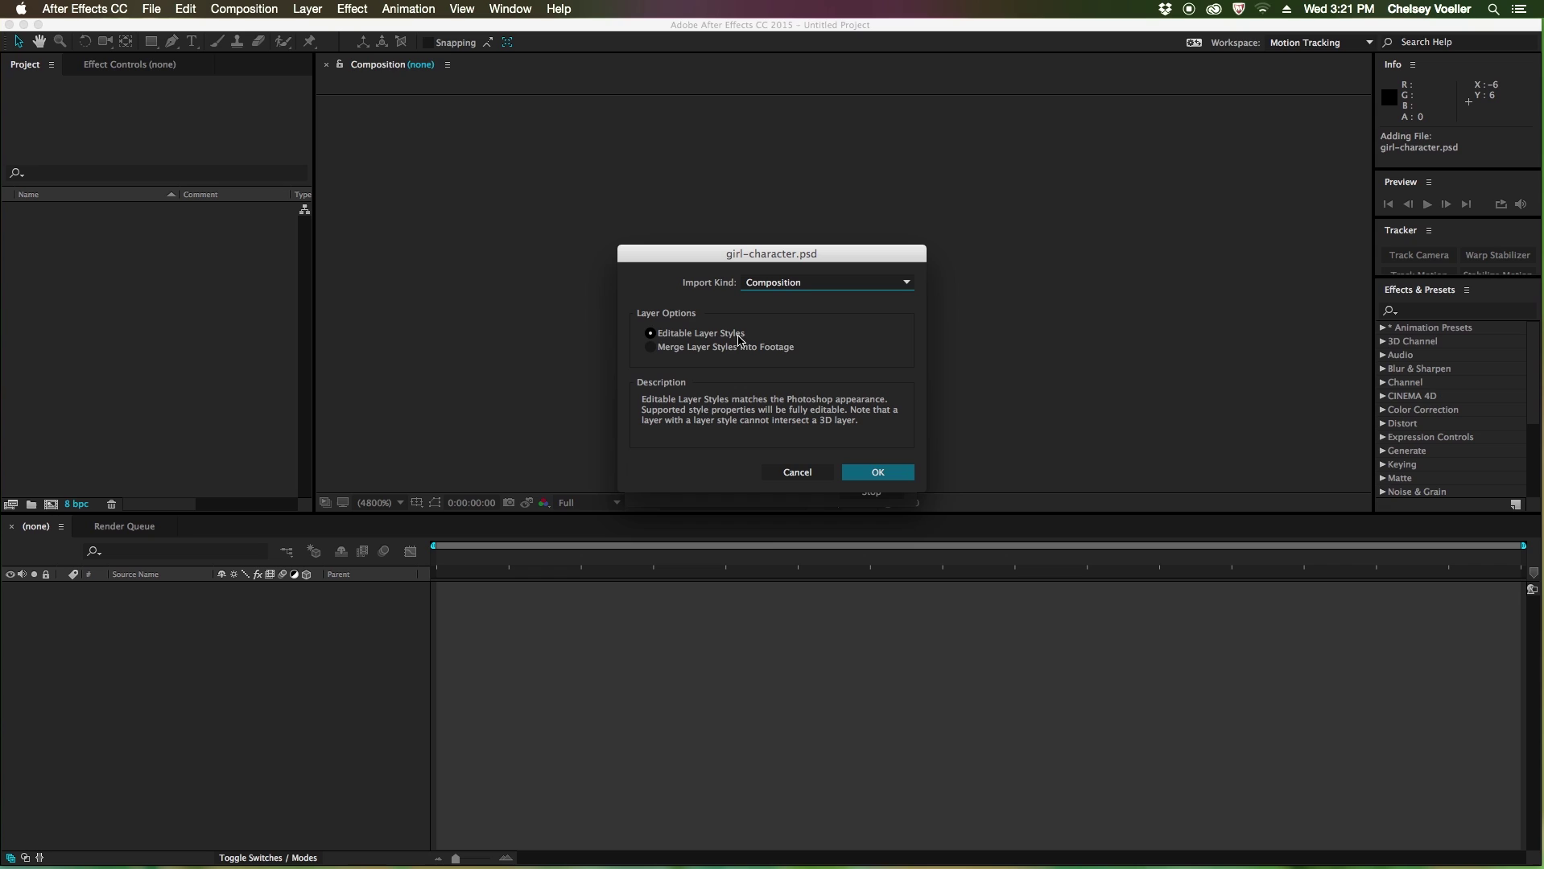
{"action": "left_click", "coordinate": [894, 479]}
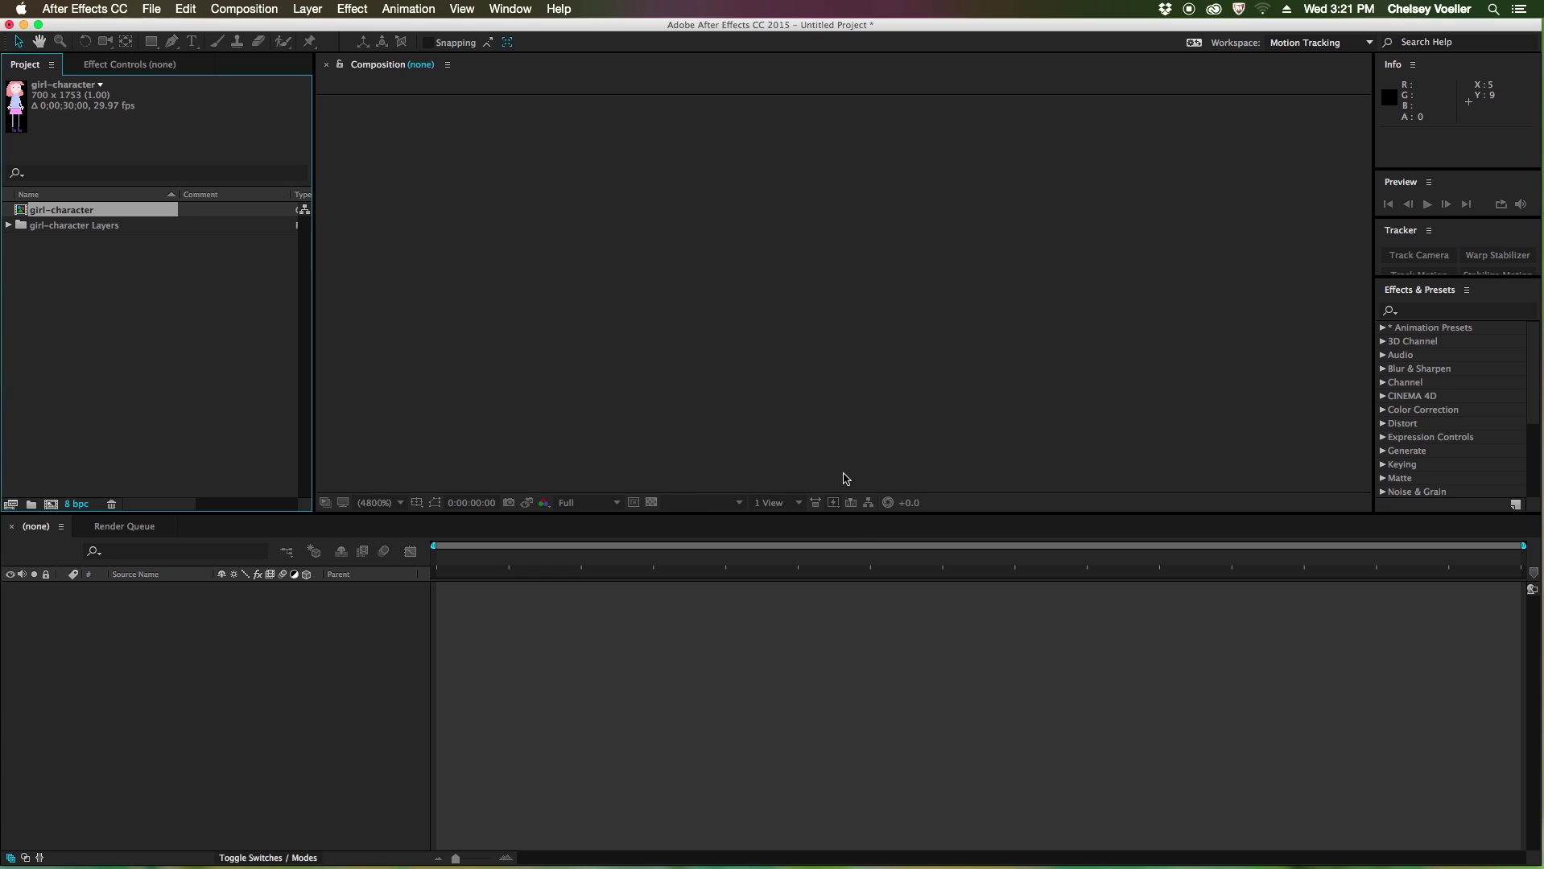
{"action": "left_click", "coordinate": [8, 226]}
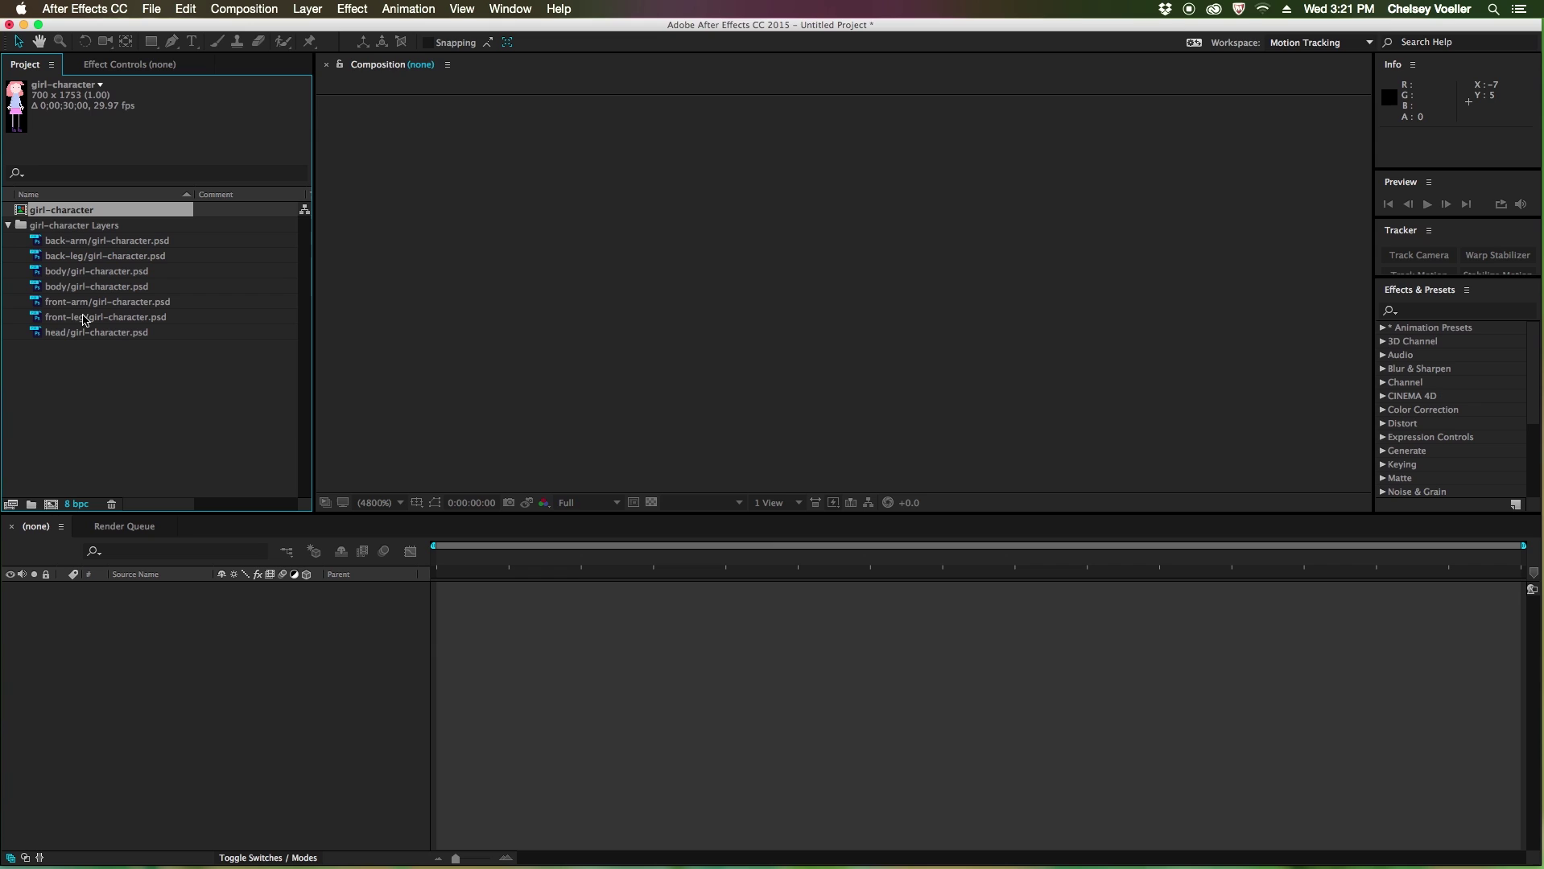
Step: Open the girl-character composition and check its head layer in the timeline
{"action": "double_click", "coordinate": [21, 212]}
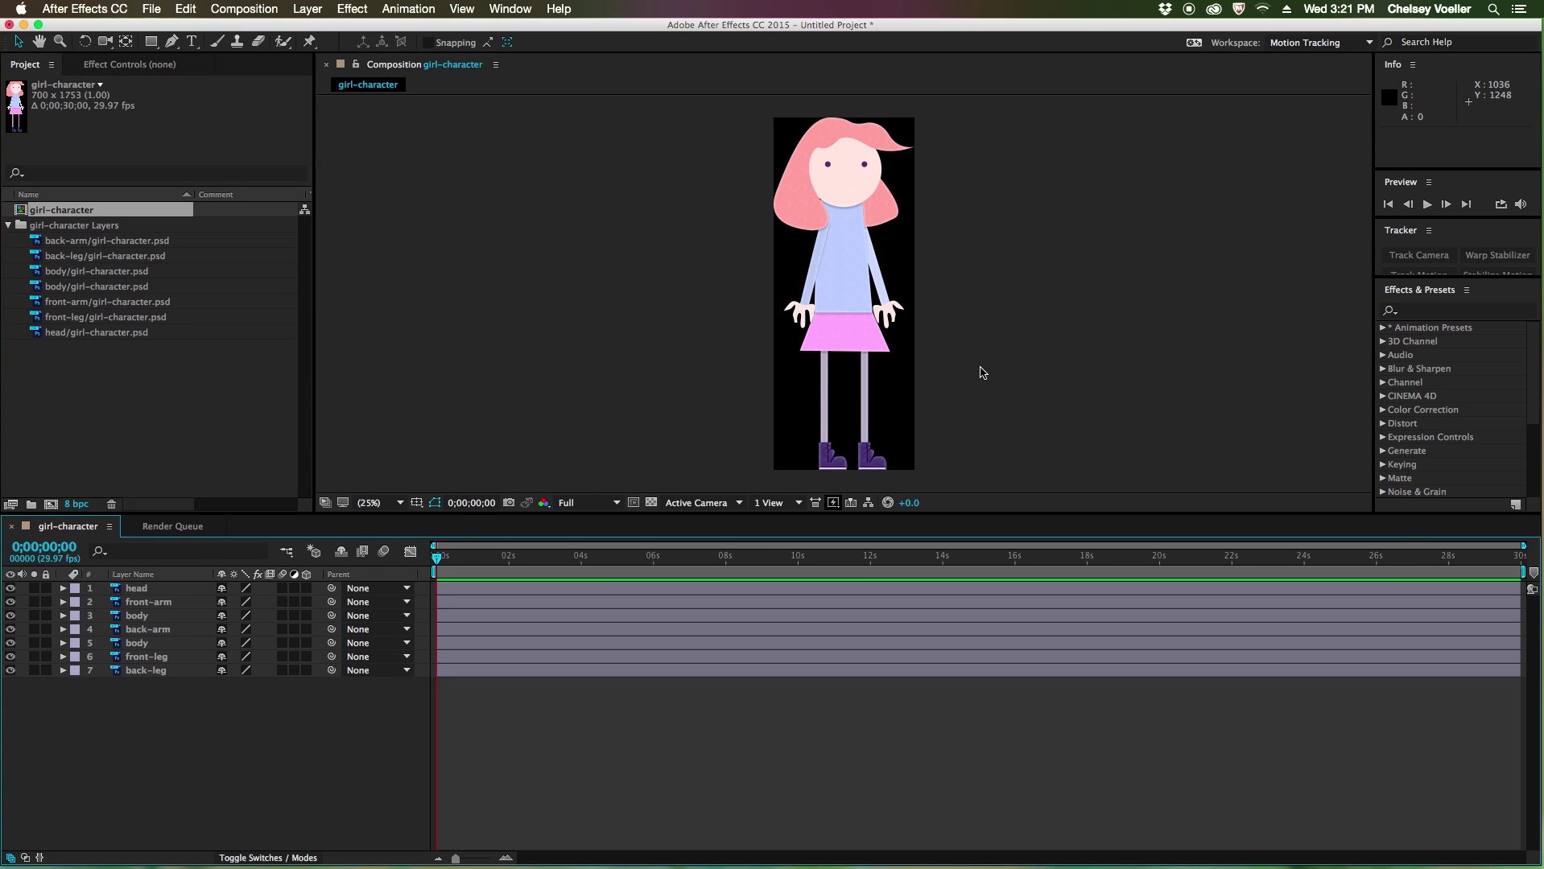
{"action": "left_click", "coordinate": [137, 589]}
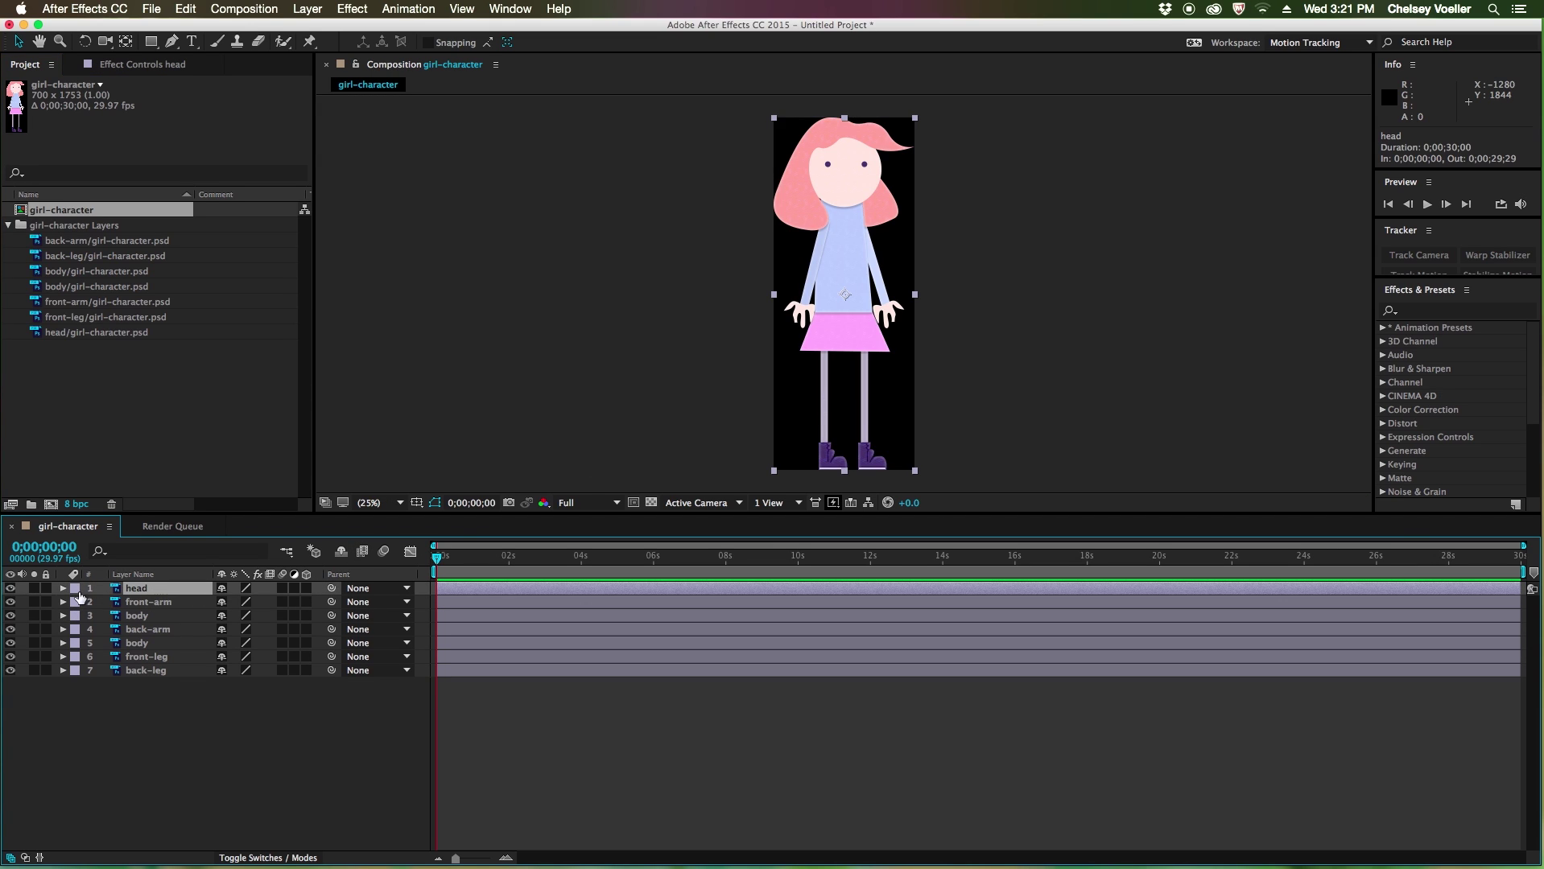
{"action": "left_click", "coordinate": [10, 589]}
{"action": "left_click", "coordinate": [9, 589]}
{"action": "left_click", "coordinate": [641, 470]}
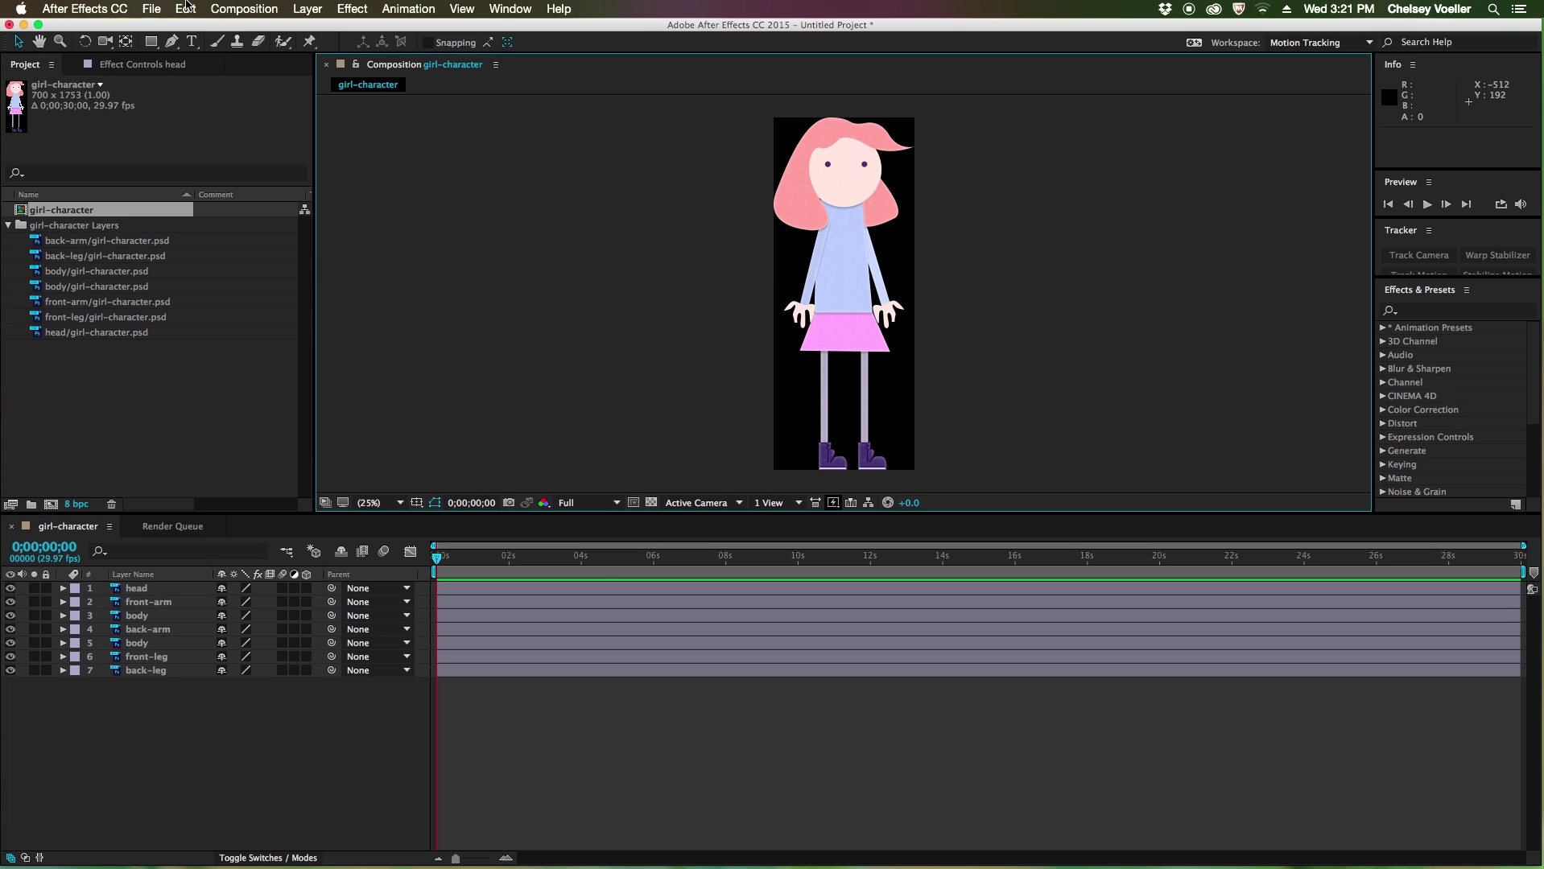
{"action": "left_click", "coordinate": [266, 7]}
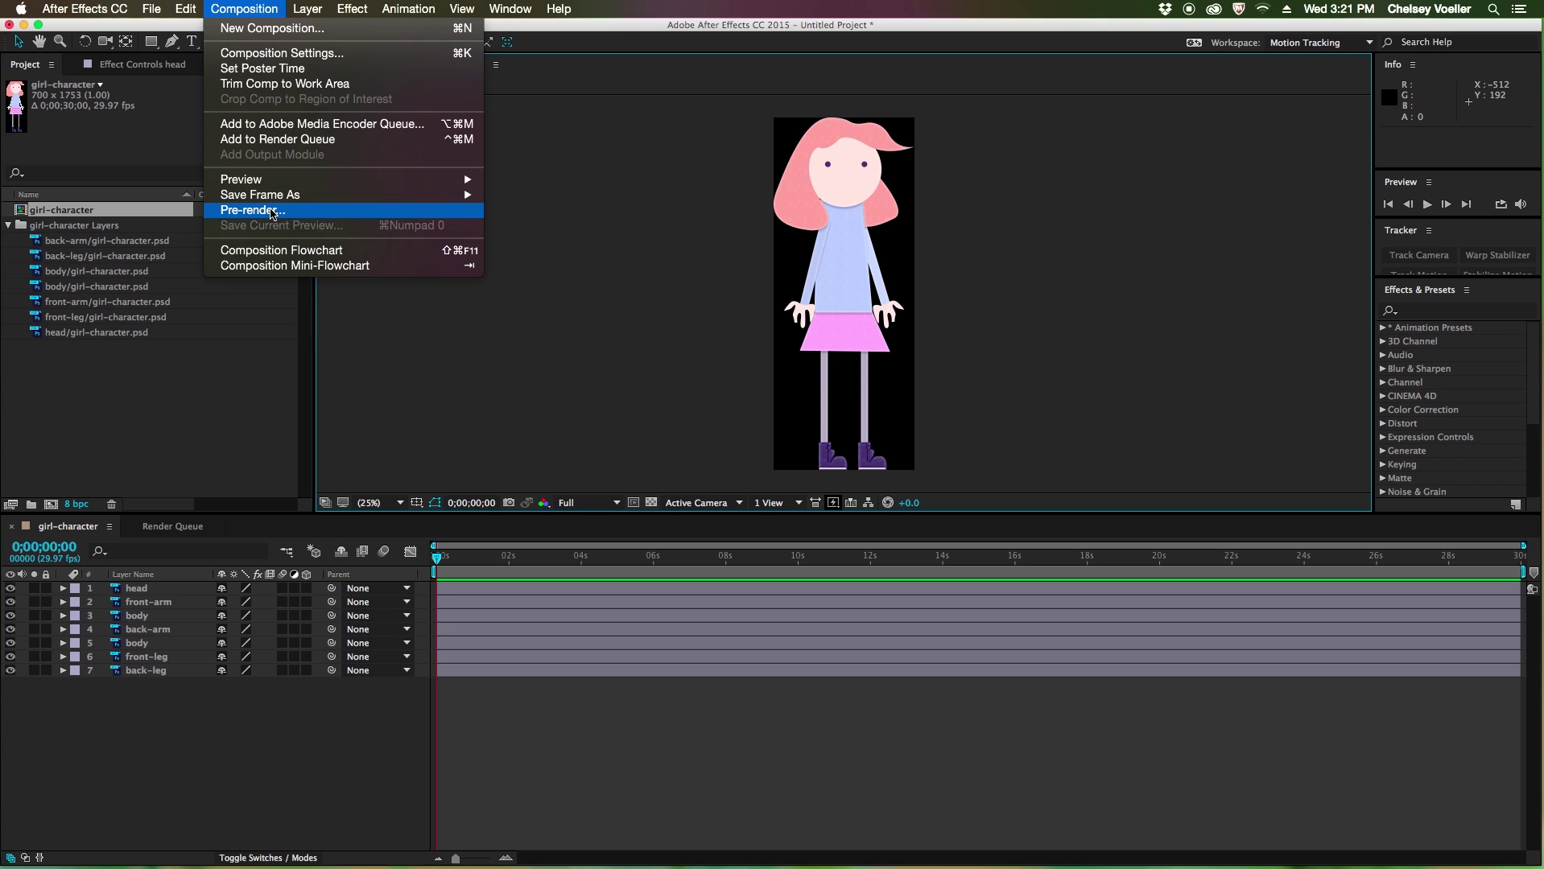
Step: Change the composition's Width to 1645 px and Height to 2081 px in Composition Settings
{"action": "left_click", "coordinate": [277, 55]}
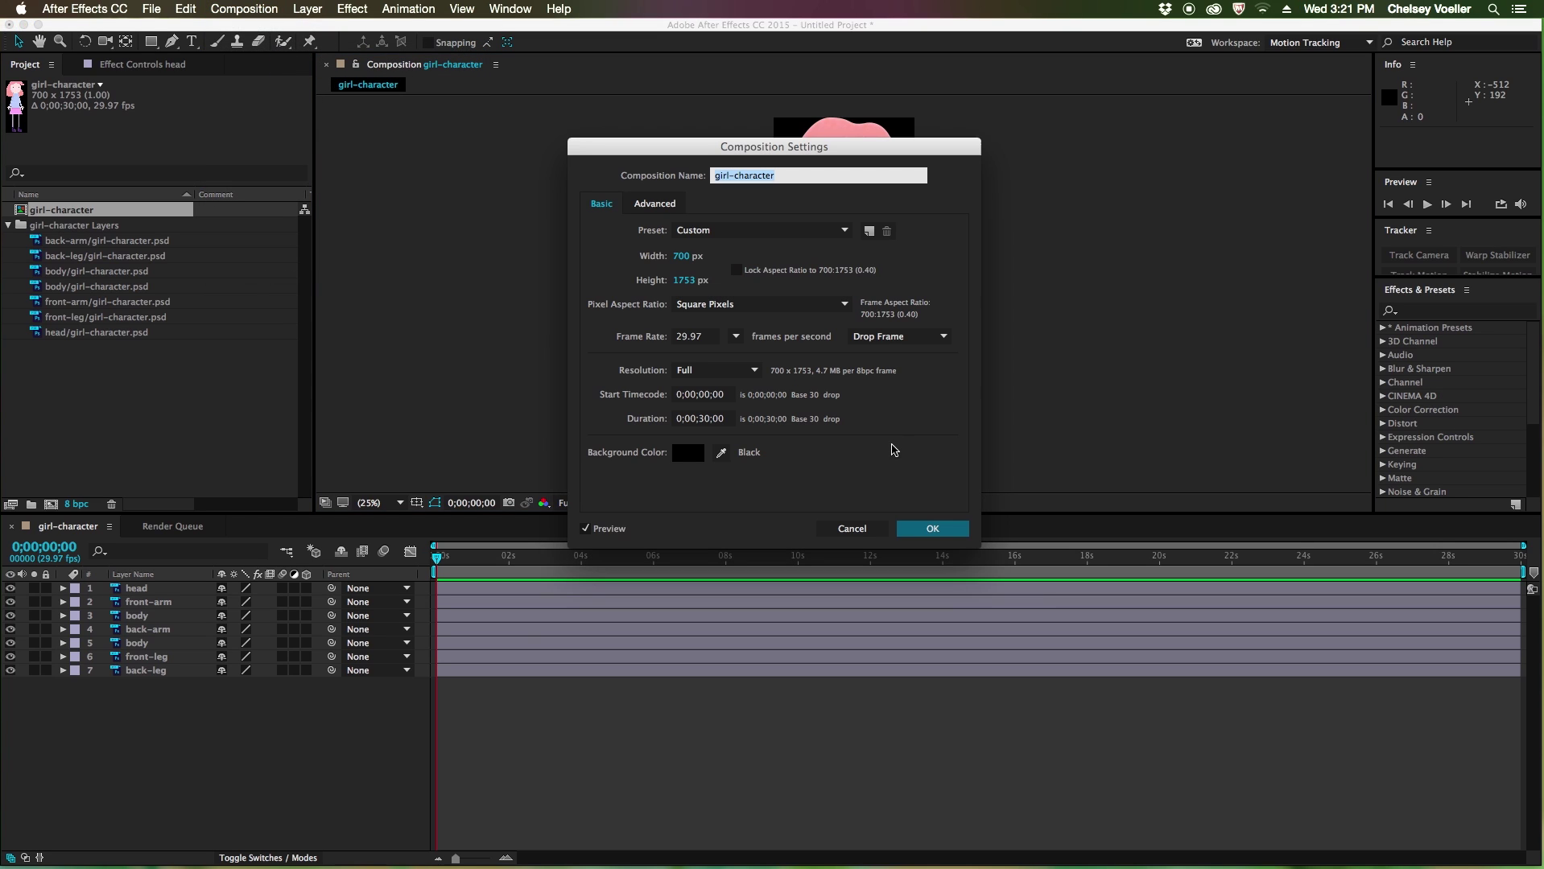
{"action": "left_click_drag", "start_coordinate": [791, 154], "coordinate": [1245, 208]}
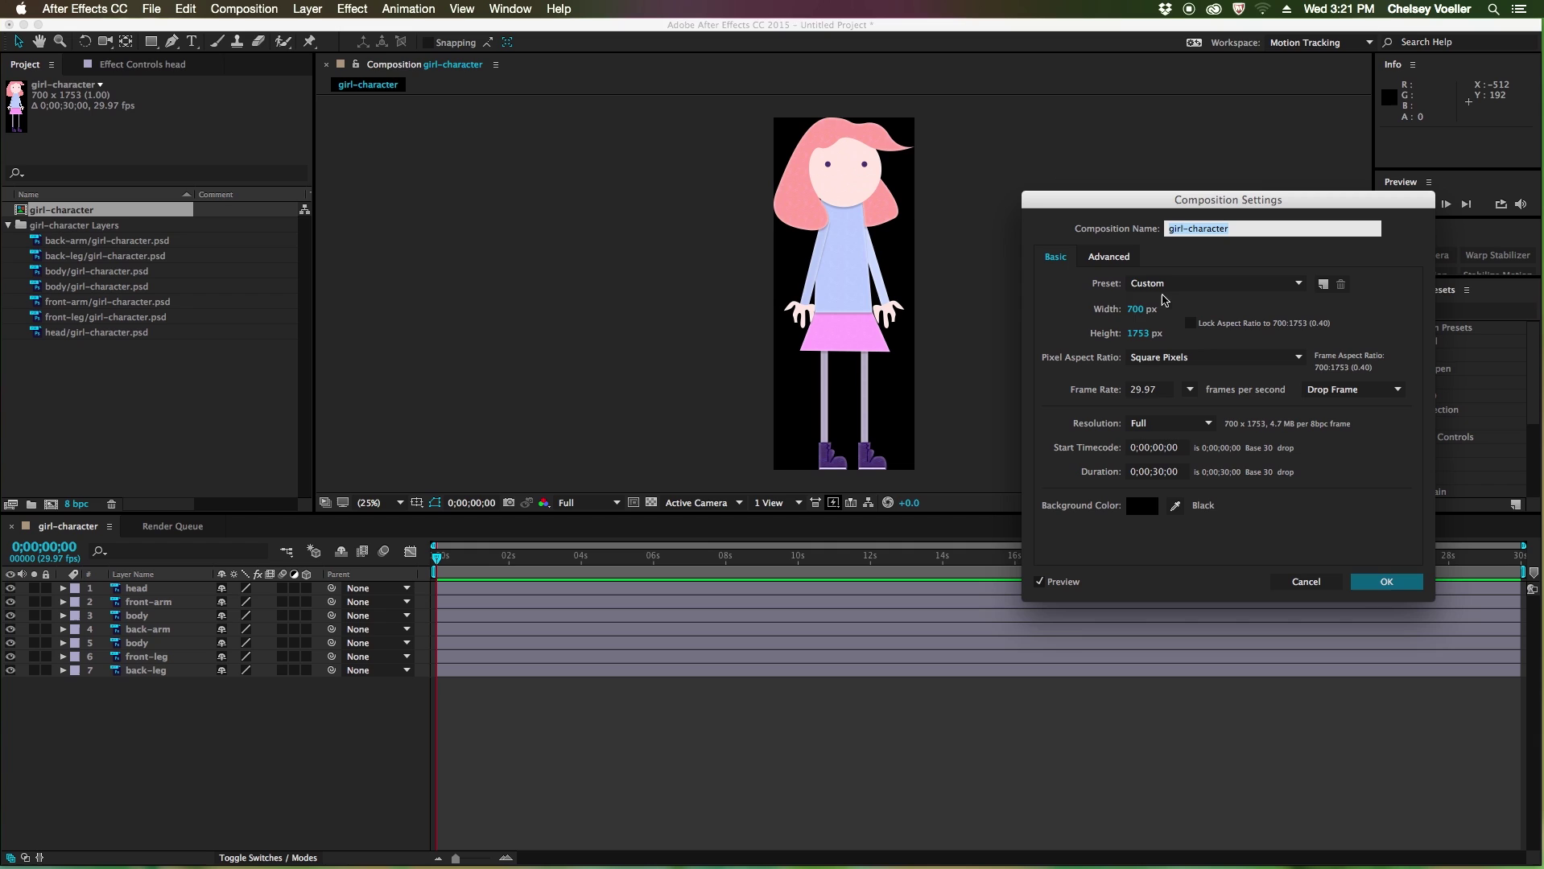
{"action": "left_click_drag", "start_coordinate": [1137, 314], "coordinate": [1240, 319]}
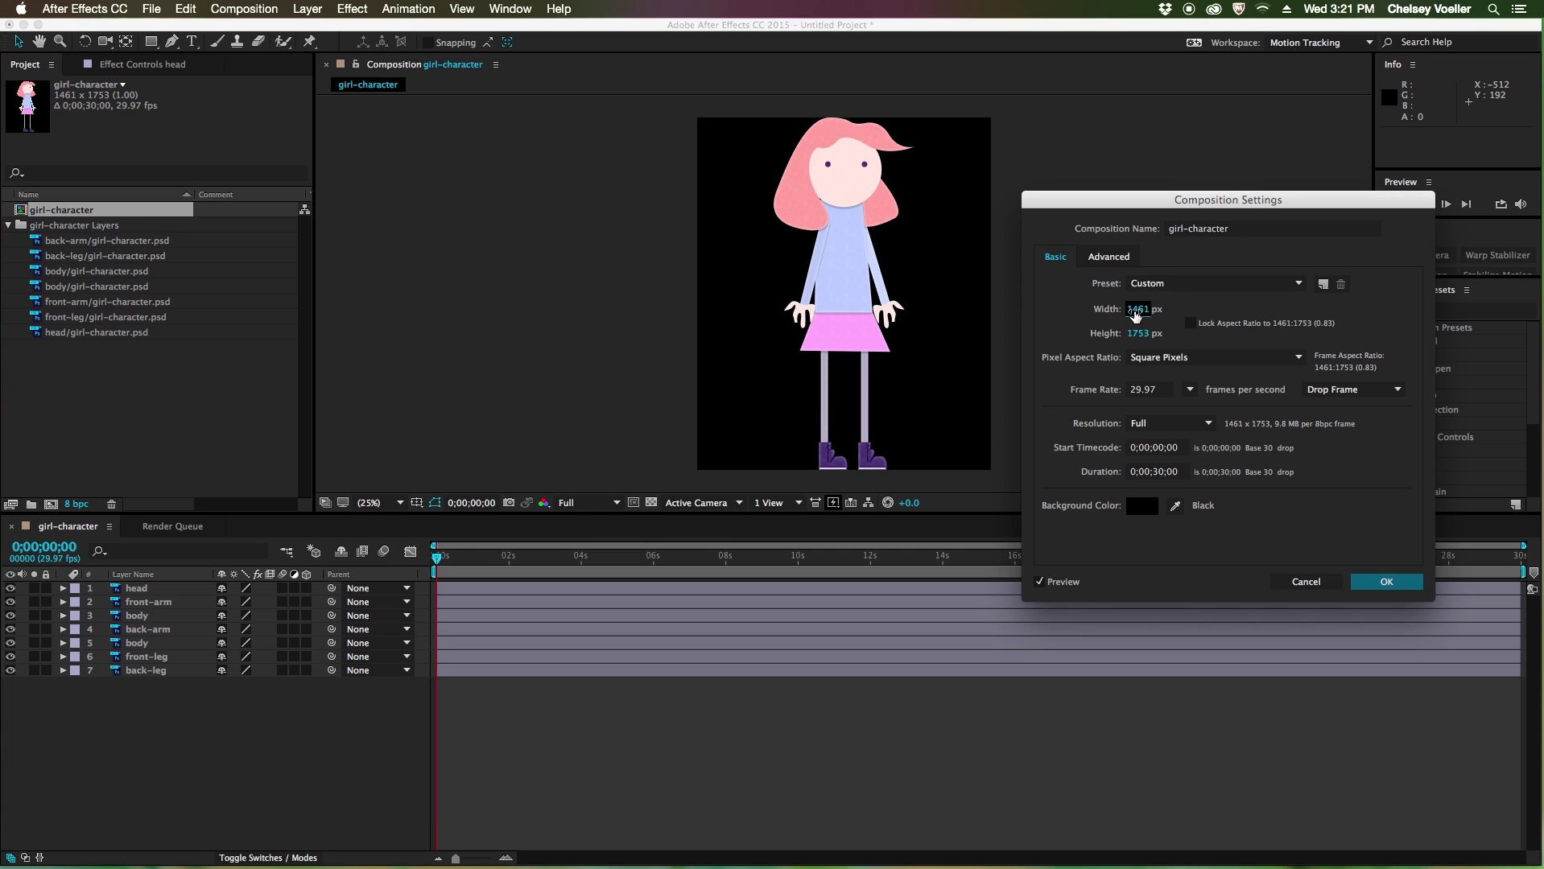
{"action": "left_click_drag", "start_coordinate": [1135, 315], "coordinate": [1233, 334]}
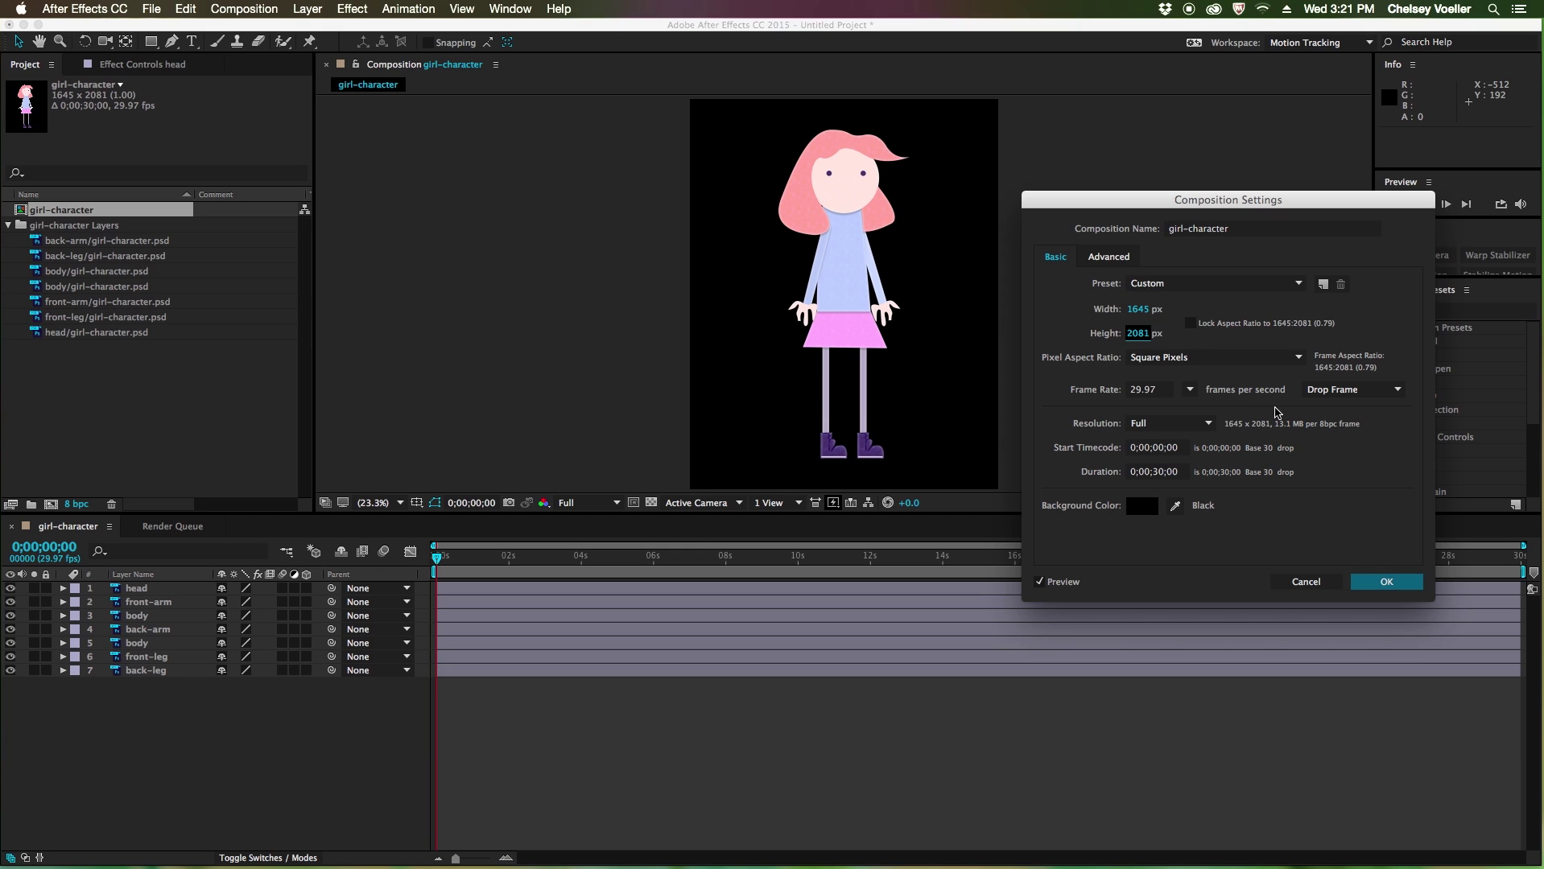
{"action": "left_click", "coordinate": [1385, 581]}
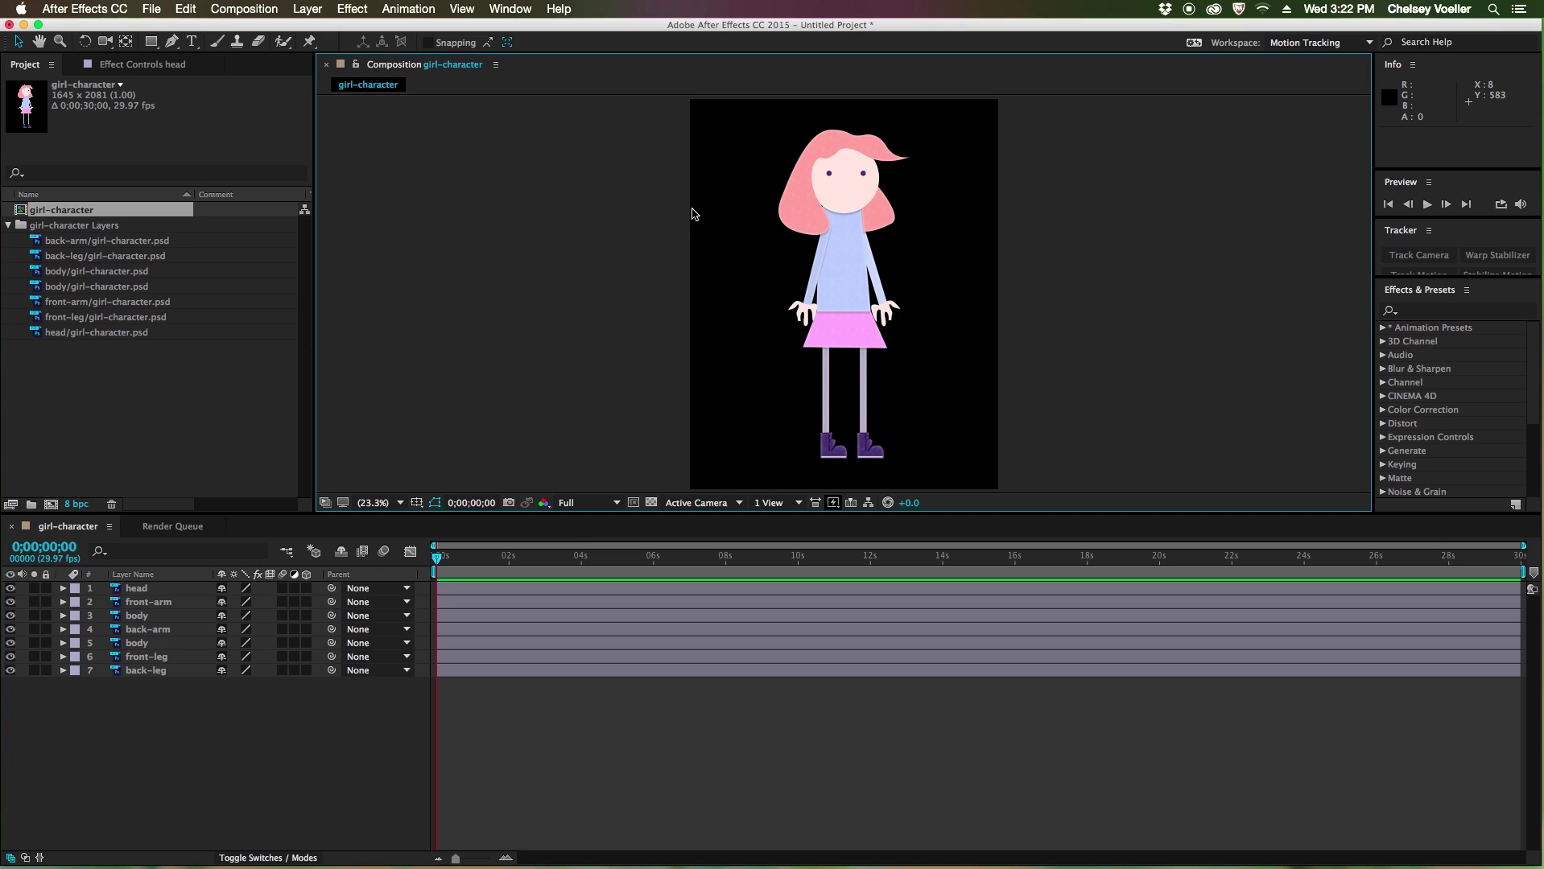
Step: Move the head layer's anchor point up to the neck with the Pan Behind tool
{"action": "left_click", "coordinate": [850, 173]}
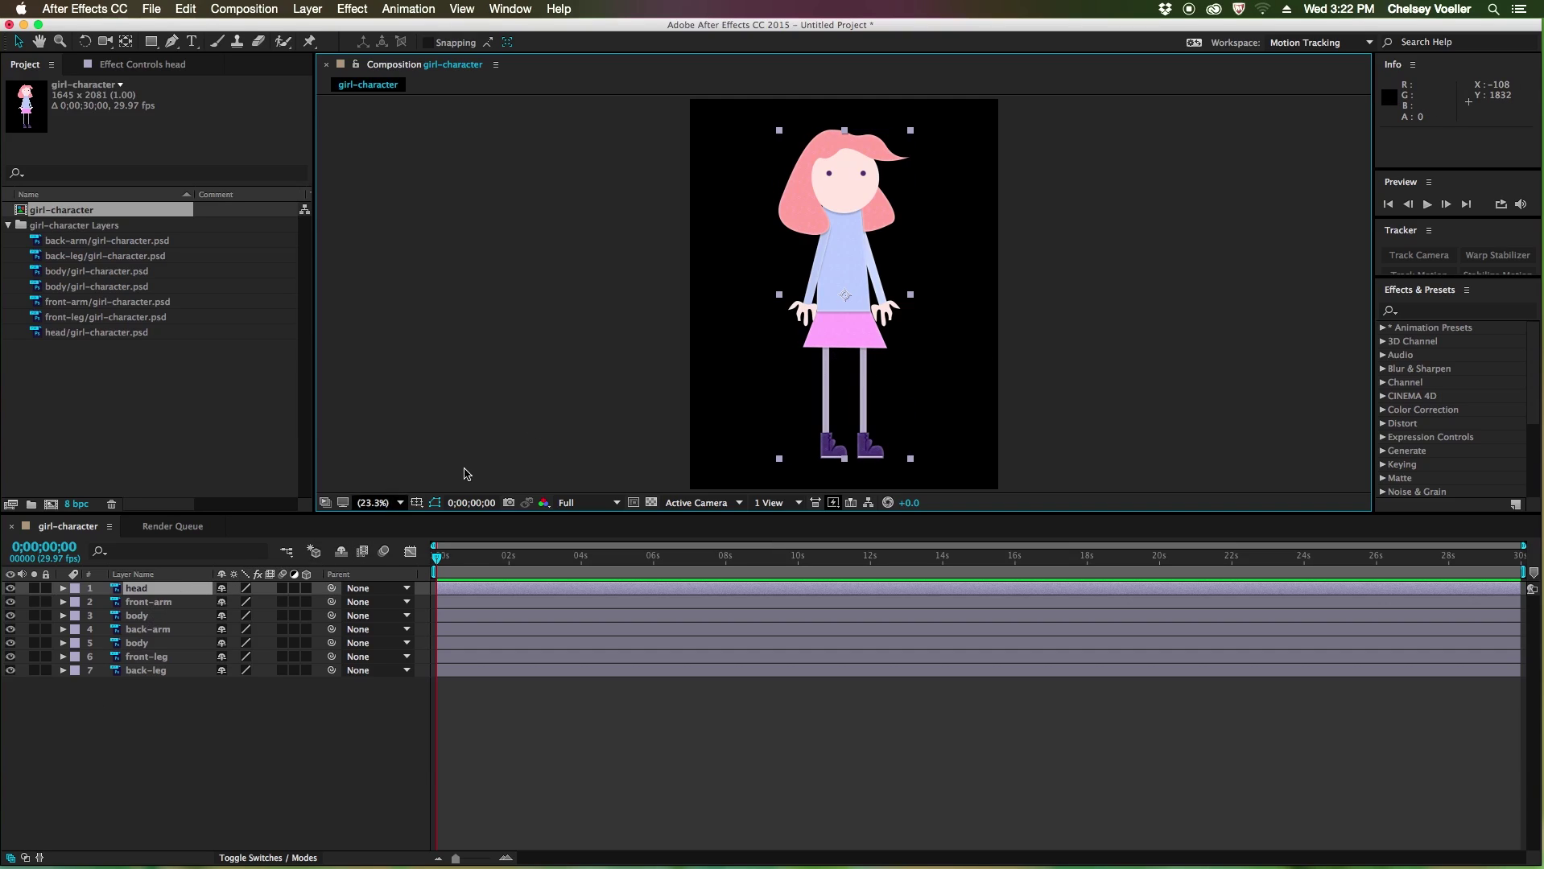
{"action": "left_click", "coordinate": [126, 44]}
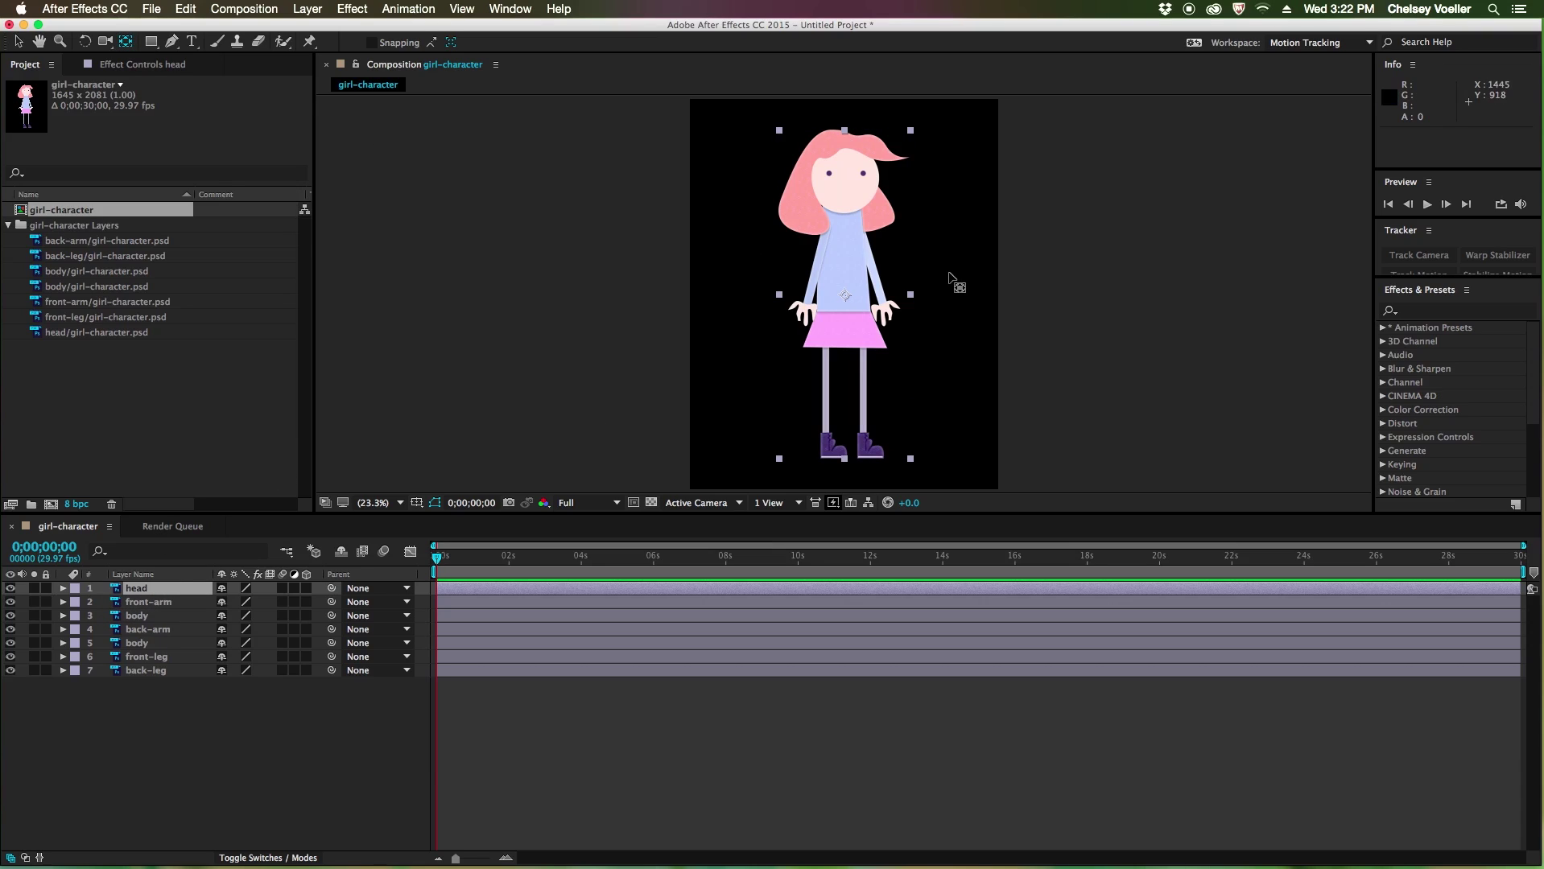
{"action": "left_click_drag", "start_coordinate": [845, 296], "coordinate": [845, 228]}
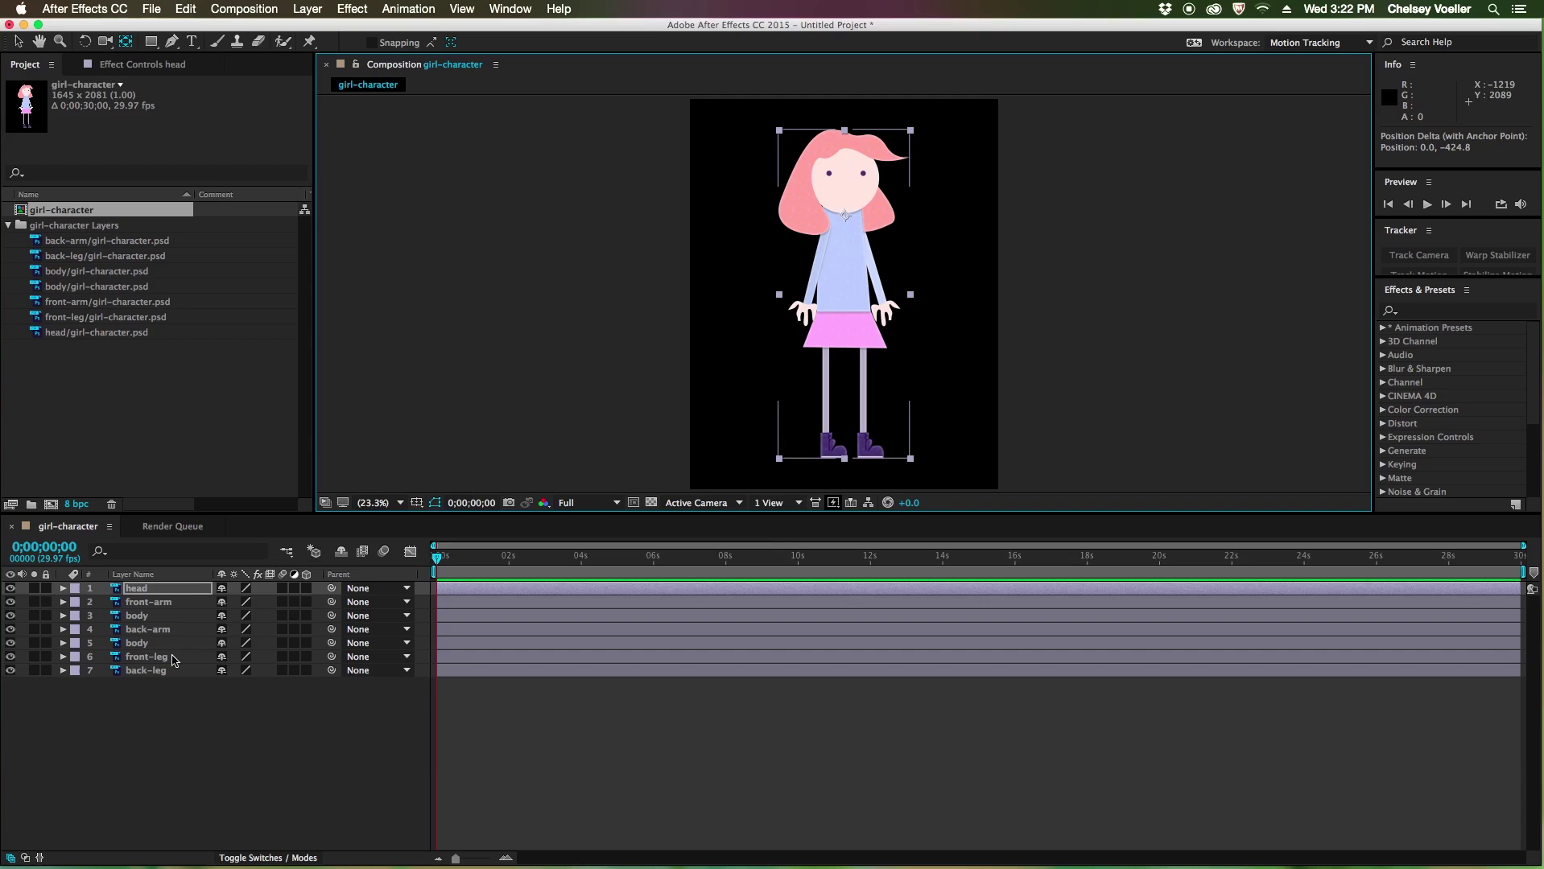
Step: Move the front-arm and back-arm anchor points up to the shoulders
{"action": "left_click", "coordinate": [178, 604]}
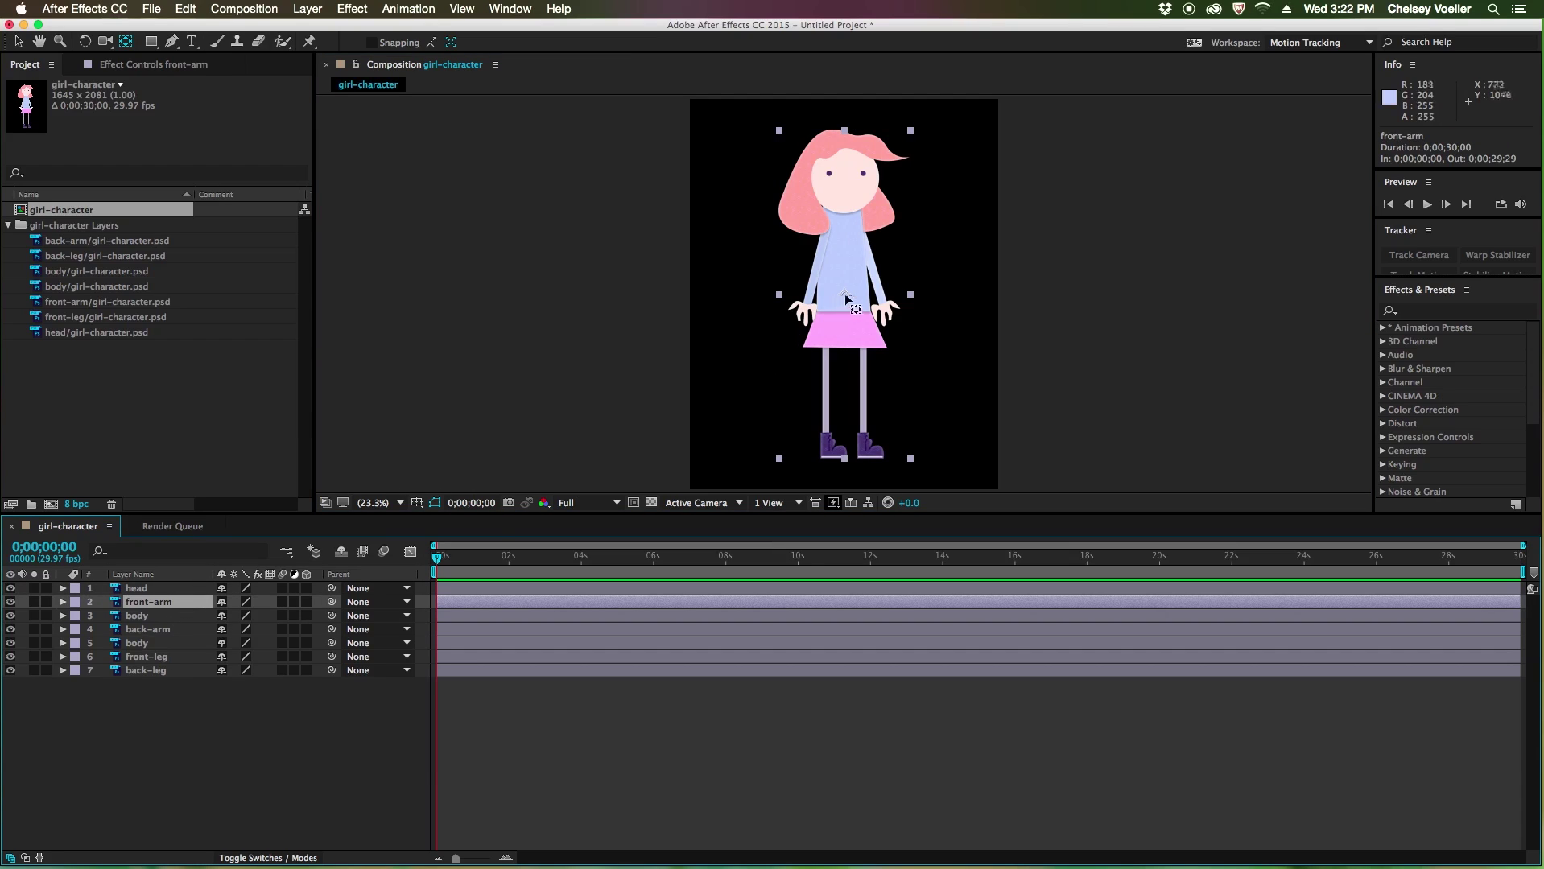
{"action": "left_click_drag", "start_coordinate": [845, 299], "coordinate": [826, 235]}
{"action": "left_click", "coordinate": [161, 616]}
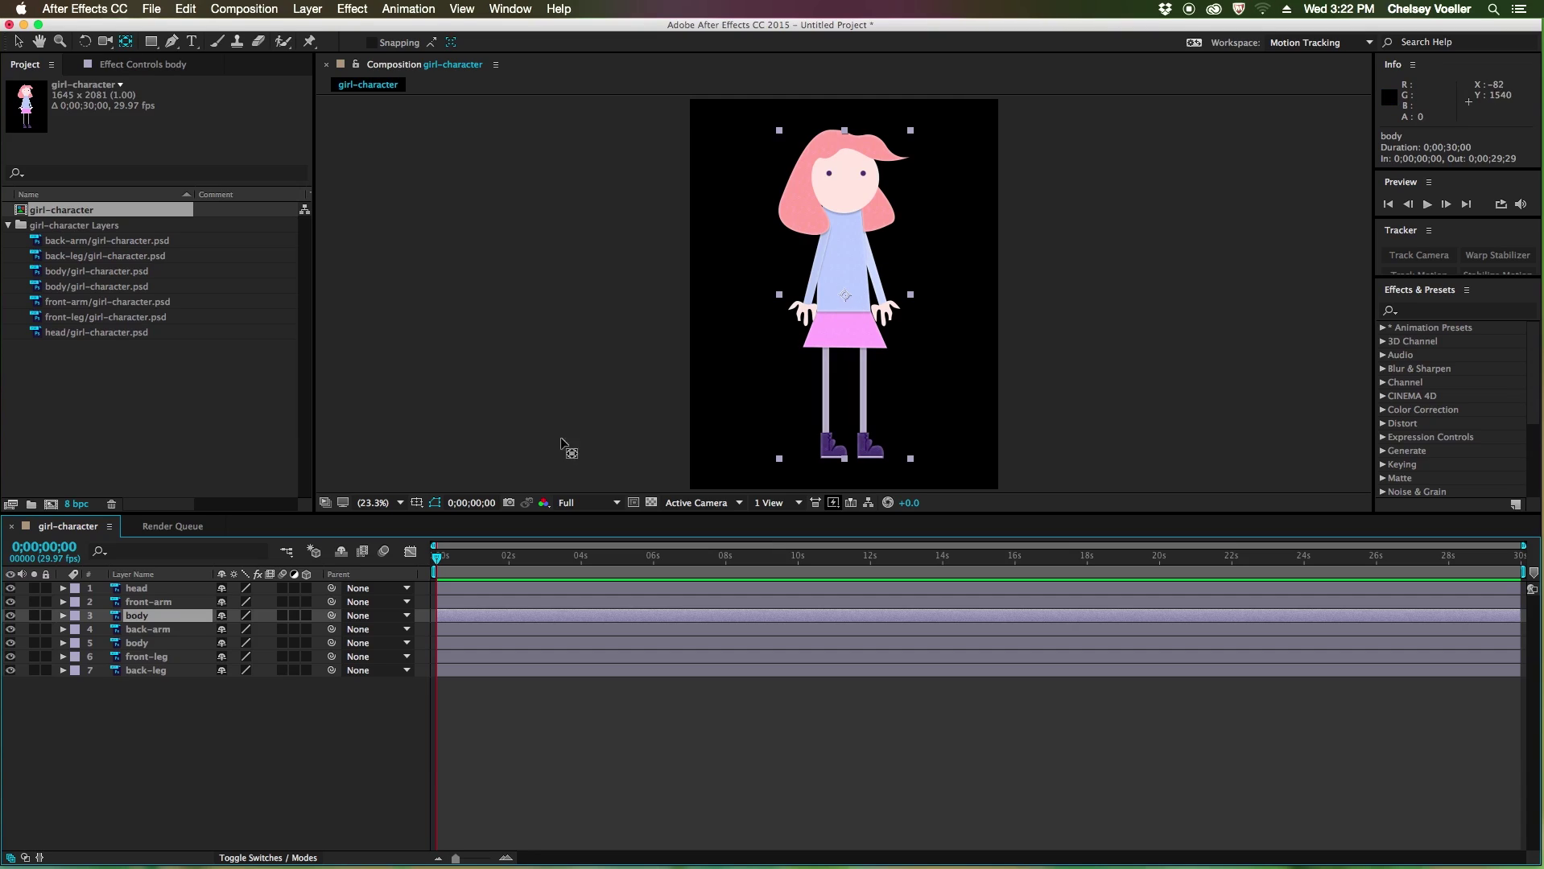
{"action": "left_click", "coordinate": [173, 631]}
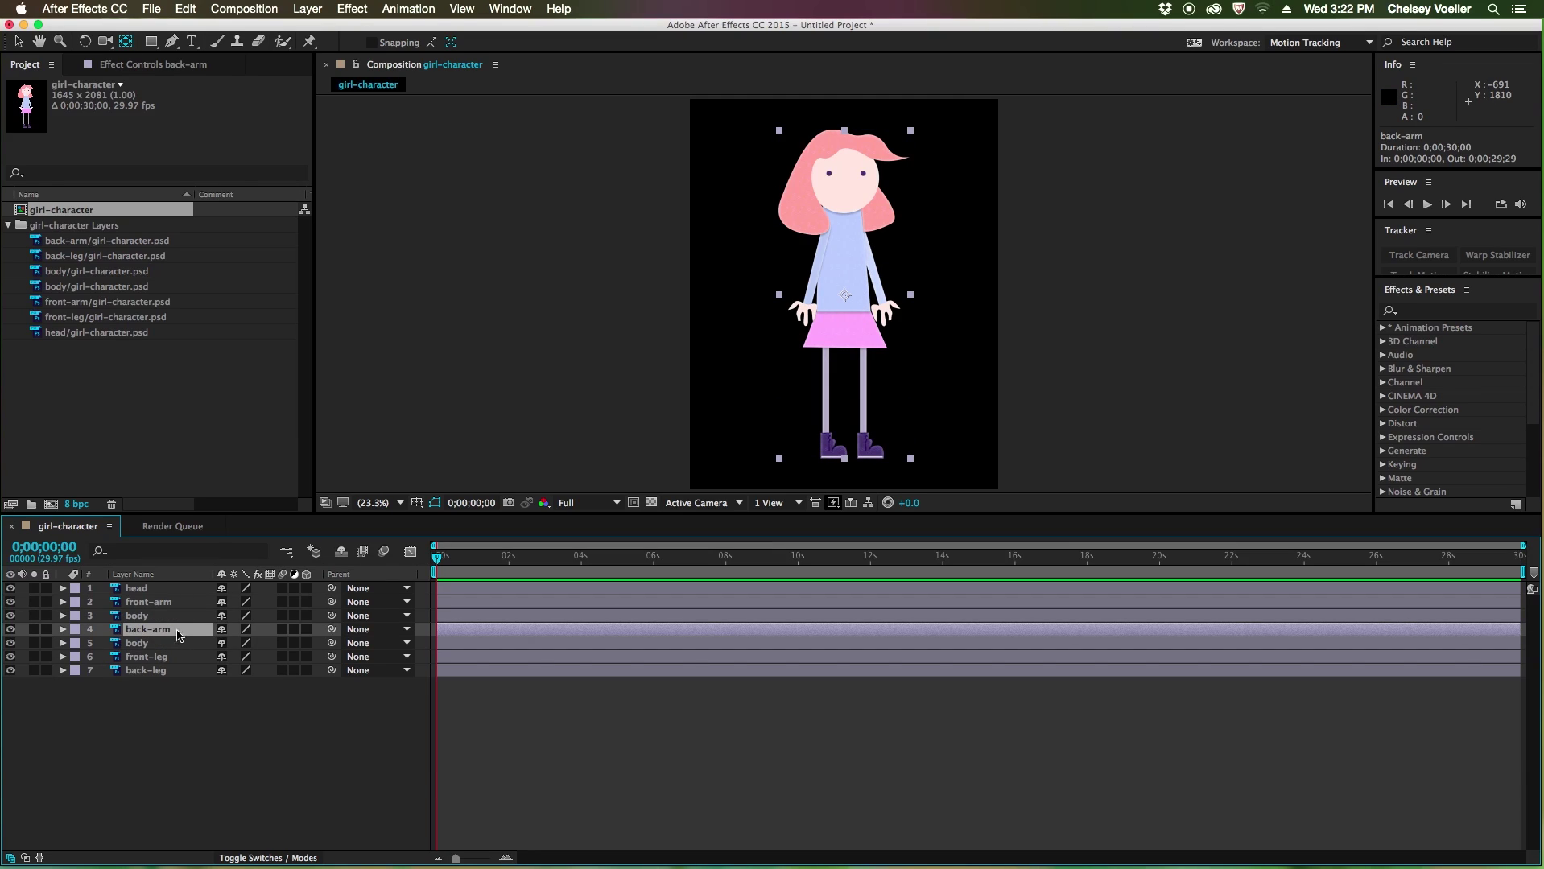
{"action": "left_click_drag", "start_coordinate": [845, 295], "coordinate": [863, 231]}
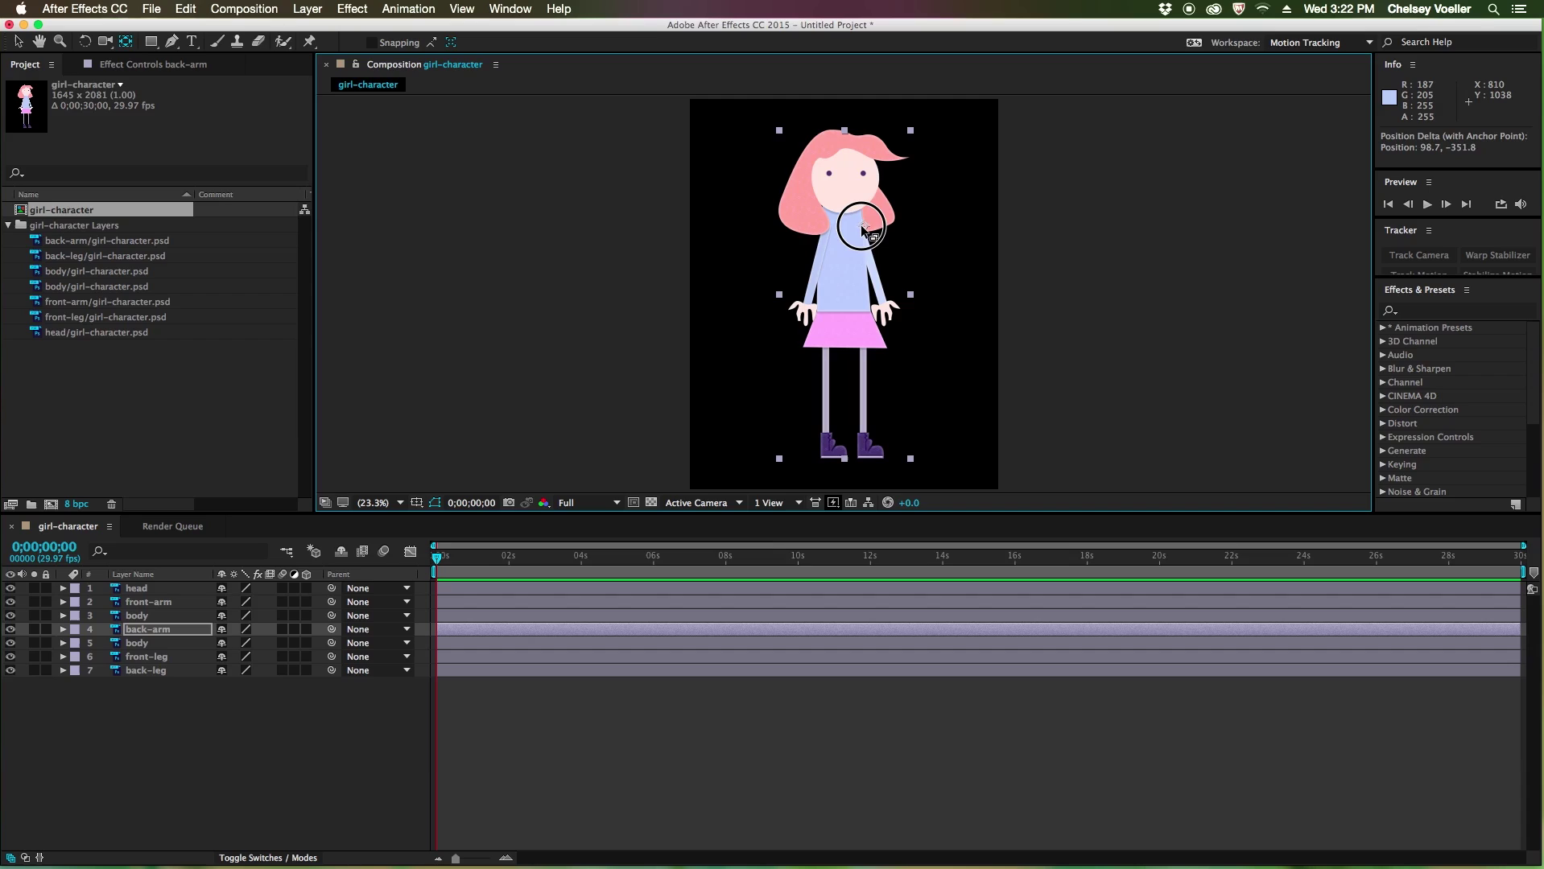
{"action": "left_click", "coordinate": [157, 648]}
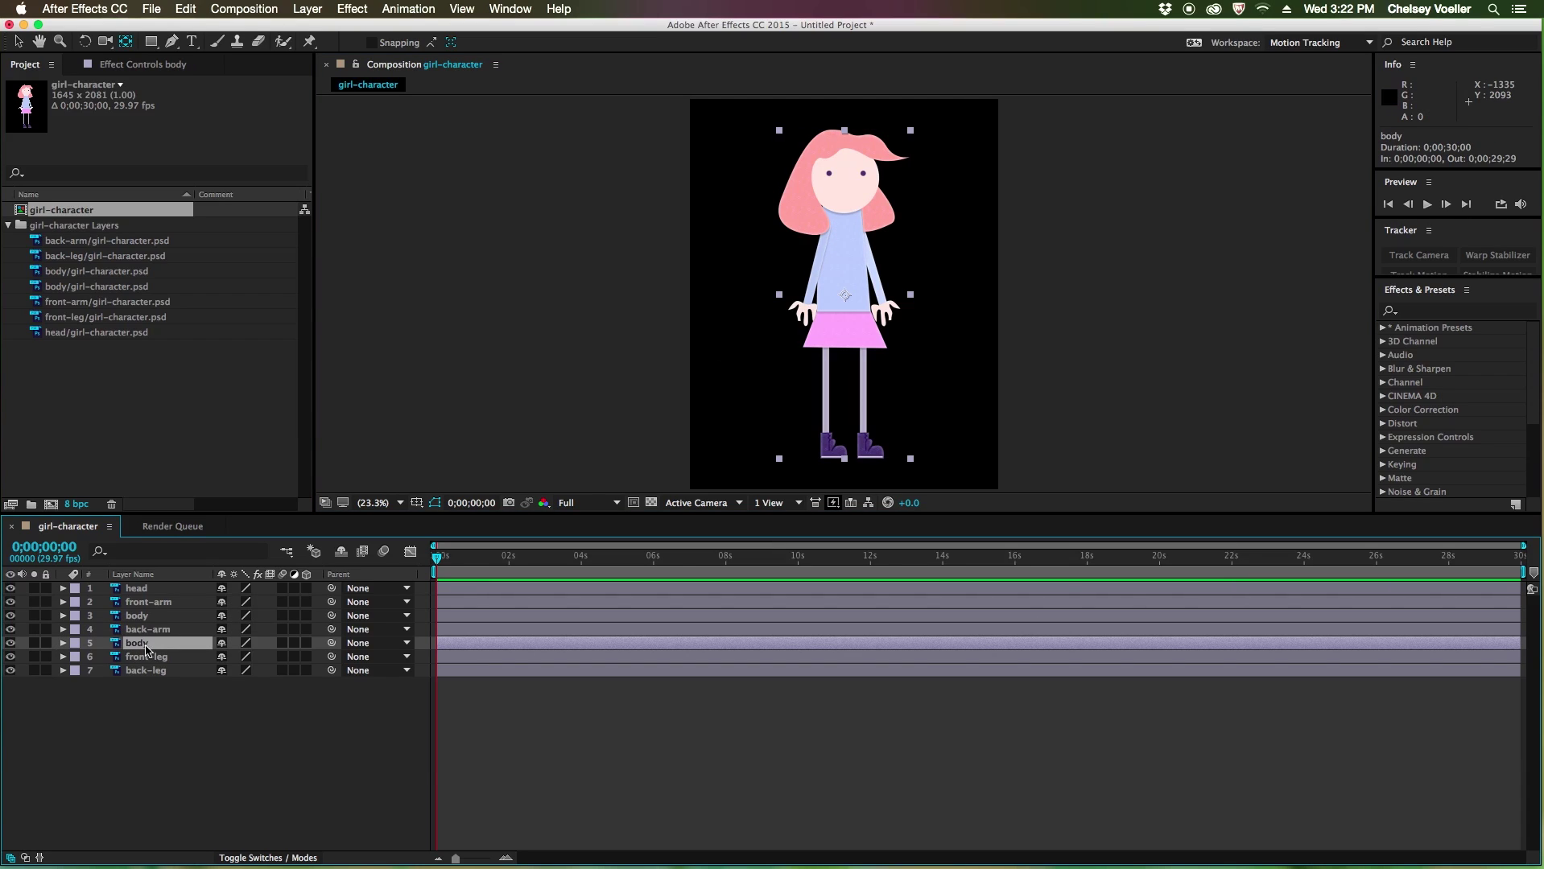
Step: Rename layer 5 to 'pelvis' and move its anchor point down to the waist
{"action": "right_click", "coordinate": [137, 649]}
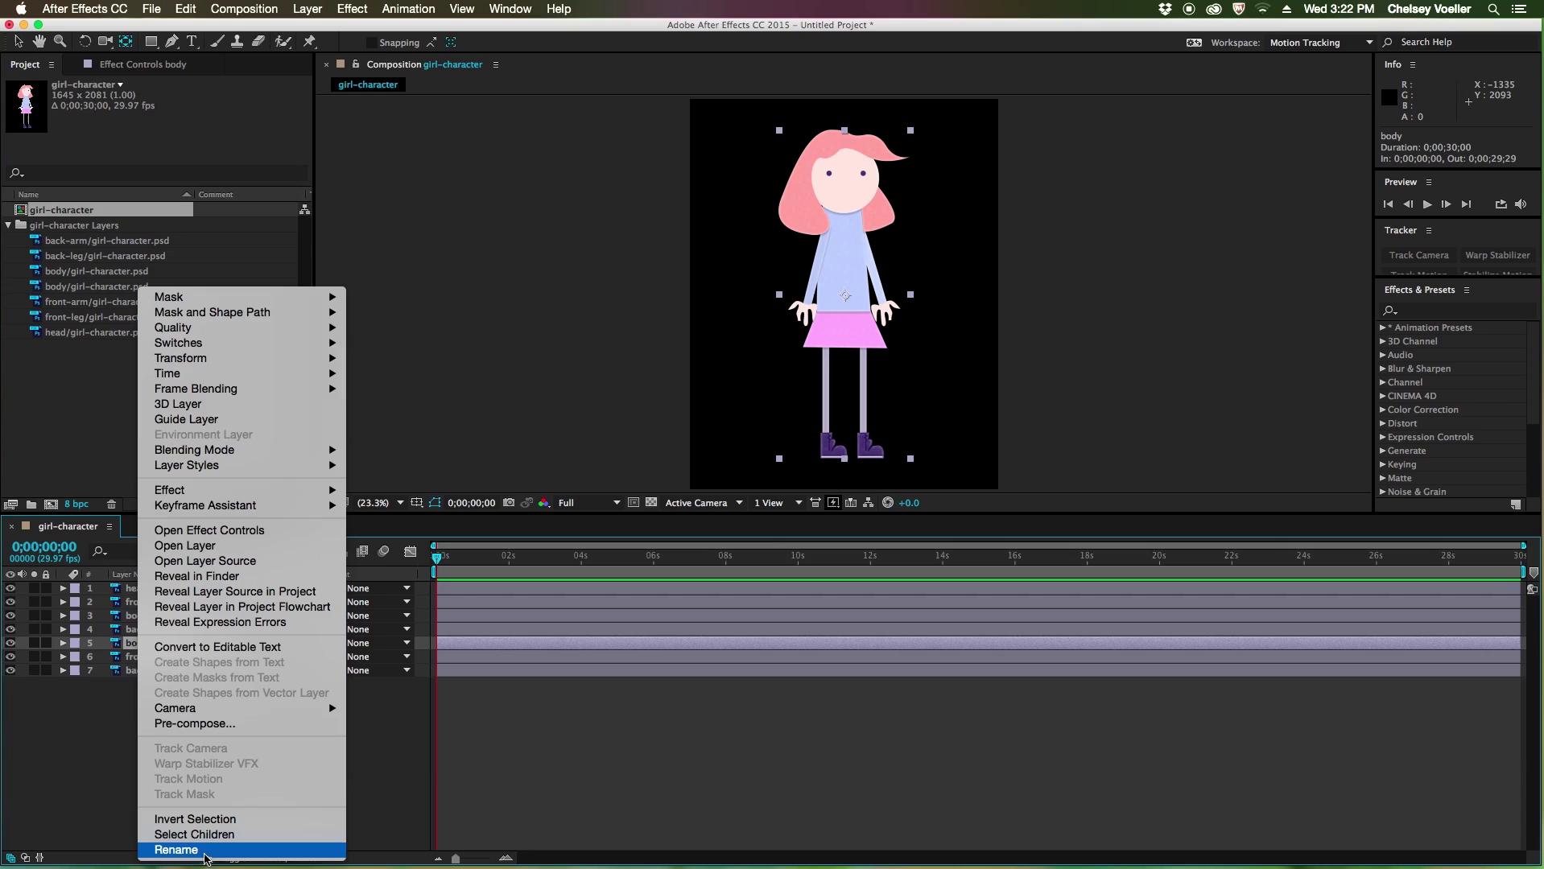
{"action": "left_click", "coordinate": [269, 853]}
{"action": "type", "text": "pelvis"}
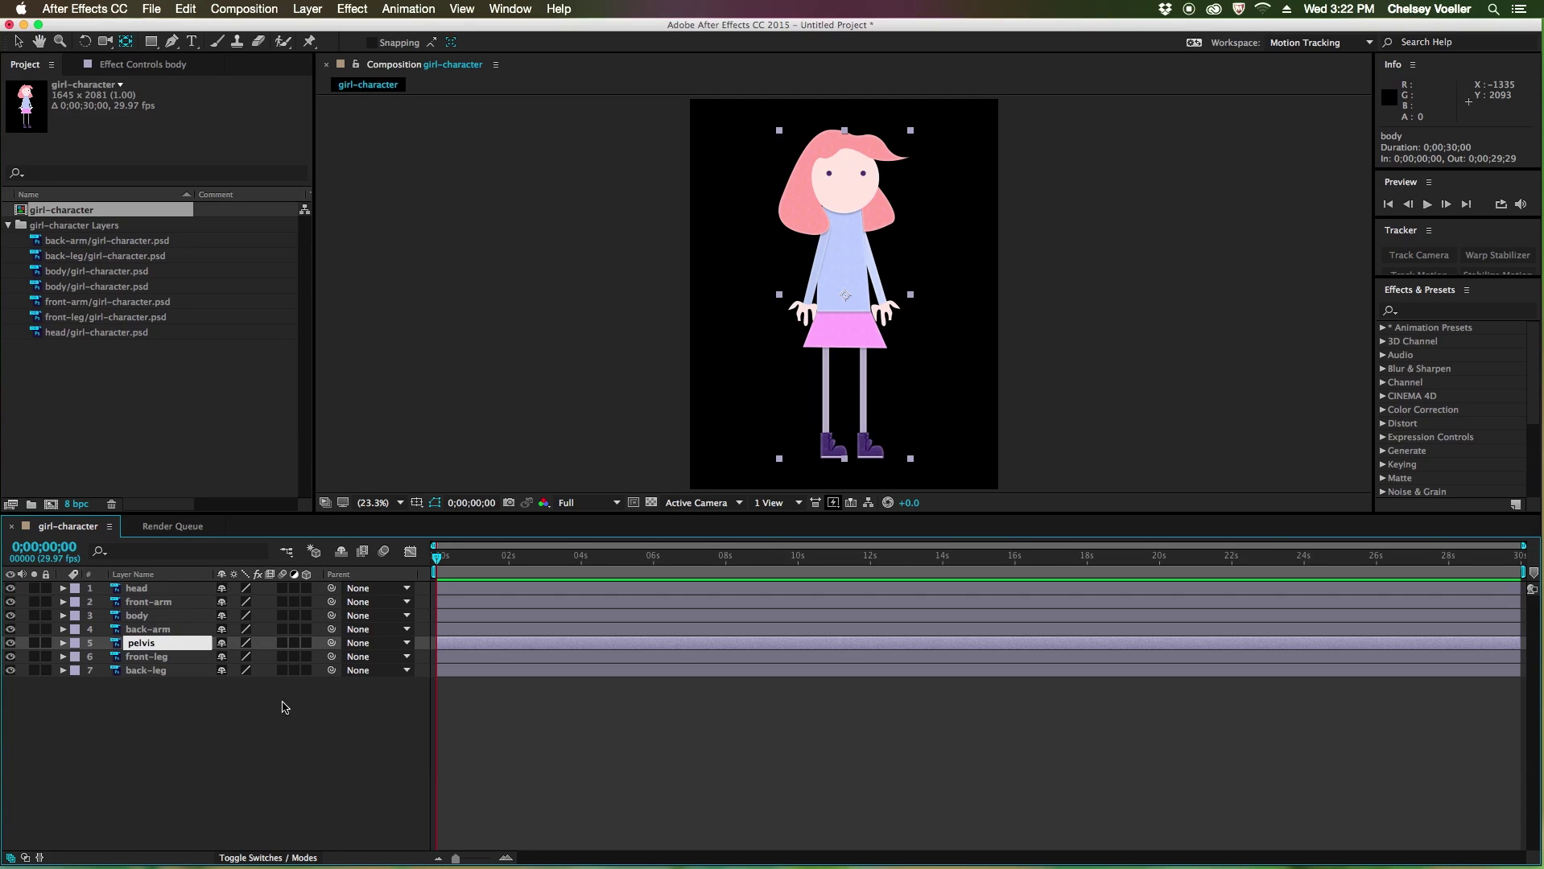
{"action": "left_click", "coordinate": [283, 708]}
{"action": "left_click", "coordinate": [173, 648]}
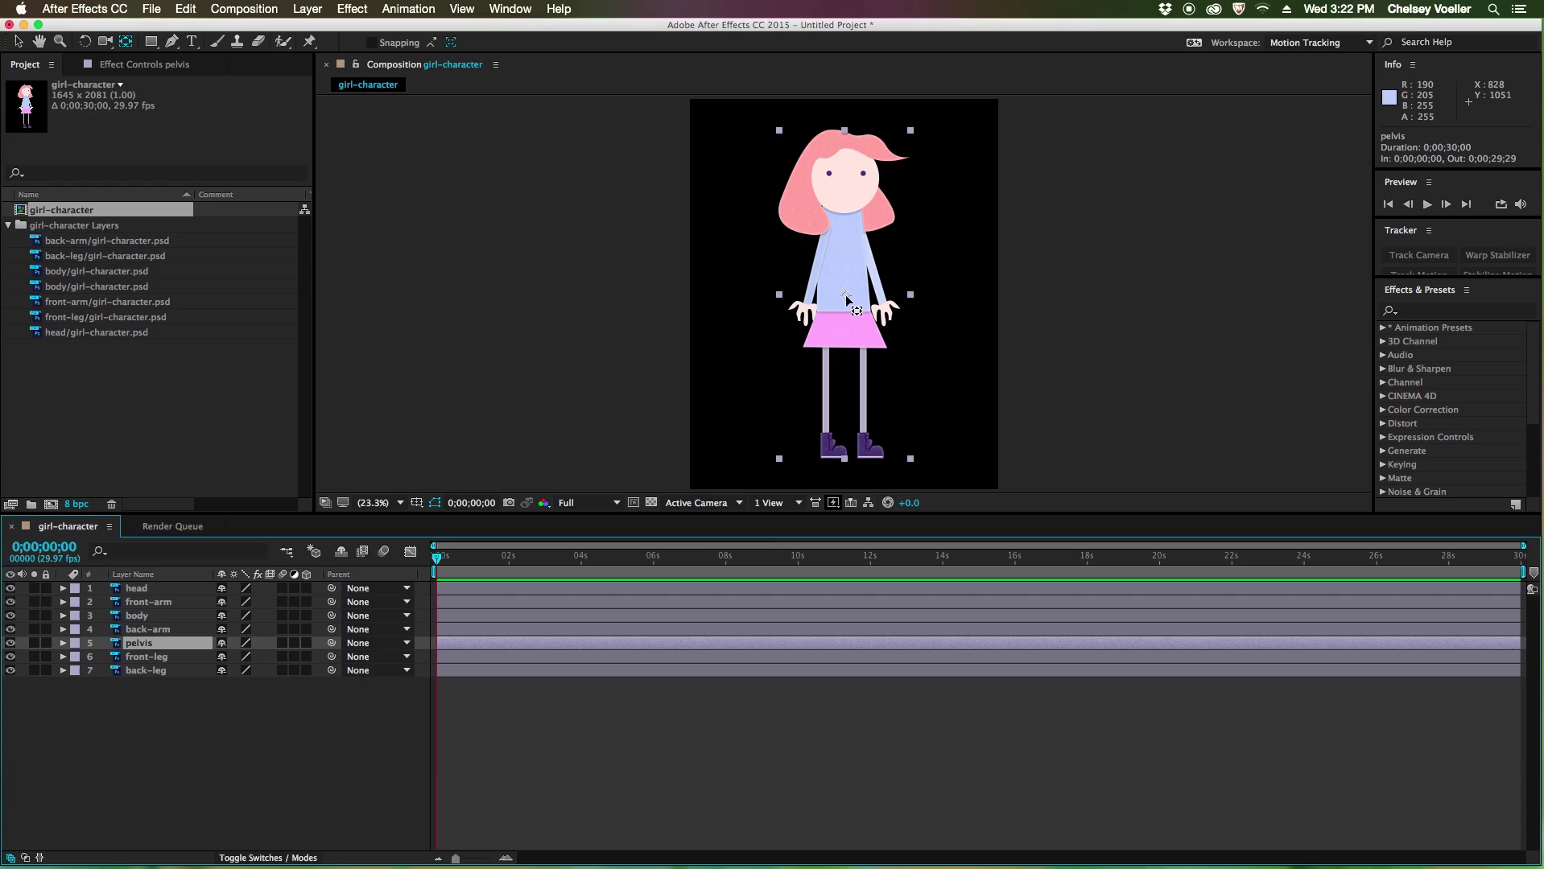
{"action": "left_click_drag", "start_coordinate": [845, 295], "coordinate": [845, 313]}
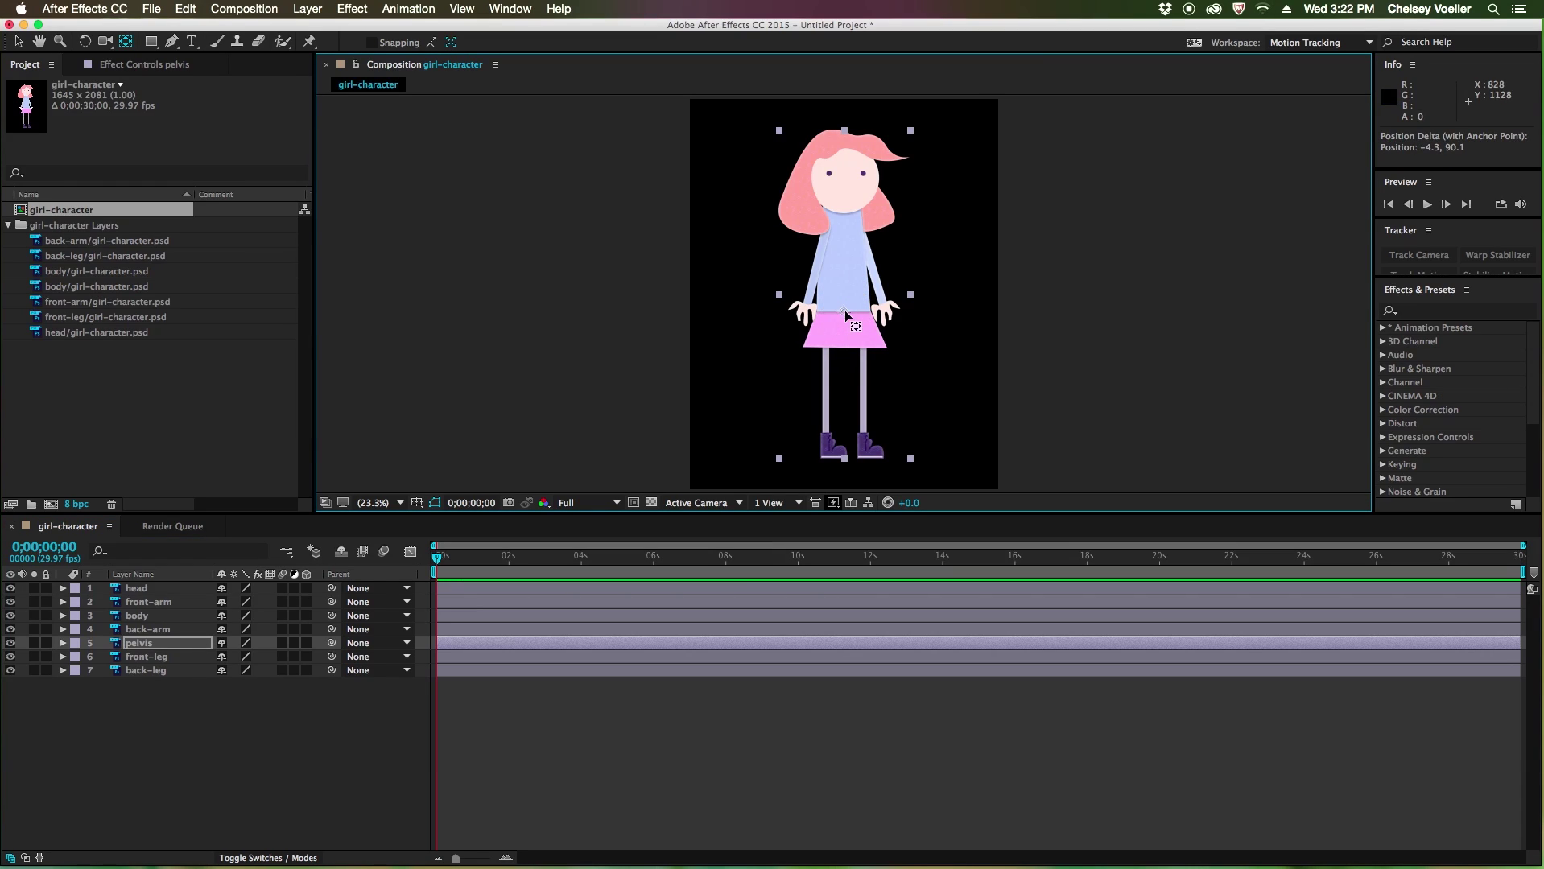
Step: Move the front-leg and back-leg anchor points to the hips, keeping back-leg at the bottom
{"action": "left_click", "coordinate": [186, 657]}
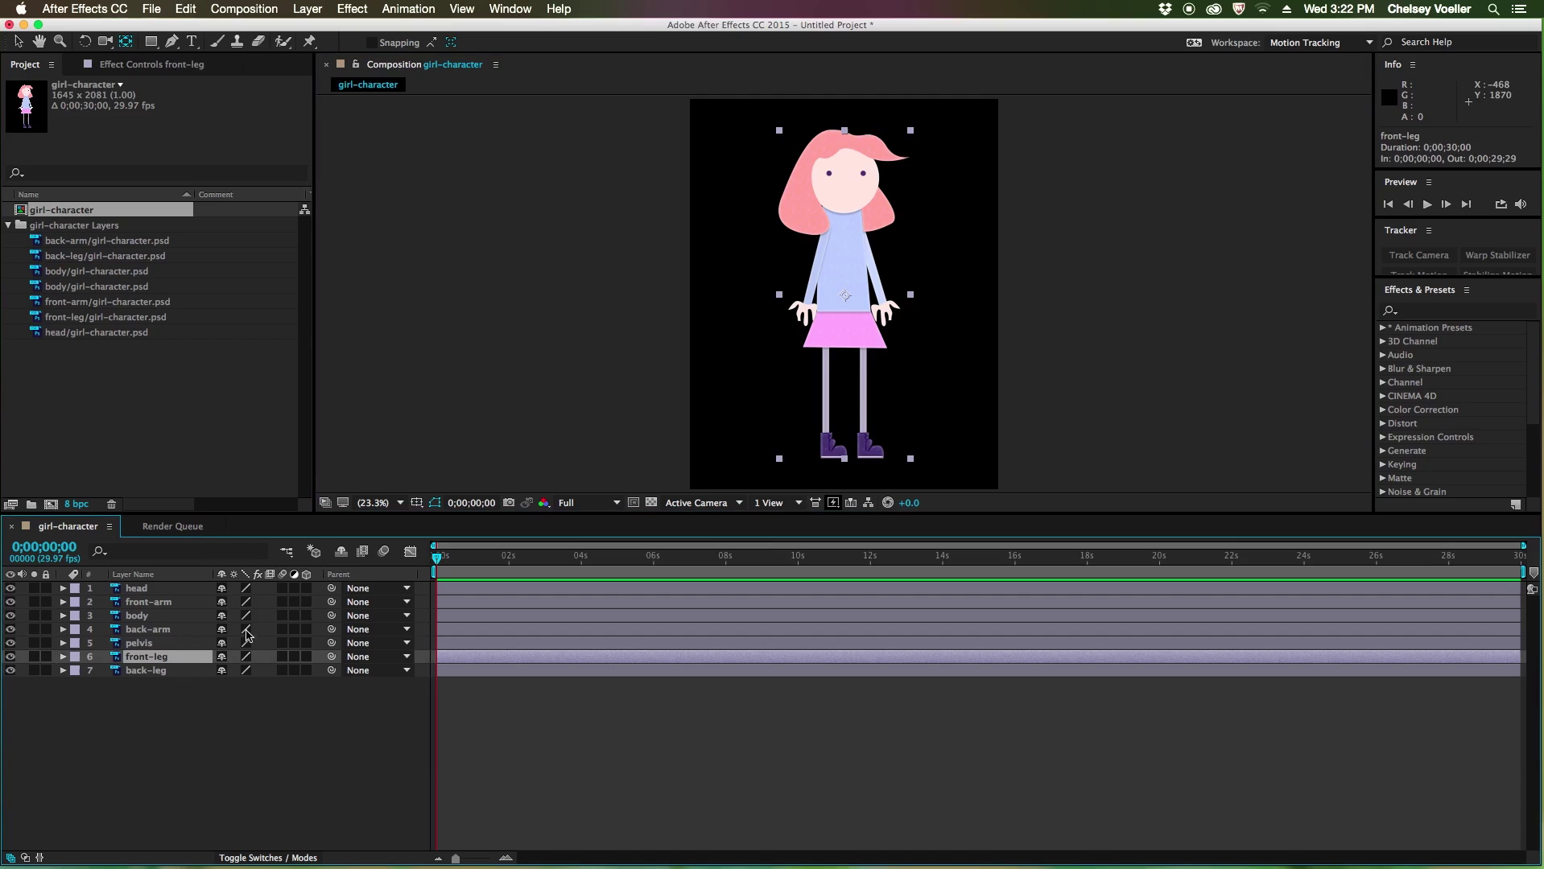
{"action": "left_click_drag", "start_coordinate": [843, 294], "coordinate": [824, 336]}
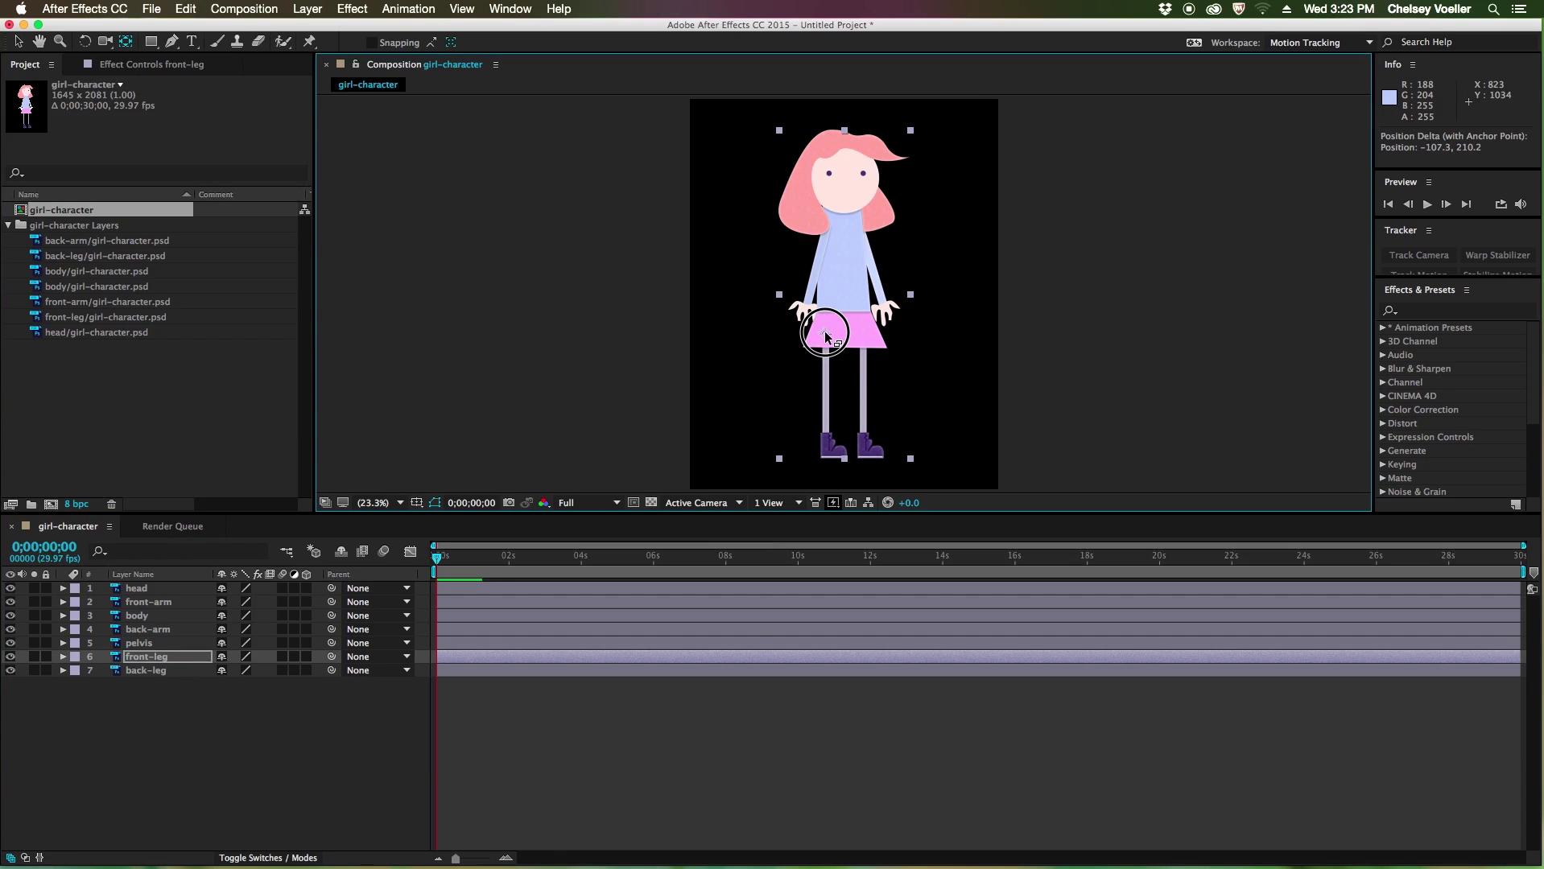
{"action": "left_click_drag", "start_coordinate": [169, 673], "coordinate": [398, 636]}
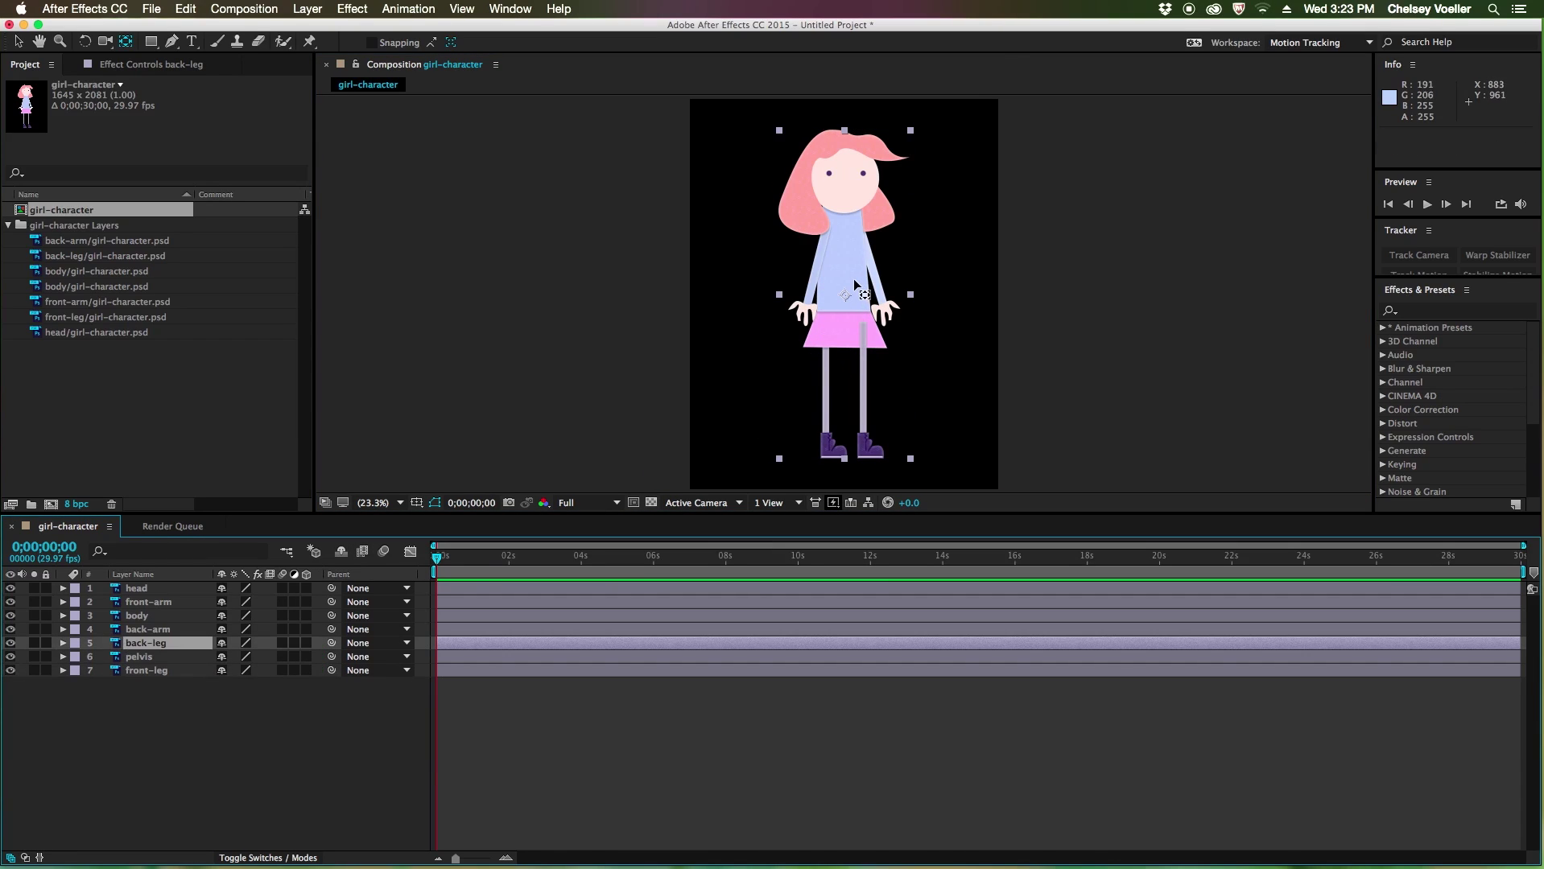
{"action": "left_click_drag", "start_coordinate": [845, 296], "coordinate": [862, 330]}
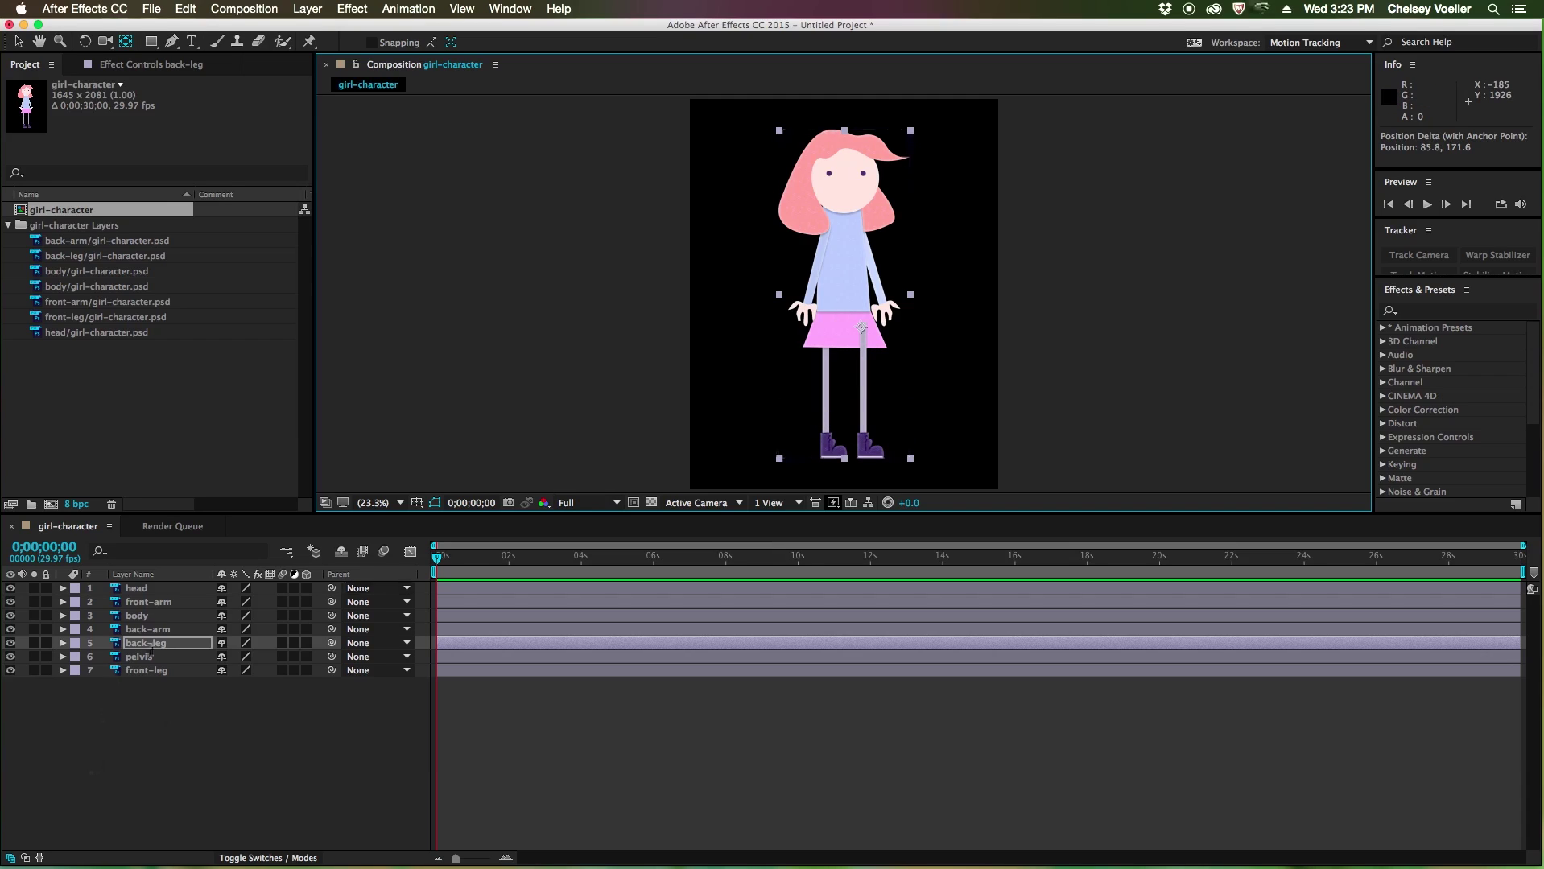
{"action": "left_click_drag", "start_coordinate": [177, 644], "coordinate": [176, 683]}
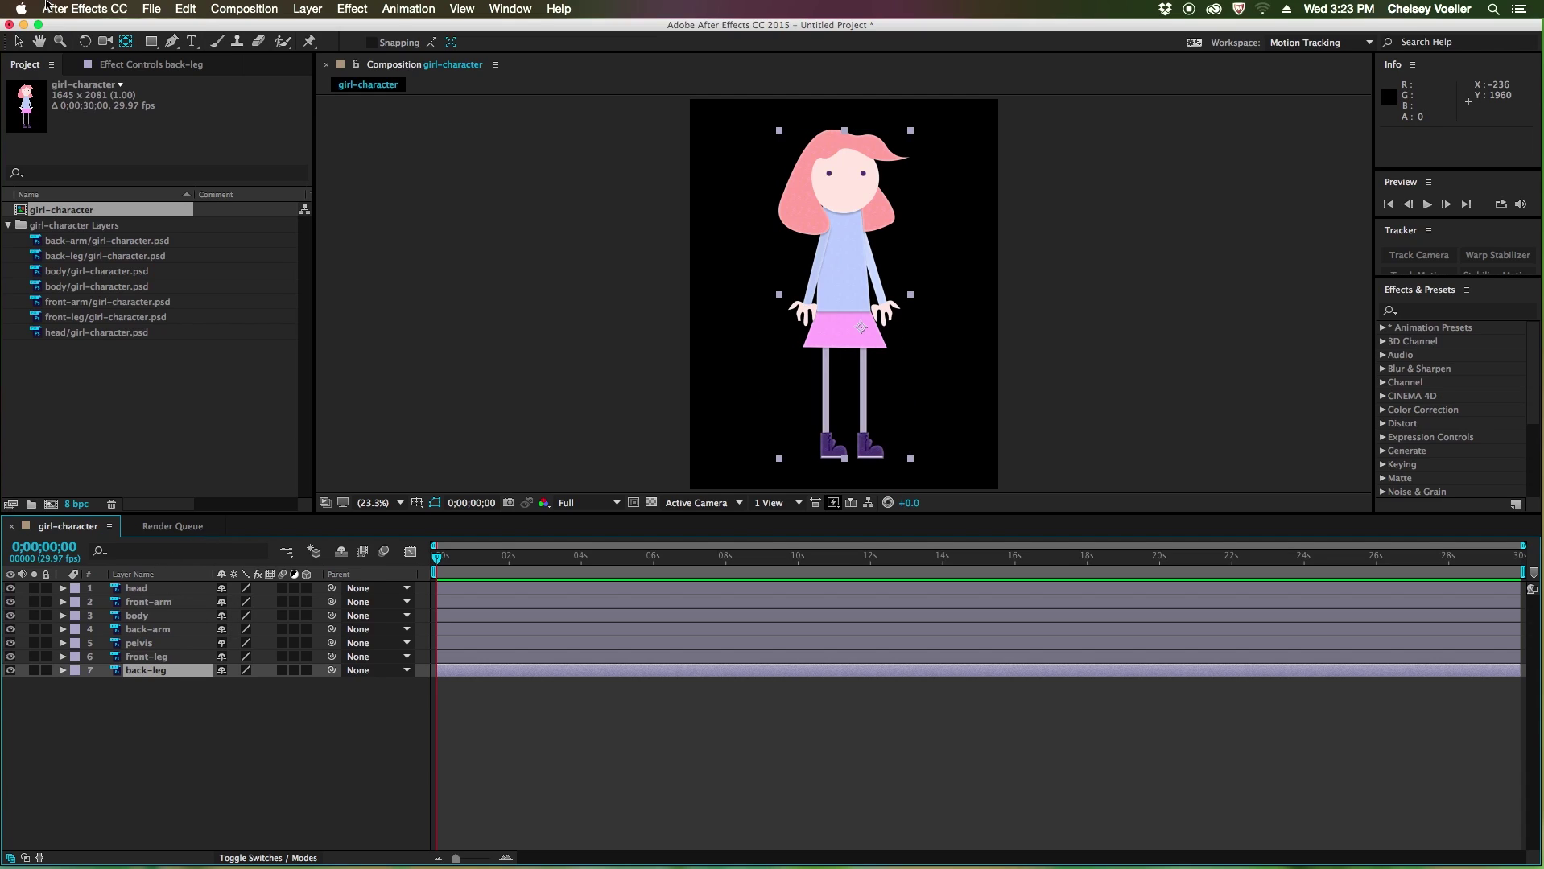
Step: Parent the head to body and test that it follows the body, undoing the moves
{"action": "left_click", "coordinate": [19, 44]}
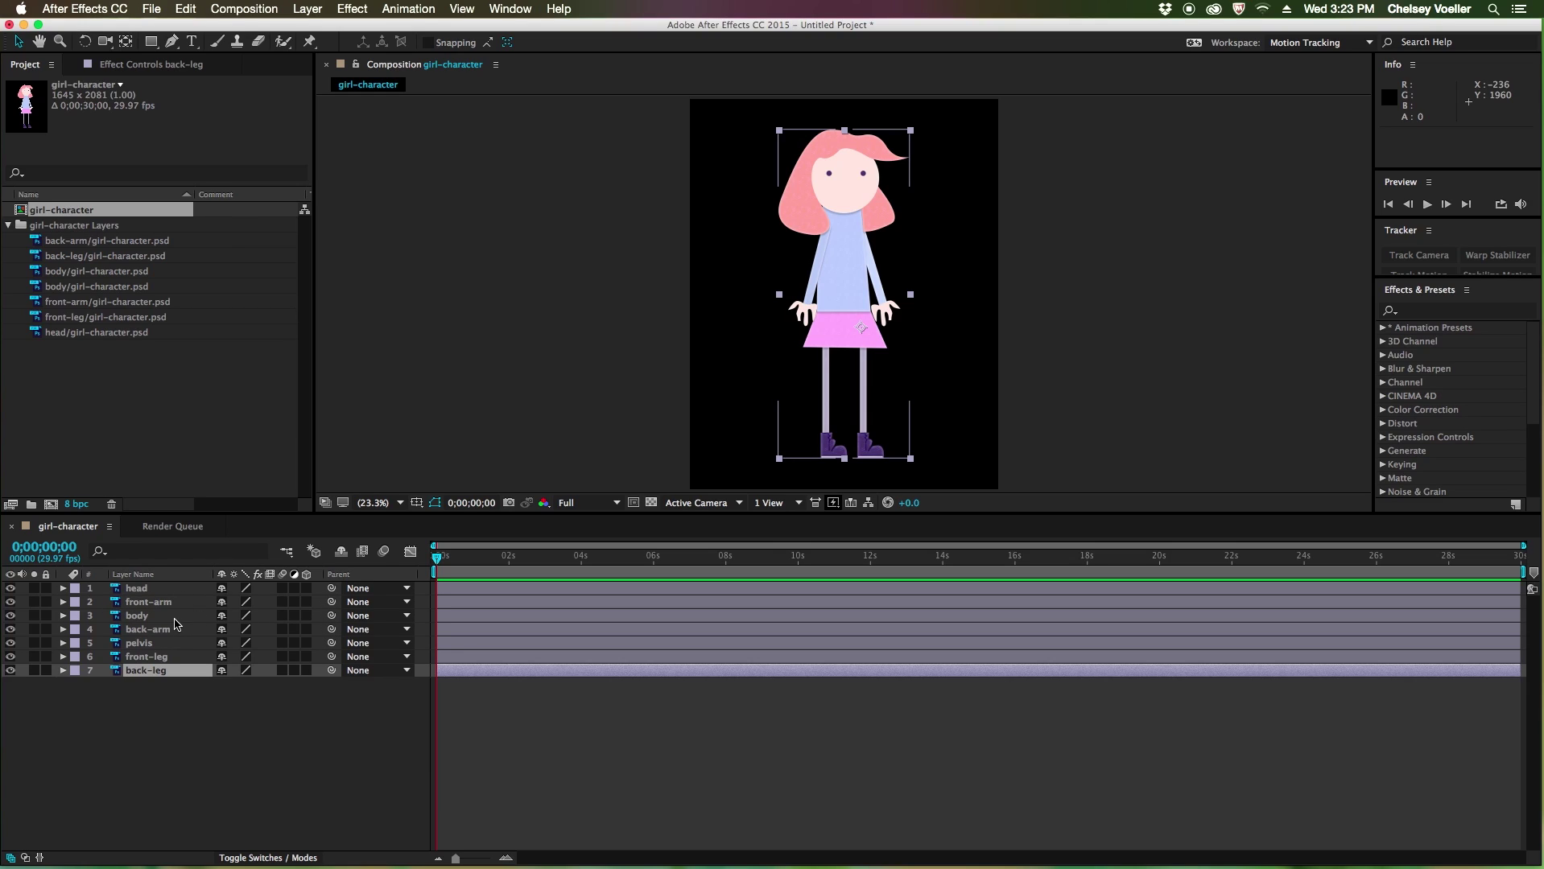
{"action": "left_click", "coordinate": [153, 588]}
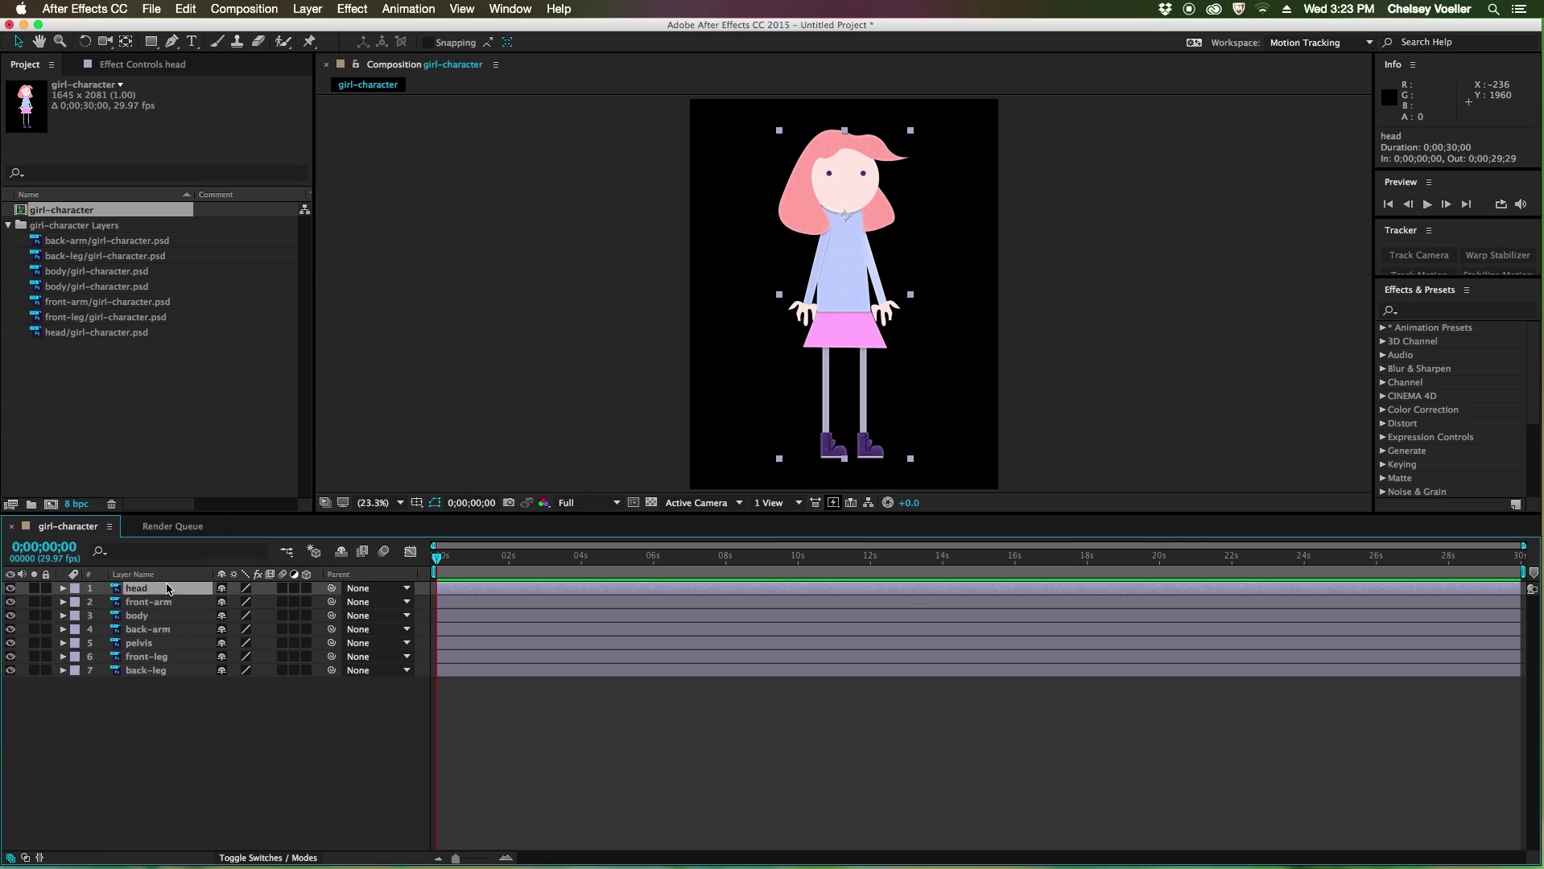
{"action": "mouse_move", "coordinate": [905, 161]}
{"action": "left_mouse_down"}
{"action": "mouse_move", "coordinate": [802, 145]}
{"action": "mouse_move", "coordinate": [901, 141]}
{"action": "left_mouse_up"}
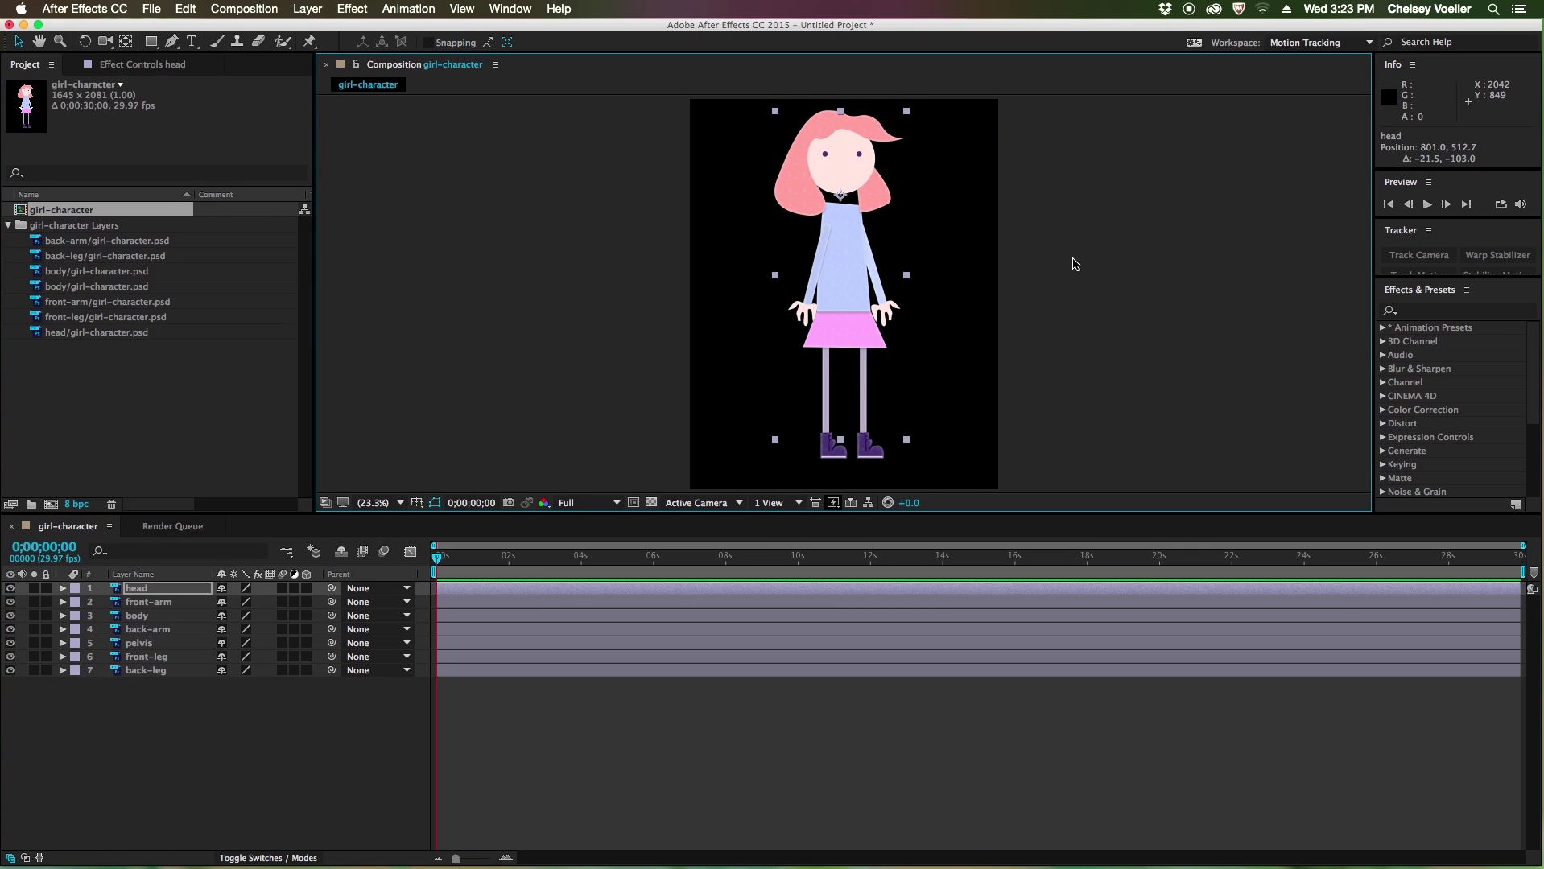
{"action": "key", "text": "super+z"}
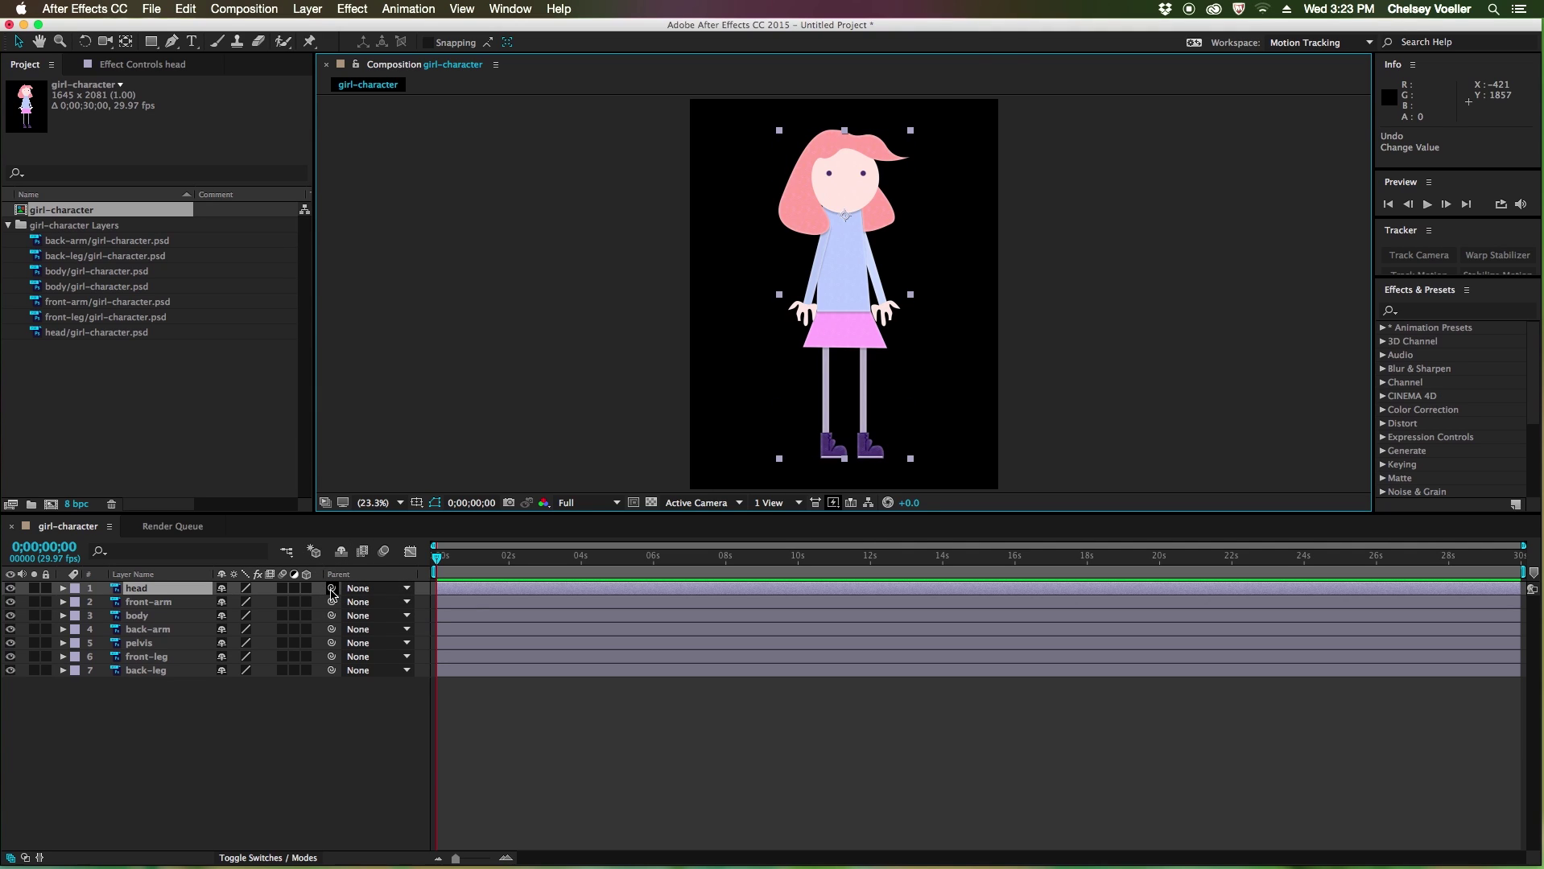
{"action": "left_click_drag", "start_coordinate": [331, 594], "coordinate": [161, 622]}
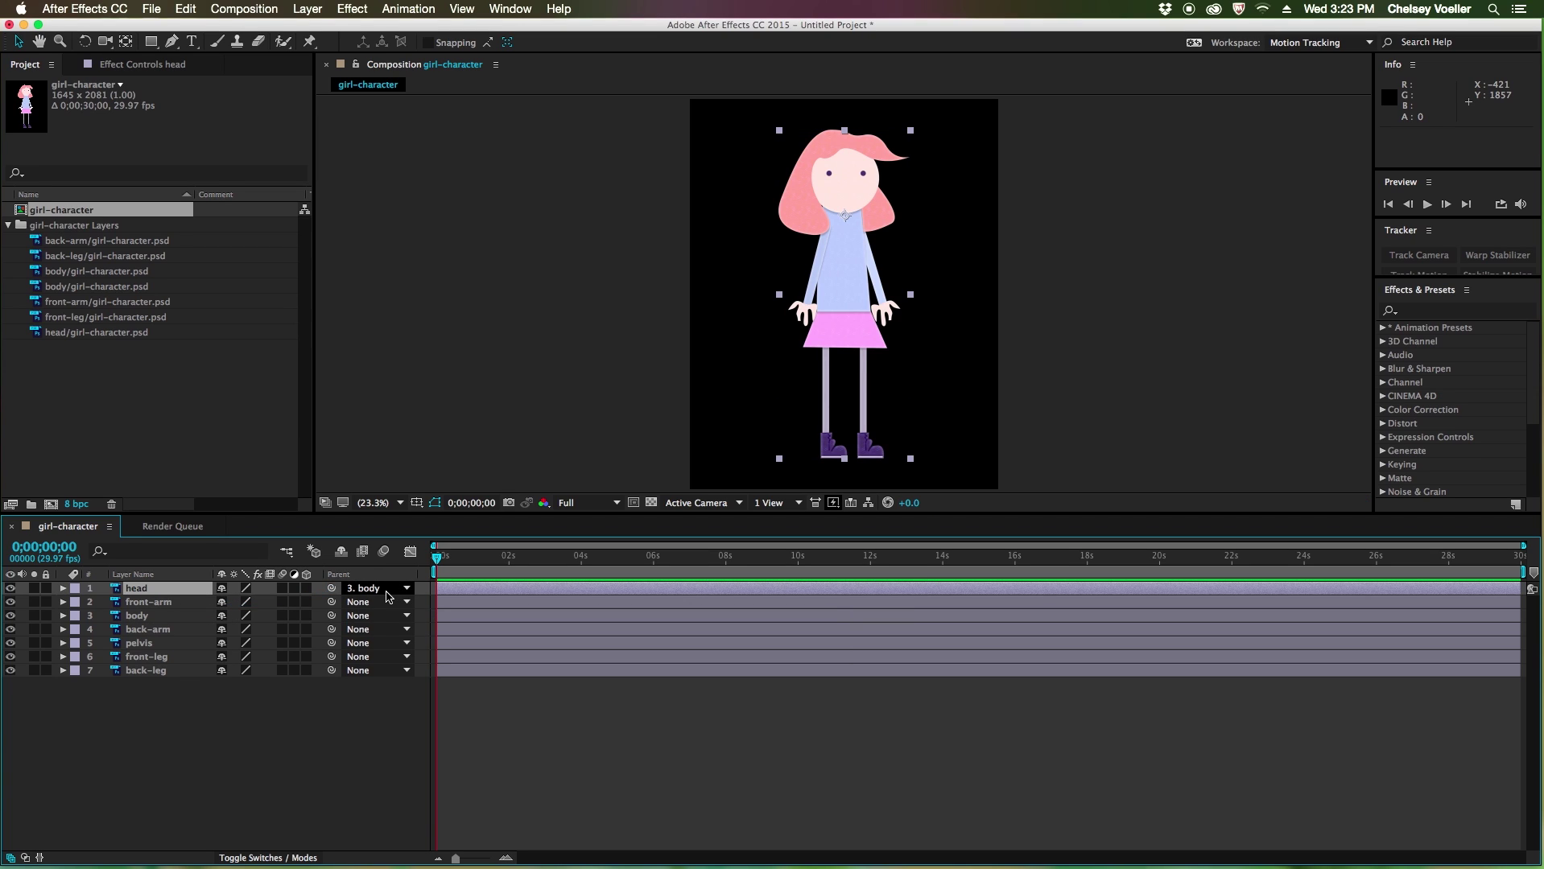
{"action": "left_click", "coordinate": [143, 618]}
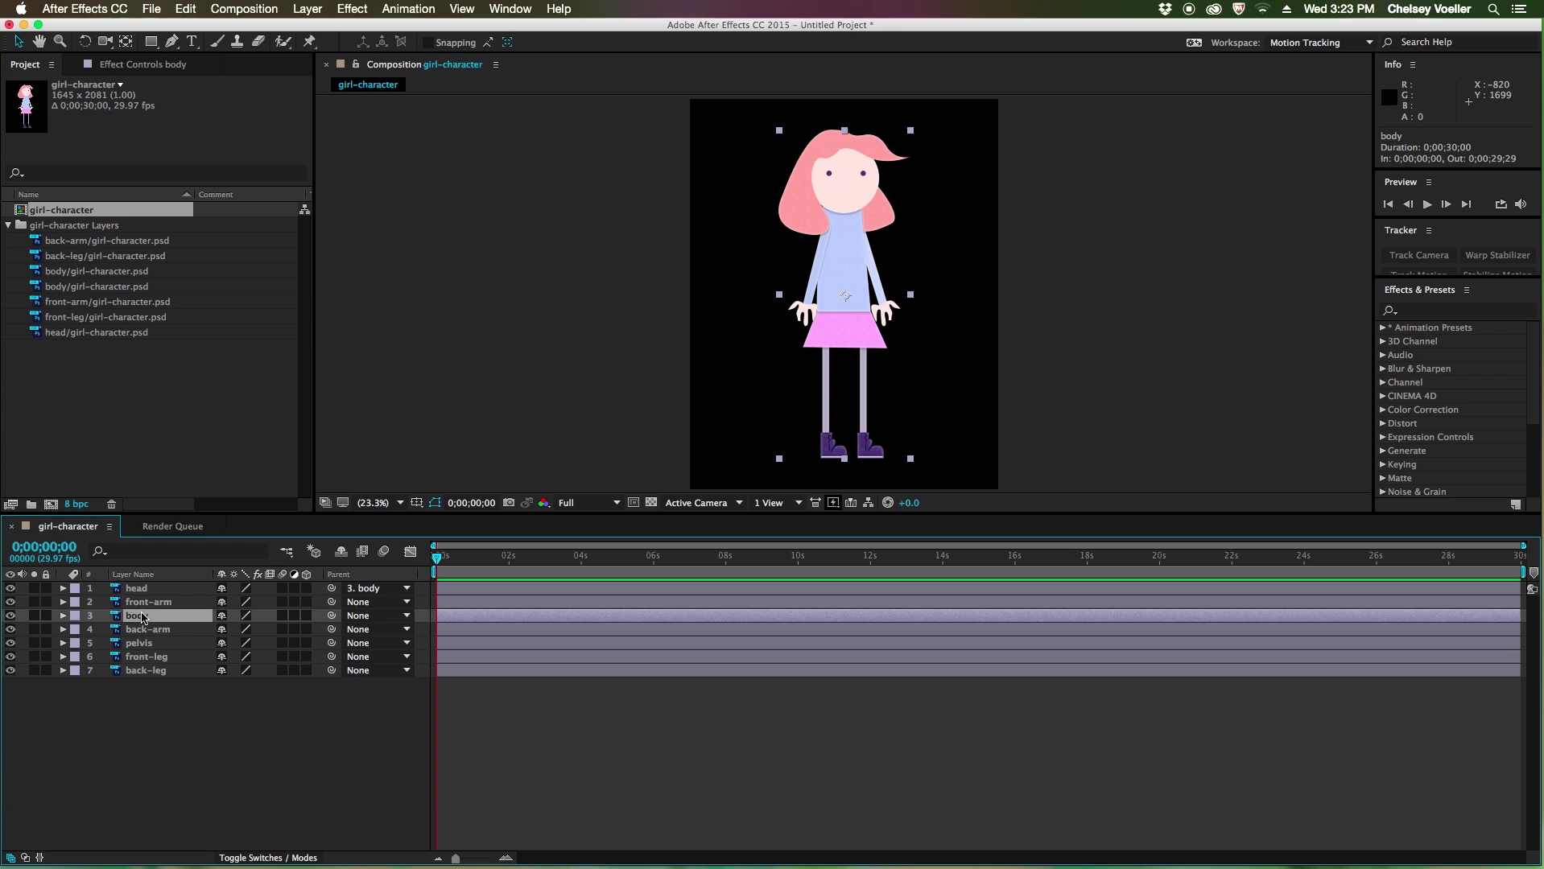
{"action": "left_click_drag", "start_coordinate": [861, 274], "coordinate": [897, 276]}
{"action": "key", "text": "super+z"}
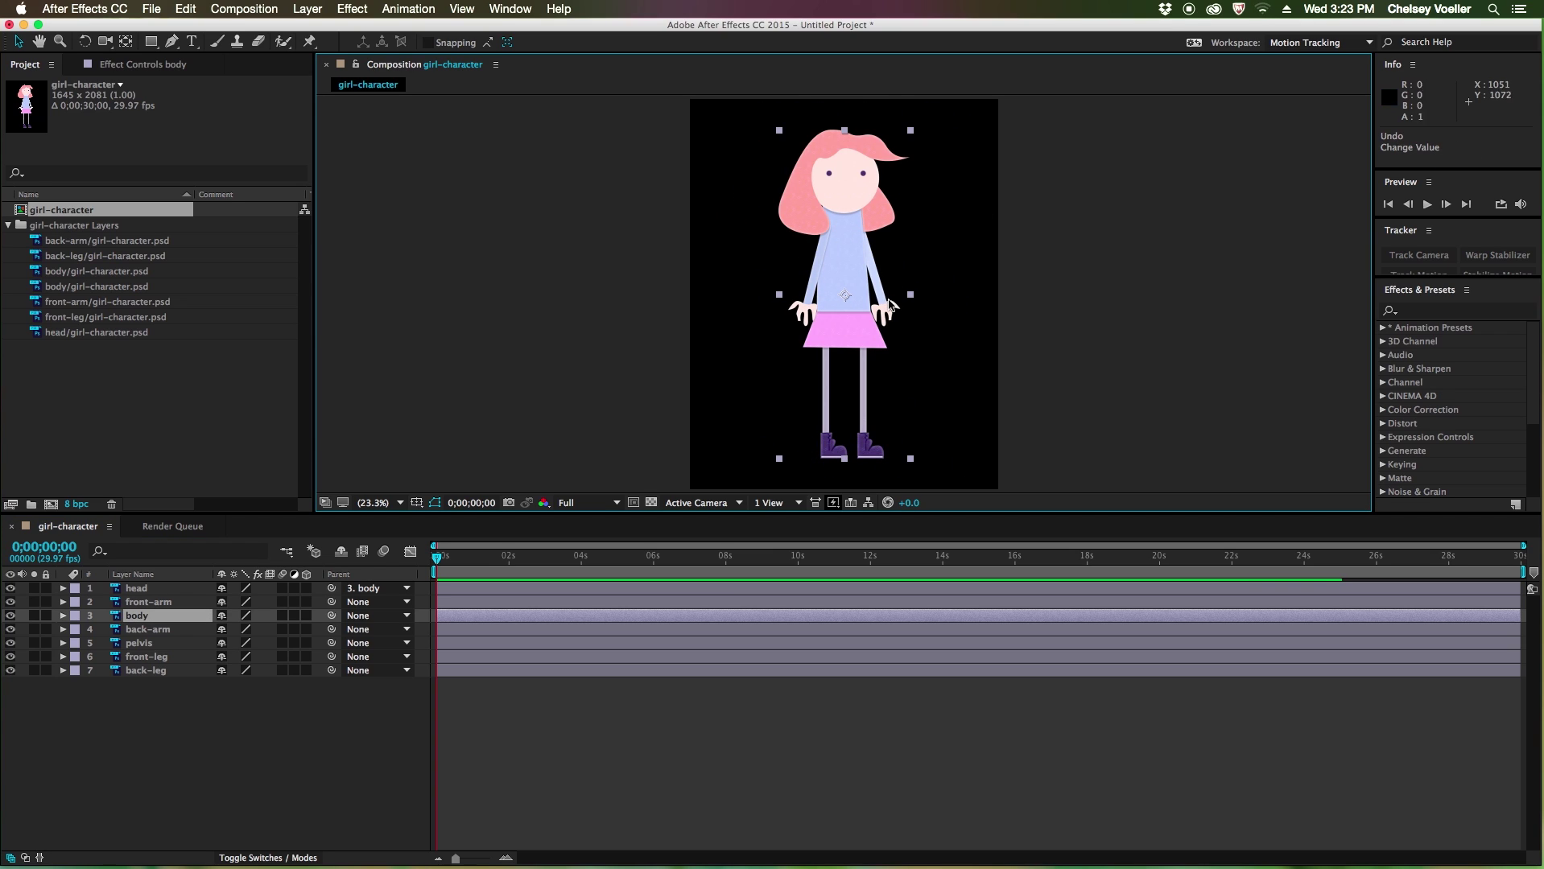
Step: Parent both arms to body, and body plus both legs to pelvis
{"action": "left_click", "coordinate": [172, 603]}
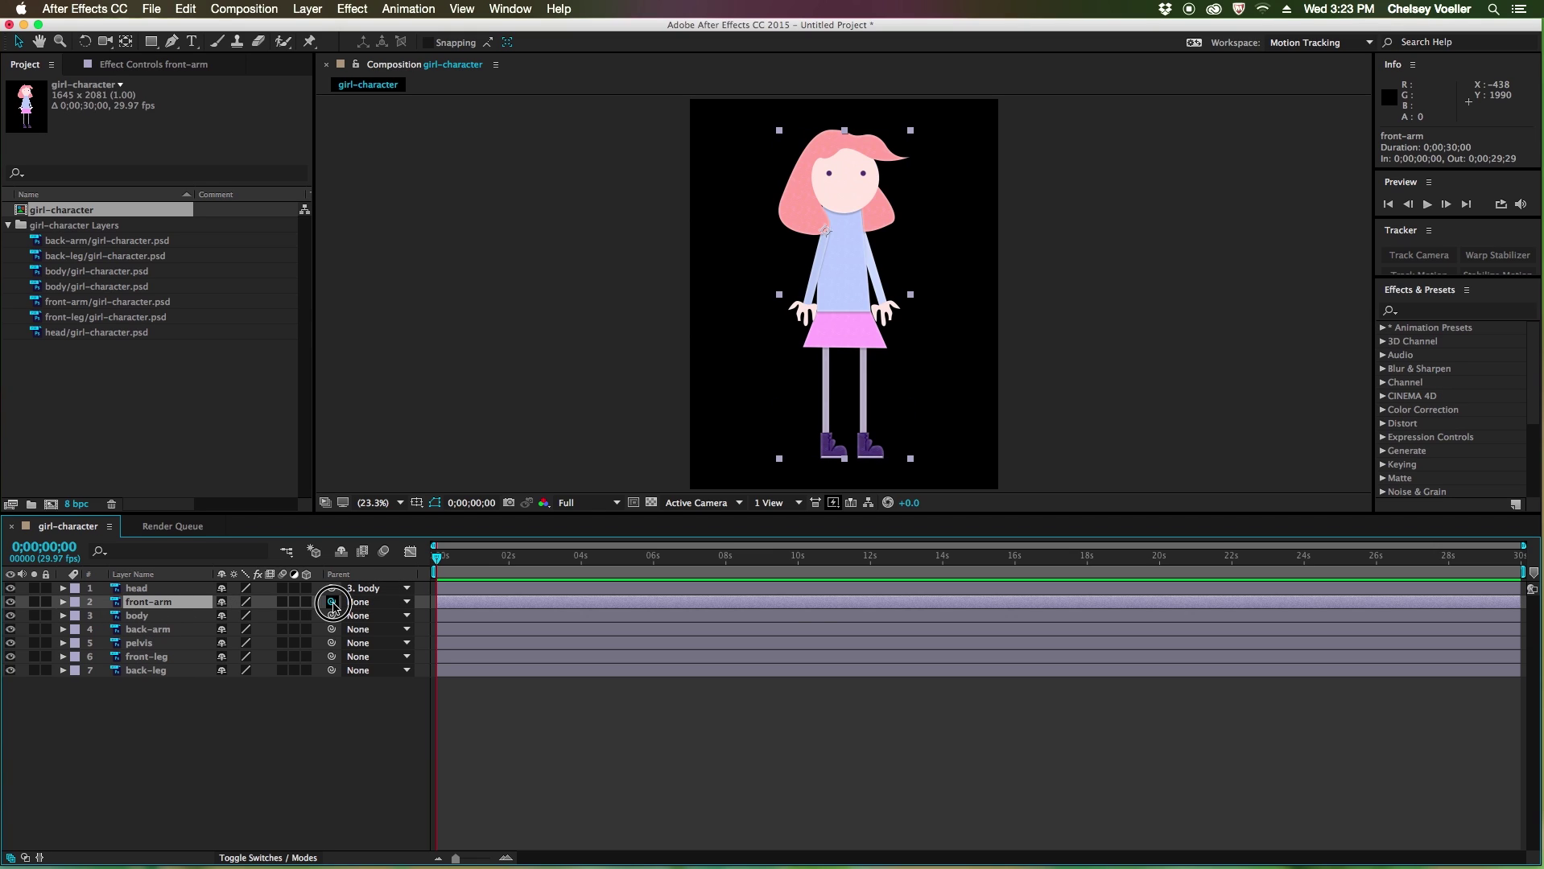
{"action": "left_click_drag", "start_coordinate": [331, 602], "coordinate": [195, 622]}
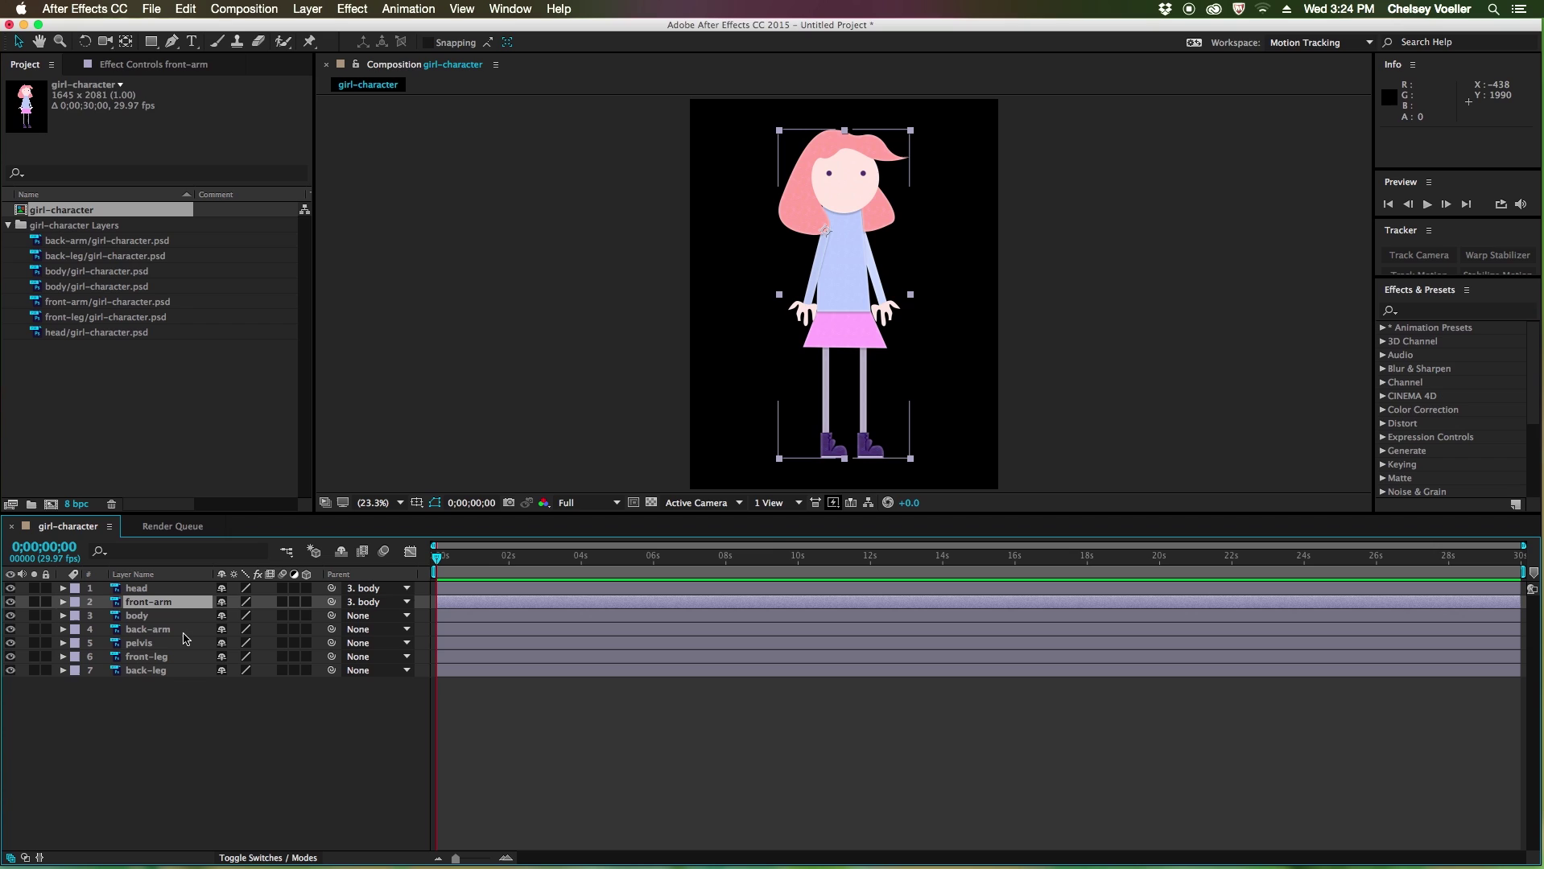
{"action": "left_click", "coordinate": [184, 618]}
{"action": "left_click_drag", "start_coordinate": [334, 618], "coordinate": [193, 646]}
{"action": "left_click", "coordinate": [182, 631]}
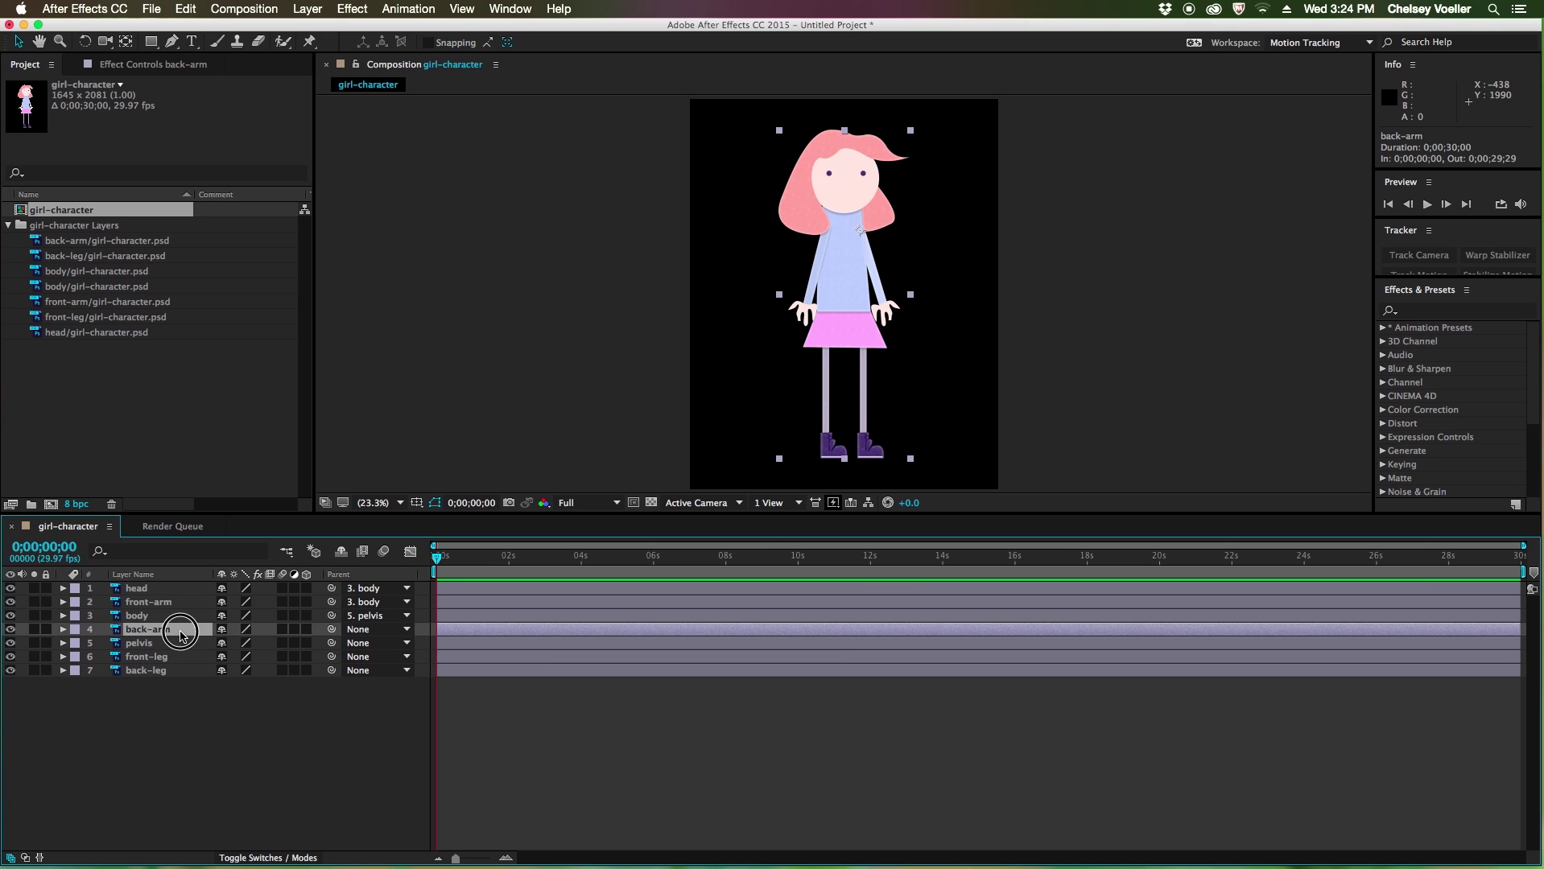
{"action": "left_click_drag", "start_coordinate": [332, 630], "coordinate": [191, 617]}
{"action": "left_click", "coordinate": [179, 648]}
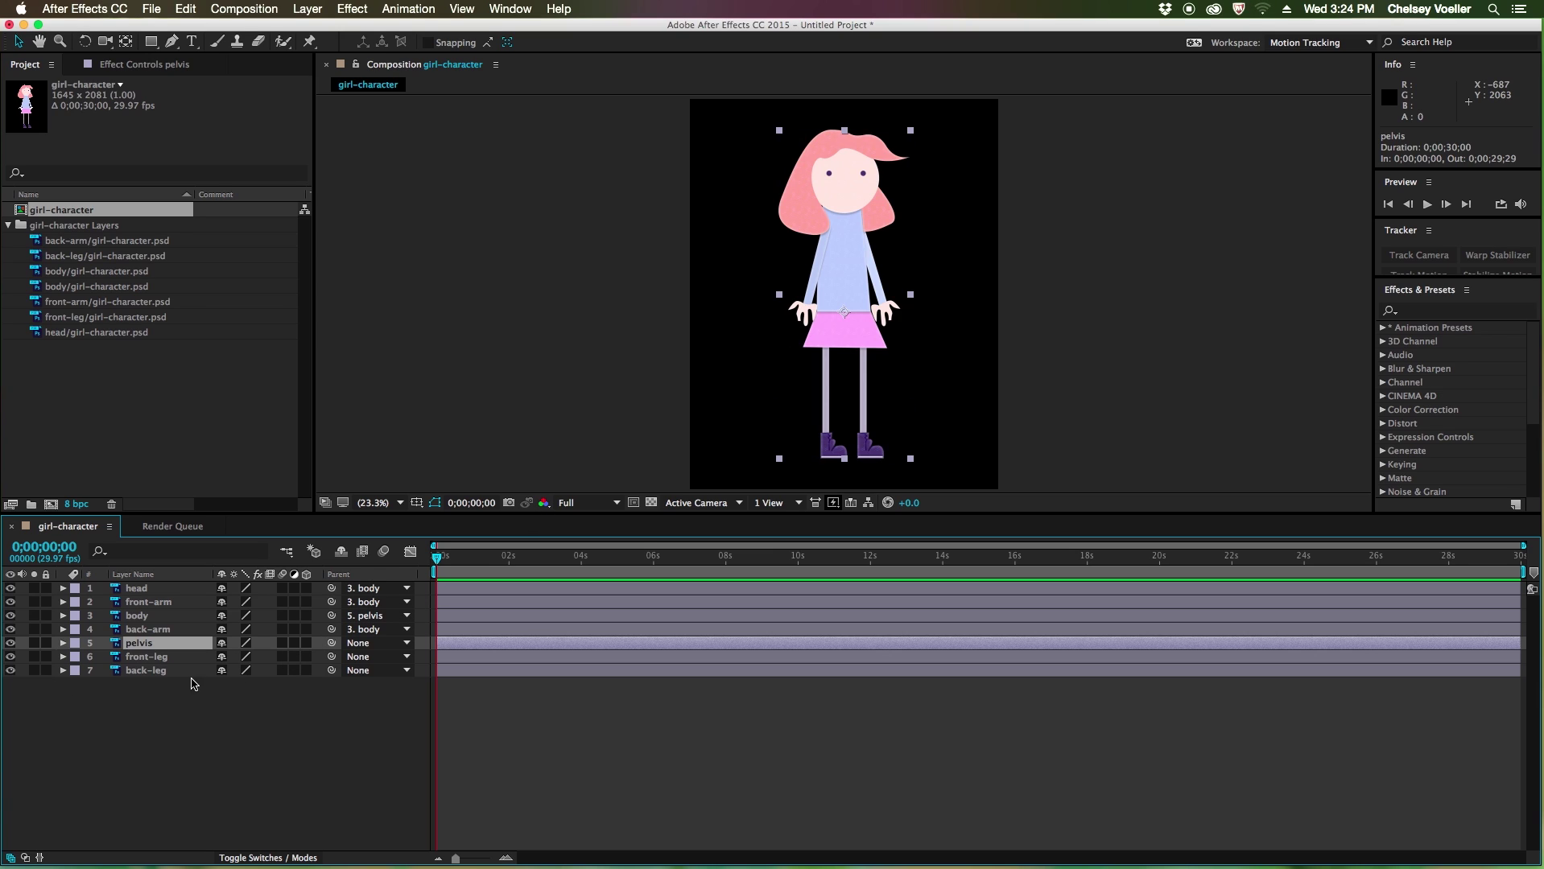
{"action": "left_click_drag", "start_coordinate": [332, 658], "coordinate": [153, 643]}
Step: Test-move body and pelvis to verify the hierarchy follows, then undo each move
{"action": "left_click", "coordinate": [173, 616]}
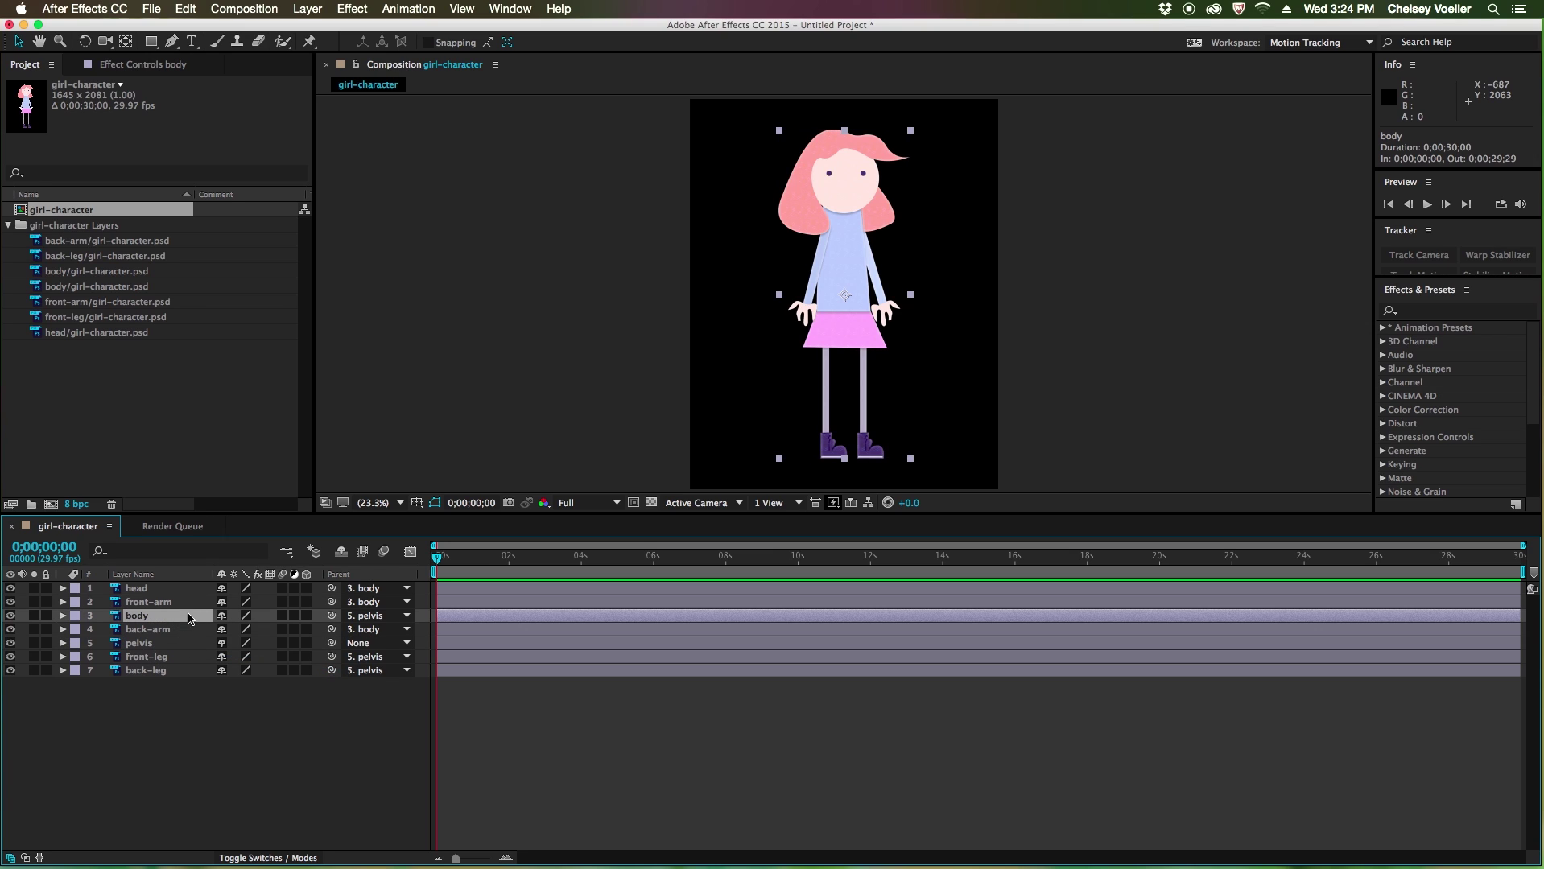
{"action": "left_click_drag", "start_coordinate": [824, 290], "coordinate": [857, 259]}
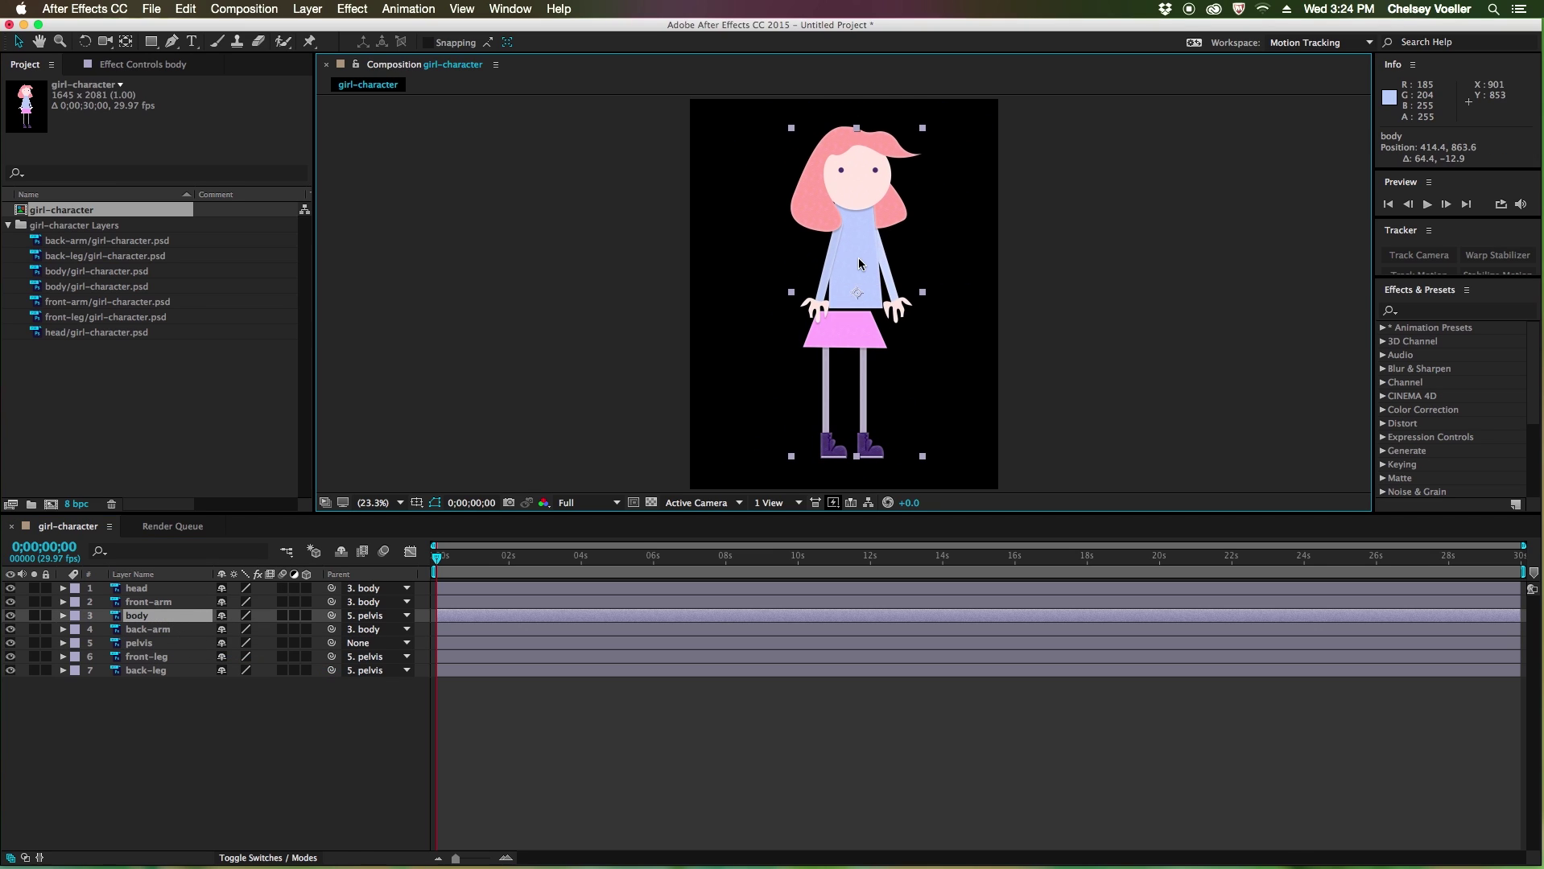
{"action": "key", "text": "super+z"}
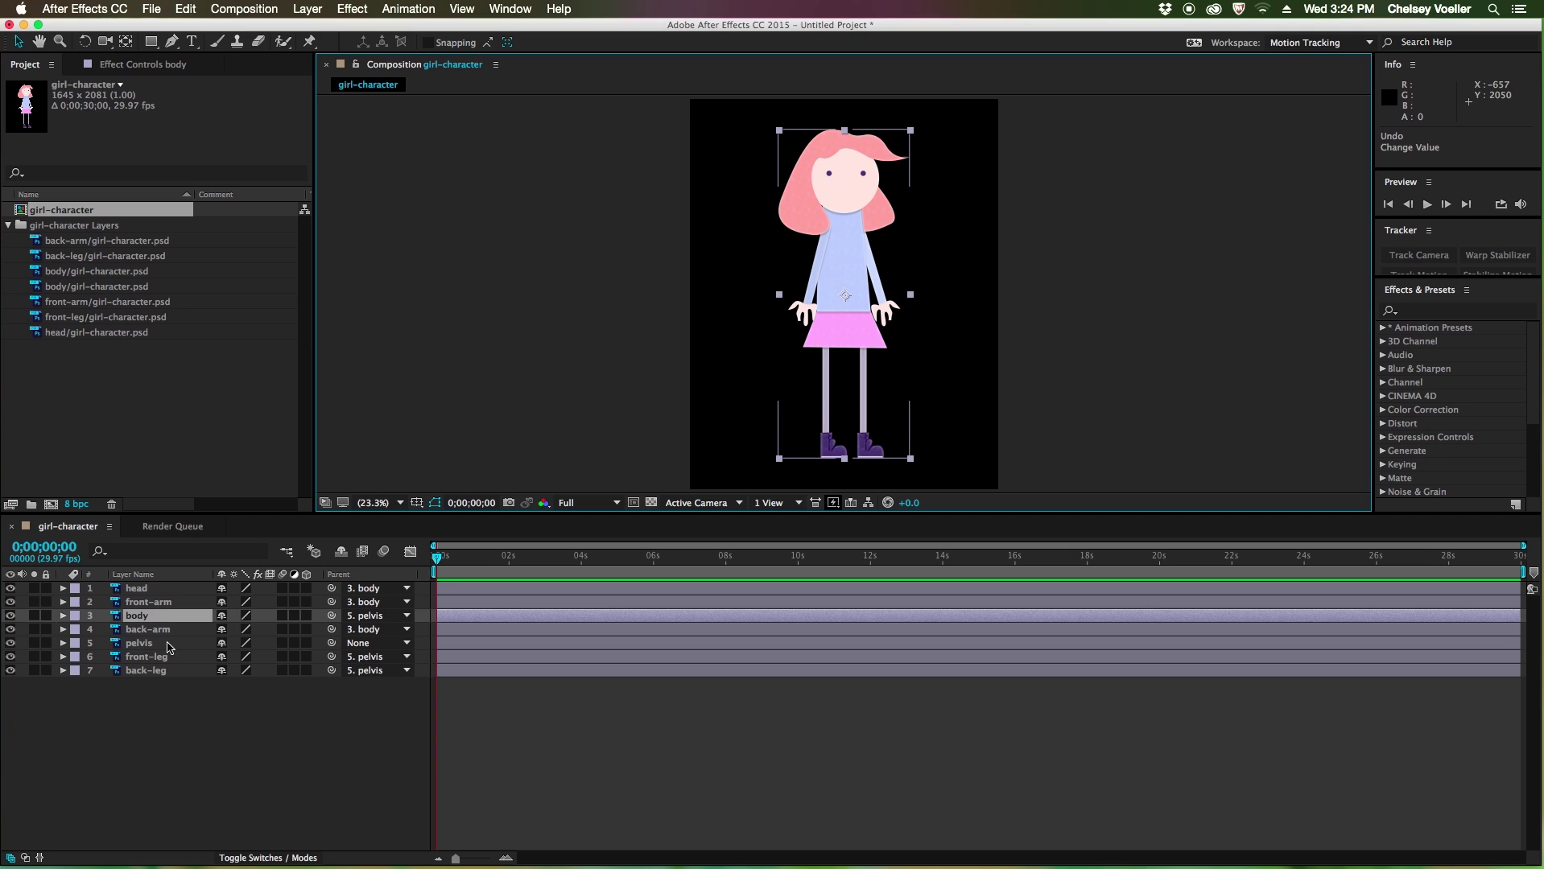
{"action": "left_click", "coordinate": [169, 643]}
{"action": "mouse_move", "coordinate": [848, 328]}
{"action": "left_mouse_down"}
{"action": "mouse_move", "coordinate": [834, 276]}
{"action": "mouse_move", "coordinate": [922, 326]}
{"action": "mouse_move", "coordinate": [789, 321]}
{"action": "mouse_move", "coordinate": [844, 323]}
{"action": "left_mouse_up"}
{"action": "key", "text": "super+z"}
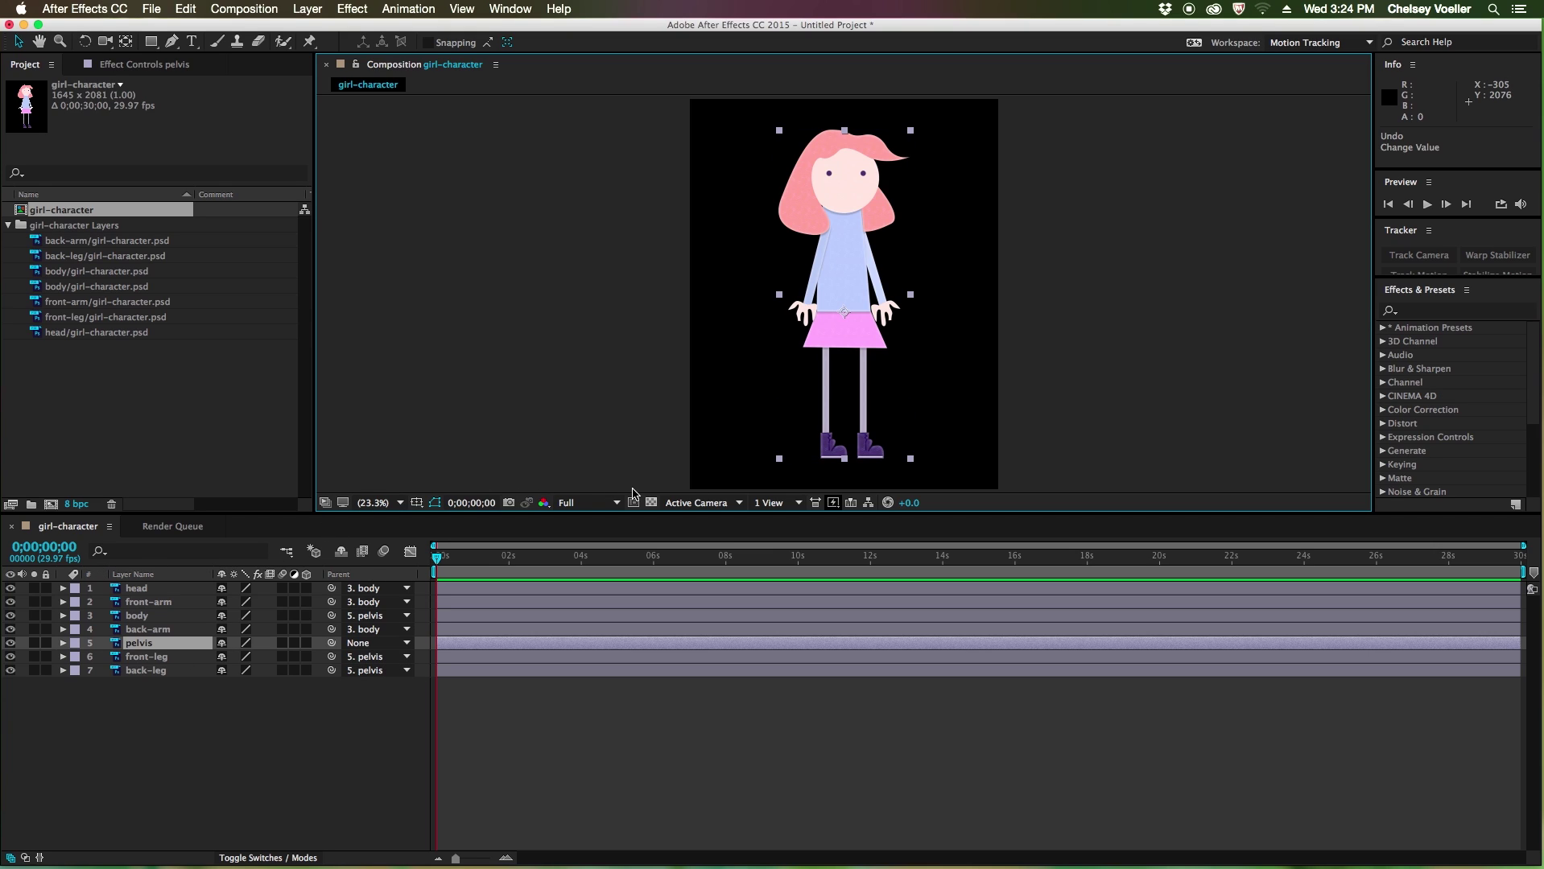
Step: Create a new dark green solid layer named ground
{"action": "left_click", "coordinate": [682, 473]}
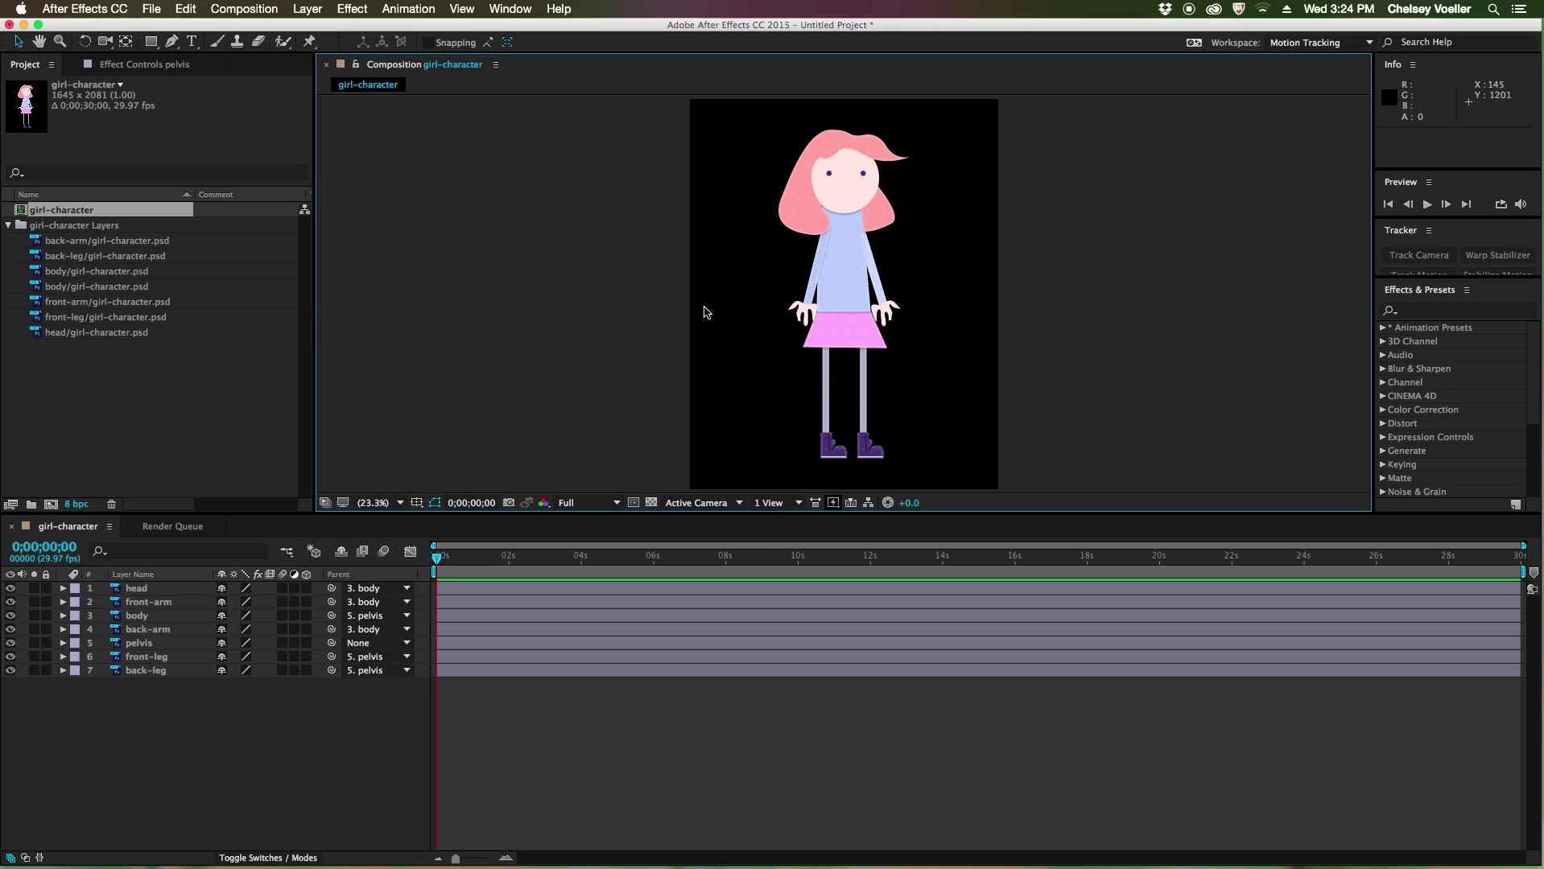
{"action": "left_click", "coordinate": [299, 9]}
{"action": "mouse_move", "coordinate": [322, 38]}
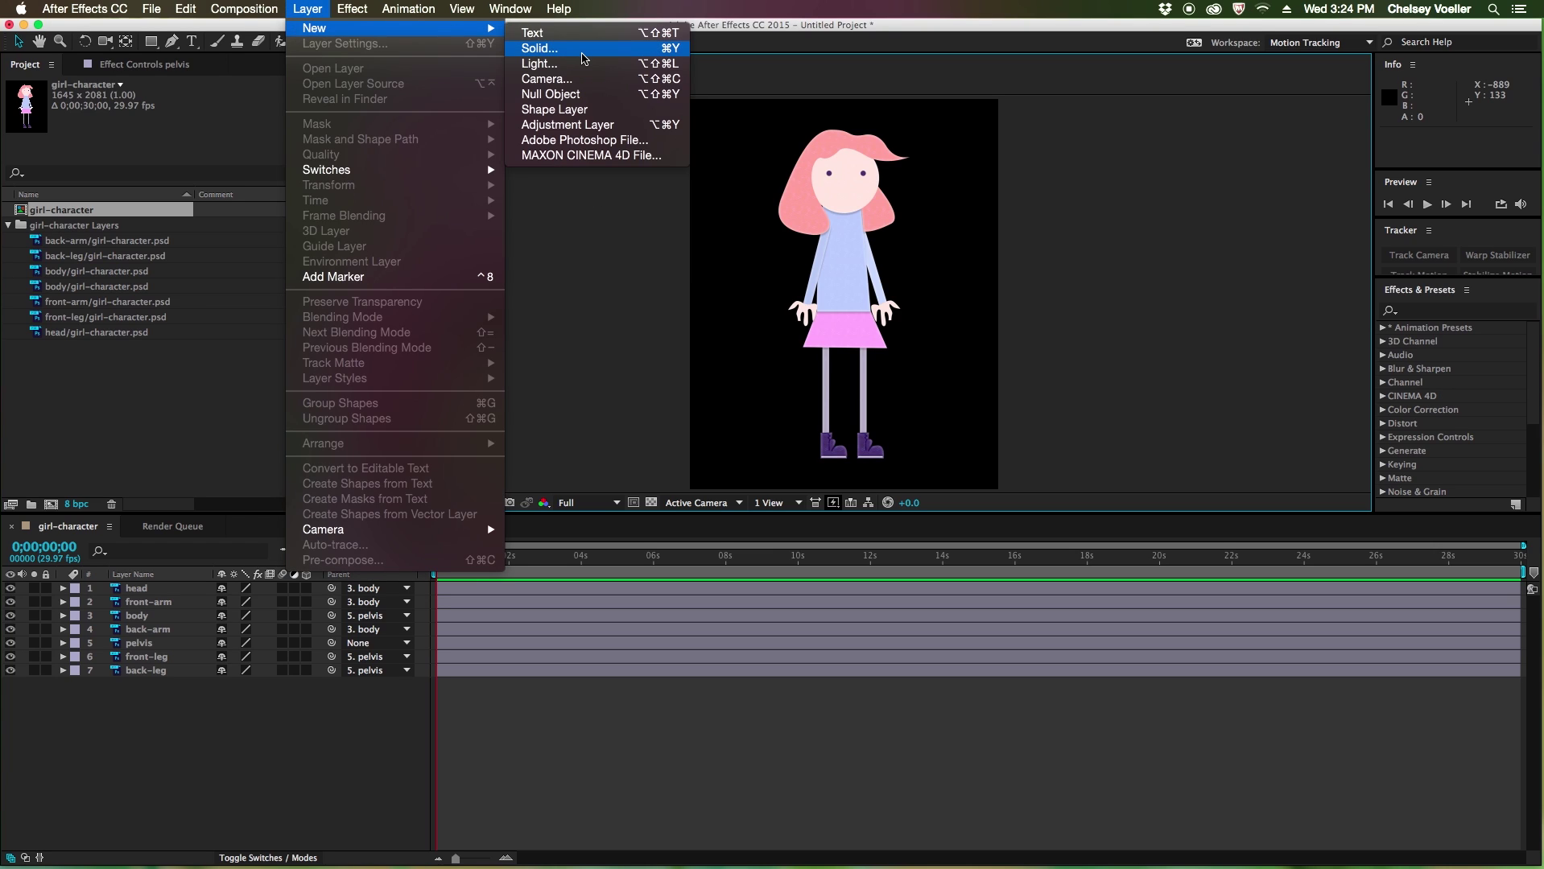
{"action": "left_click", "coordinate": [597, 54]}
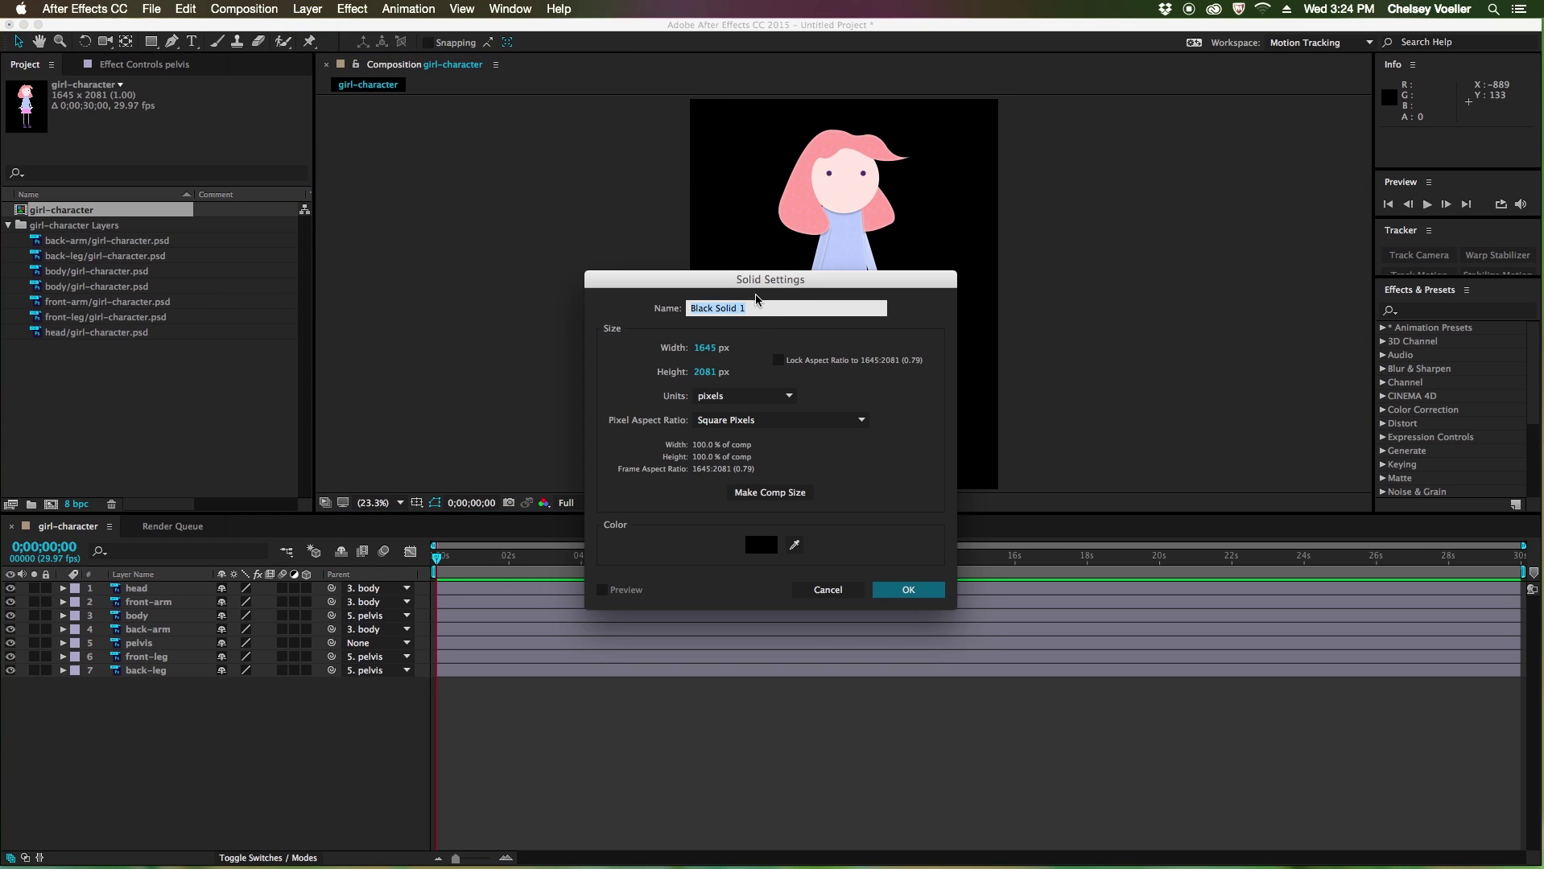
{"action": "type", "text": "ground"}
{"action": "left_click", "coordinate": [774, 543]}
{"action": "left_click", "coordinate": [1328, 184]}
{"action": "left_click", "coordinate": [1154, 179]}
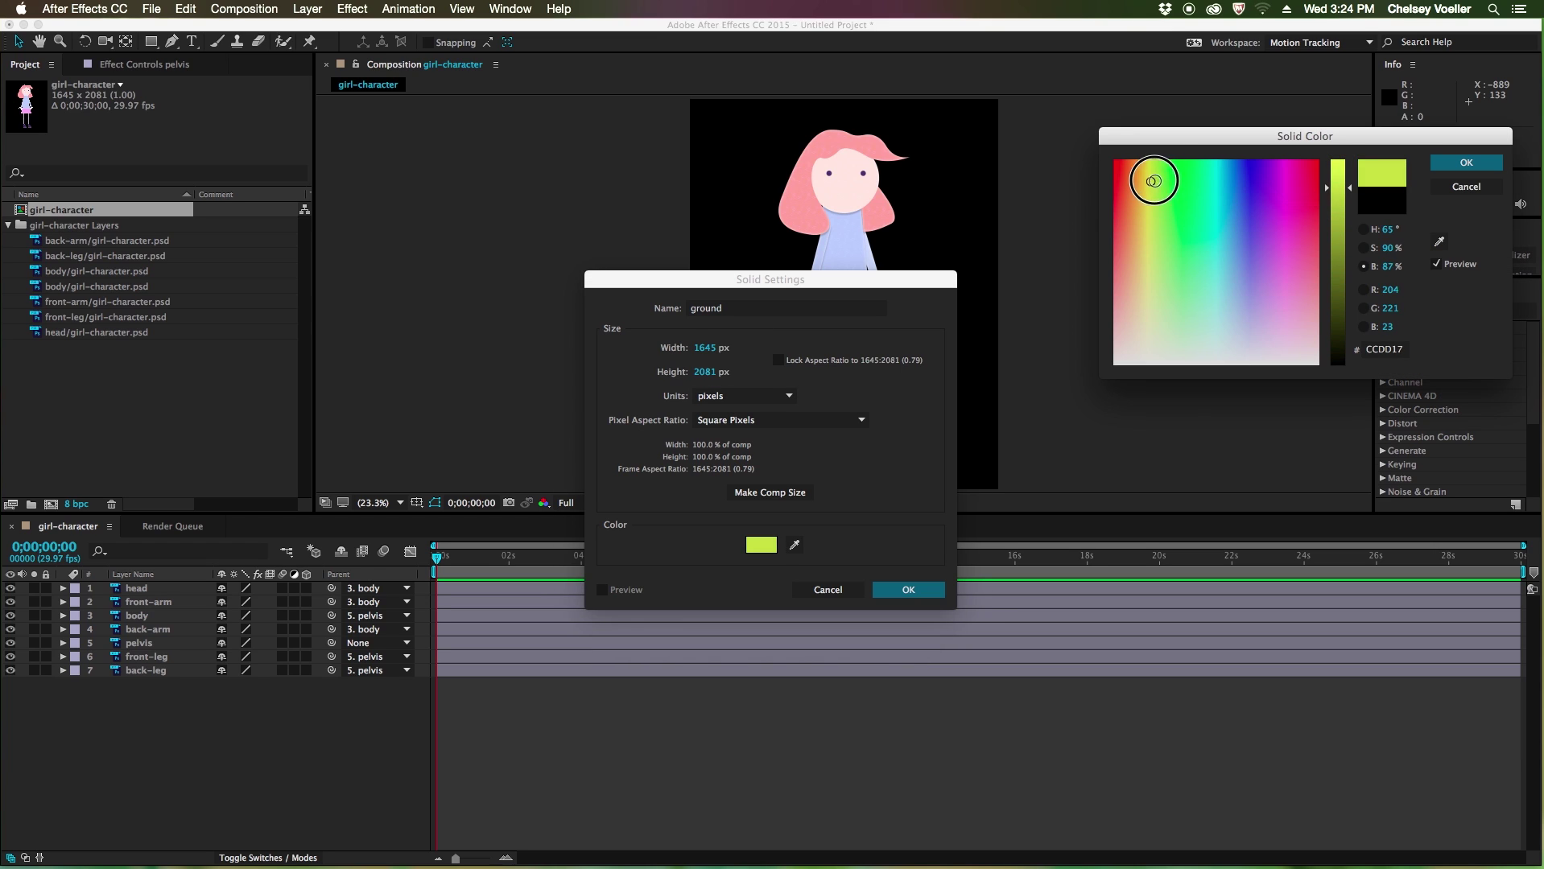
{"action": "left_click", "coordinate": [1173, 176]}
{"action": "left_click", "coordinate": [1346, 219]}
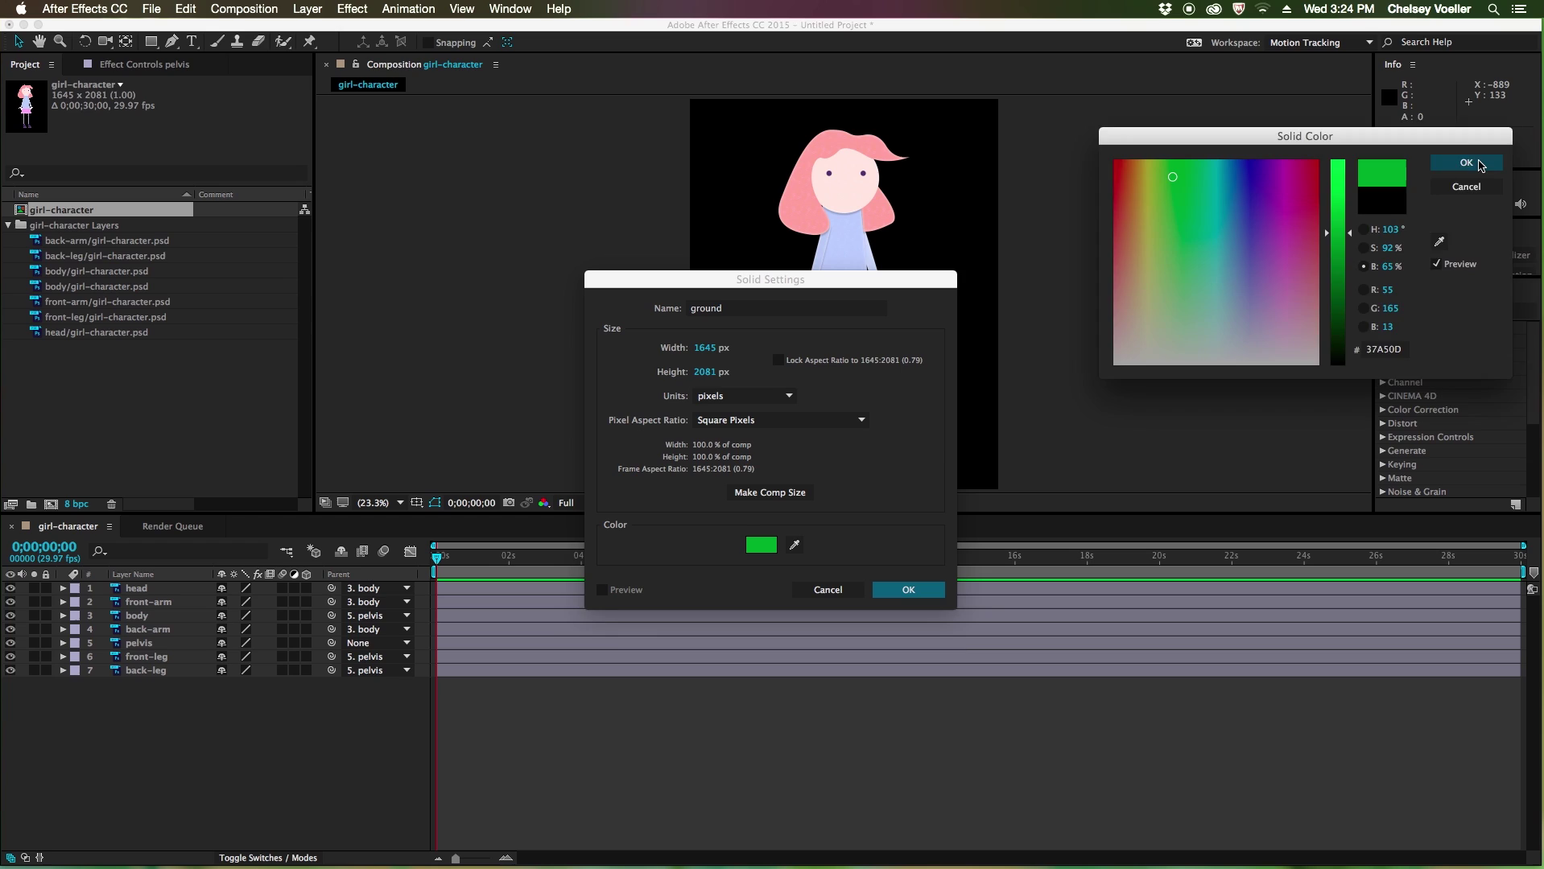
{"action": "left_click", "coordinate": [1480, 163]}
{"action": "left_click", "coordinate": [908, 590]}
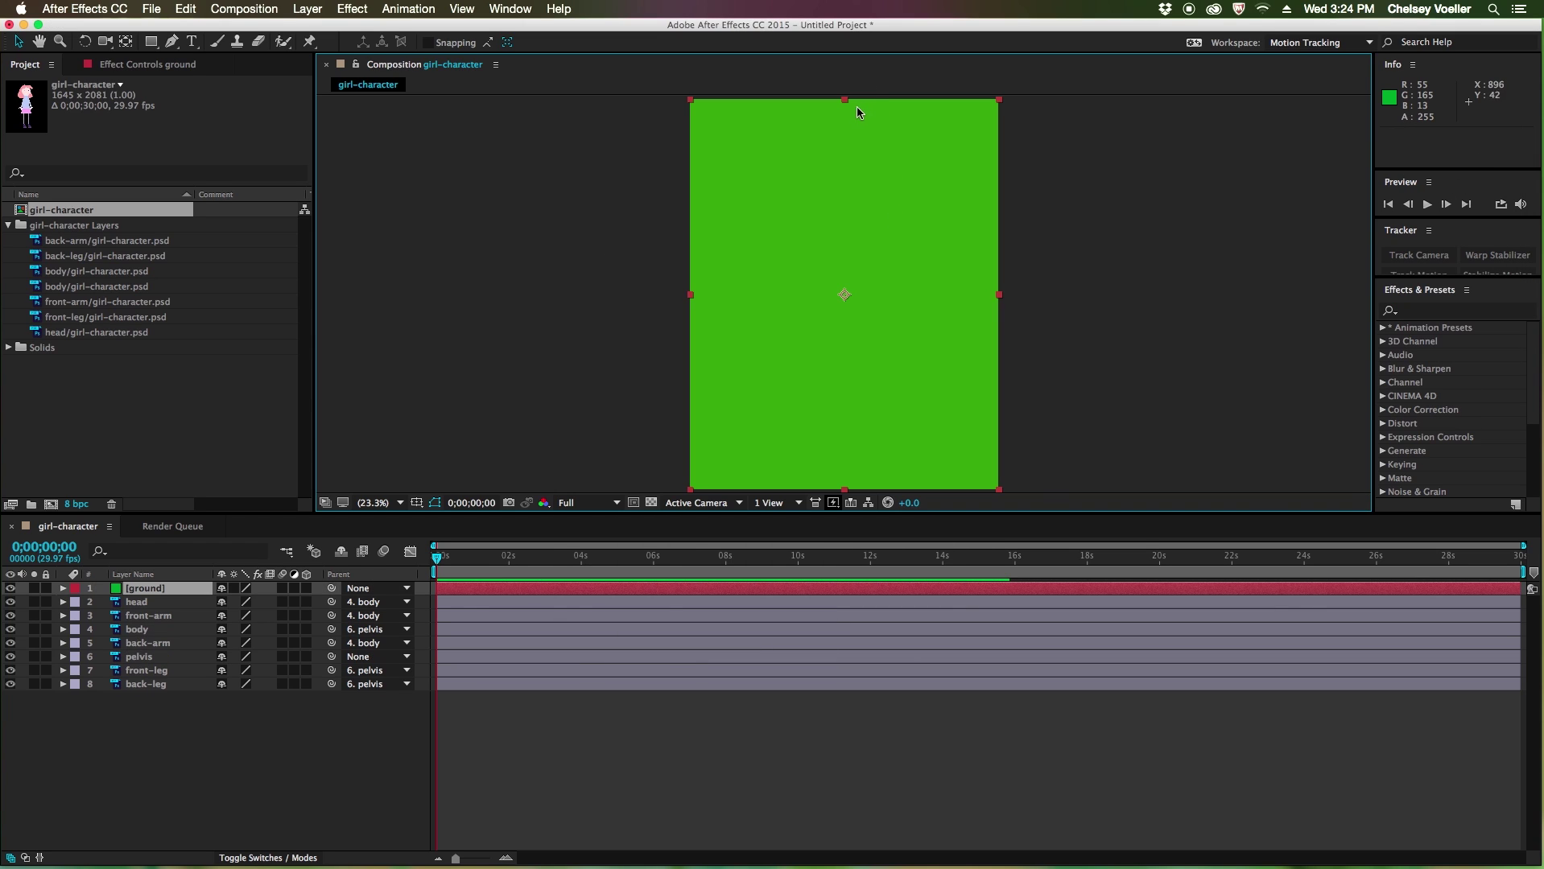
Step: Shrink ground to a strip below the feet, move it to the bottom, and make it a guide layer
{"action": "left_click_drag", "start_coordinate": [845, 100], "coordinate": [872, 454]}
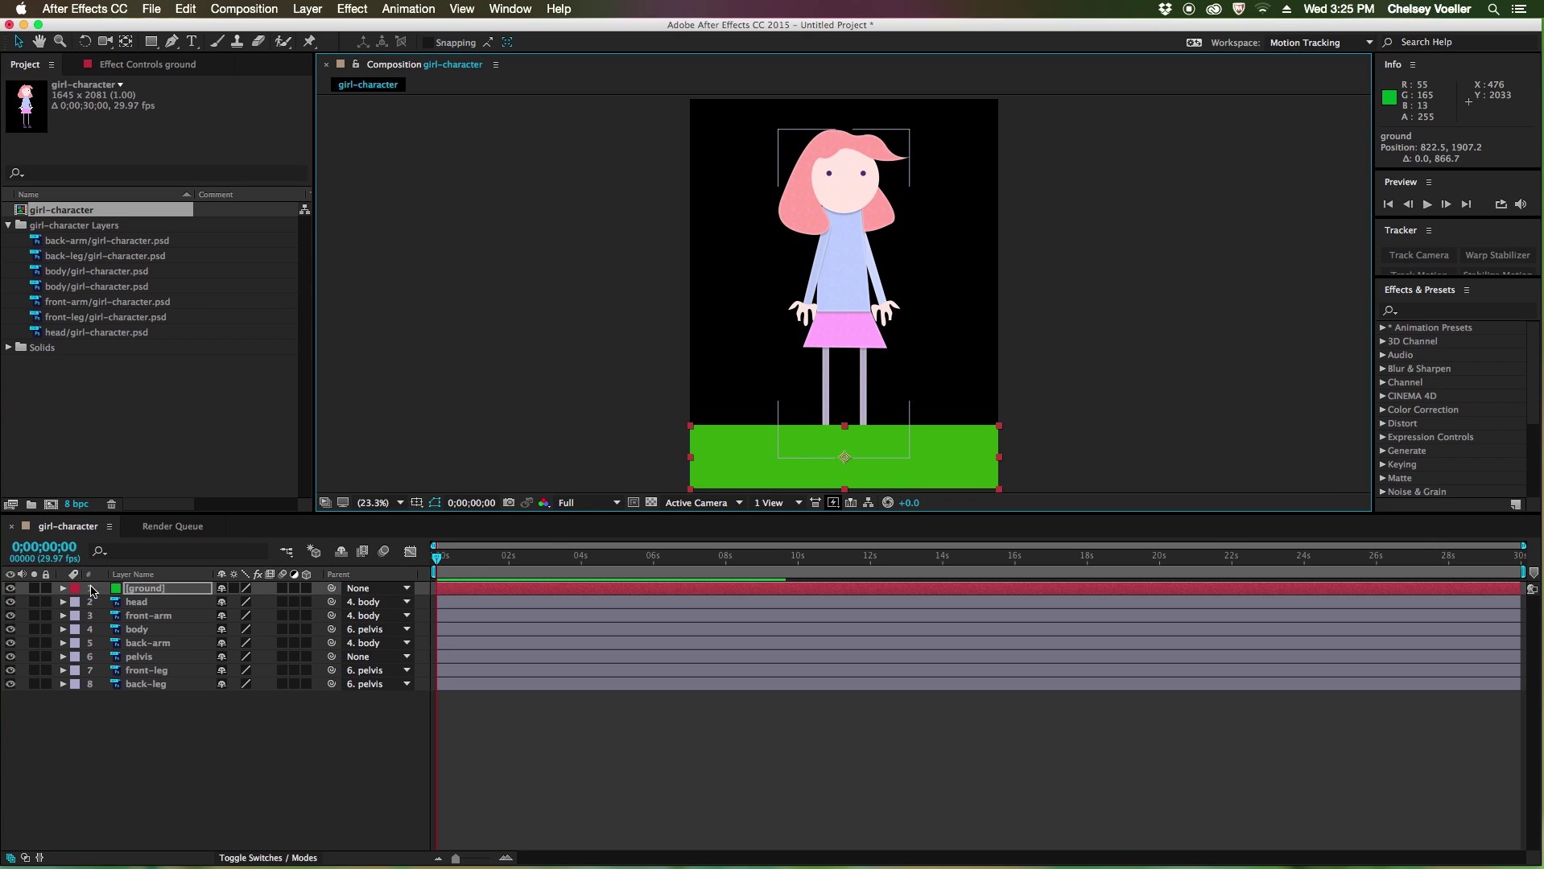
{"action": "left_click_drag", "start_coordinate": [145, 589], "coordinate": [145, 697]}
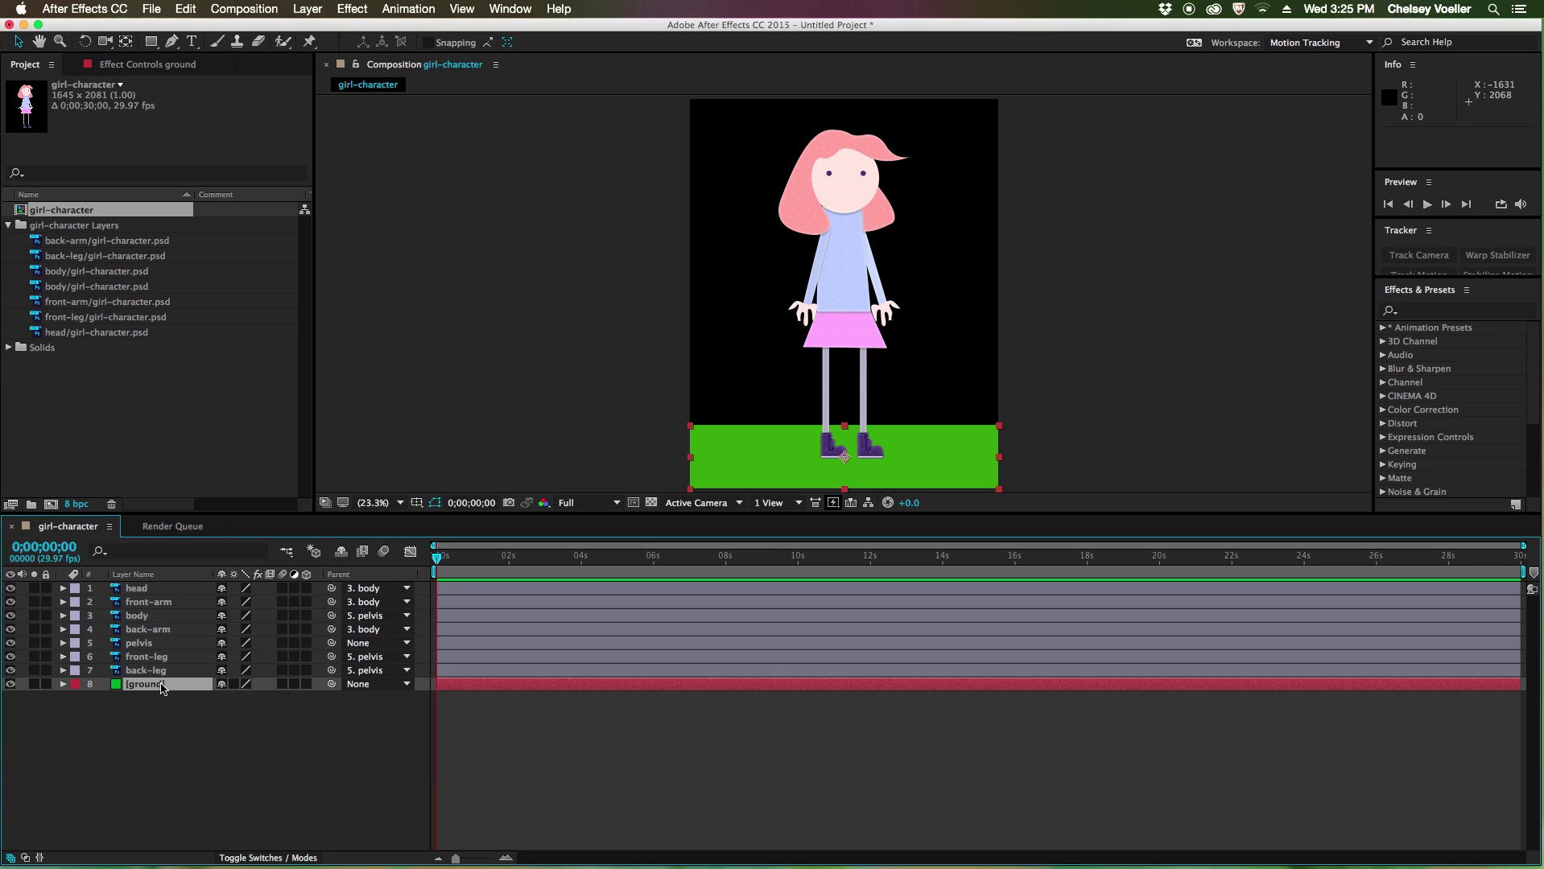
{"action": "right_click", "coordinate": [165, 689]}
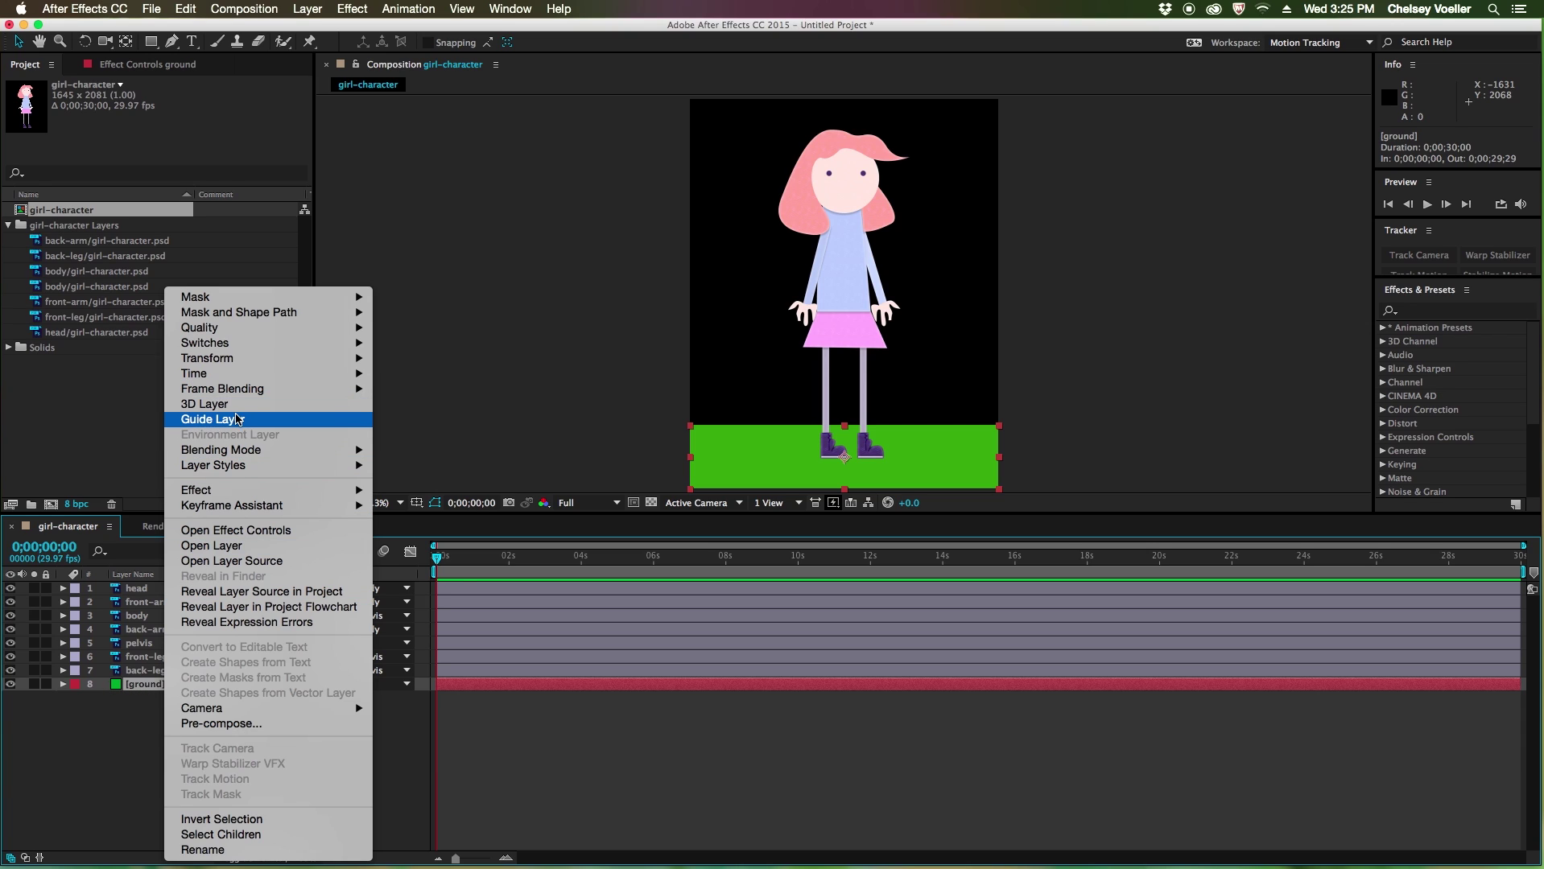
{"action": "left_click", "coordinate": [261, 420]}
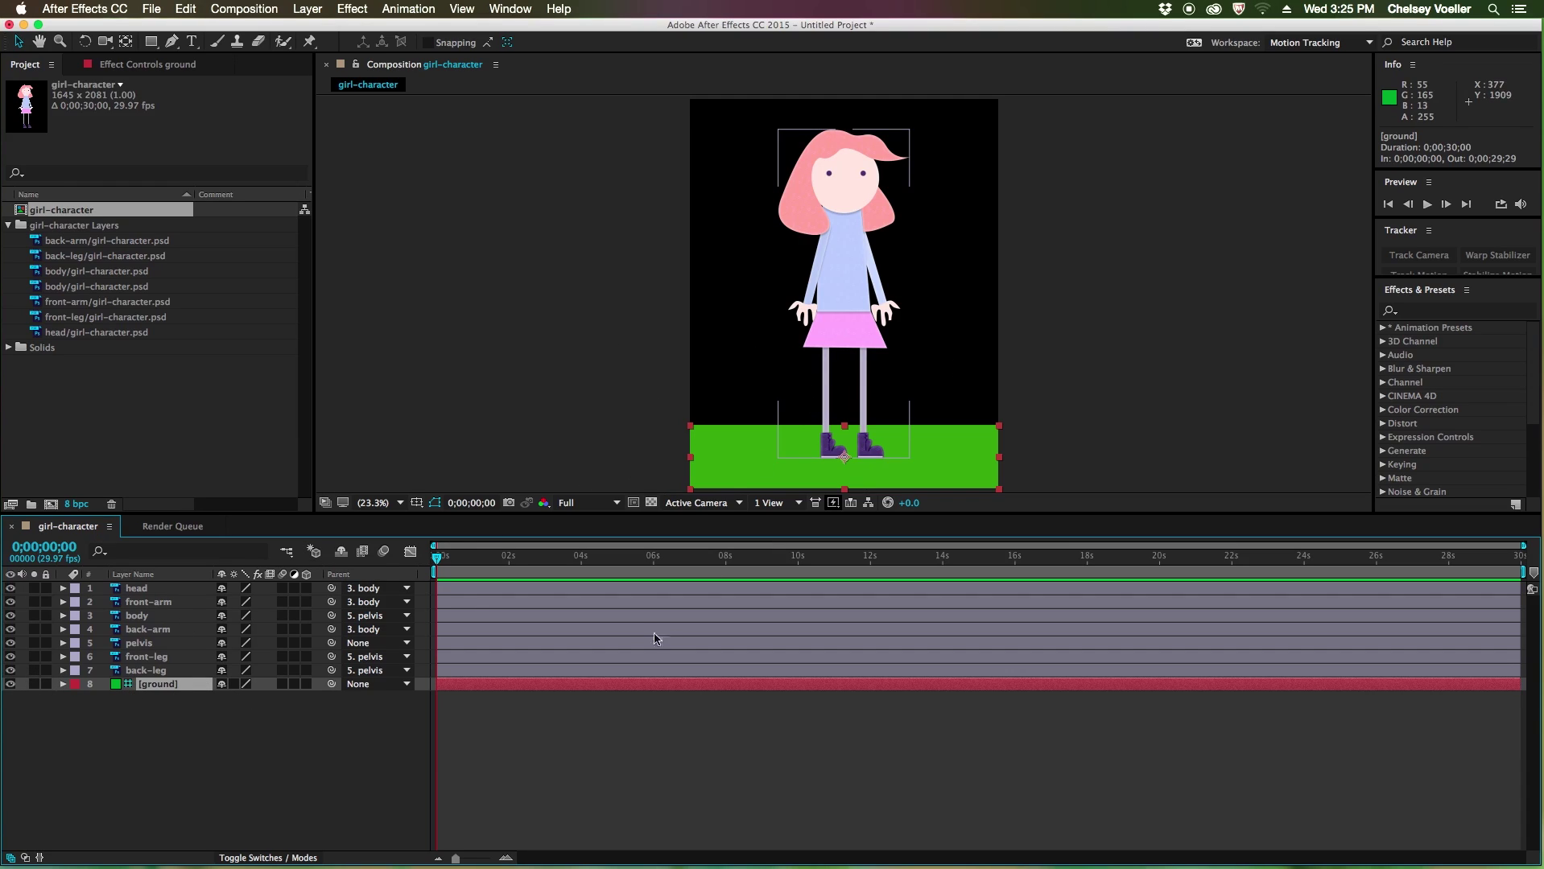
{"action": "left_click", "coordinate": [372, 774]}
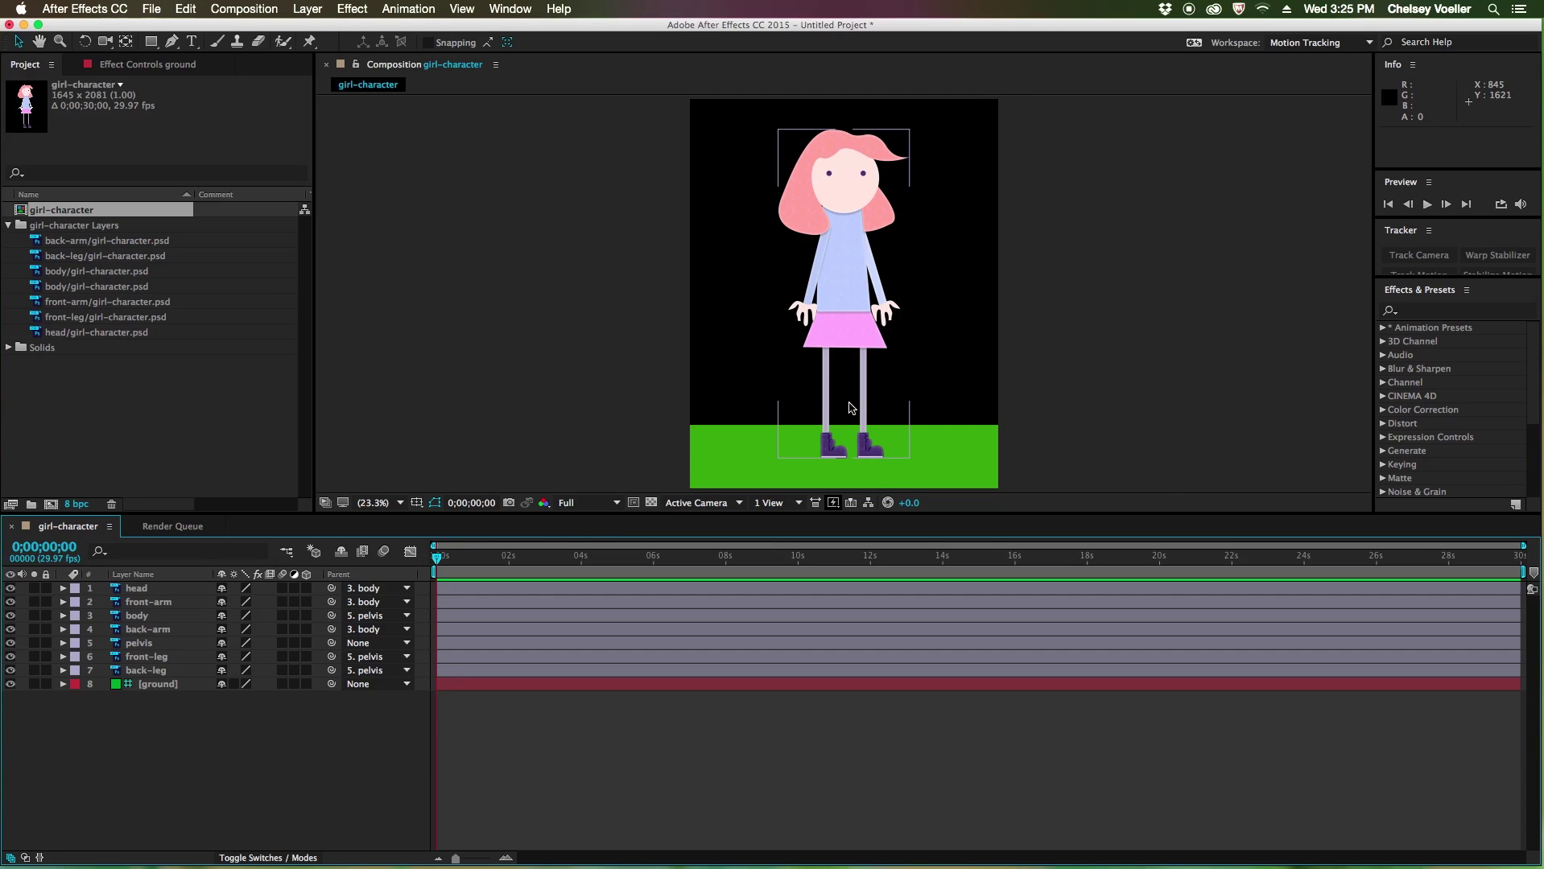
Step: Zoom to 50% on the legs and reveal Position and Rotation for both leg layers
{"action": "key", "text": "period"}
{"action": "key", "text": "period"}
{"action": "key", "text": "period"}
{"action": "key", "text": "h"}
{"action": "left_click_drag", "start_coordinate": [898, 419], "coordinate": [864, 384]}
{"action": "key", "text": "v"}
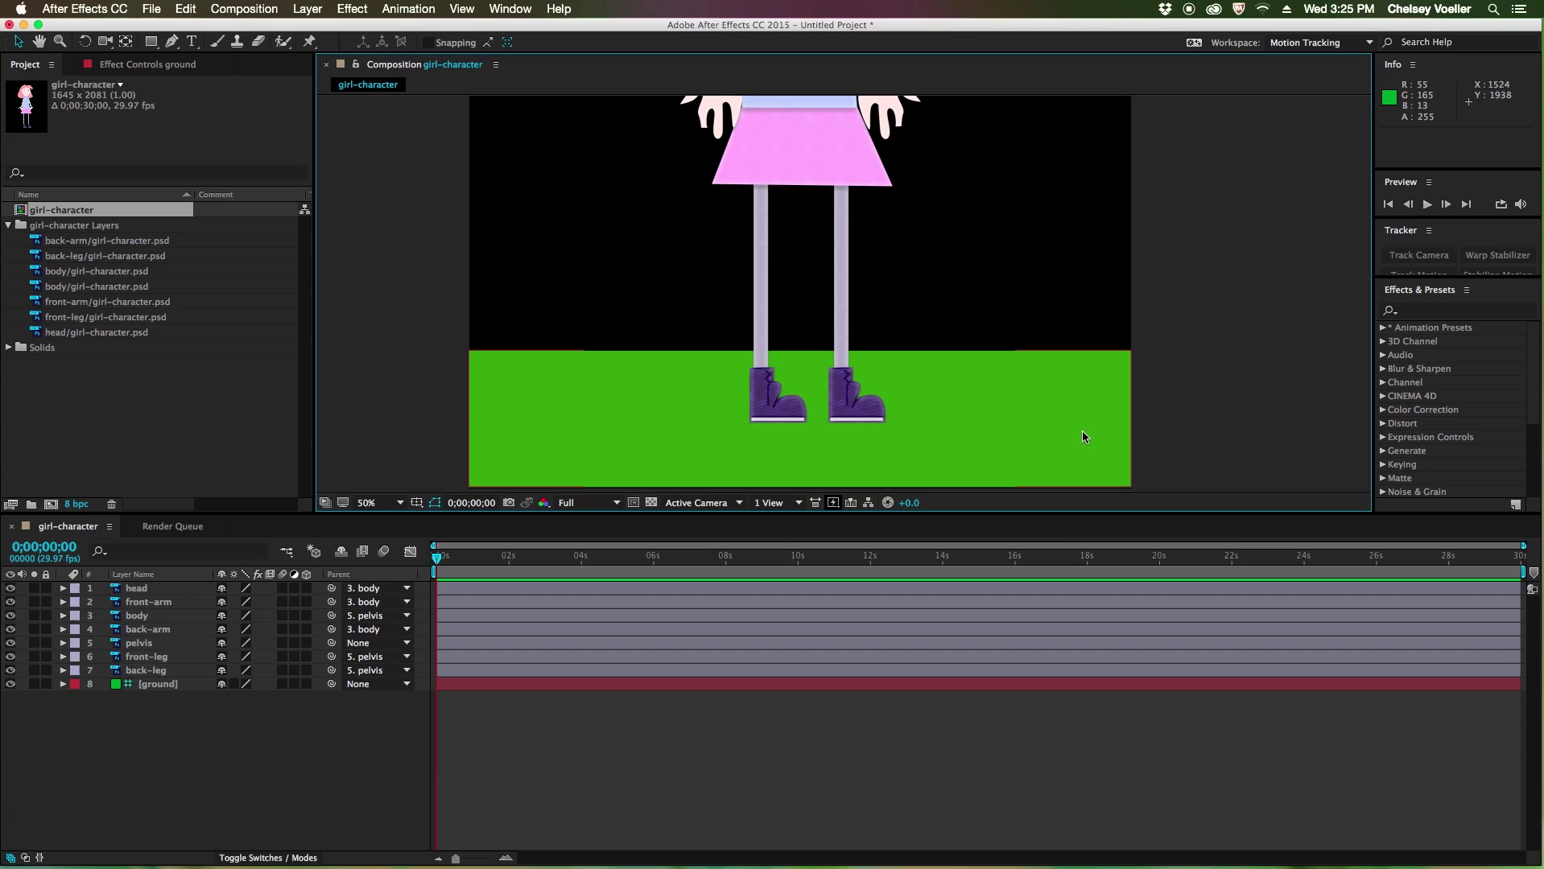
{"action": "left_click", "coordinate": [174, 656]}
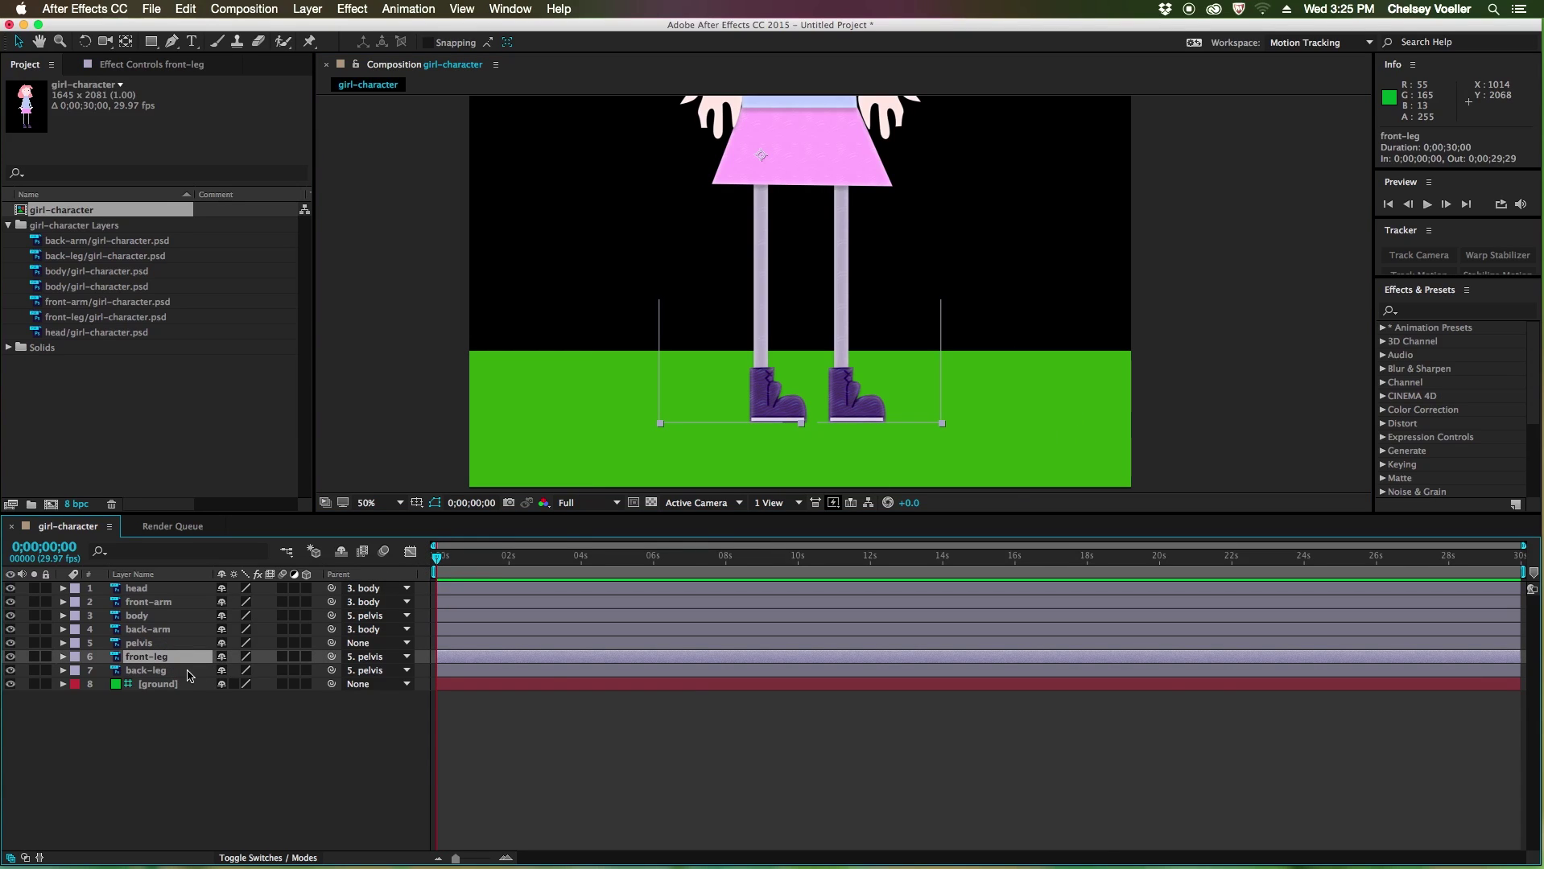
{"action": "left_click", "coordinate": [184, 670], "text": "shift"}
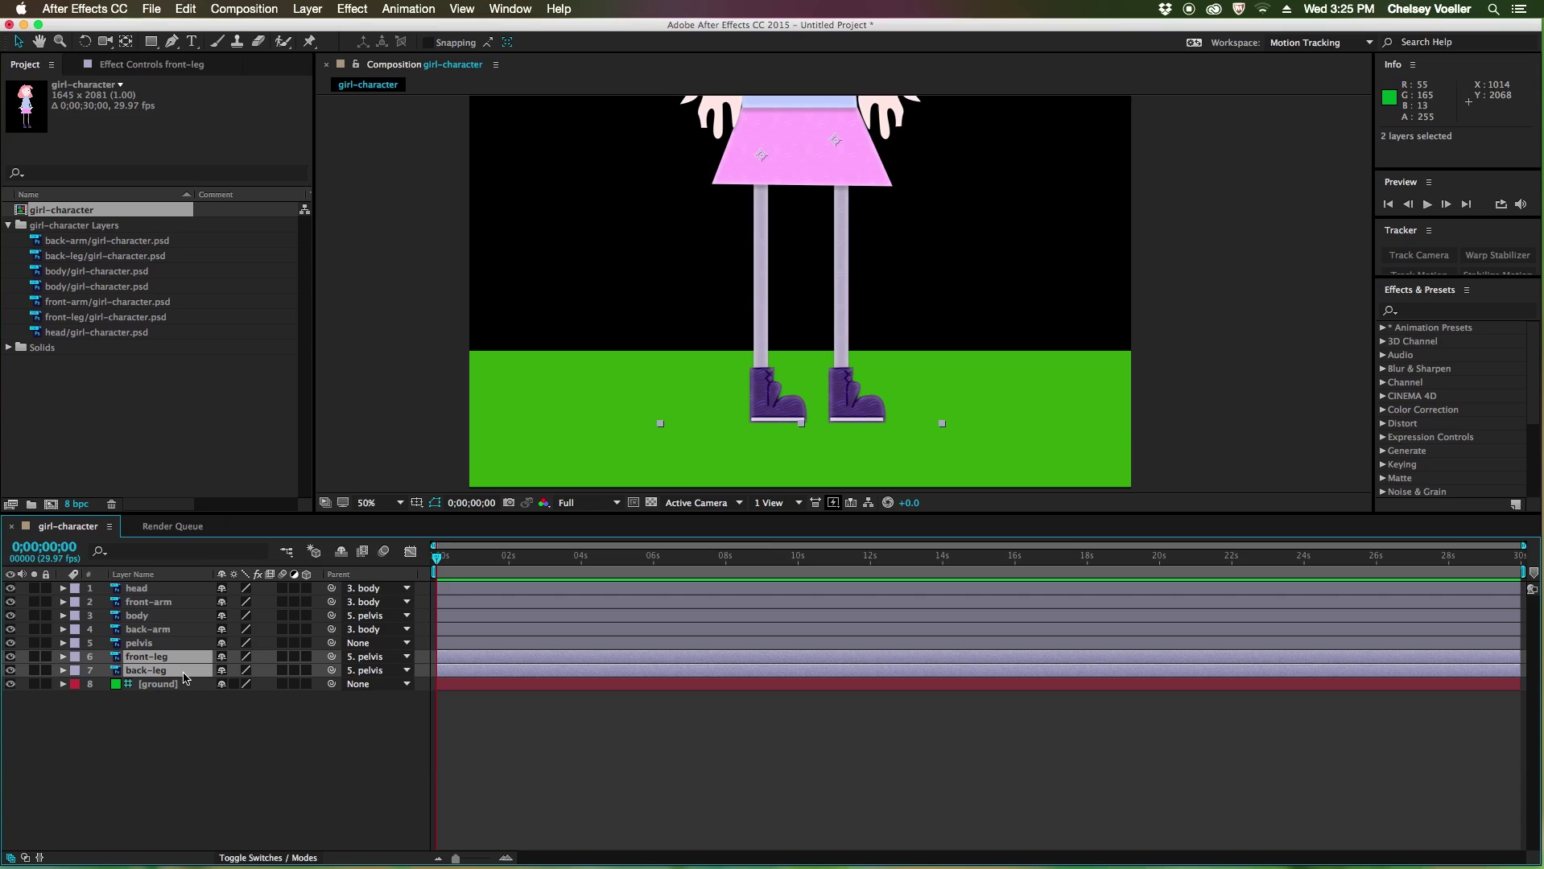
{"action": "key", "text": "p"}
{"action": "key", "text": "shift+r"}
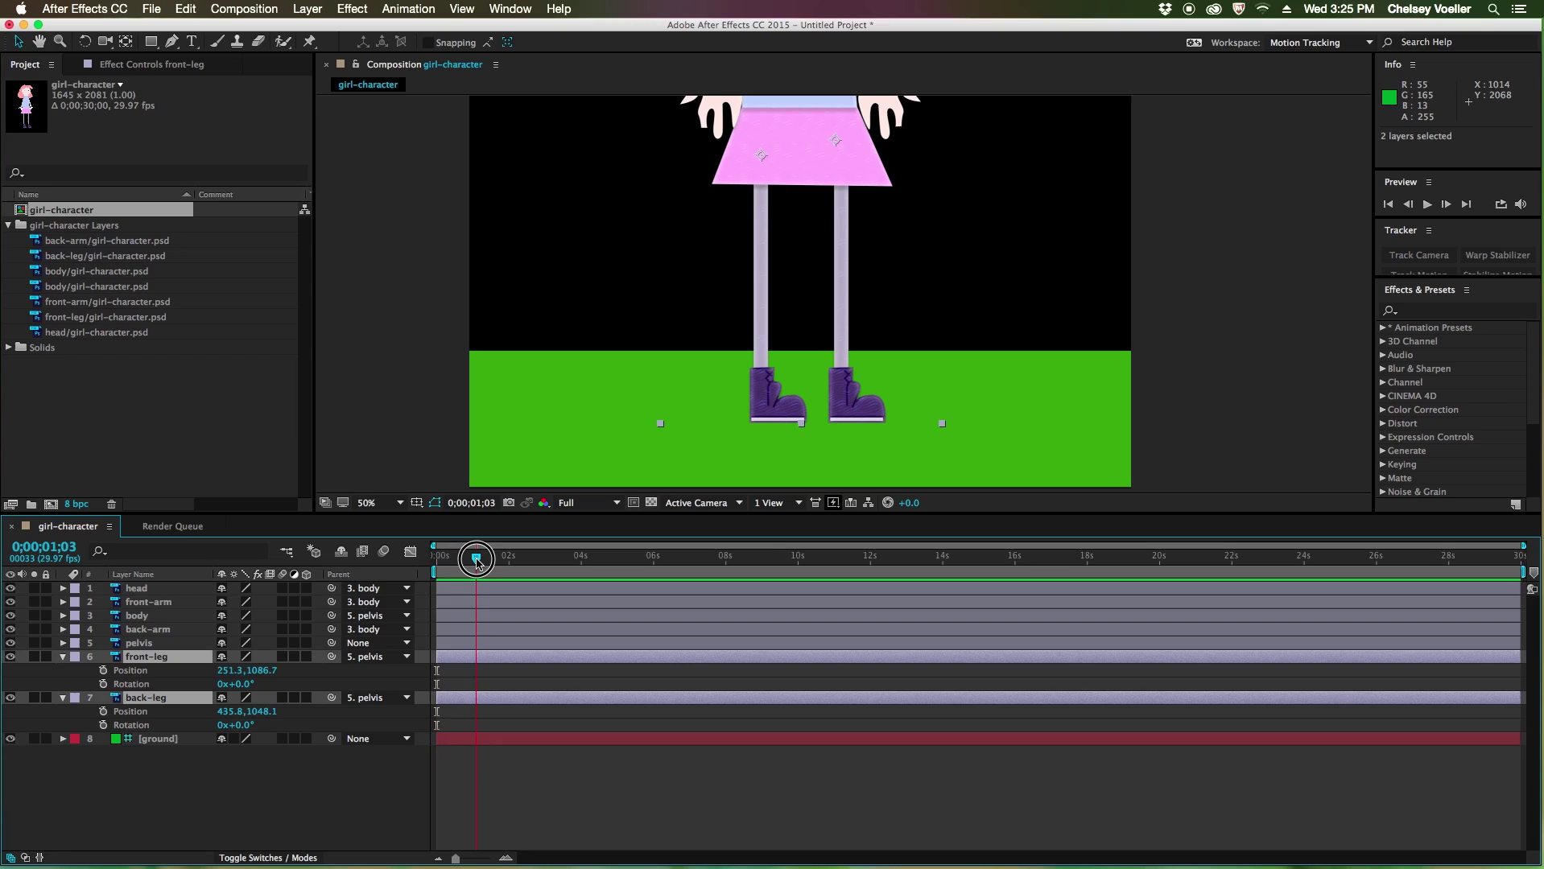
Step: Set Position and Rotation keyframes for front-leg and back-leg at 0;00;00;00
{"action": "left_click", "coordinate": [432, 560]}
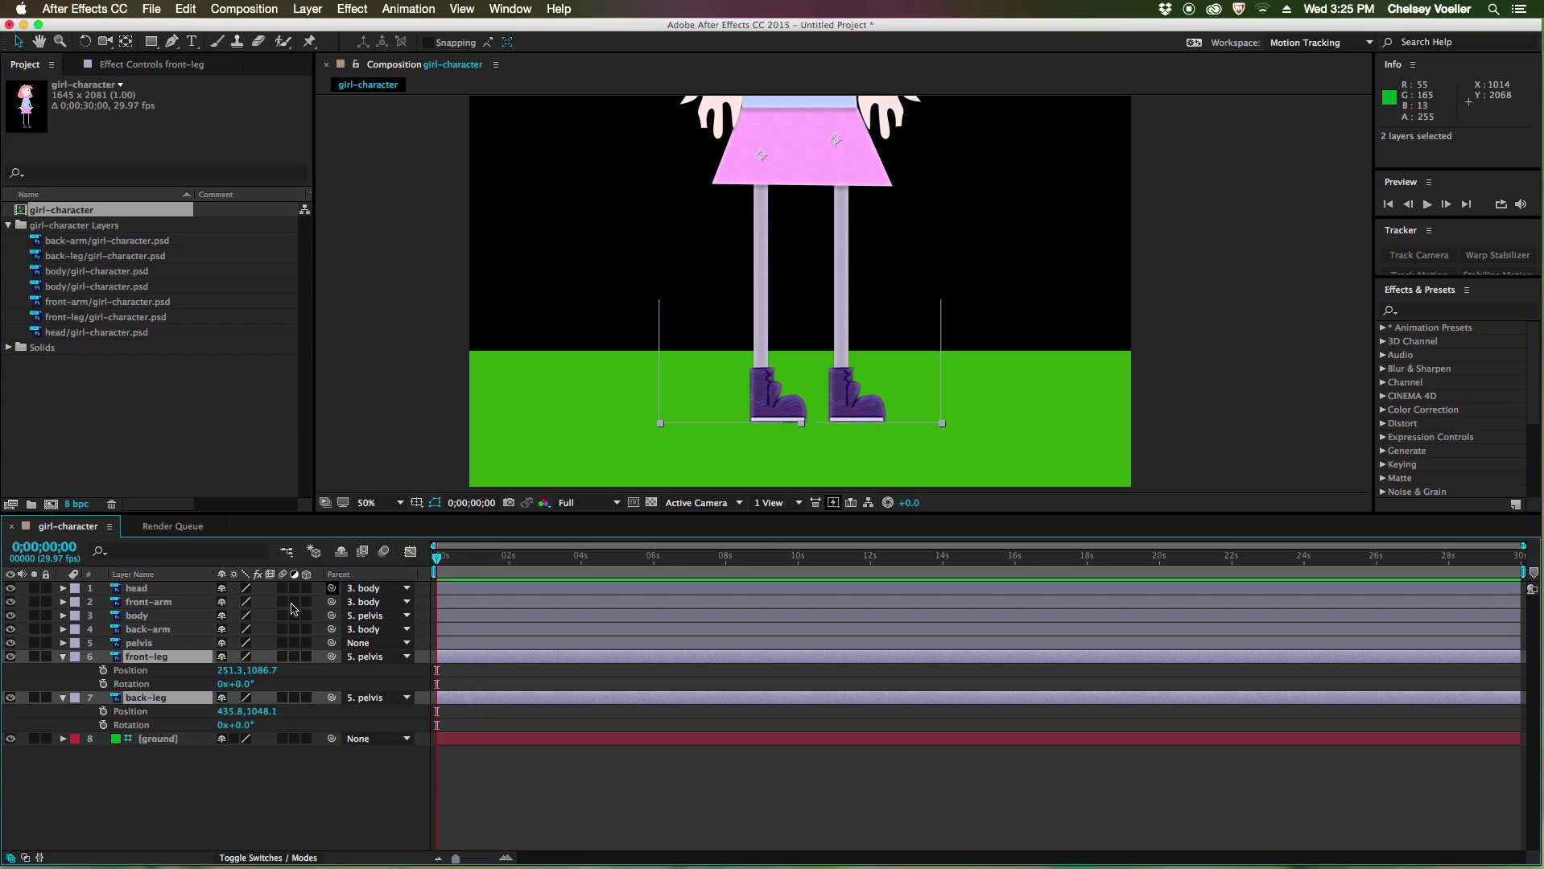
{"action": "left_click", "coordinate": [103, 671]}
{"action": "key", "text": "alt+shift+p"}
{"action": "key", "text": "alt+shift+r"}
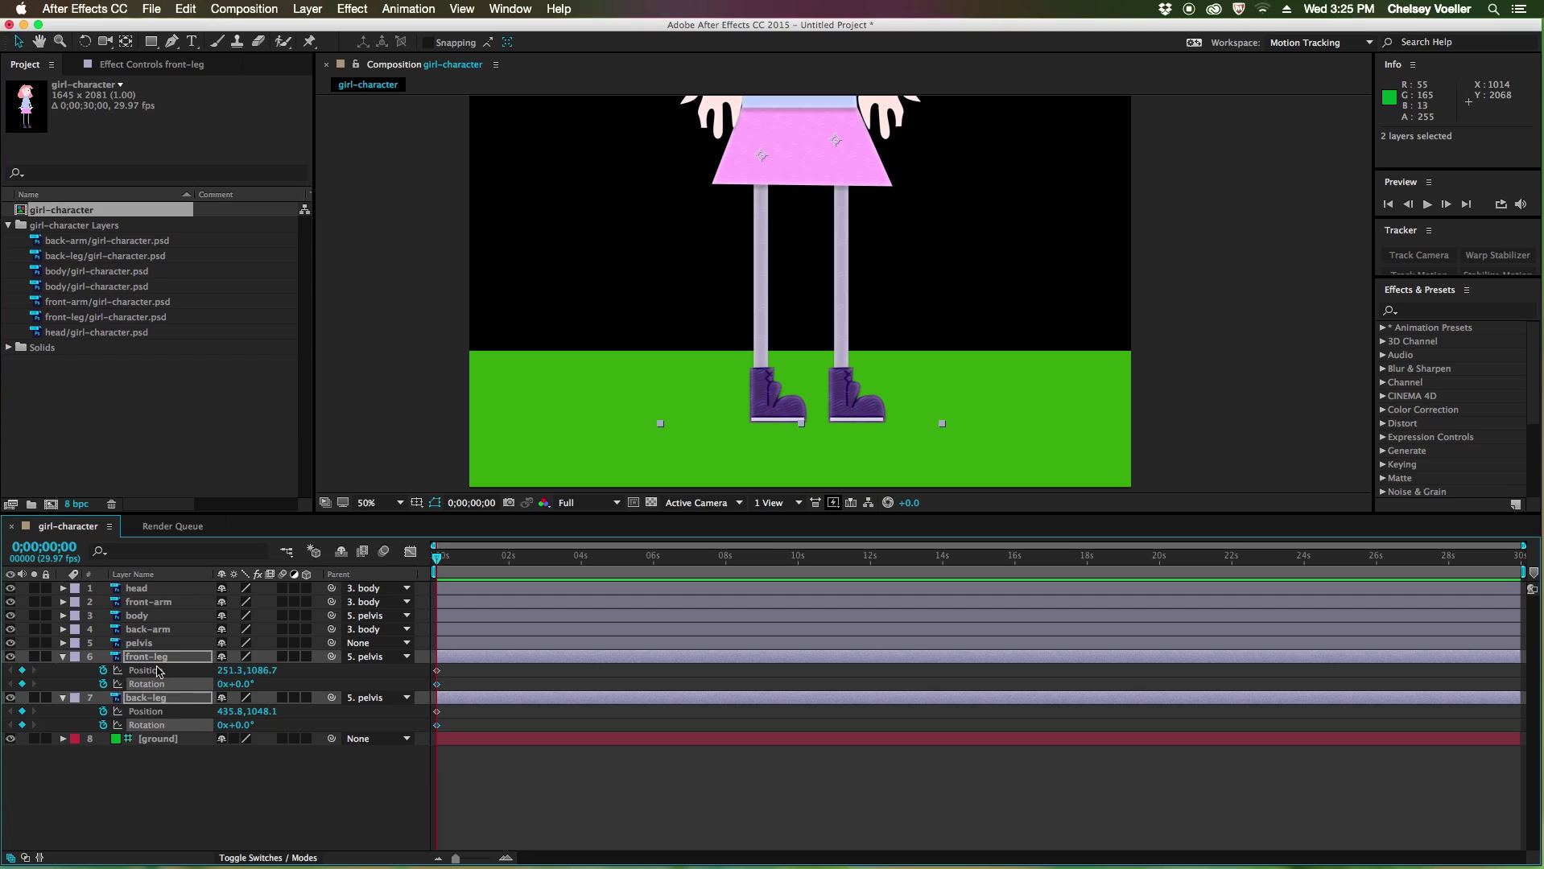
Step: Zoom the time ruler and end the work area at one second (0;00;00;29), returning to frame 0
{"action": "left_click_drag", "start_coordinate": [455, 858], "coordinate": [456, 858]}
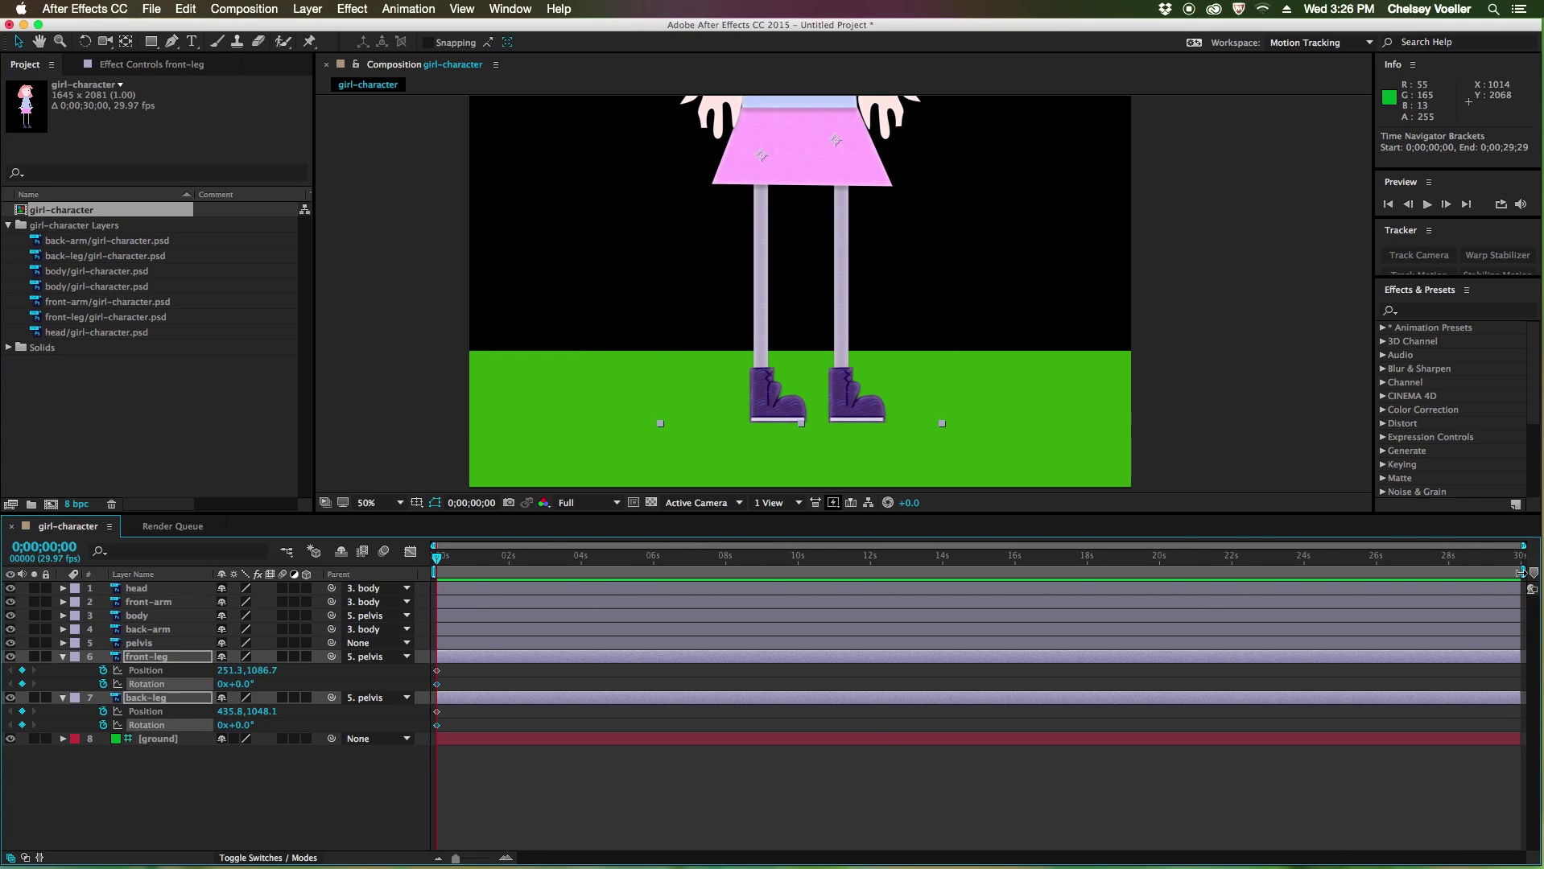
{"action": "left_click_drag", "start_coordinate": [1521, 572], "coordinate": [486, 572]}
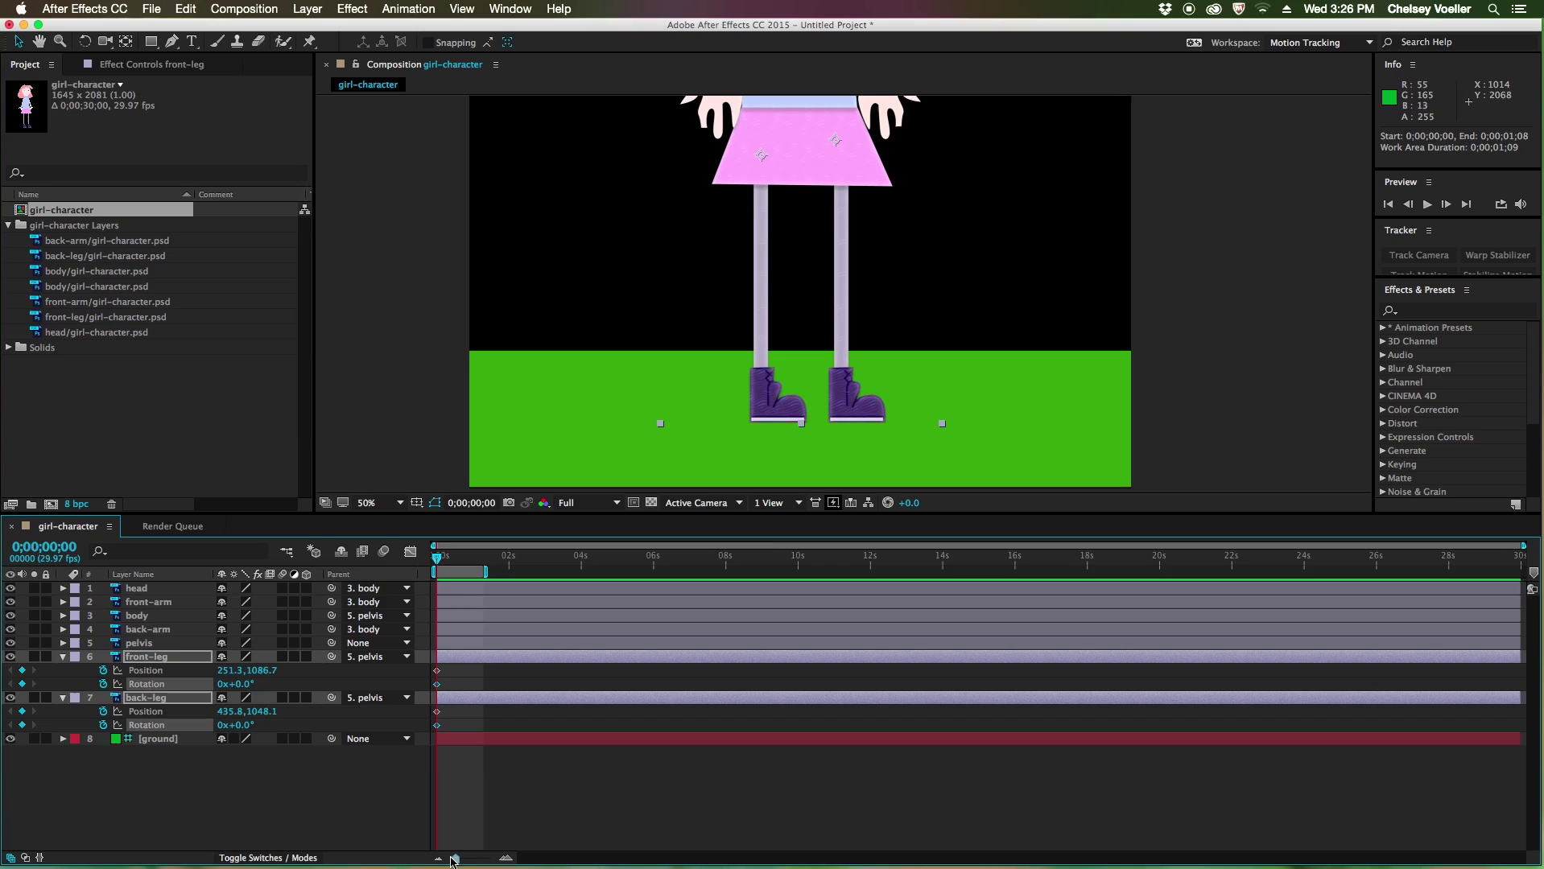
{"action": "left_click_drag", "start_coordinate": [453, 859], "coordinate": [483, 859]}
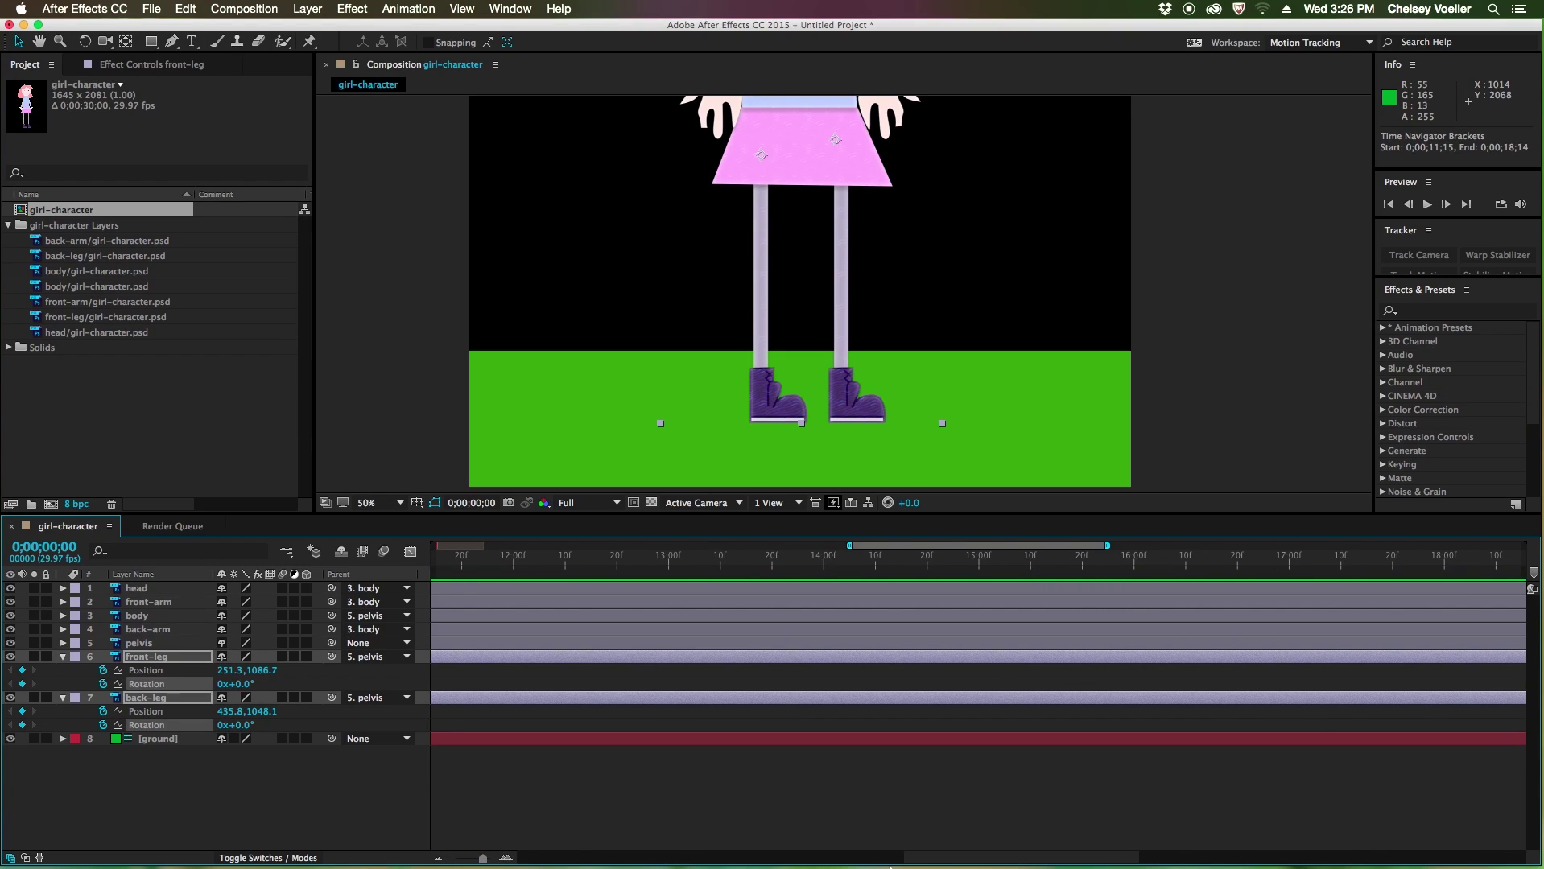
{"action": "left_click_drag", "start_coordinate": [953, 860], "coordinate": [586, 855]}
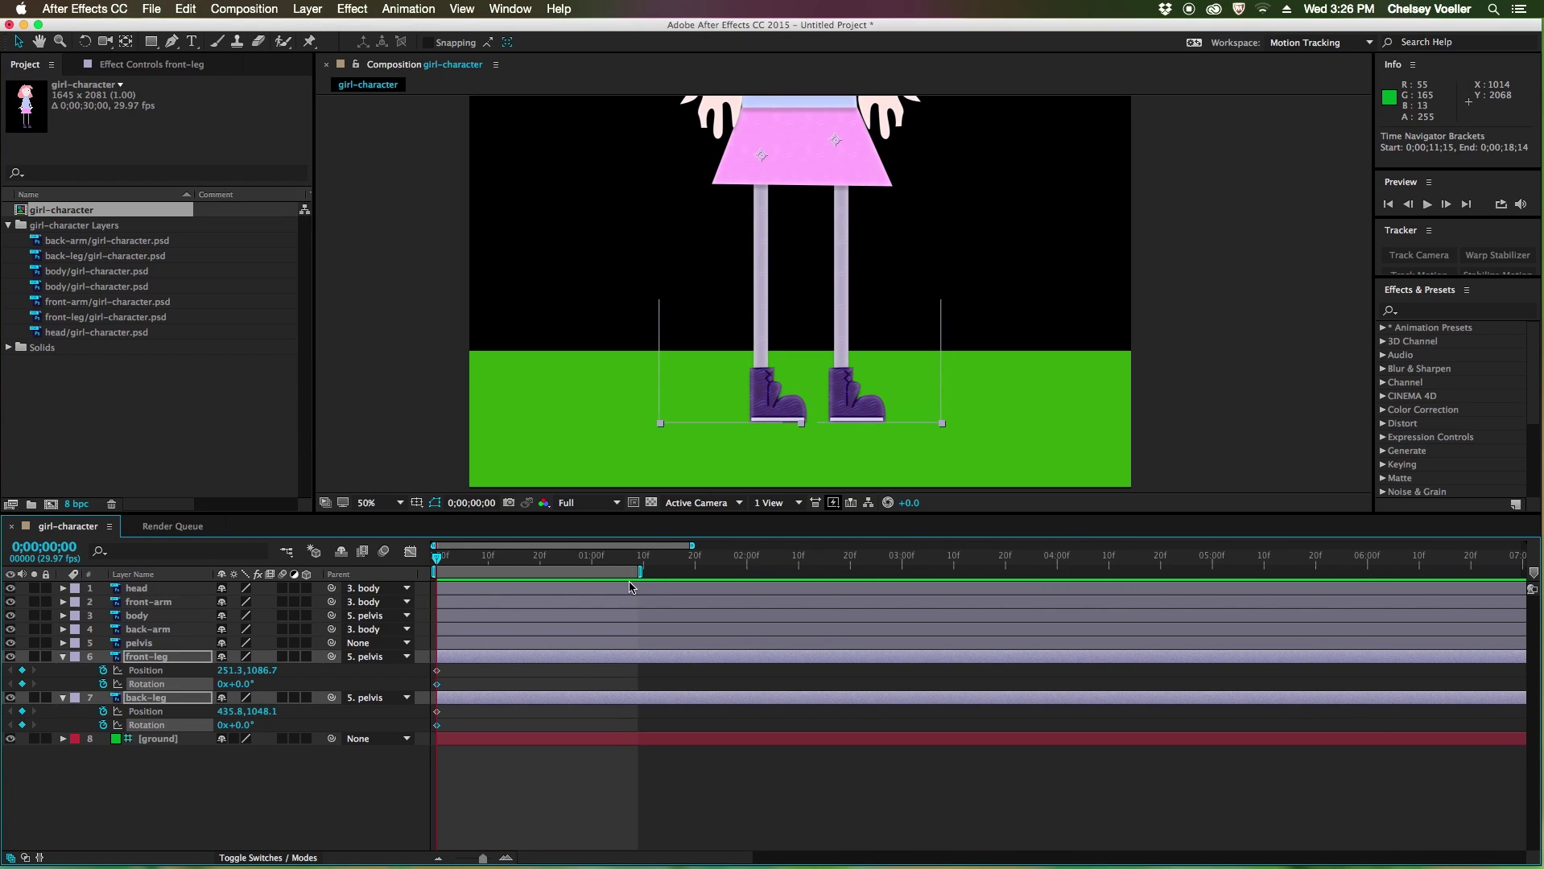
{"action": "left_click", "coordinate": [640, 572]}
{"action": "left_click_drag", "start_coordinate": [639, 572], "coordinate": [593, 572]}
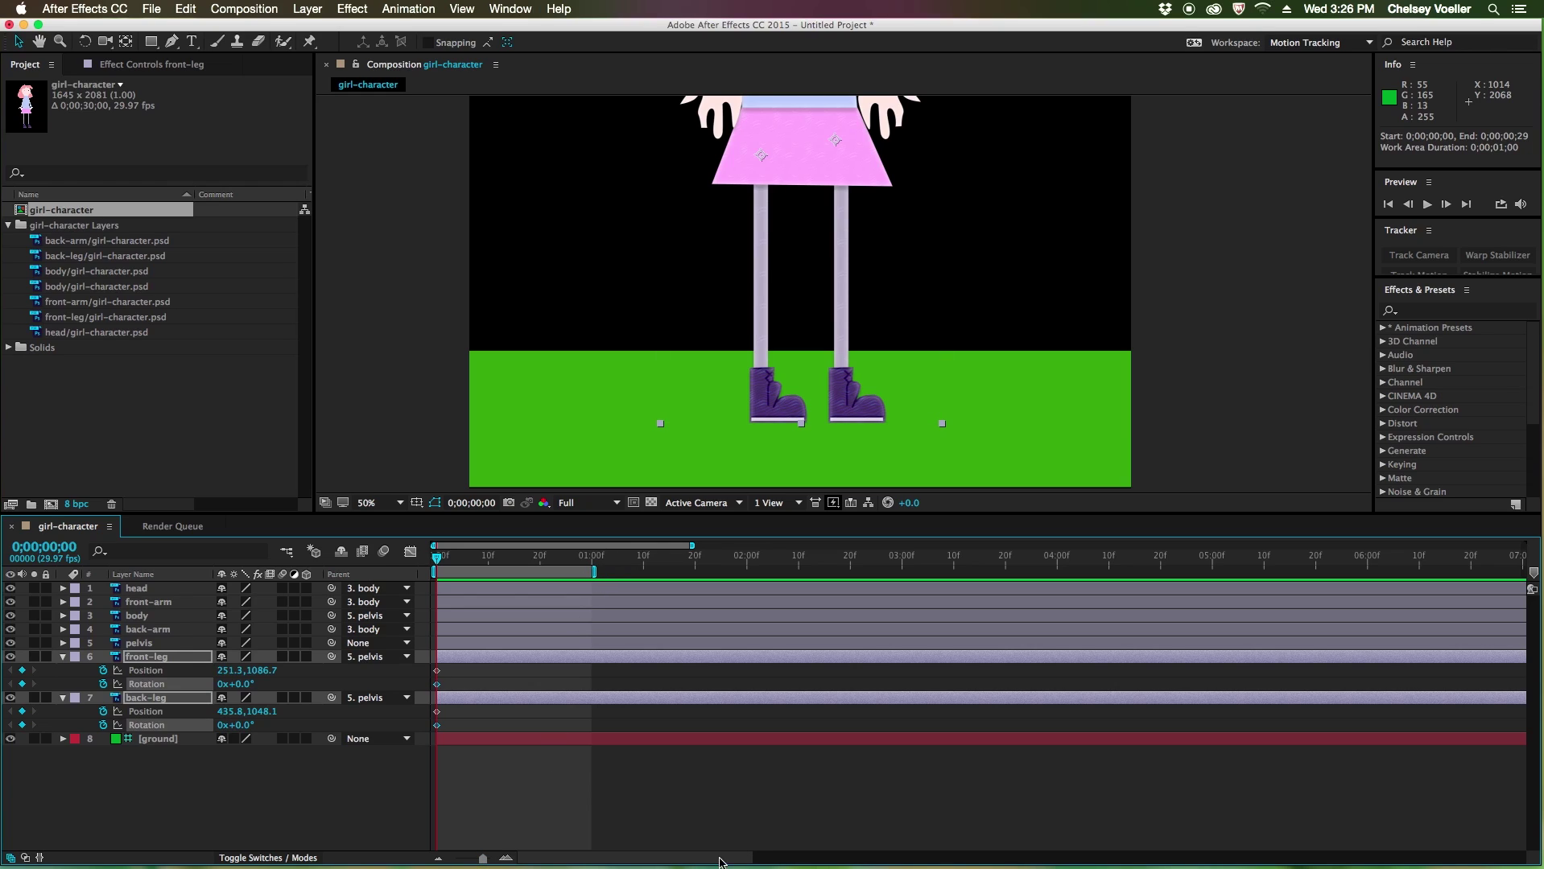
{"action": "left_click_drag", "start_coordinate": [483, 859], "coordinate": [488, 859]}
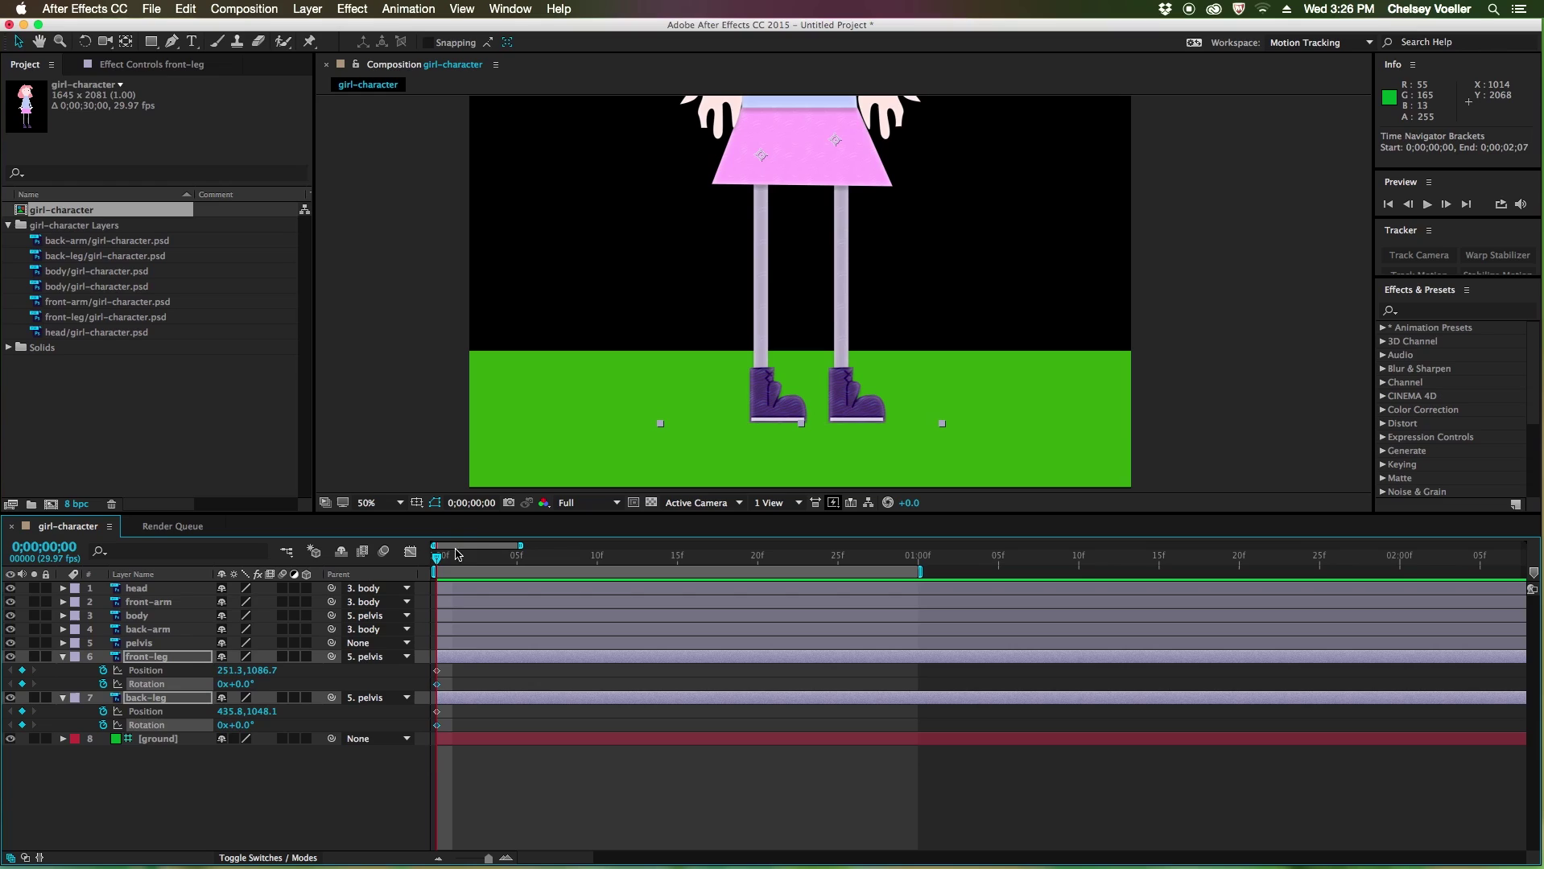
{"action": "left_click", "coordinate": [918, 568]}
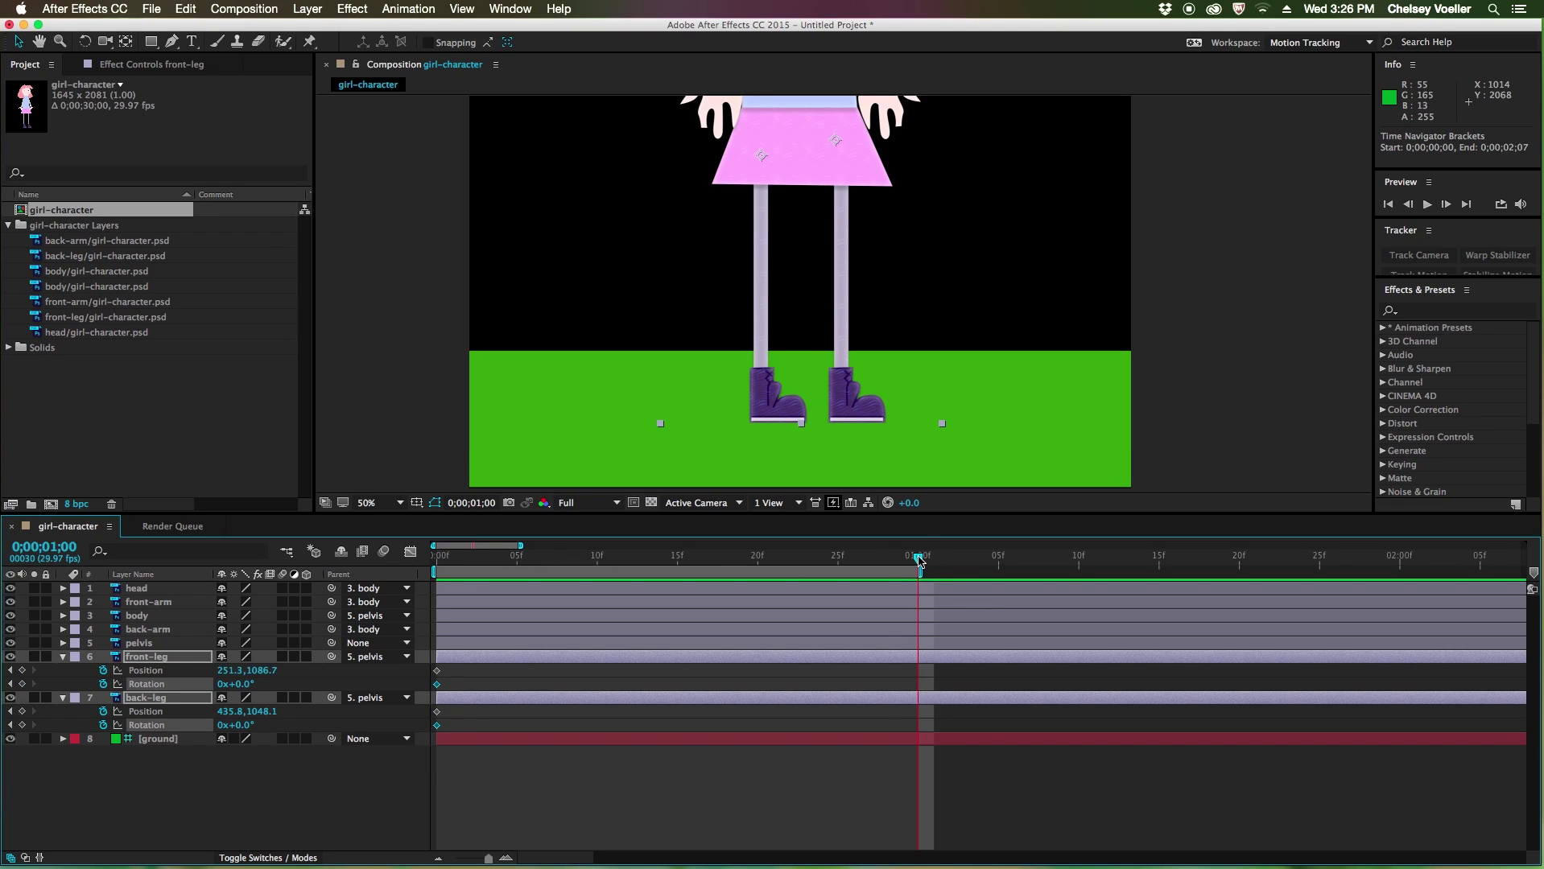
{"action": "left_click", "coordinate": [426, 541]}
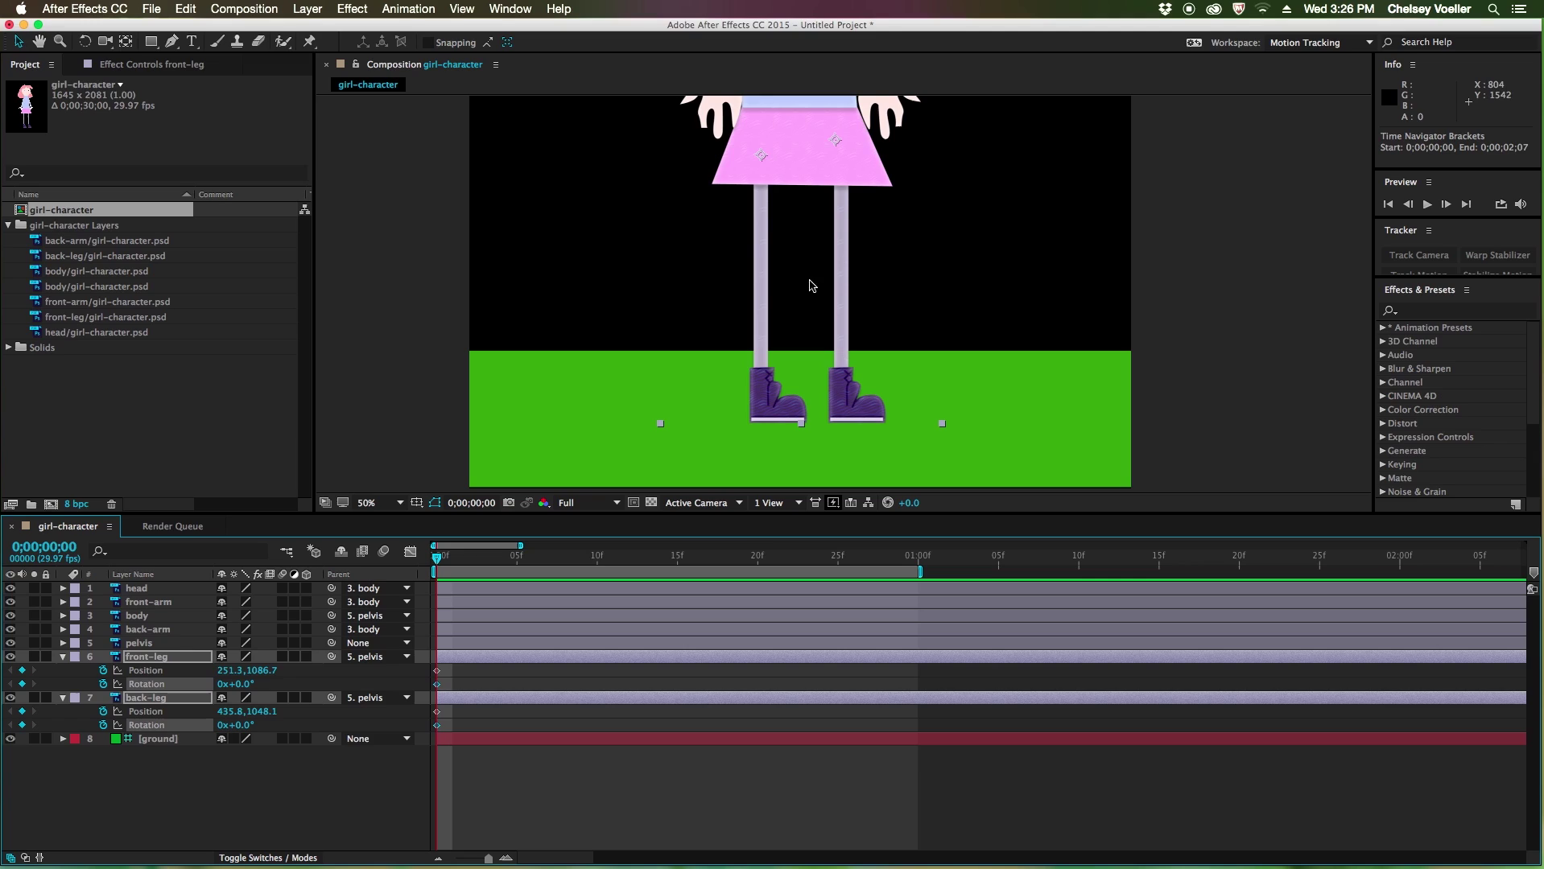
Step: Rotate the front leg forward 15.3° and the back leg backward −15.7° at the hip
{"action": "left_click", "coordinate": [84, 43]}
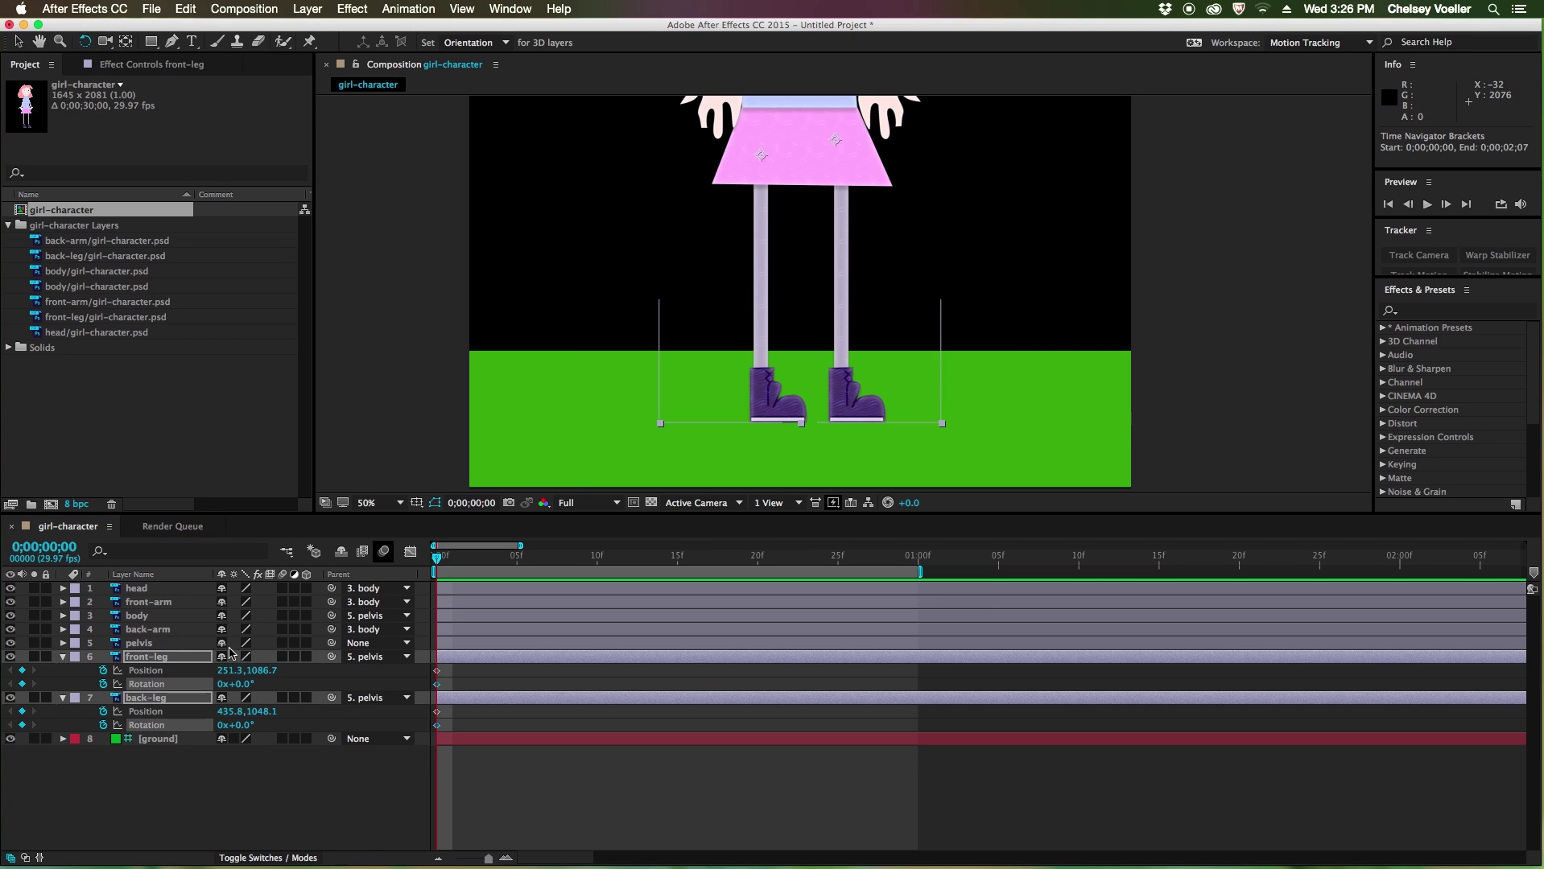
{"action": "left_click", "coordinate": [146, 657]}
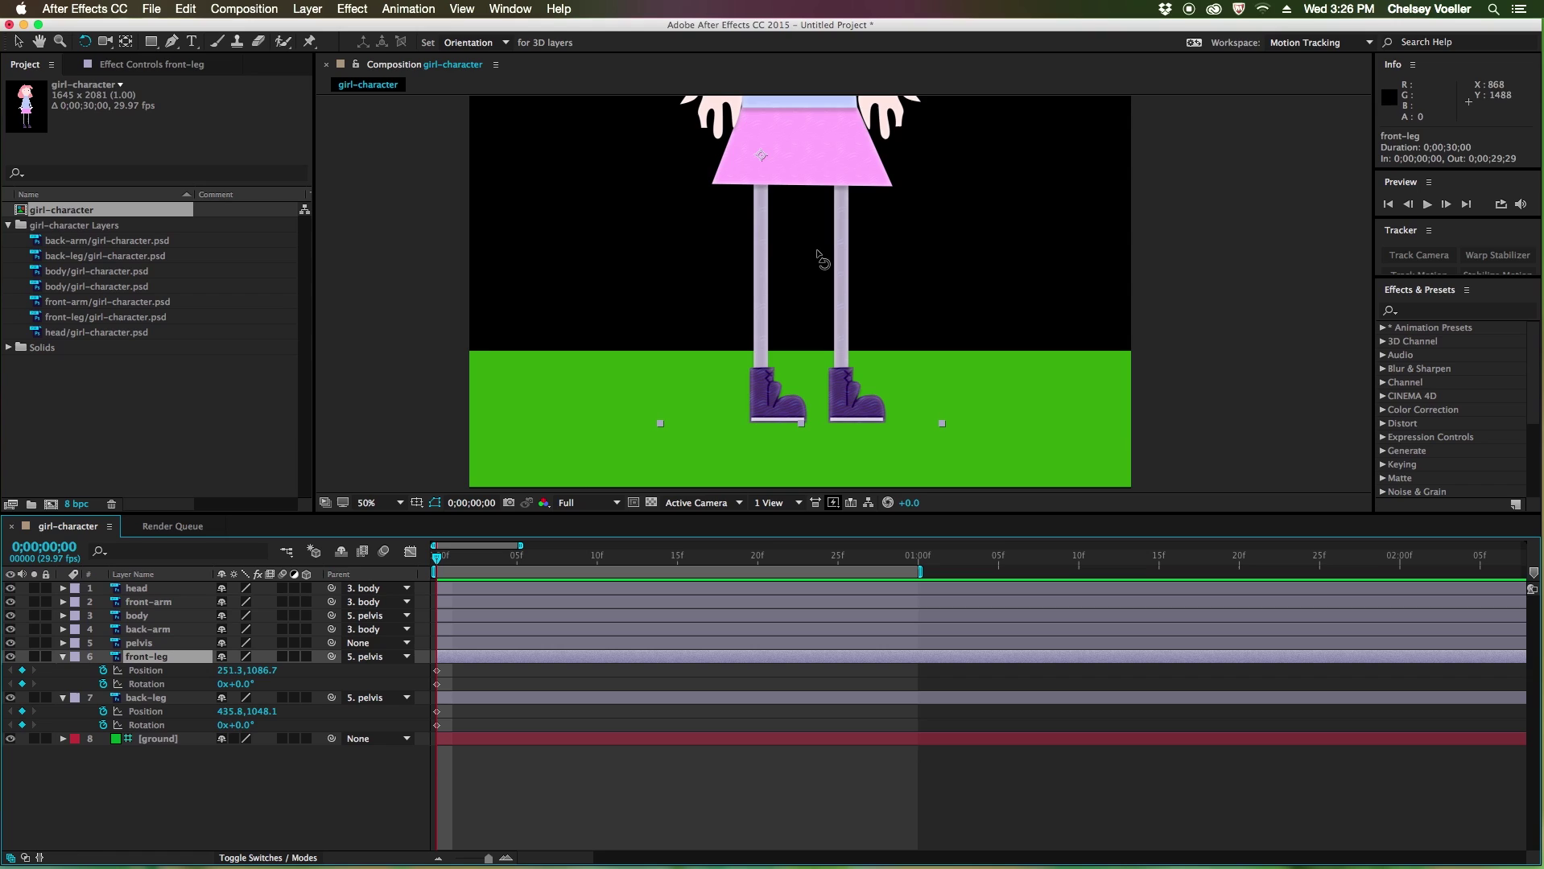
{"action": "left_click_drag", "start_coordinate": [765, 282], "coordinate": [730, 274]}
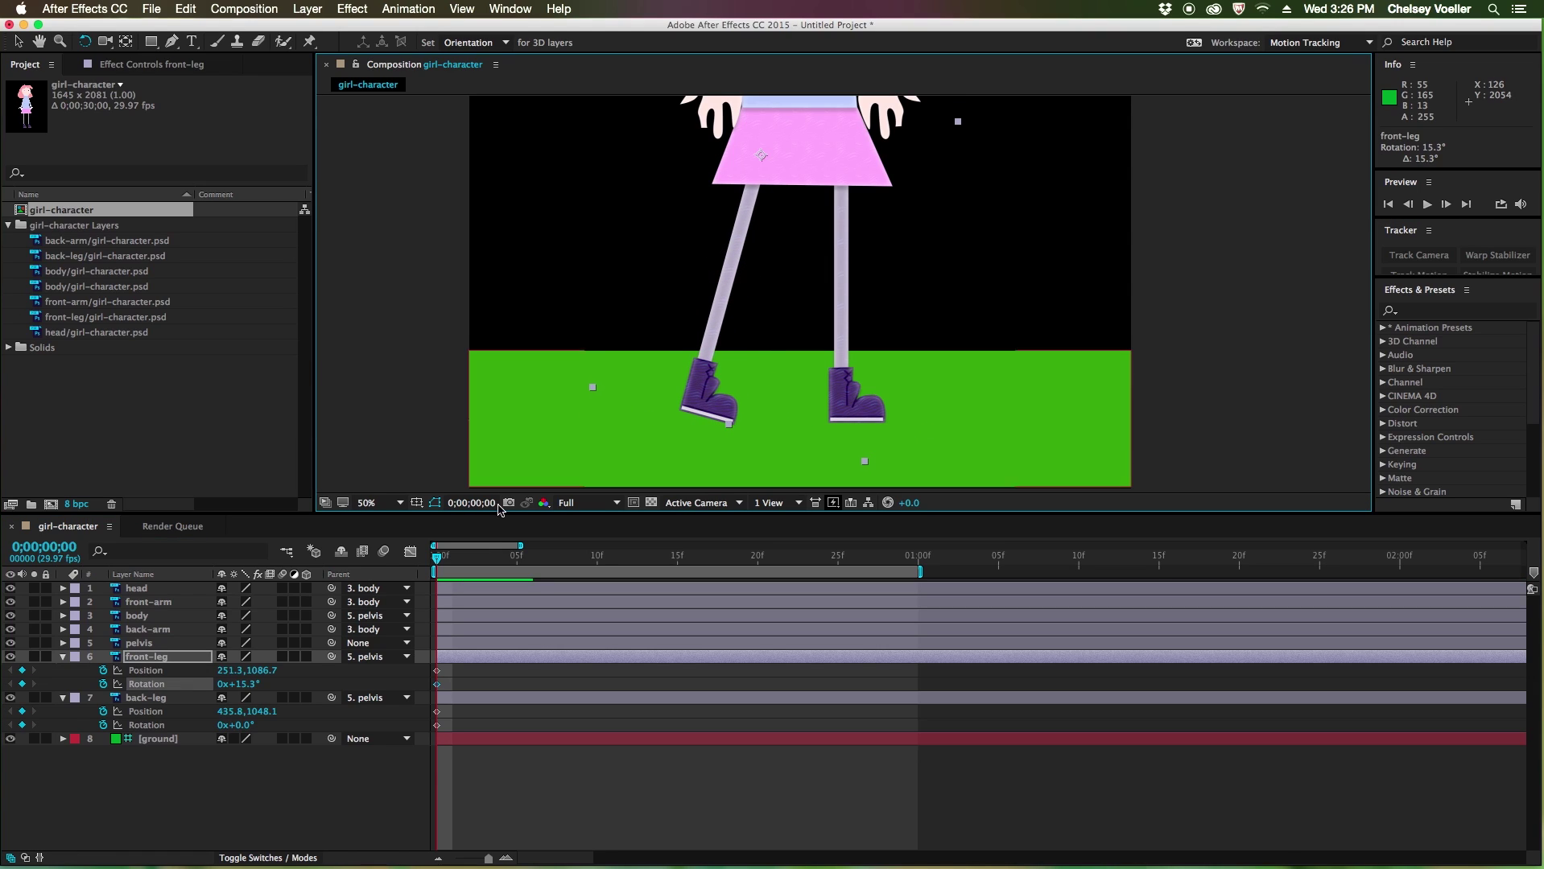
{"action": "left_click", "coordinate": [851, 282]}
{"action": "left_click_drag", "start_coordinate": [851, 282], "coordinate": [887, 287]}
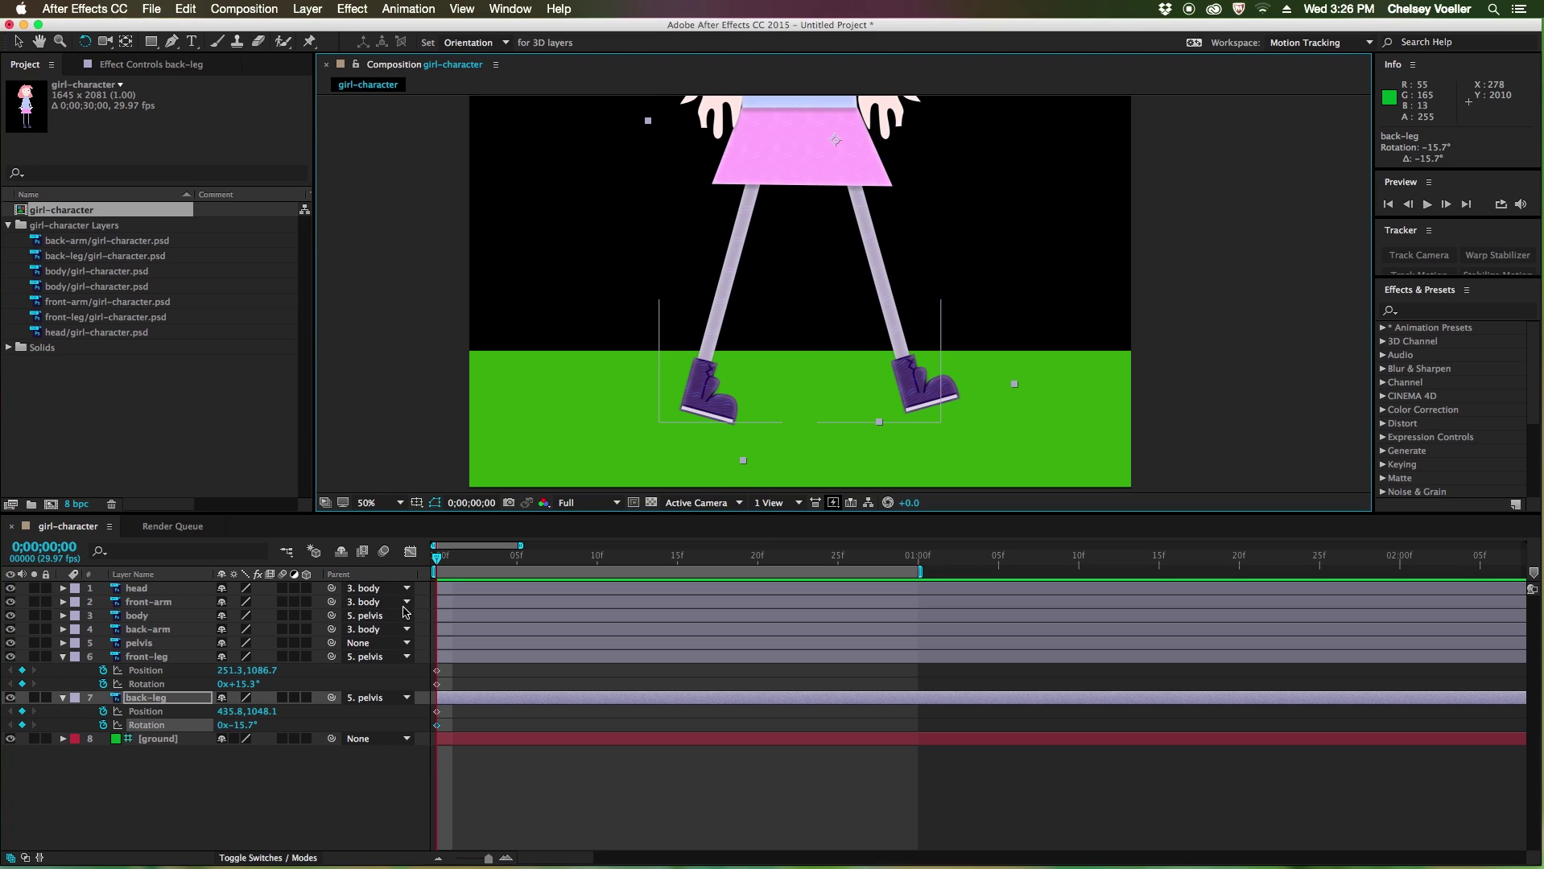
Step: Add matching Position and Rotation keyframes for both legs at 0;00;01;00
{"action": "left_click_drag", "start_coordinate": [437, 557], "coordinate": [916, 563]}
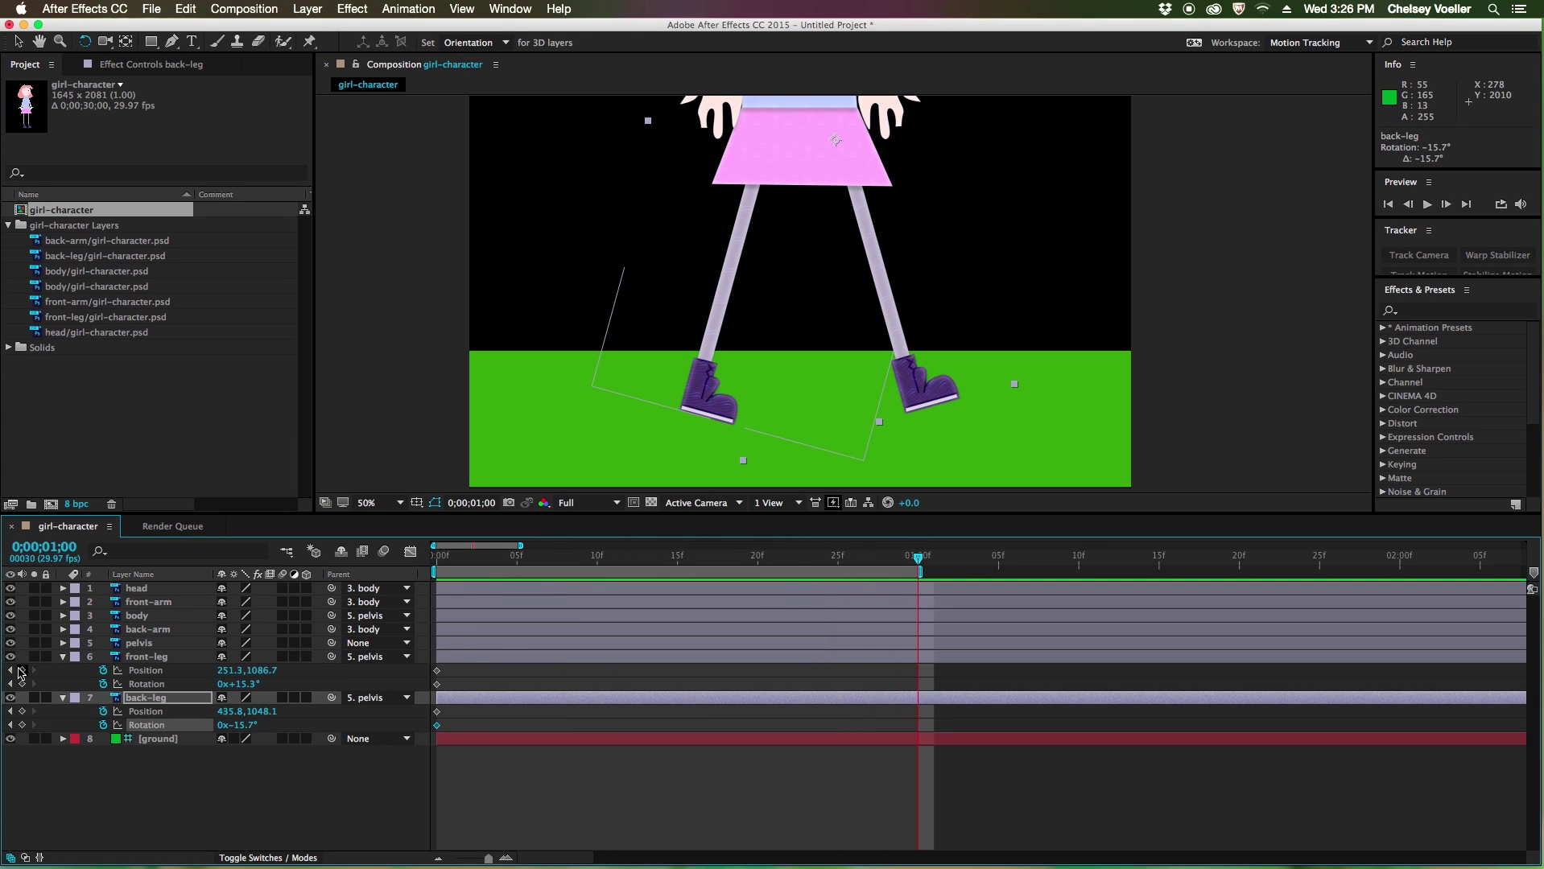
{"action": "left_click", "coordinate": [22, 671]}
{"action": "left_click", "coordinate": [22, 684]}
{"action": "left_click", "coordinate": [22, 711]}
{"action": "left_click", "coordinate": [22, 726]}
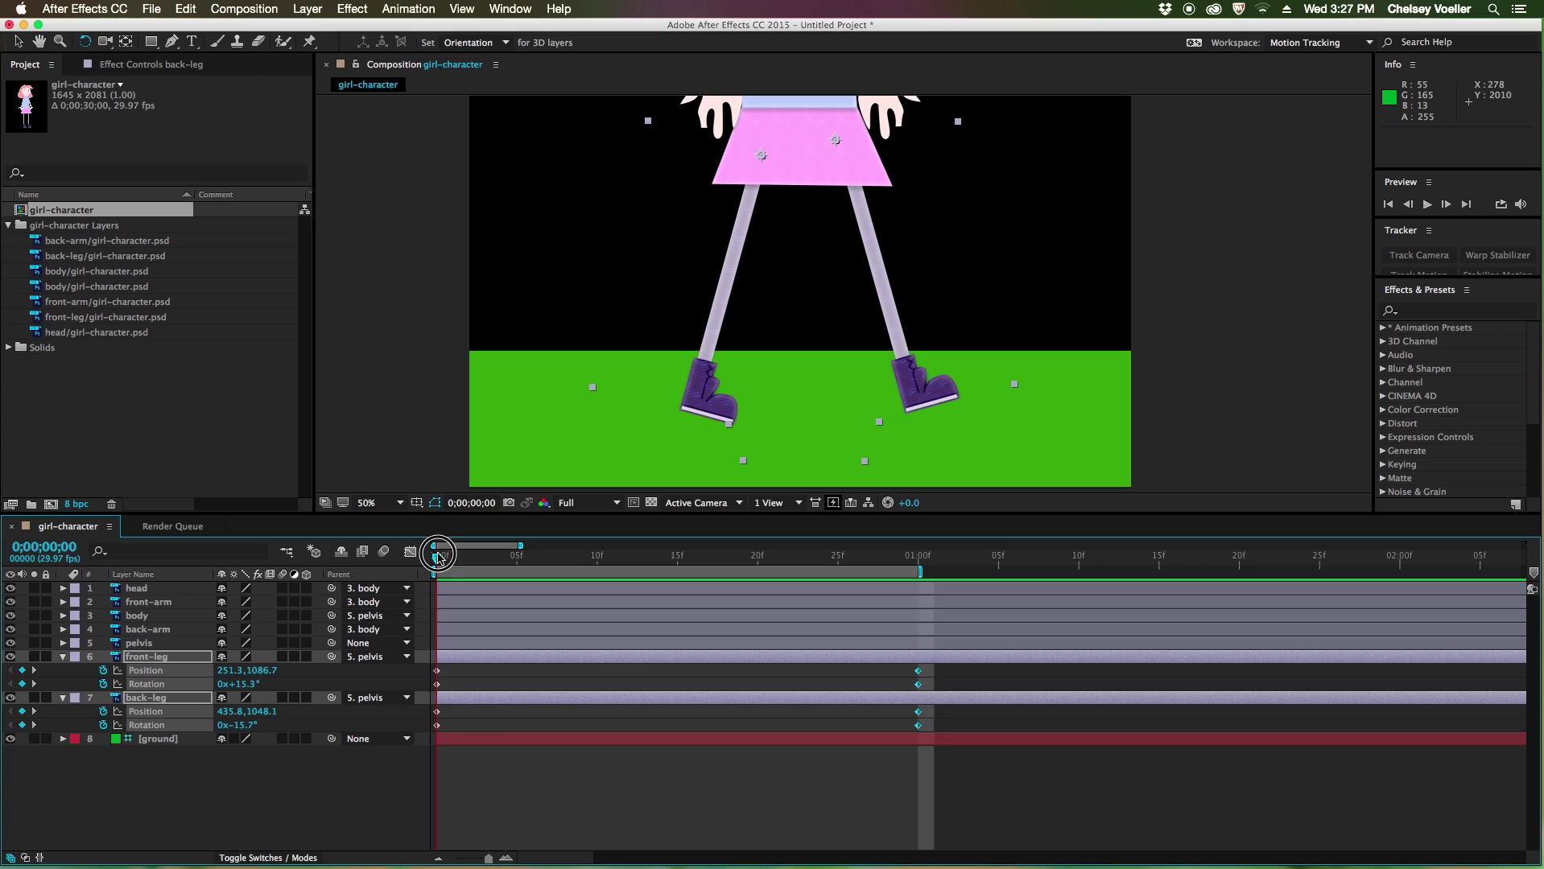
Step: At the first frame, pin the front leg near the hip and raise its mesh Expansion to 73
{"action": "left_click", "coordinate": [444, 568]}
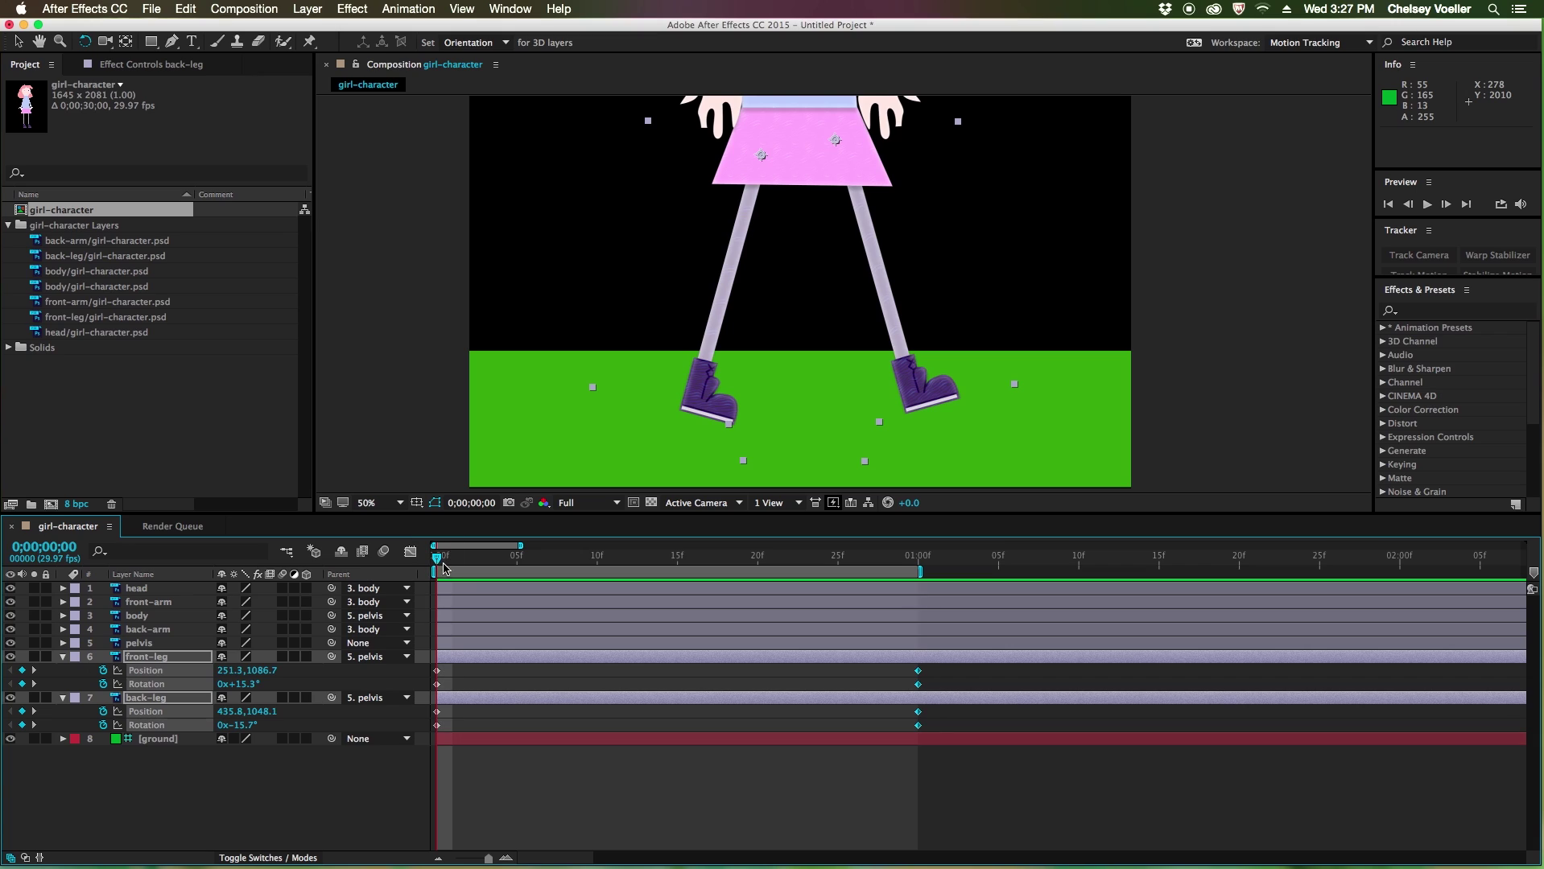
{"action": "left_click", "coordinate": [310, 42]}
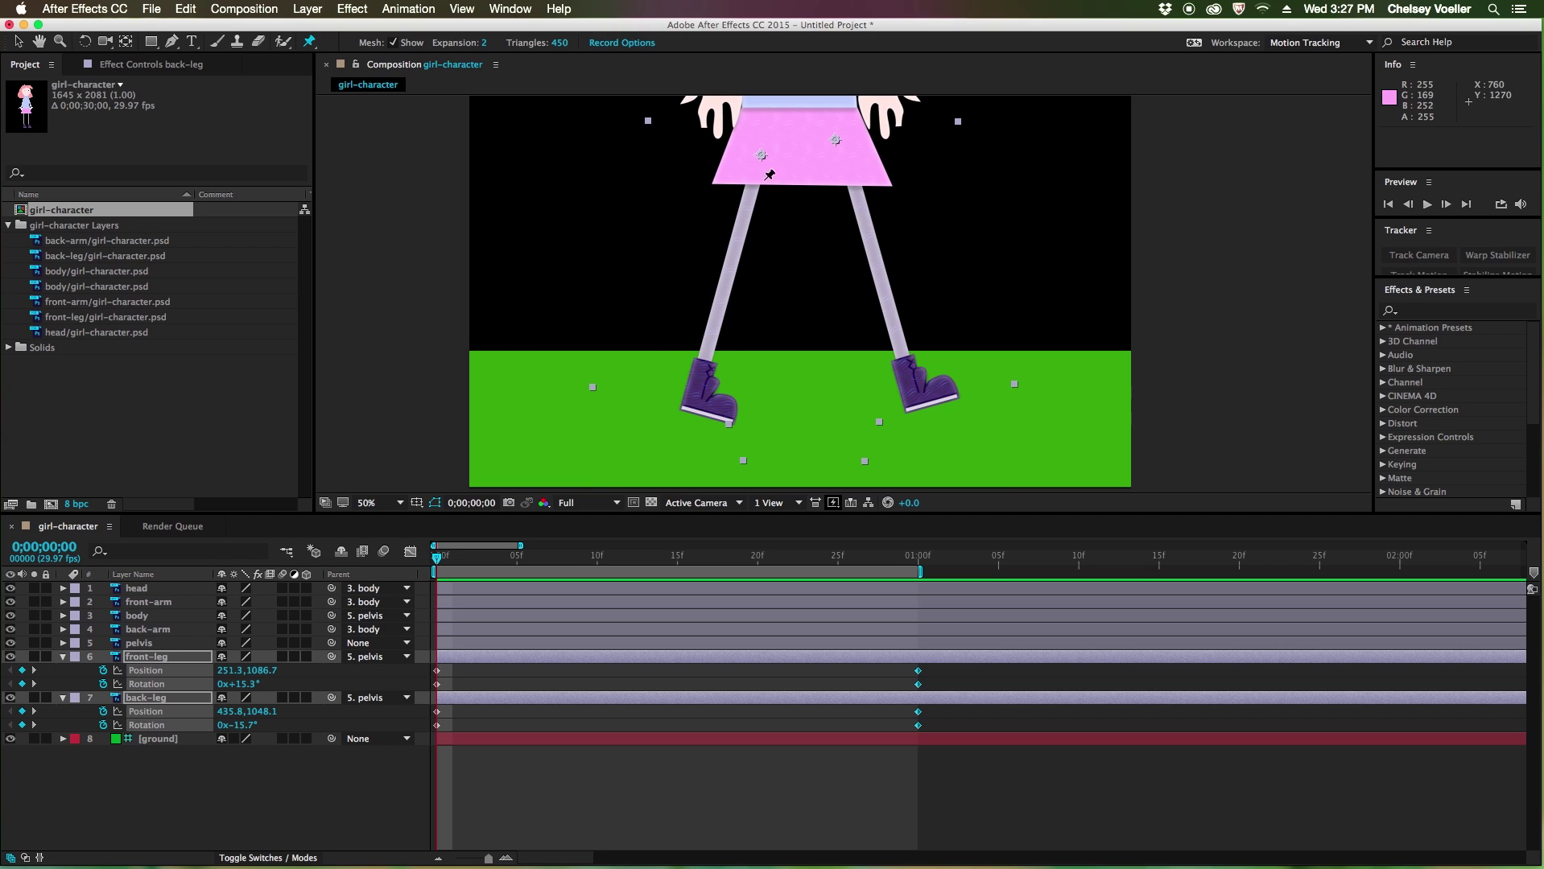
{"action": "left_click", "coordinate": [149, 657]}
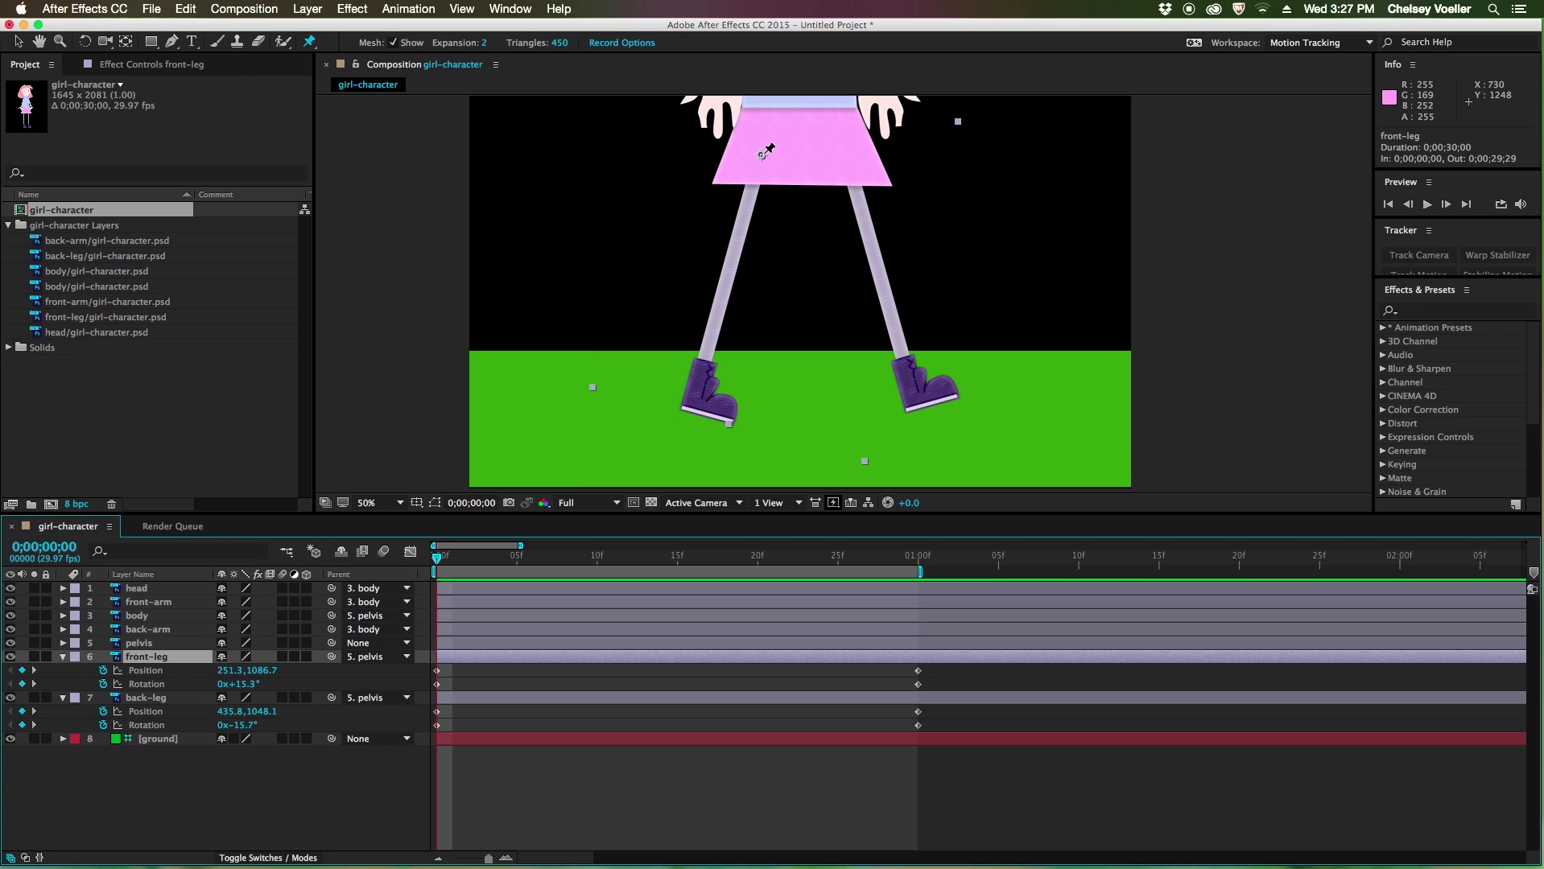
{"action": "left_click", "coordinate": [762, 153]}
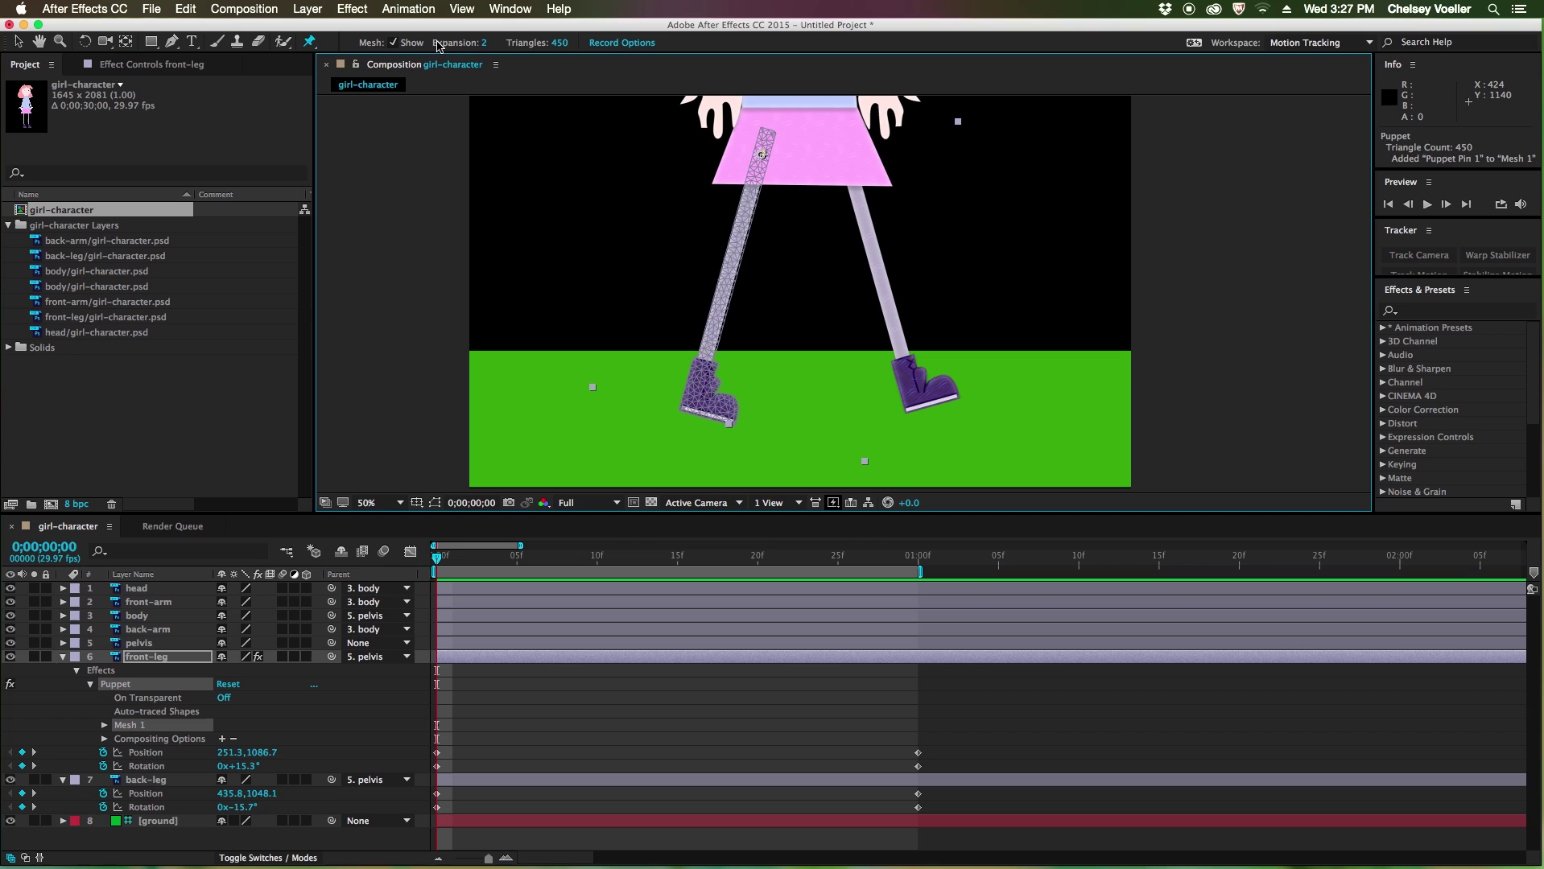
{"action": "left_click_drag", "start_coordinate": [485, 47], "coordinate": [544, 46]}
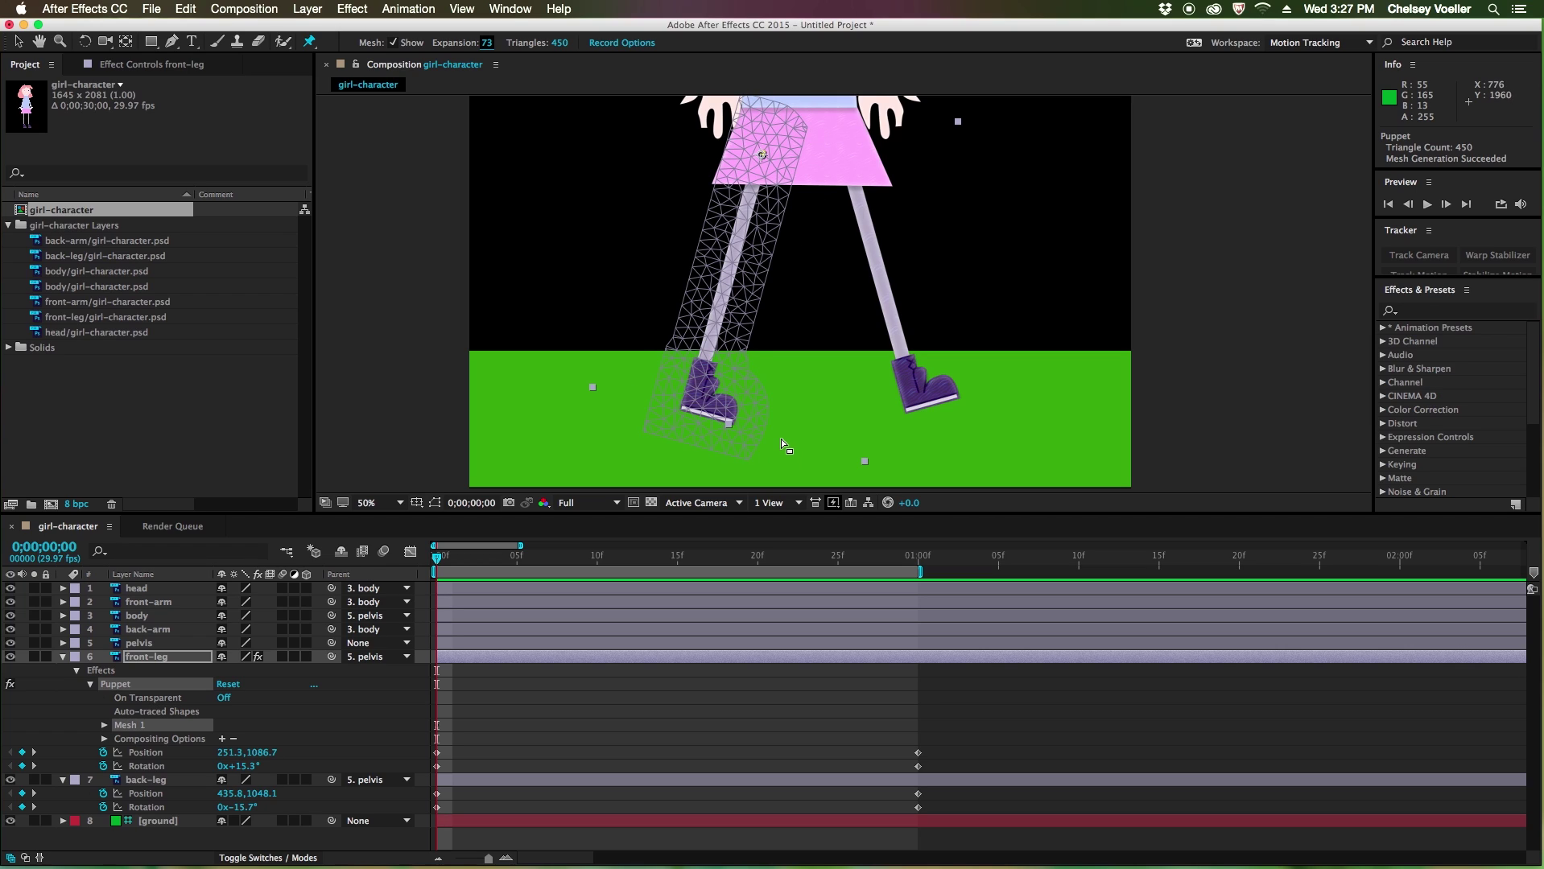
Step: Set the front leg's puppet mesh Expansion to 2 and Triangles to 450
{"action": "left_click", "coordinate": [488, 45]}
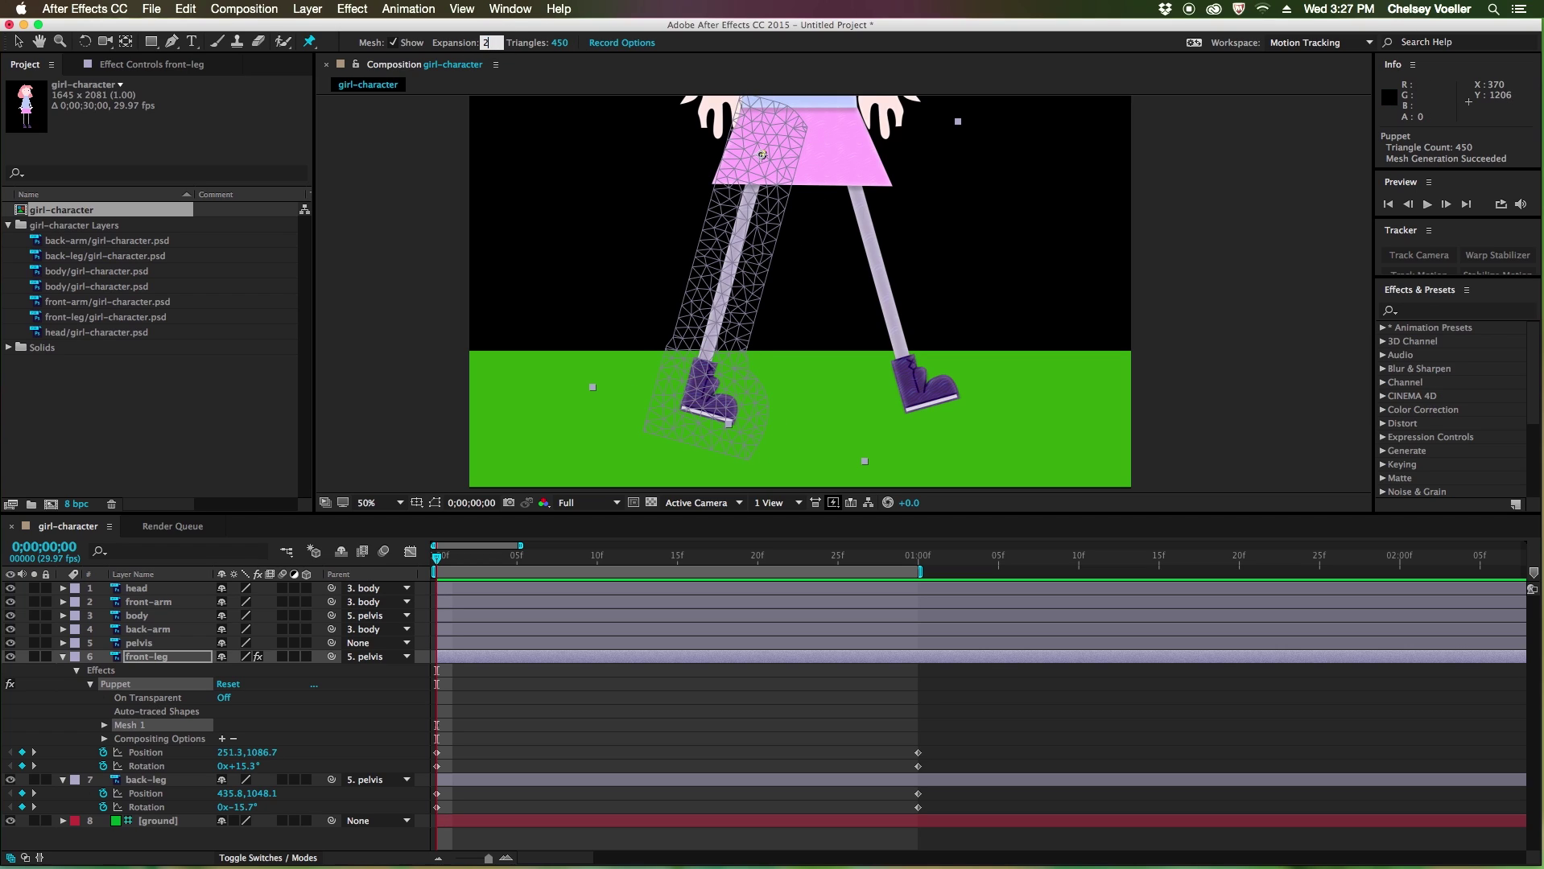
{"action": "key", "text": "Return"}
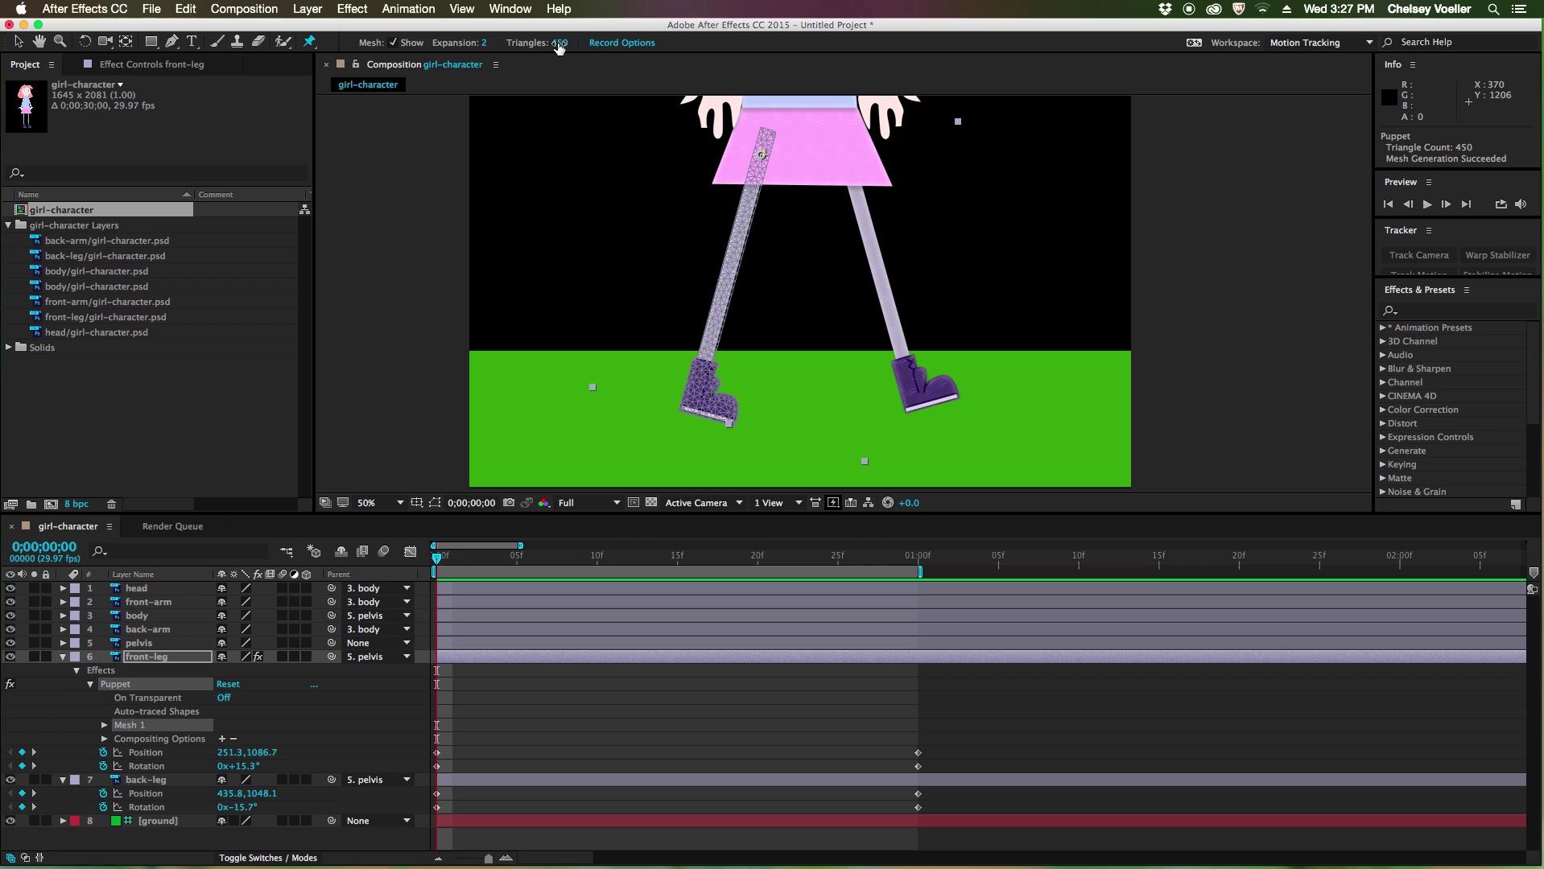
{"action": "left_click_drag", "start_coordinate": [558, 44], "coordinate": [683, 41]}
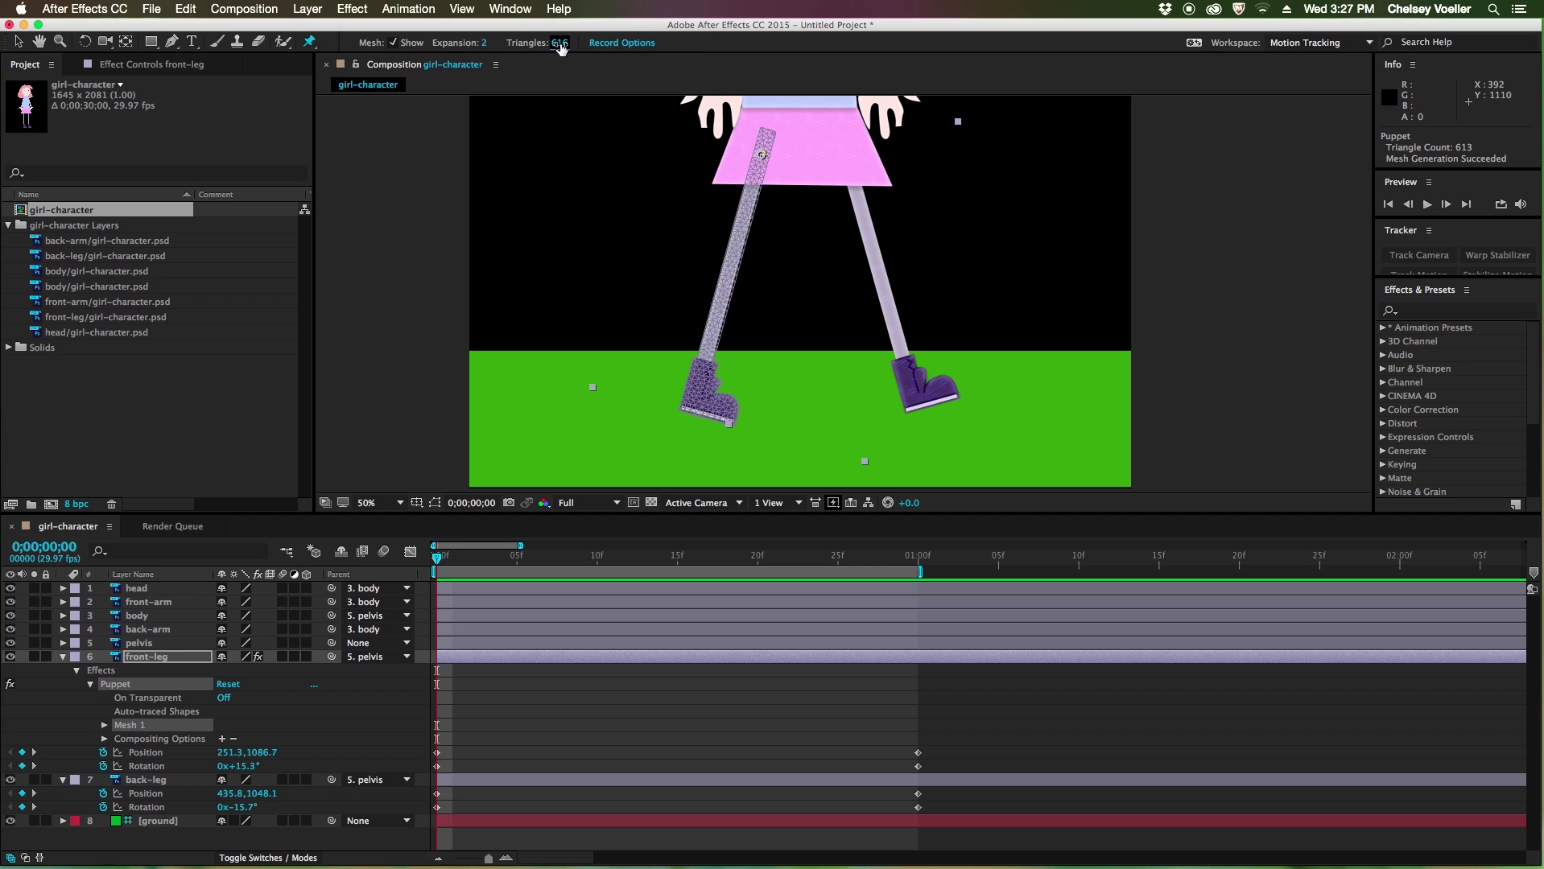
{"action": "type", "text": "2"}
{"action": "key", "text": "Return"}
{"action": "key", "text": "Return"}
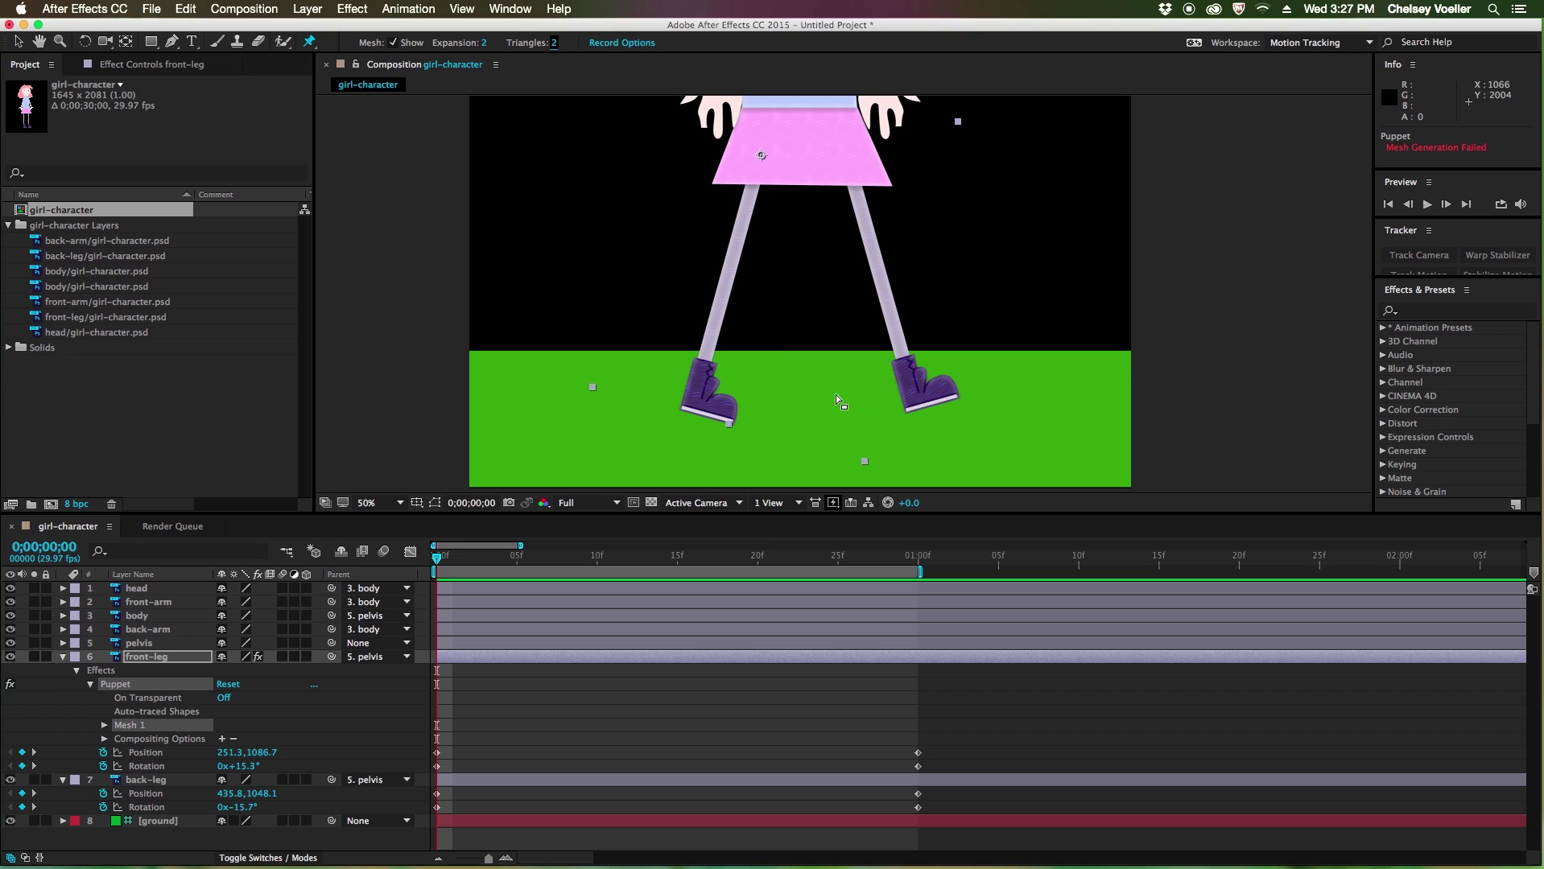
{"action": "left_click_drag", "start_coordinate": [552, 43], "coordinate": [572, 37]}
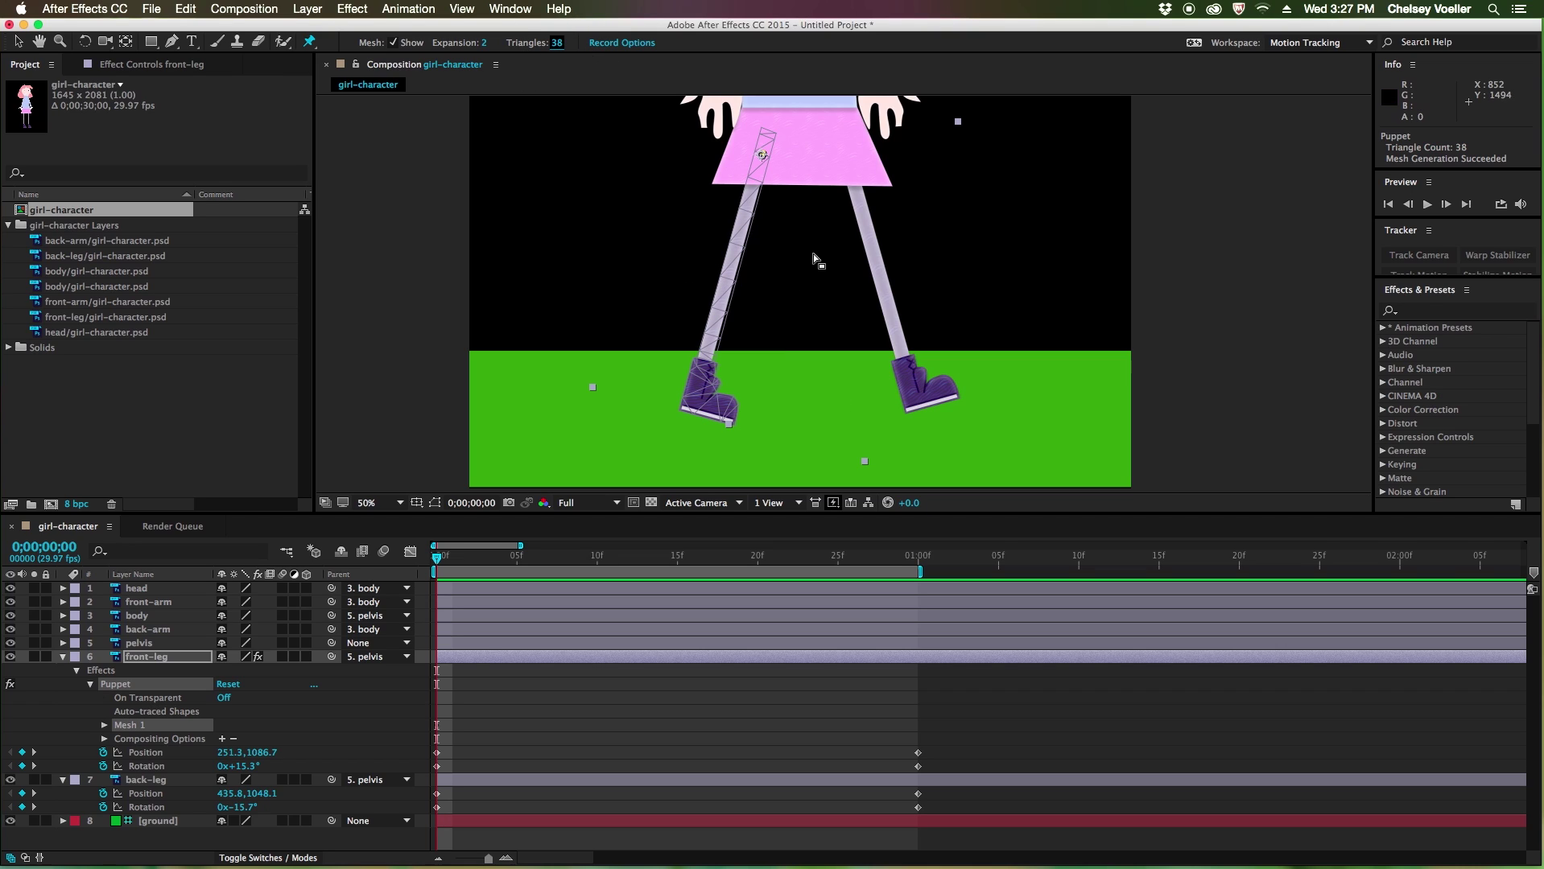
{"action": "left_click", "coordinate": [558, 45]}
{"action": "type", "text": "450"}
{"action": "key", "text": "Return"}
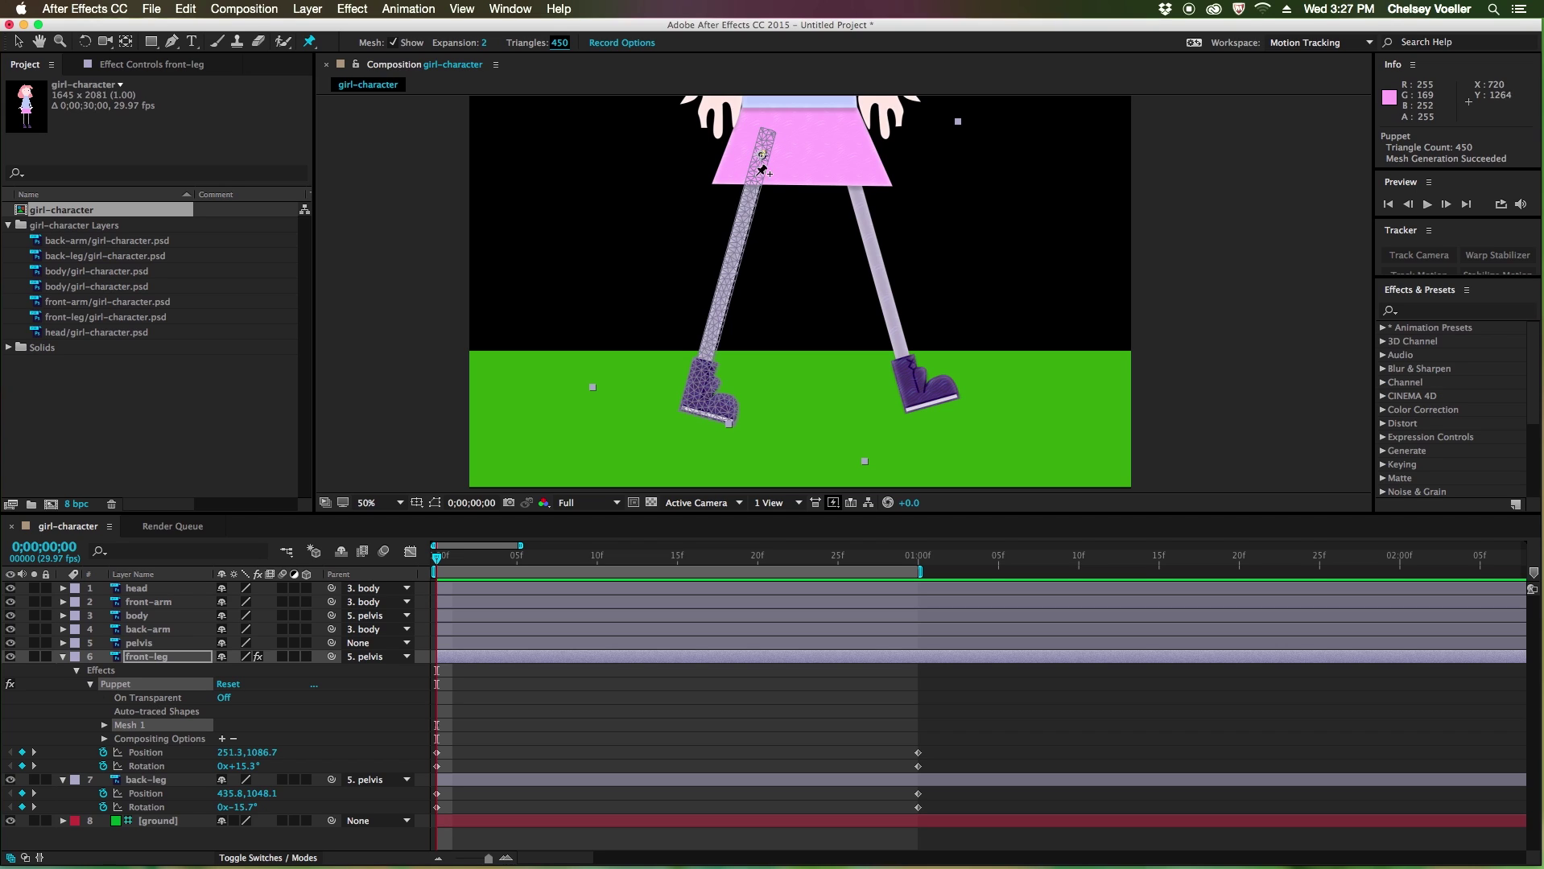
Step: Place puppet pins on the front leg at the knee, ankle, toe and foot
{"action": "left_click", "coordinate": [730, 262]}
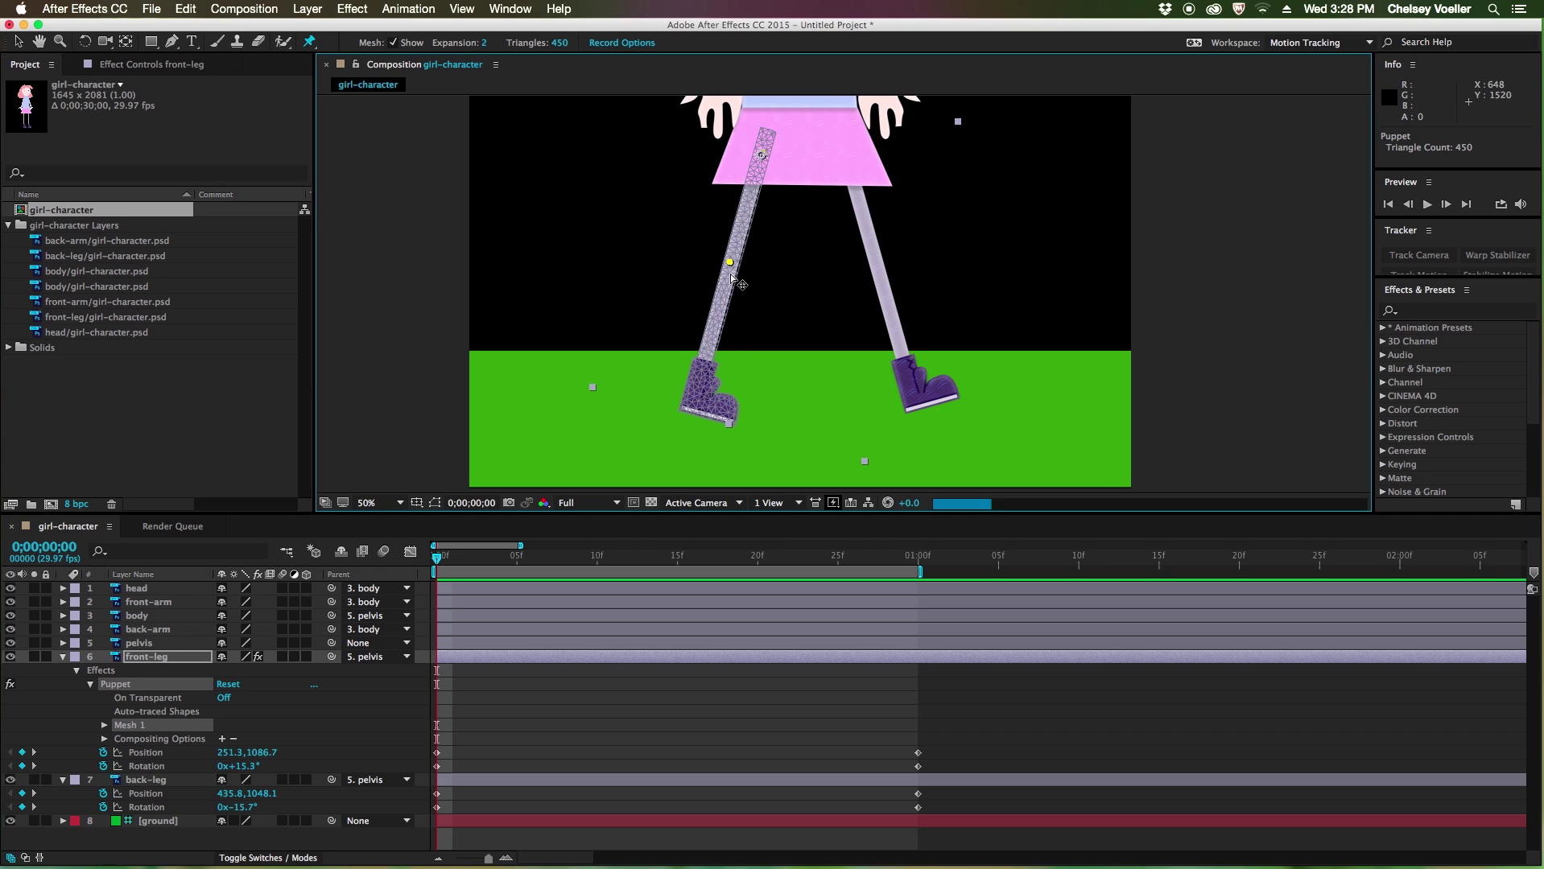
{"action": "left_click", "coordinate": [700, 368]}
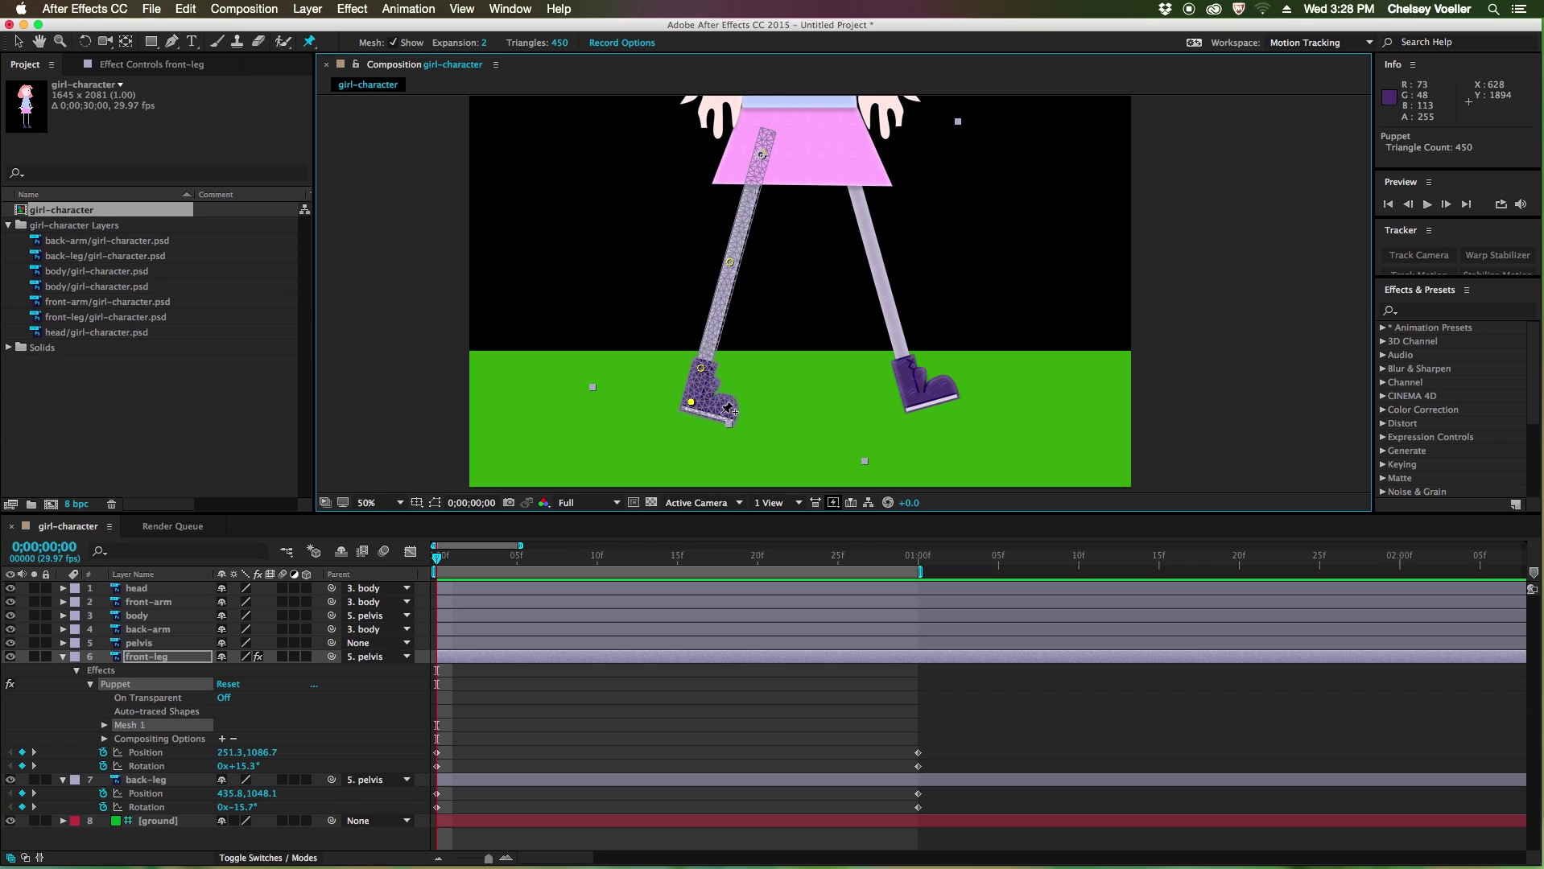
{"action": "left_click", "coordinate": [719, 411]}
{"action": "left_click", "coordinate": [731, 403]}
Step: Bend the front leg at the knee, tilt the foot up, and preview the pose
{"action": "left_click_drag", "start_coordinate": [732, 266], "coordinate": [754, 270]}
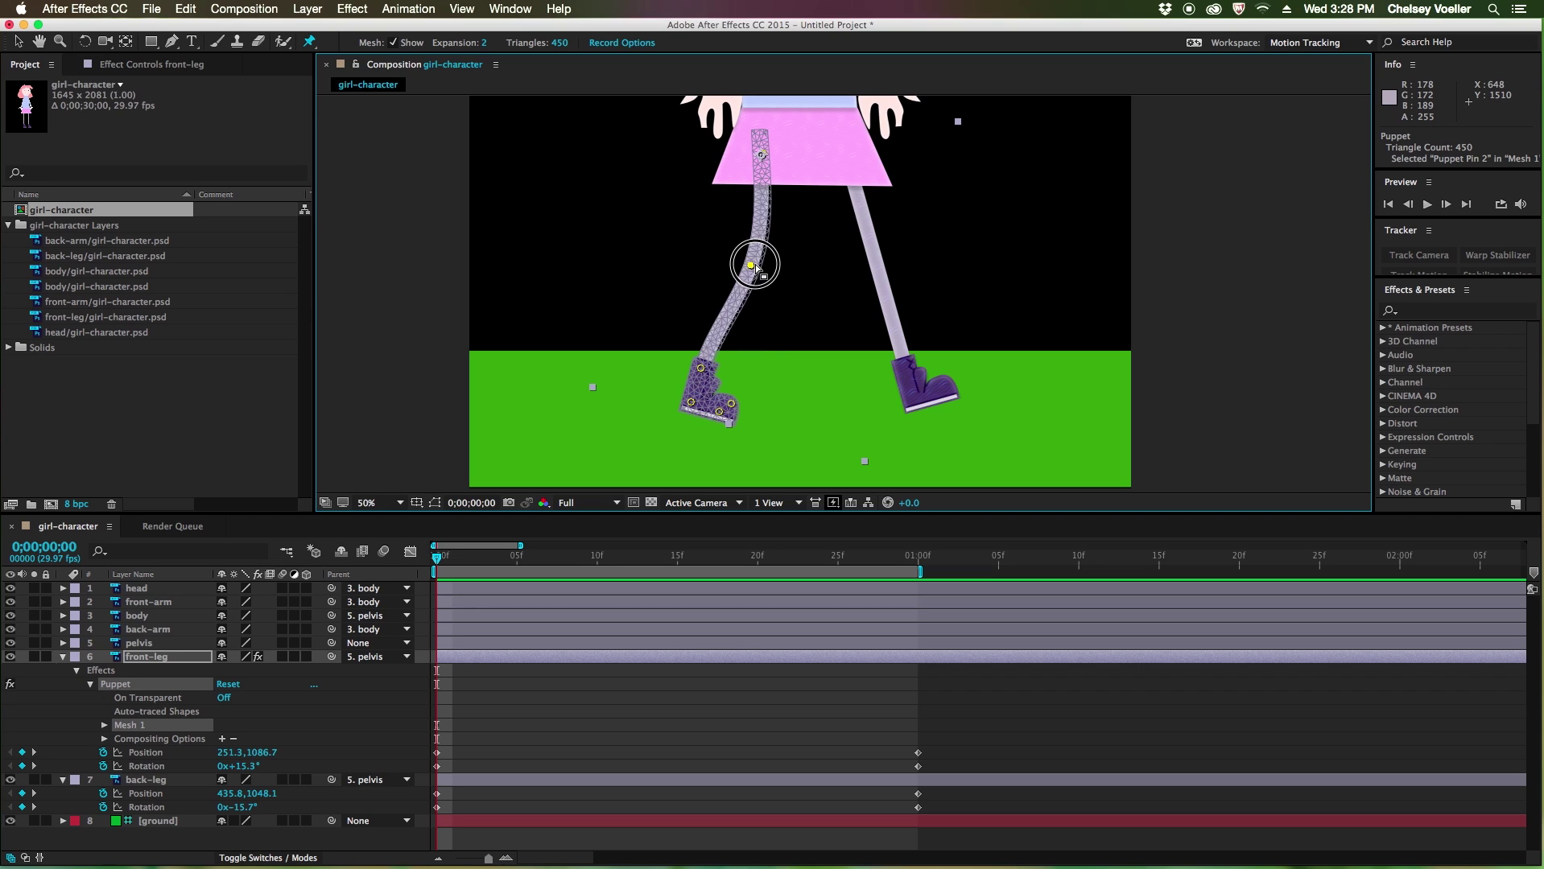
{"action": "left_click", "coordinate": [702, 369]}
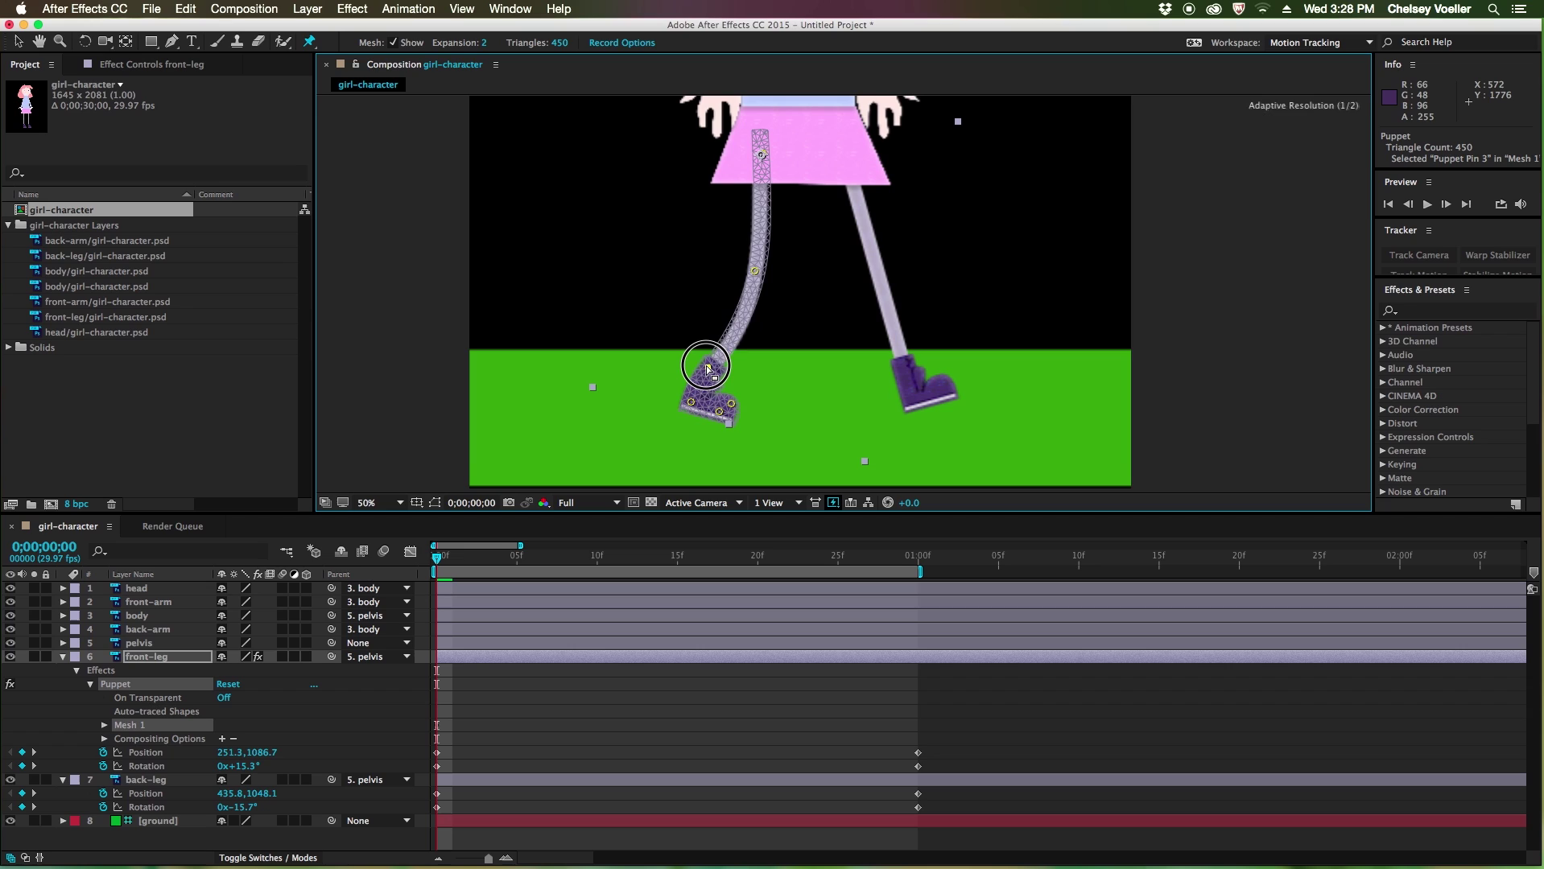
{"action": "left_click_drag", "start_coordinate": [679, 388], "coordinate": [727, 399]}
{"action": "key", "text": "space"}
{"action": "key", "text": "space"}
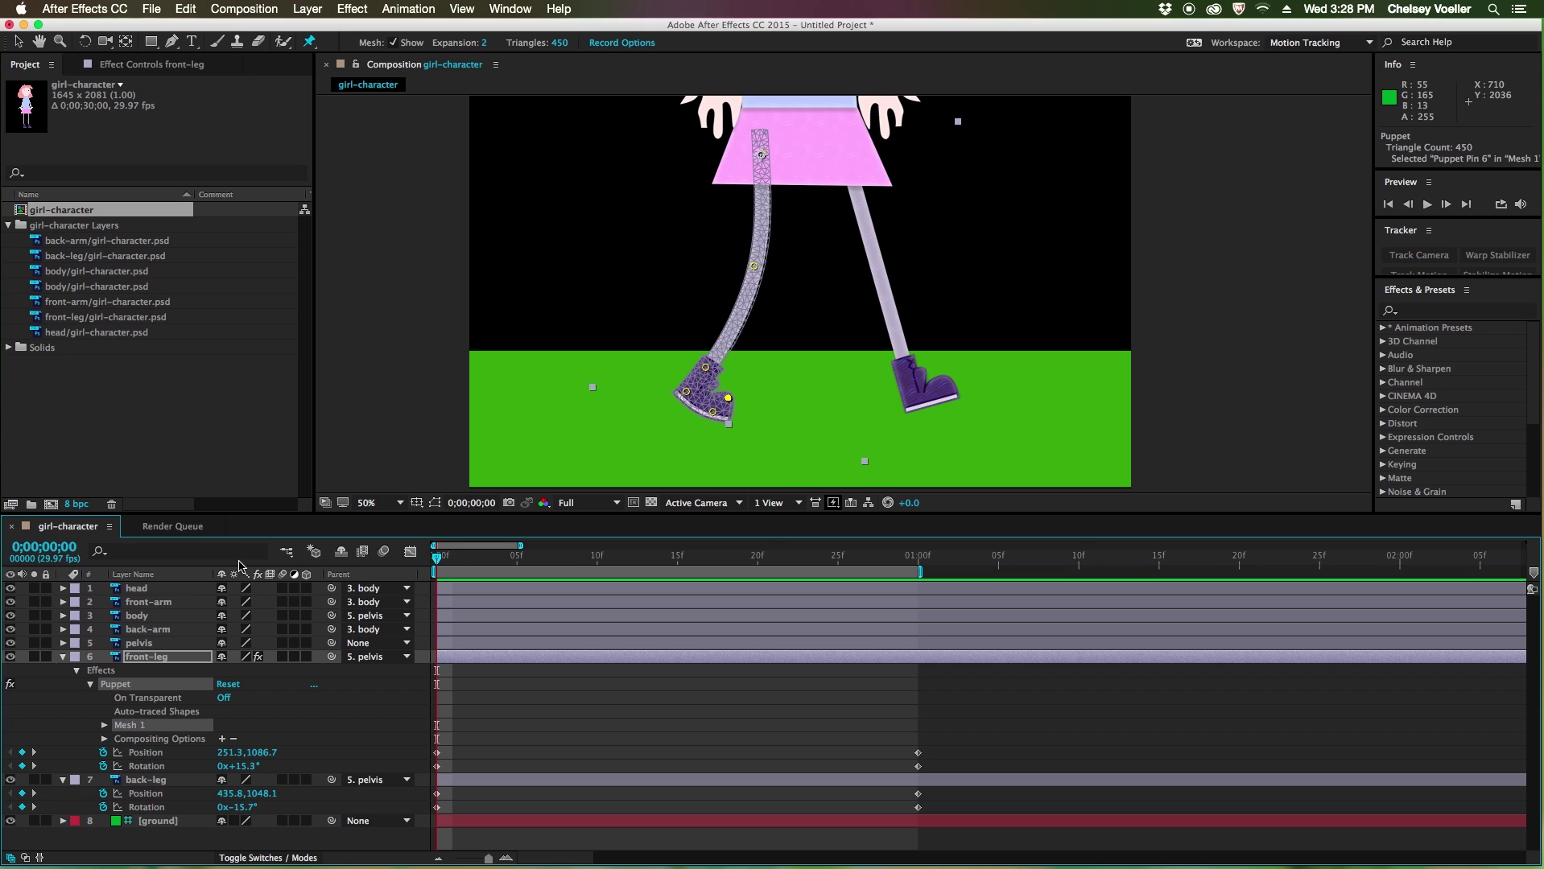
Step: Select the back leg and place six puppet pins from hip to shoe
{"action": "left_click", "coordinate": [63, 657]}
{"action": "left_click", "coordinate": [151, 673]}
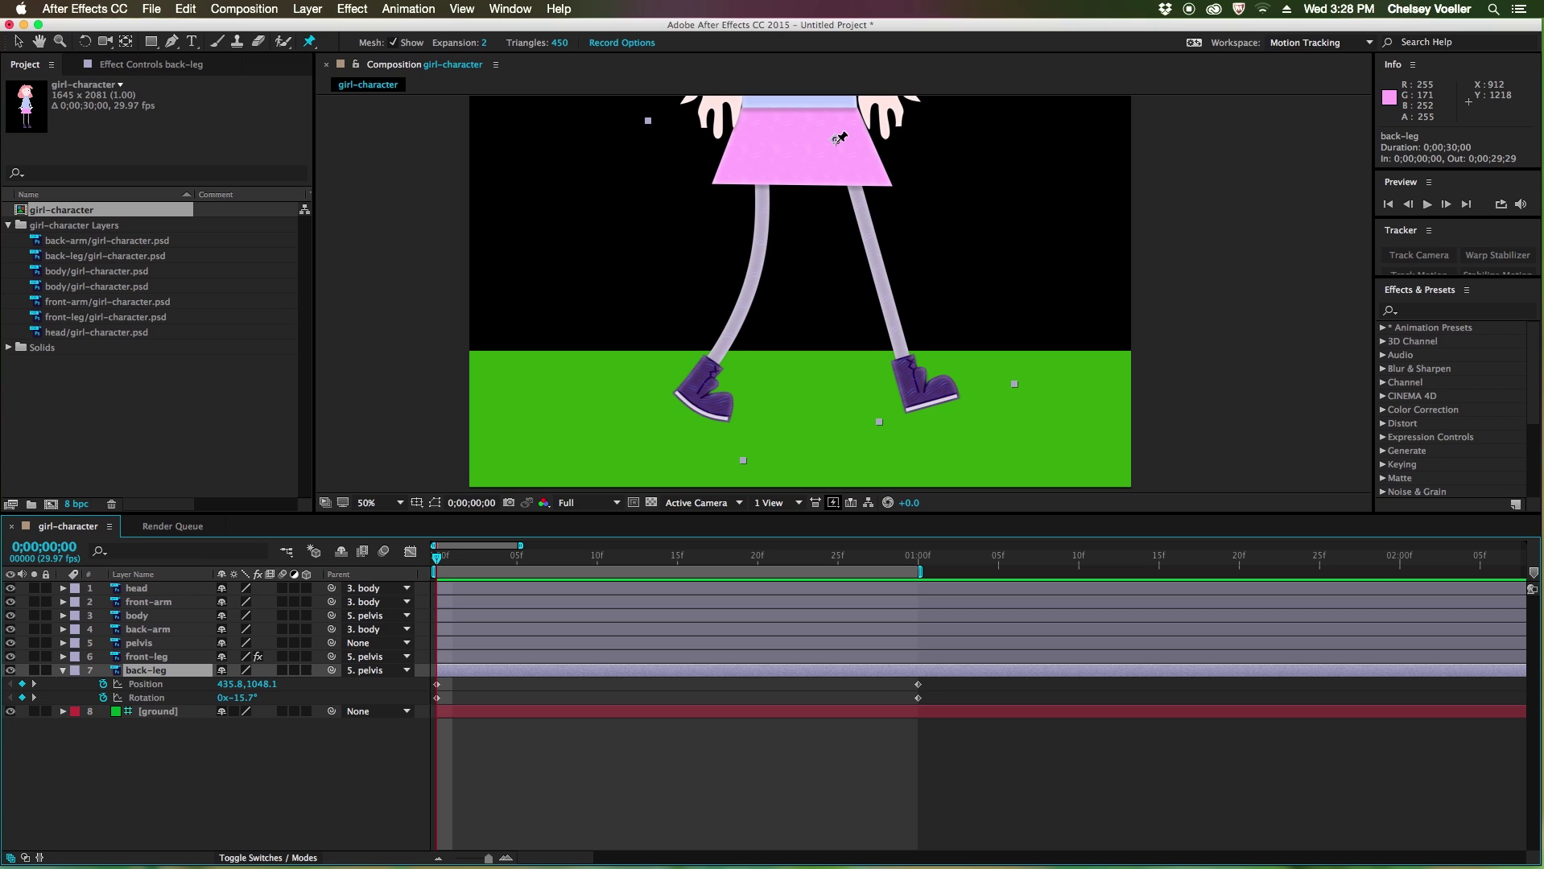
{"action": "left_click", "coordinate": [838, 138]}
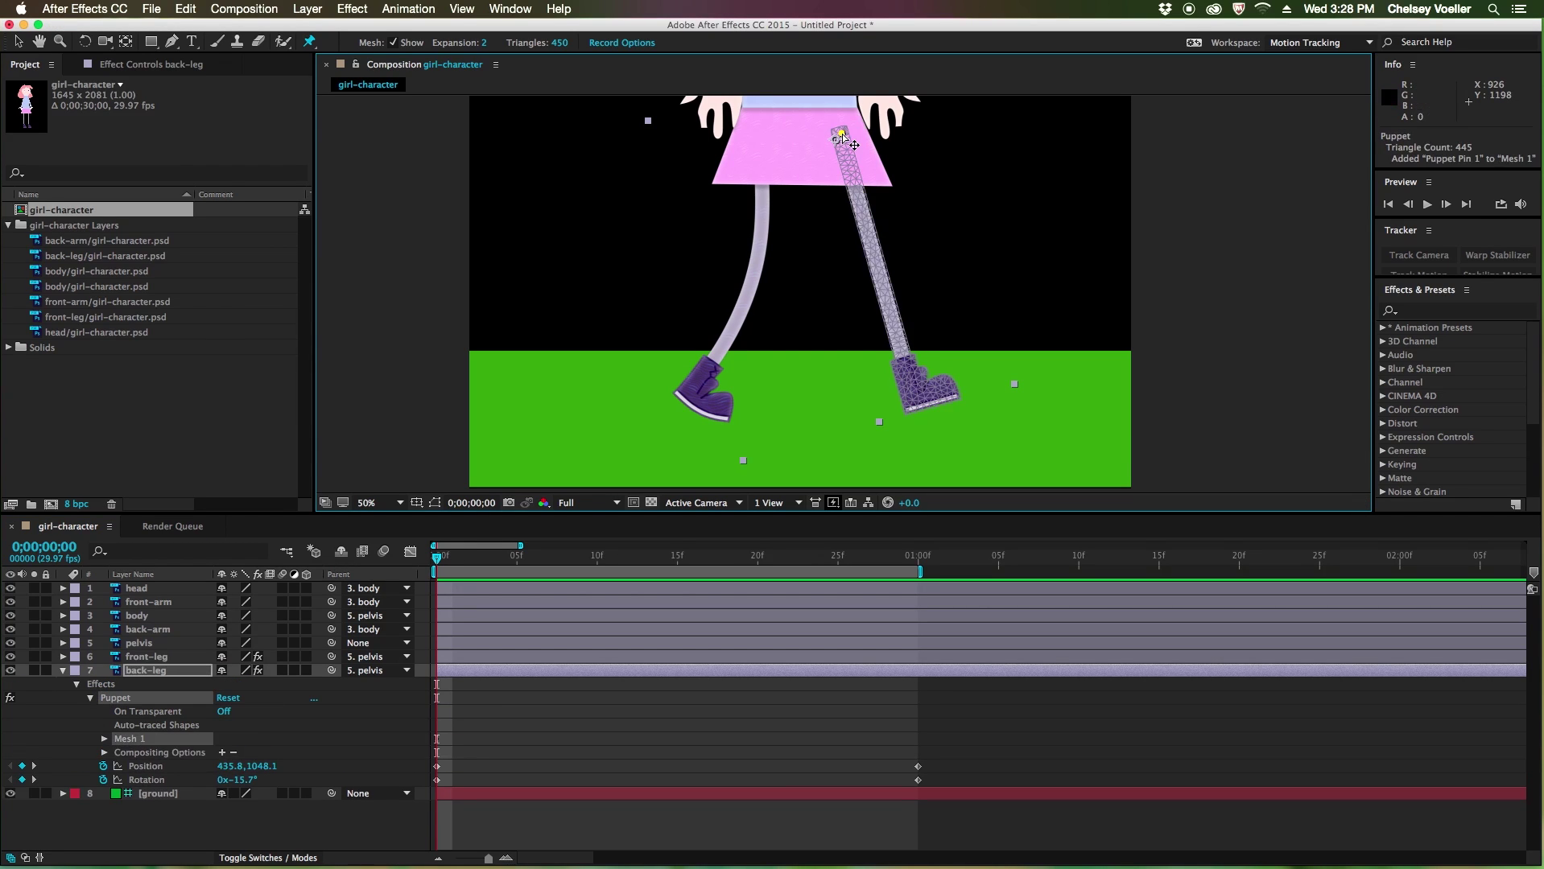
{"action": "left_click", "coordinate": [871, 248]}
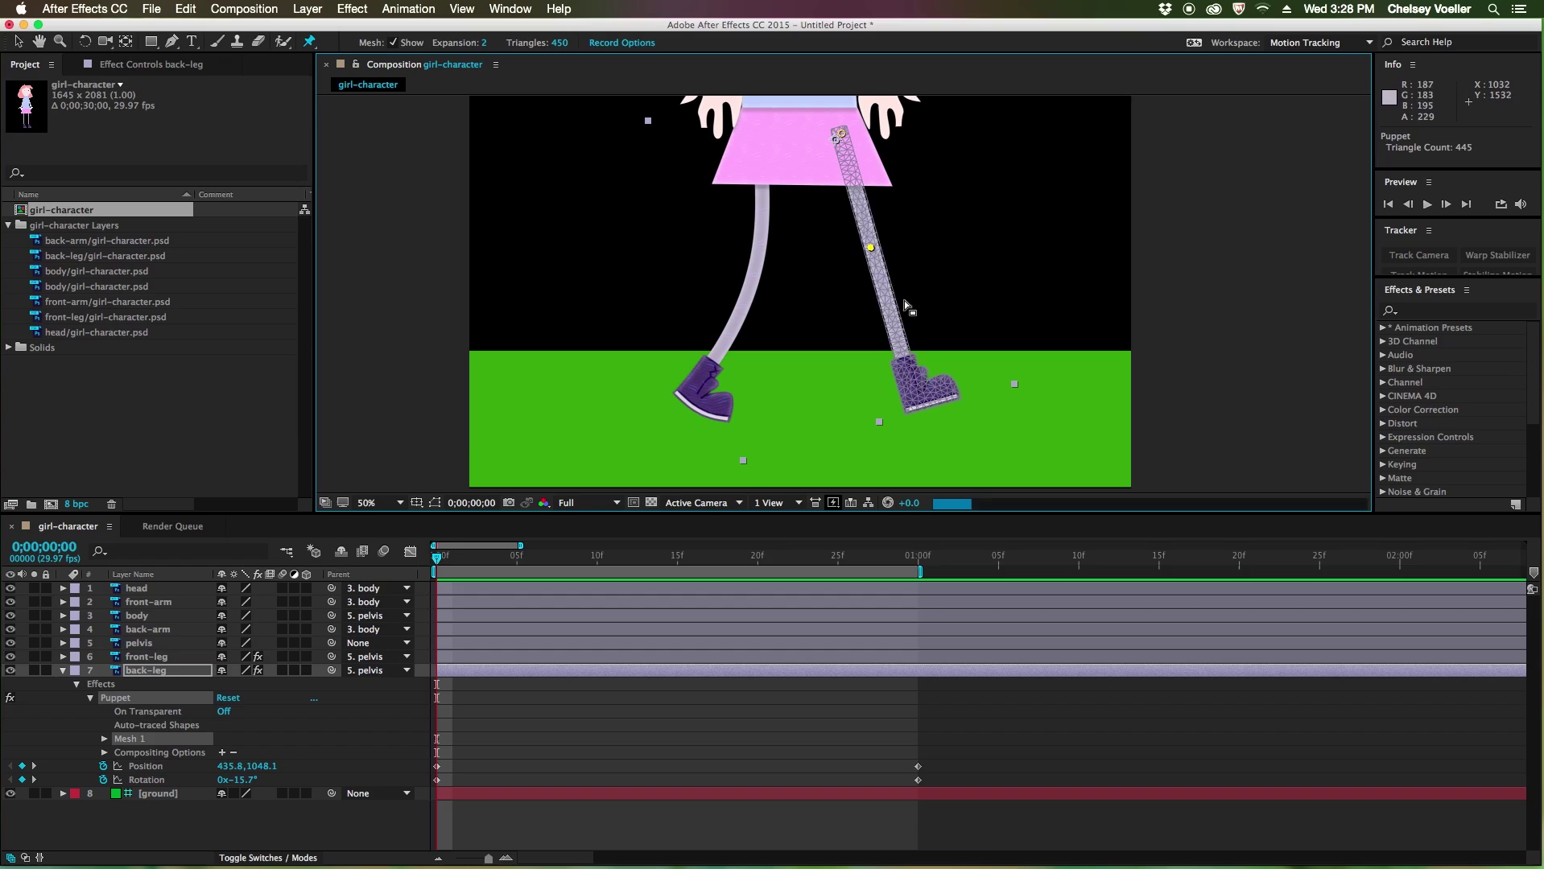
{"action": "left_click", "coordinate": [903, 362]}
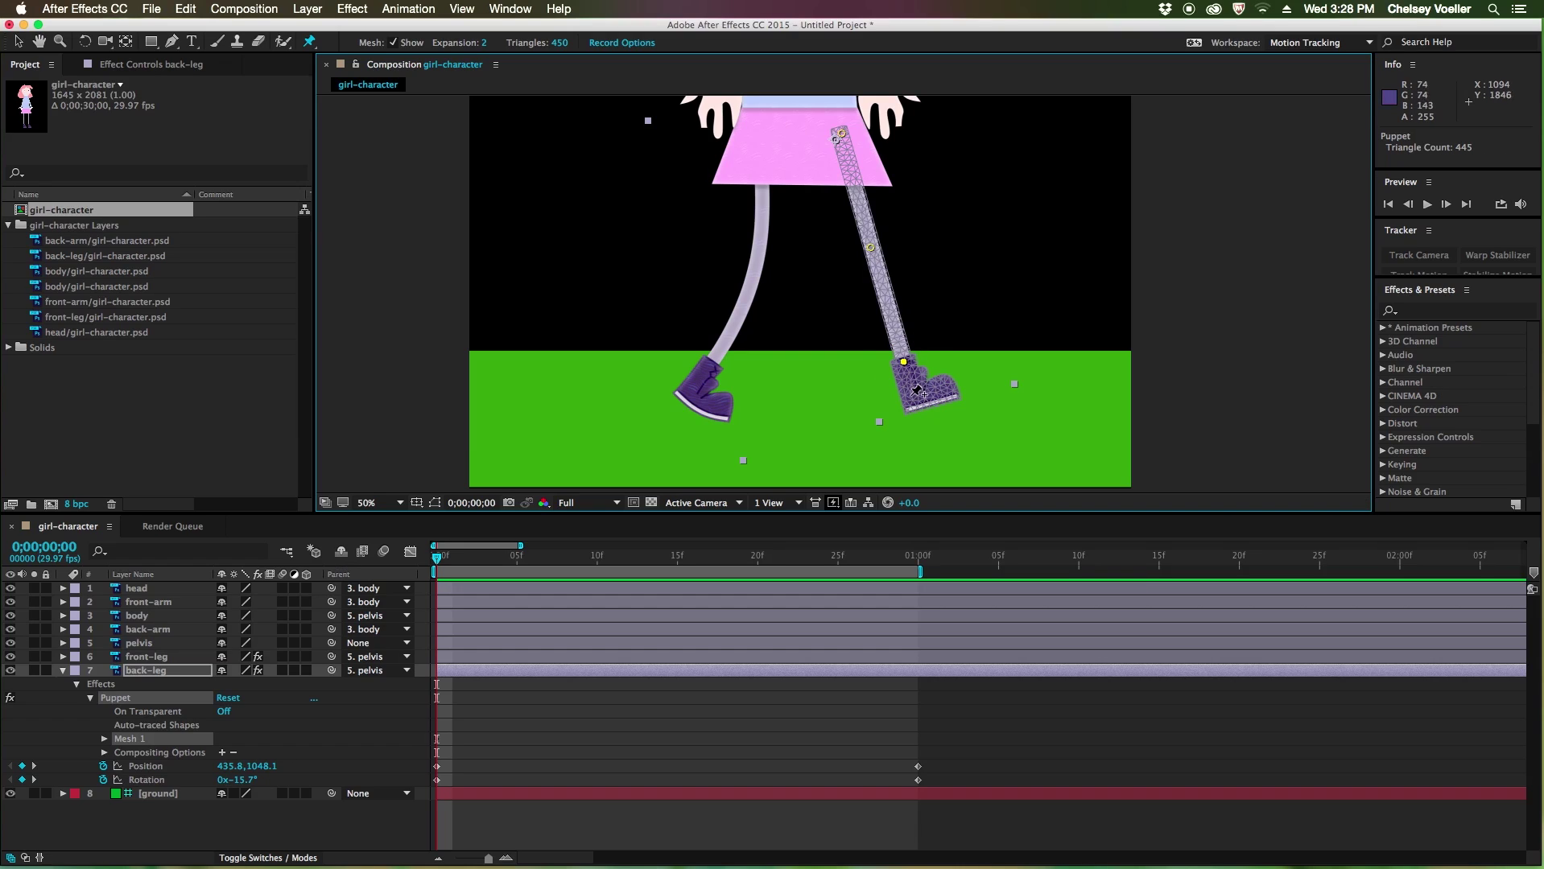
{"action": "left_click", "coordinate": [910, 399]}
{"action": "left_click", "coordinate": [941, 395]}
{"action": "left_click", "coordinate": [947, 379]}
Step: Bend the back leg at the knee, reshape the shoe heel, and scrub to check
{"action": "left_click_drag", "start_coordinate": [871, 249], "coordinate": [899, 246]}
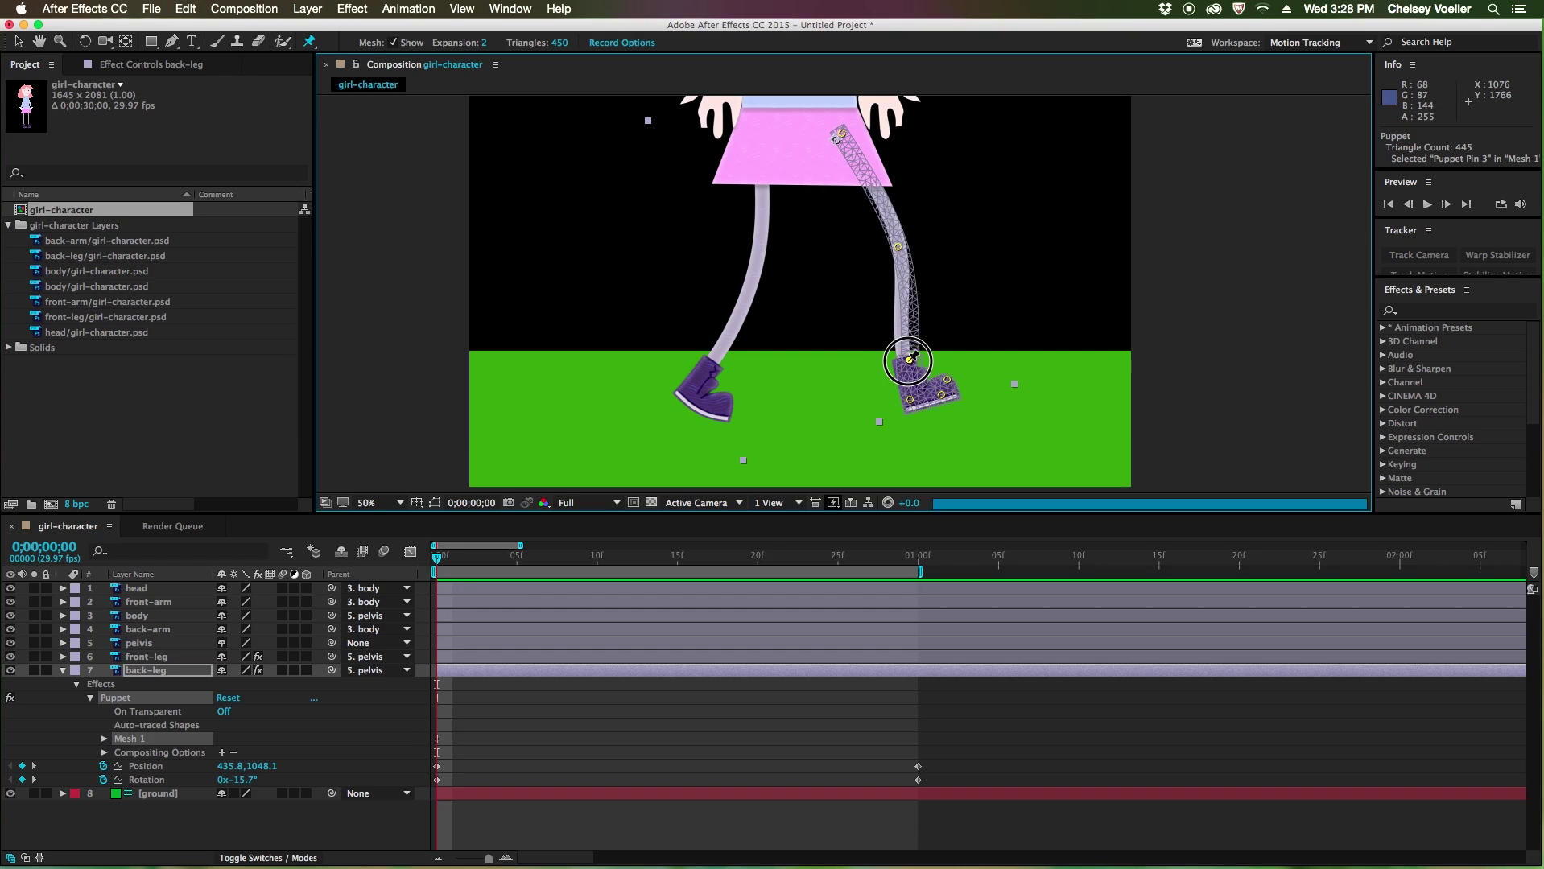
{"action": "left_click_drag", "start_coordinate": [910, 398], "coordinate": [948, 389]}
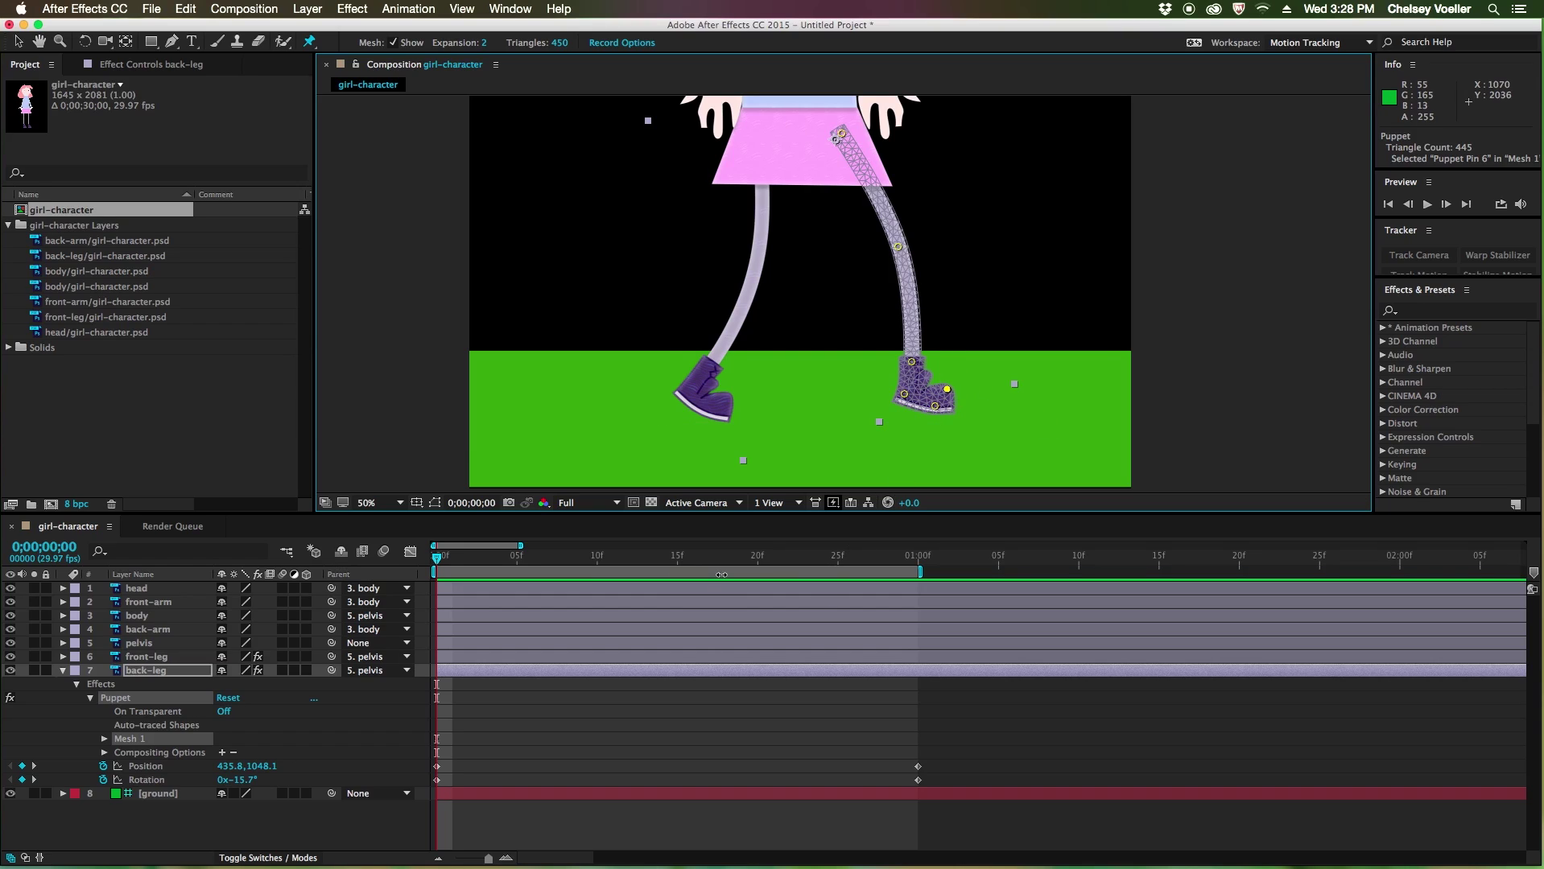
{"action": "left_click_drag", "start_coordinate": [449, 563], "coordinate": [418, 561]}
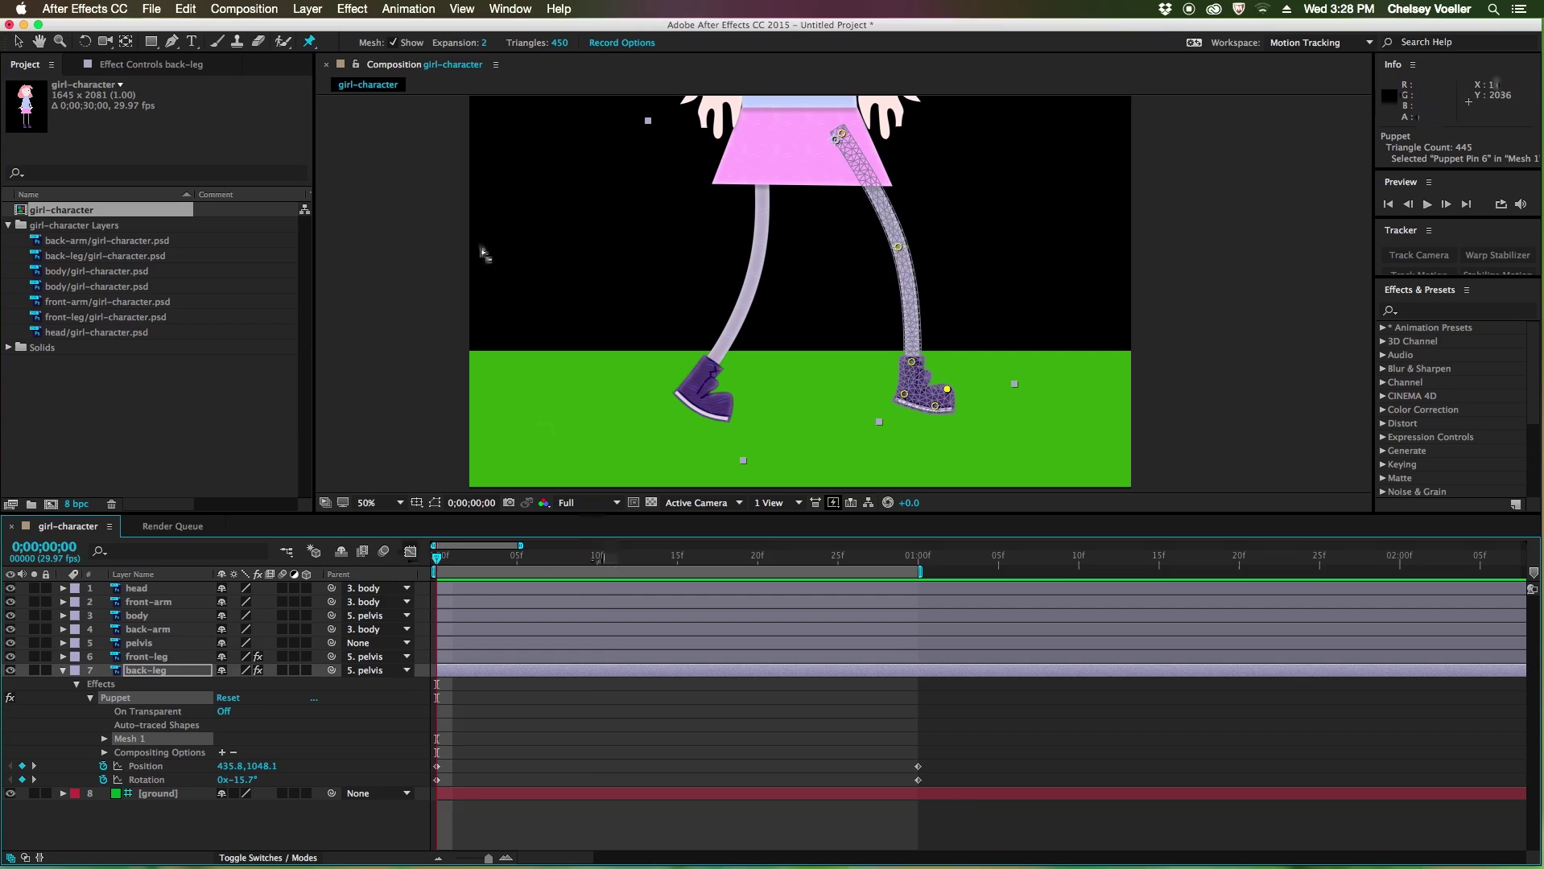
Step: Reveal both legs' keyframes and paste the front leg's puppet pin keyframes at one second
{"action": "left_click", "coordinate": [19, 41]}
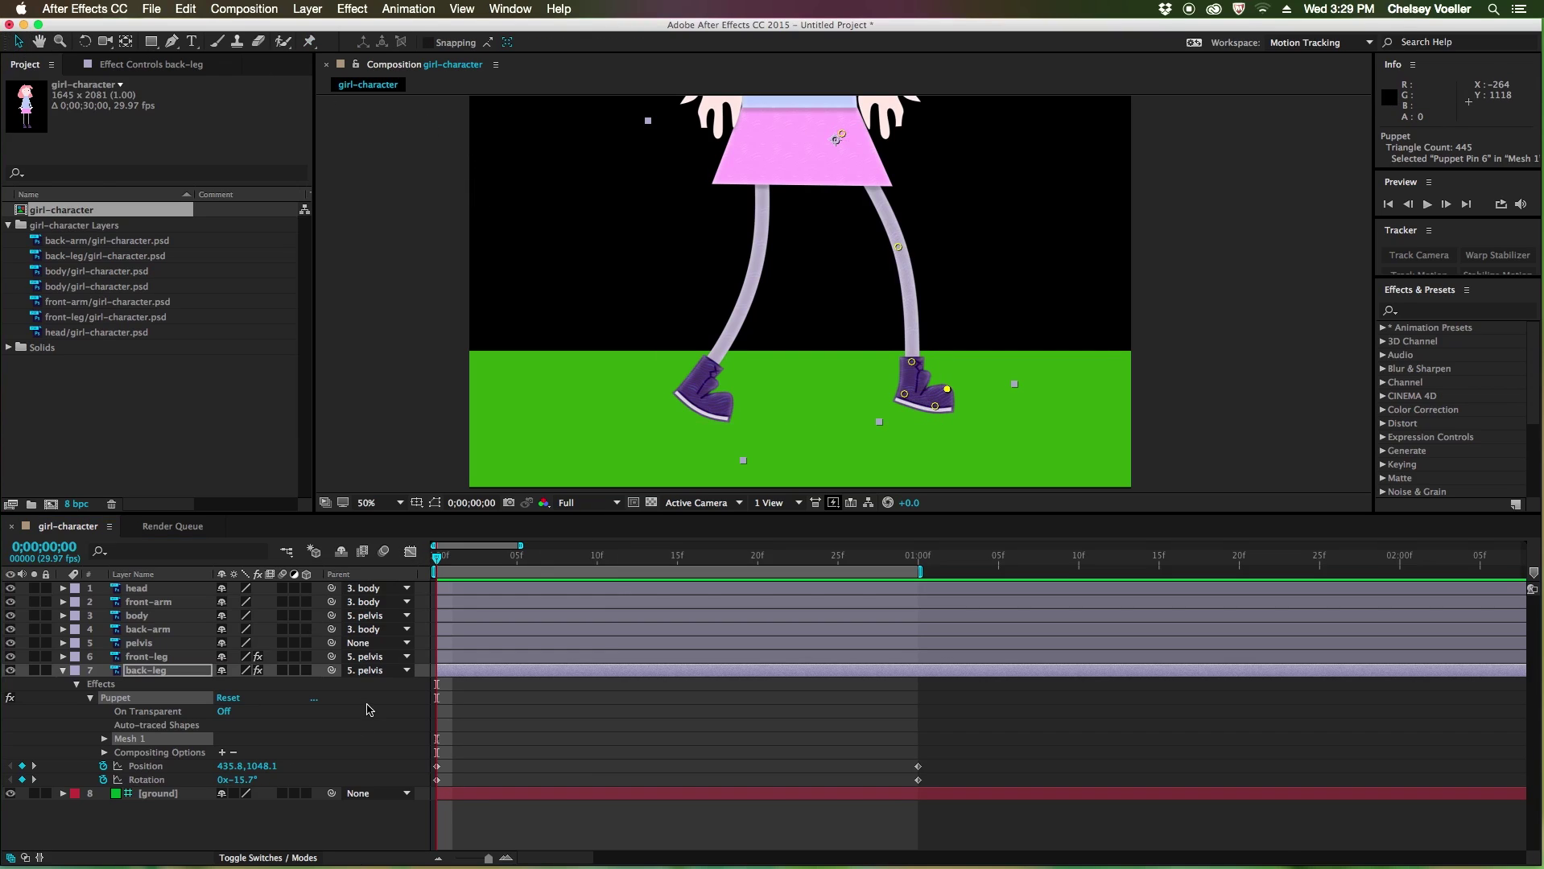
{"action": "left_click", "coordinate": [63, 671]}
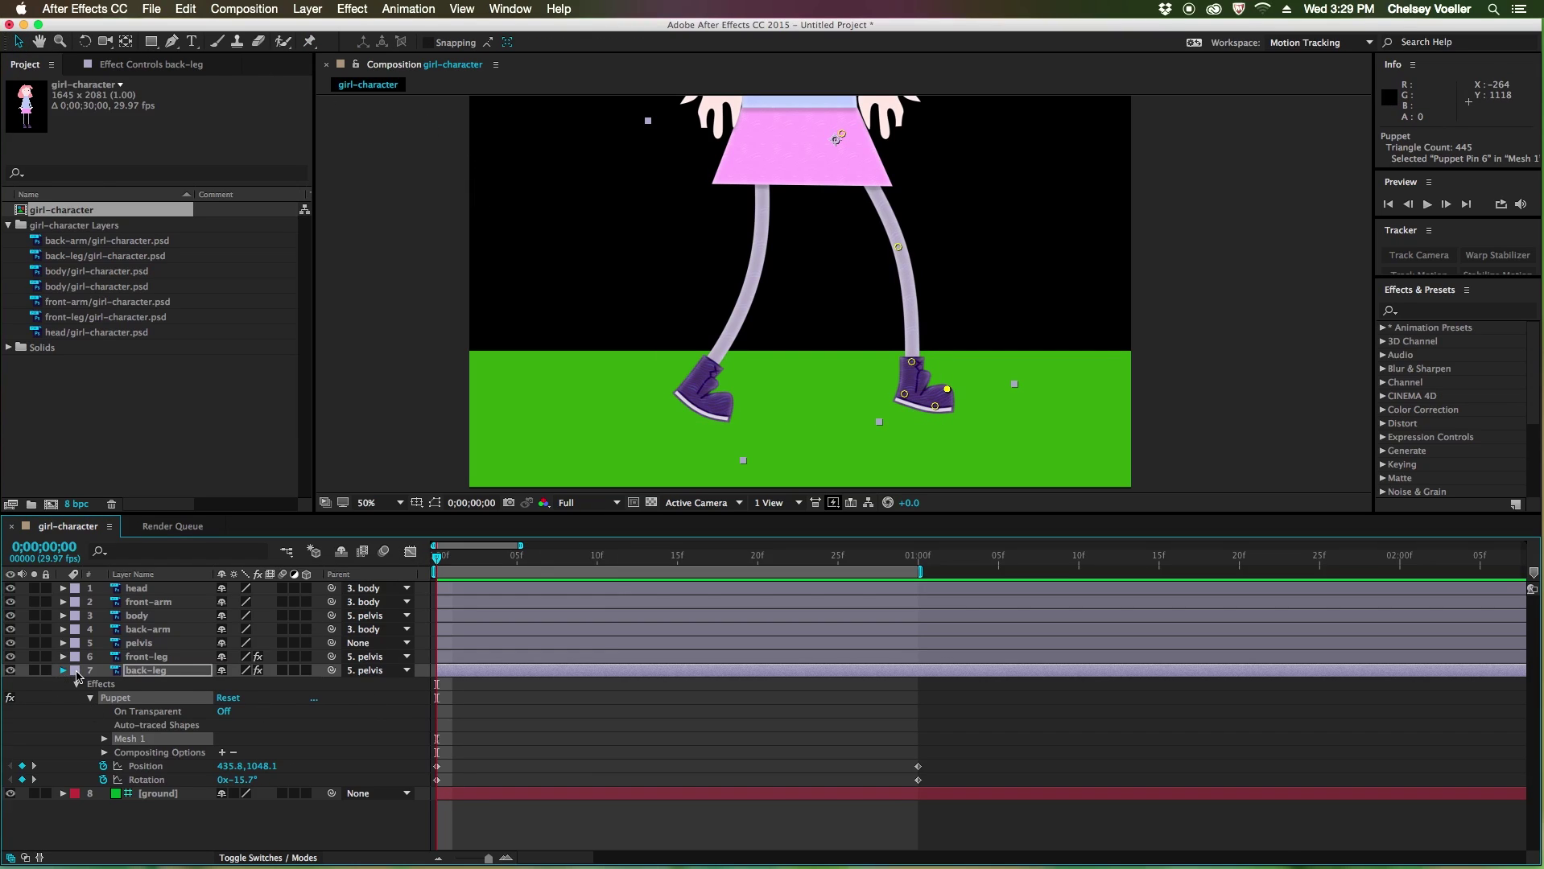
{"action": "left_click", "coordinate": [146, 657]}
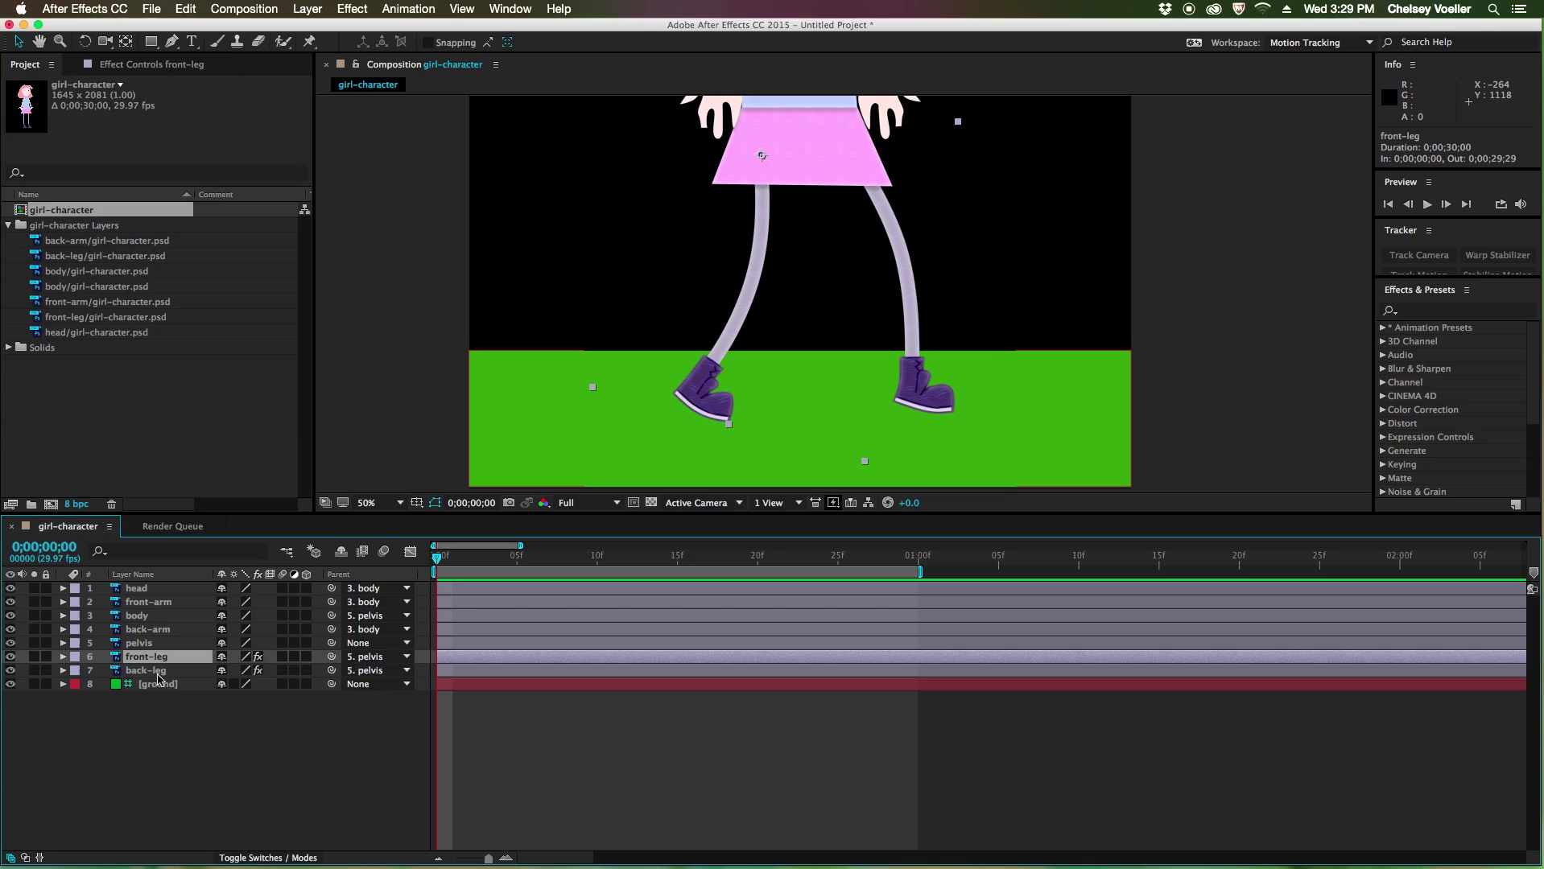
{"action": "left_click", "coordinate": [160, 675], "text": "shift"}
{"action": "key", "text": "u"}
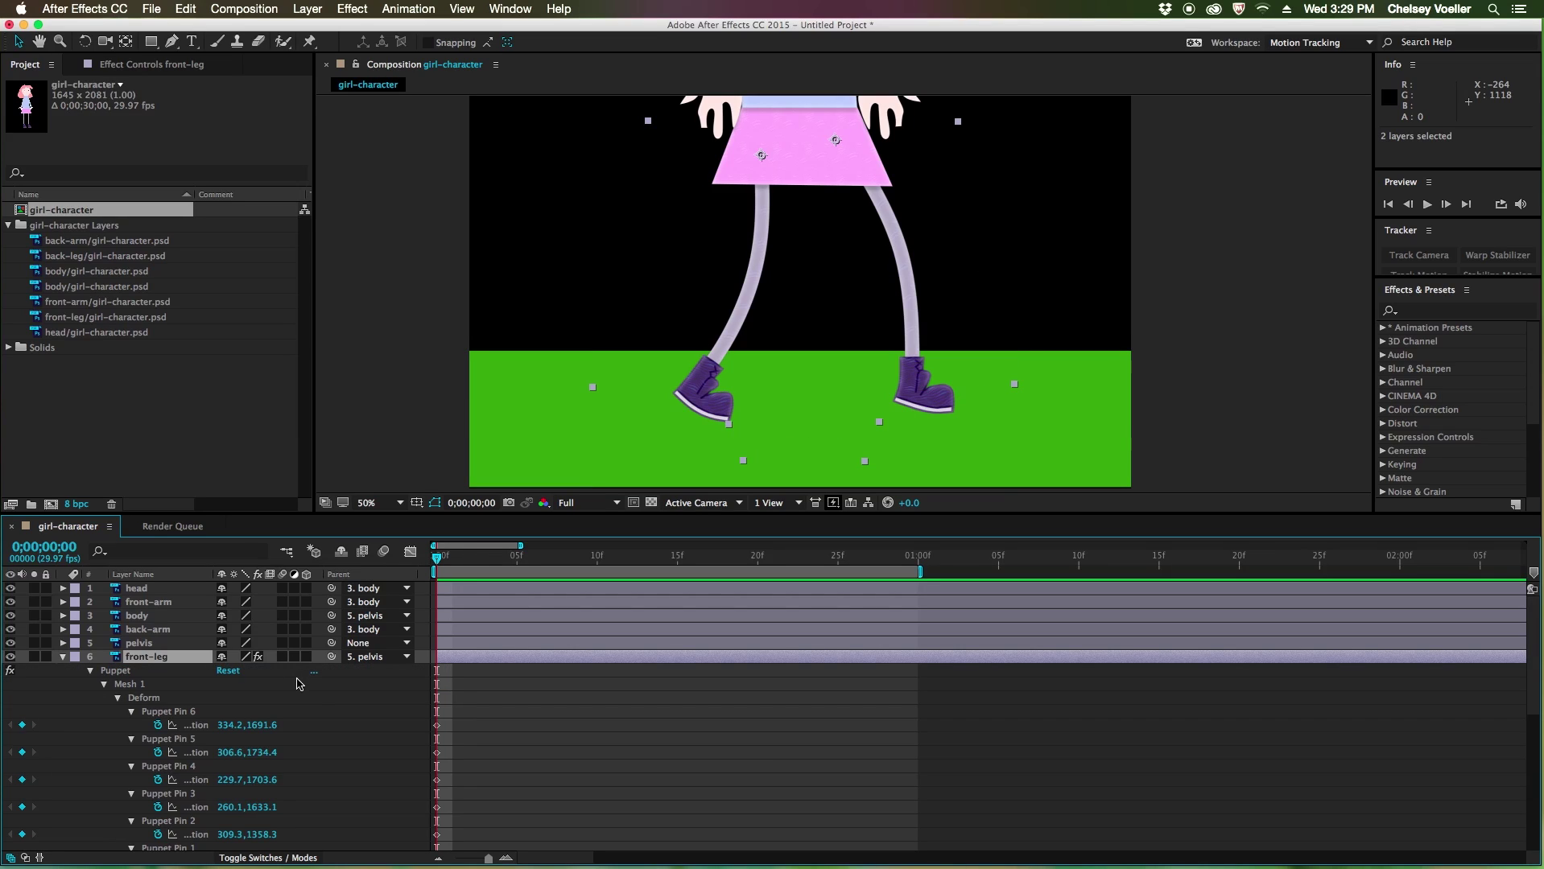
{"action": "scroll", "coordinate": [575, 738], "scroll_direction": "down", "scroll_amount": 8}
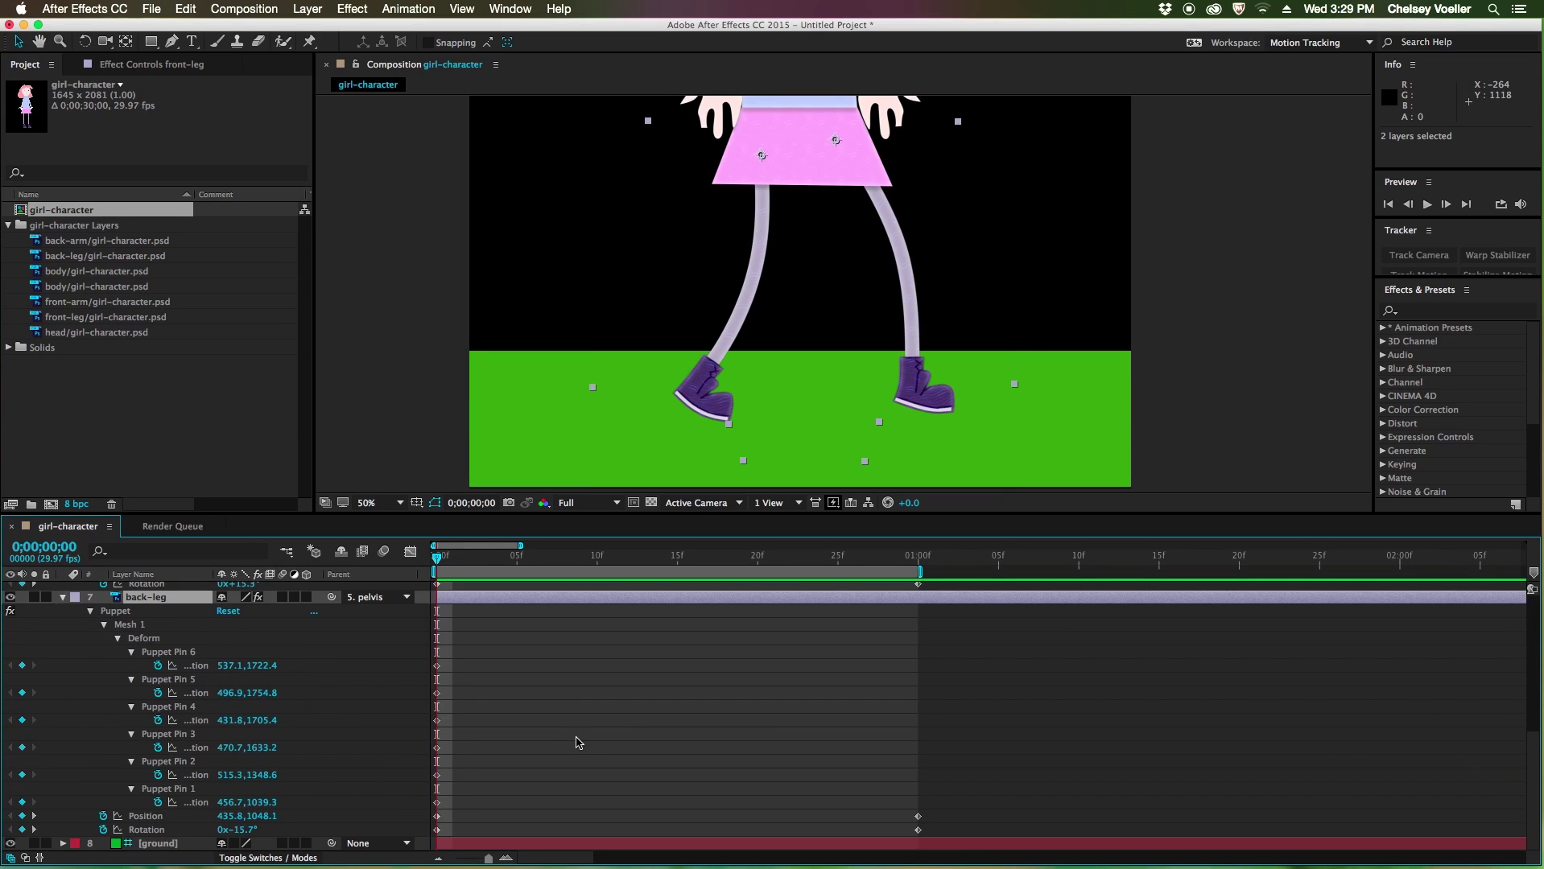
{"action": "scroll", "coordinate": [576, 742], "scroll_direction": "up", "scroll_amount": 5}
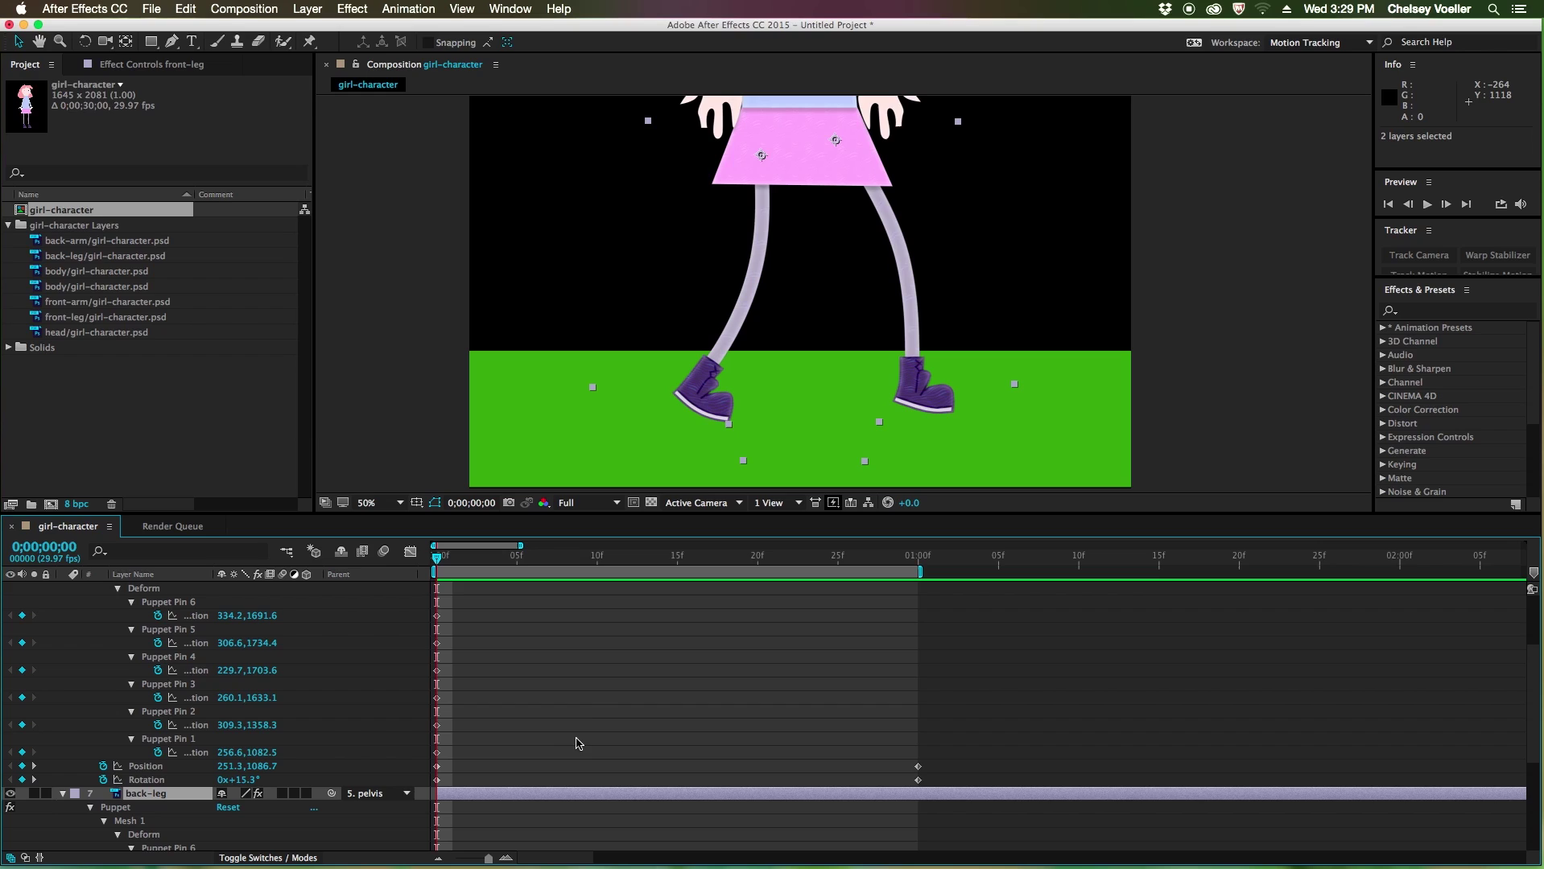
{"action": "scroll", "coordinate": [518, 628], "scroll_direction": "up", "scroll_amount": 2}
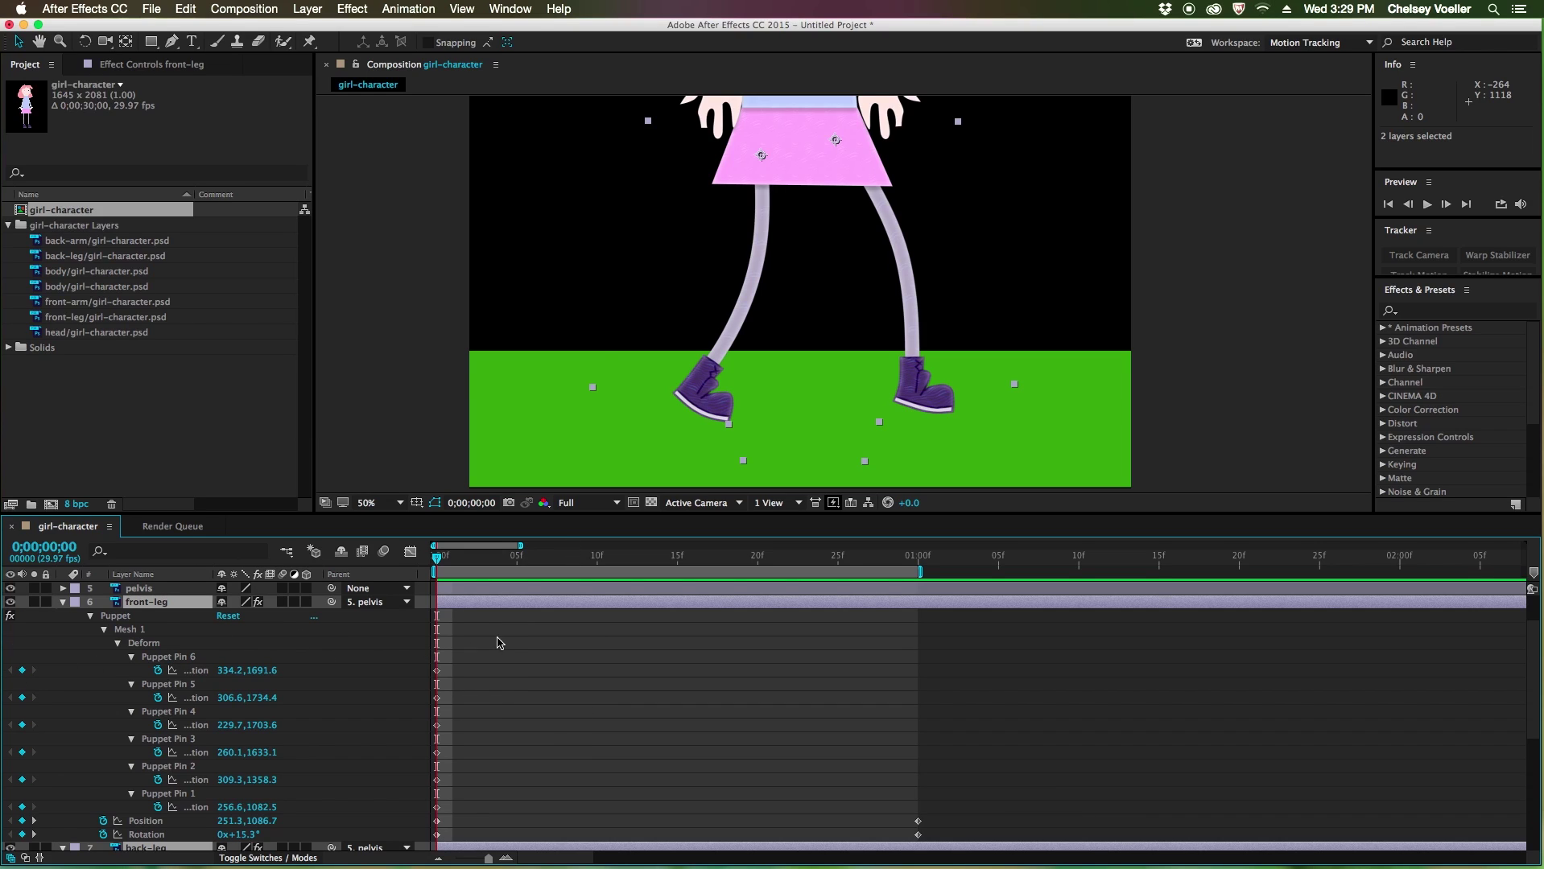
{"action": "left_click_drag", "start_coordinate": [497, 640], "coordinate": [383, 814]}
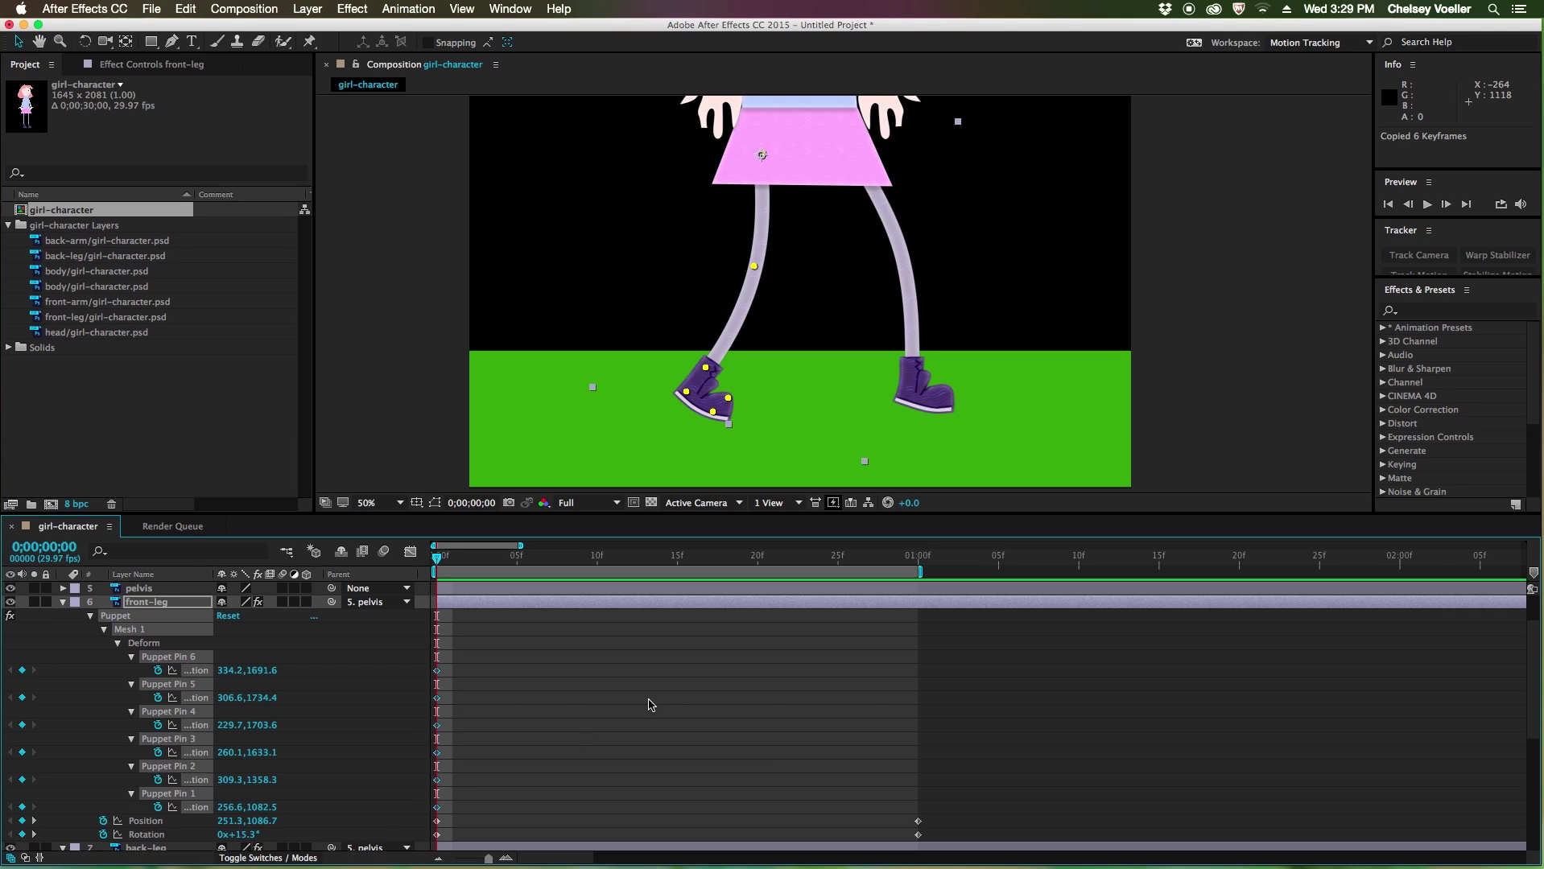
{"action": "left_click", "coordinate": [910, 562]}
{"action": "key", "text": "super+v"}
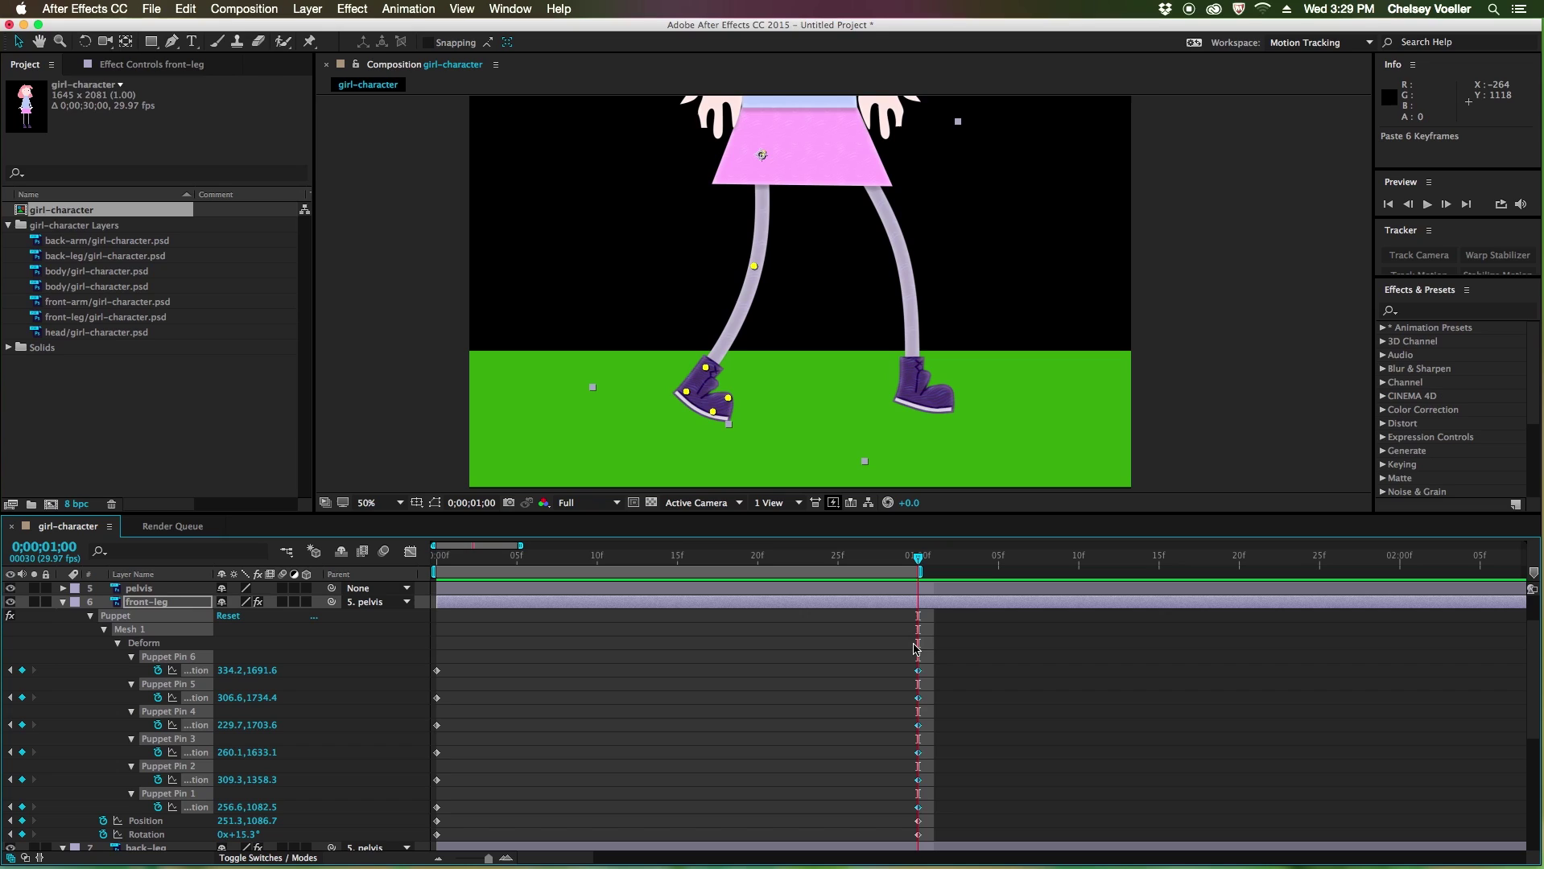
{"action": "left_click_drag", "start_coordinate": [508, 563], "coordinate": [439, 571]}
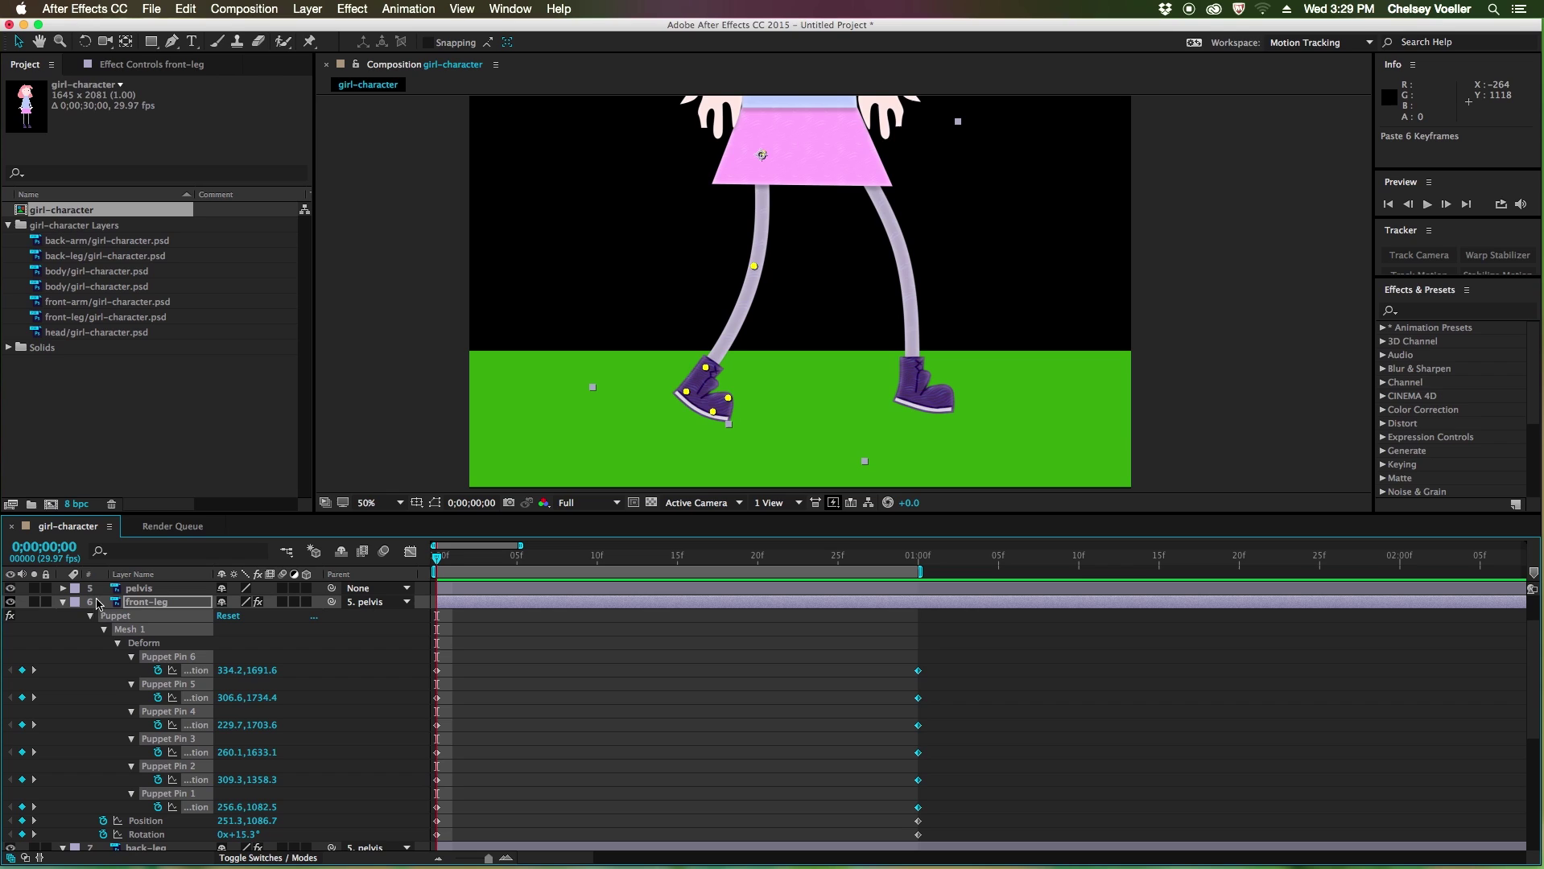
Step: Copy the back leg's six pin keyframes to 0;00;01;00, then return to the cycle start
{"action": "left_click", "coordinate": [64, 602]}
{"action": "left_click", "coordinate": [139, 617]}
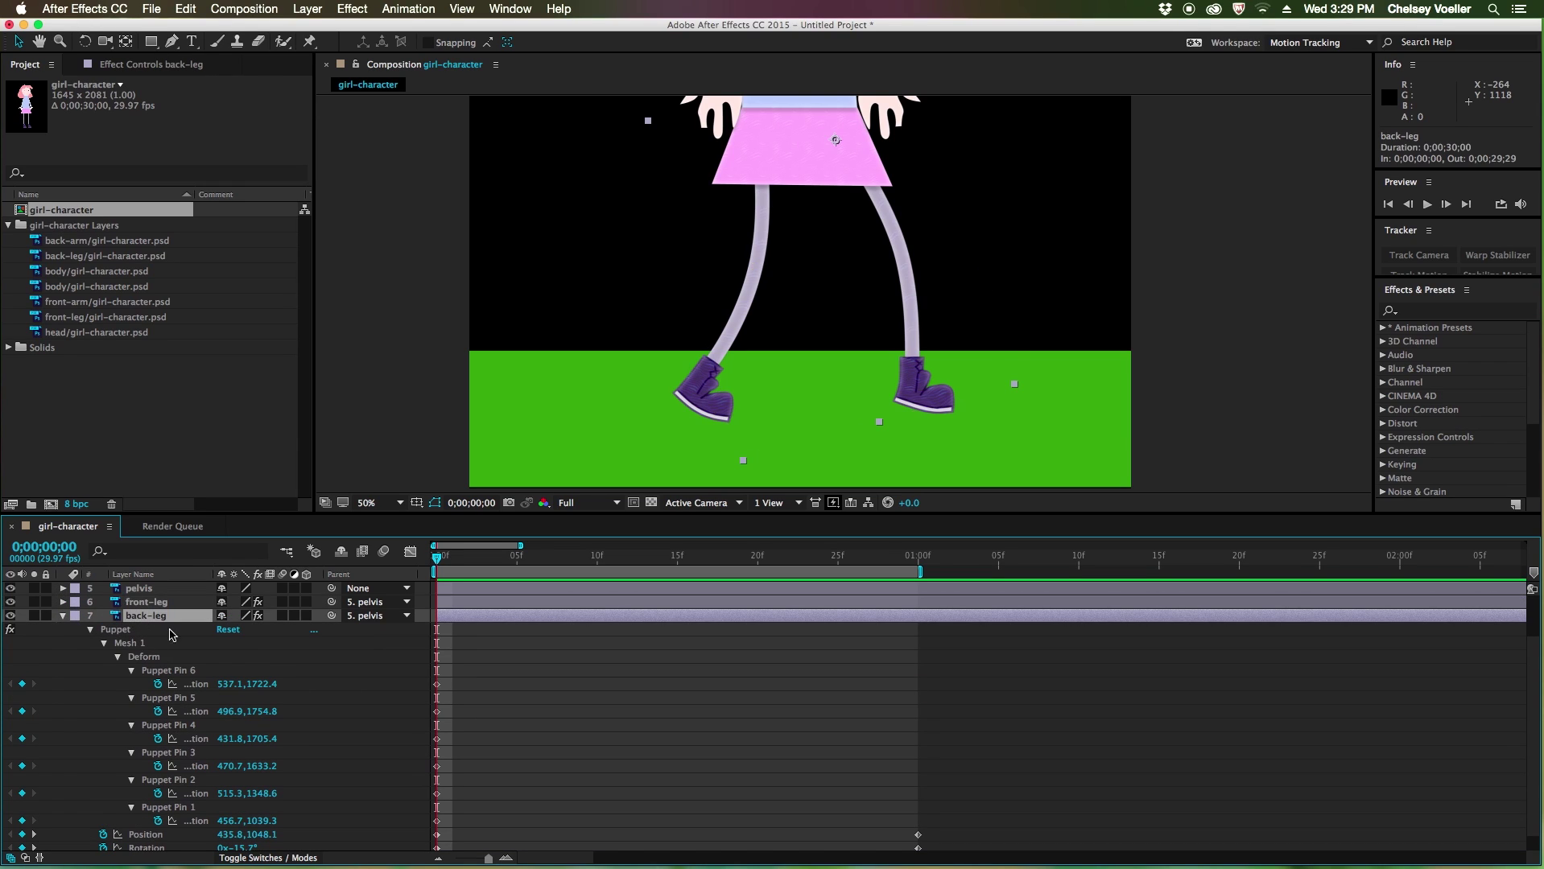
{"action": "left_click_drag", "start_coordinate": [483, 654], "coordinate": [418, 807]}
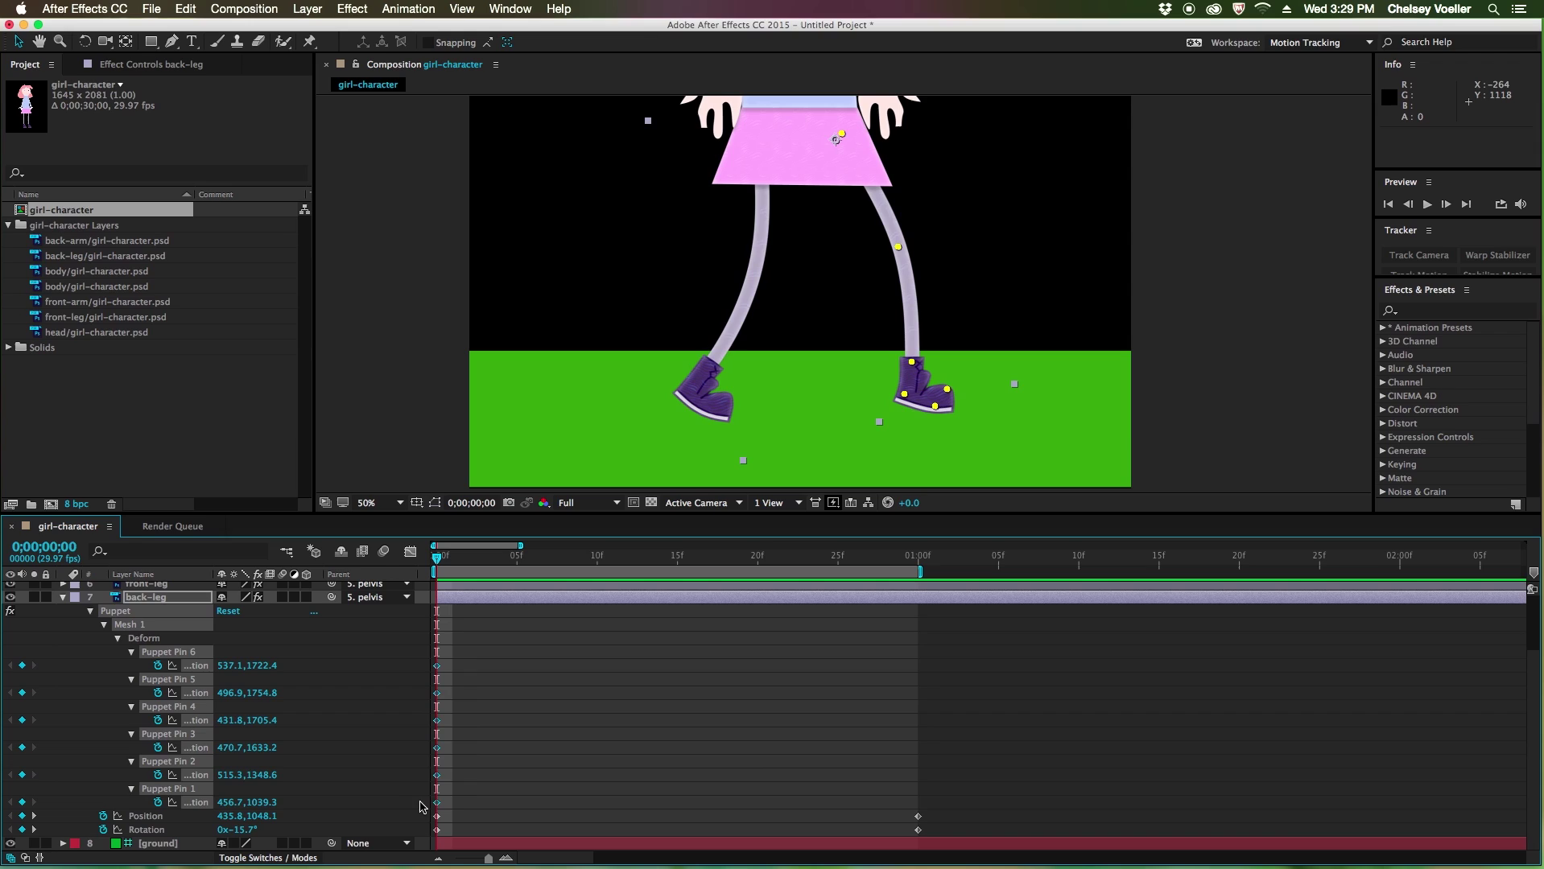
{"action": "key", "text": "super+c"}
{"action": "left_click", "coordinate": [922, 558]}
{"action": "key", "text": "super+v"}
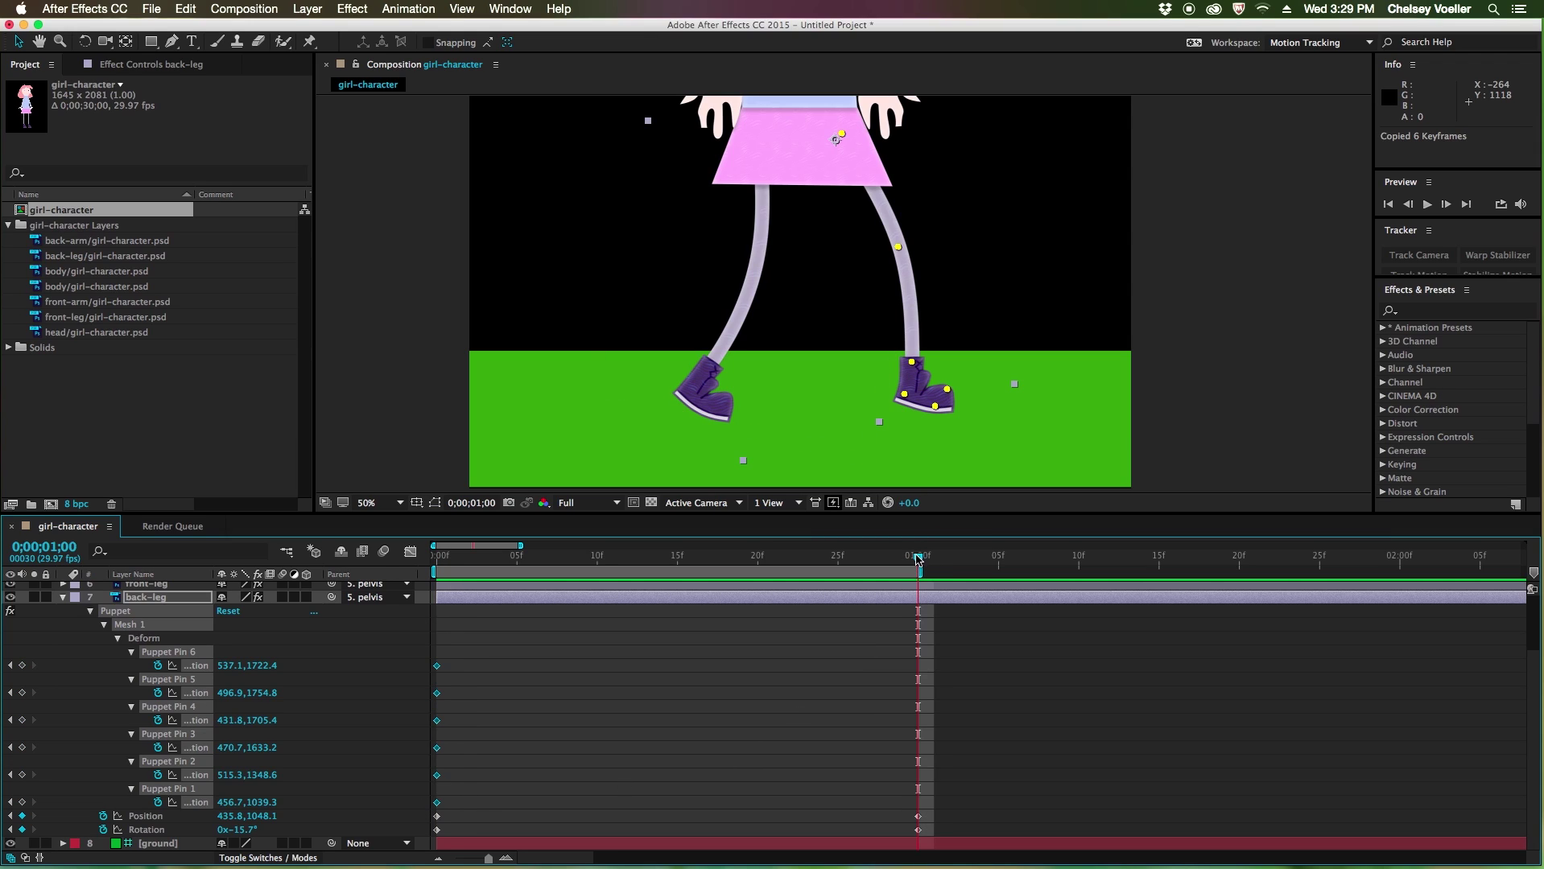
{"action": "left_click", "coordinate": [58, 602]}
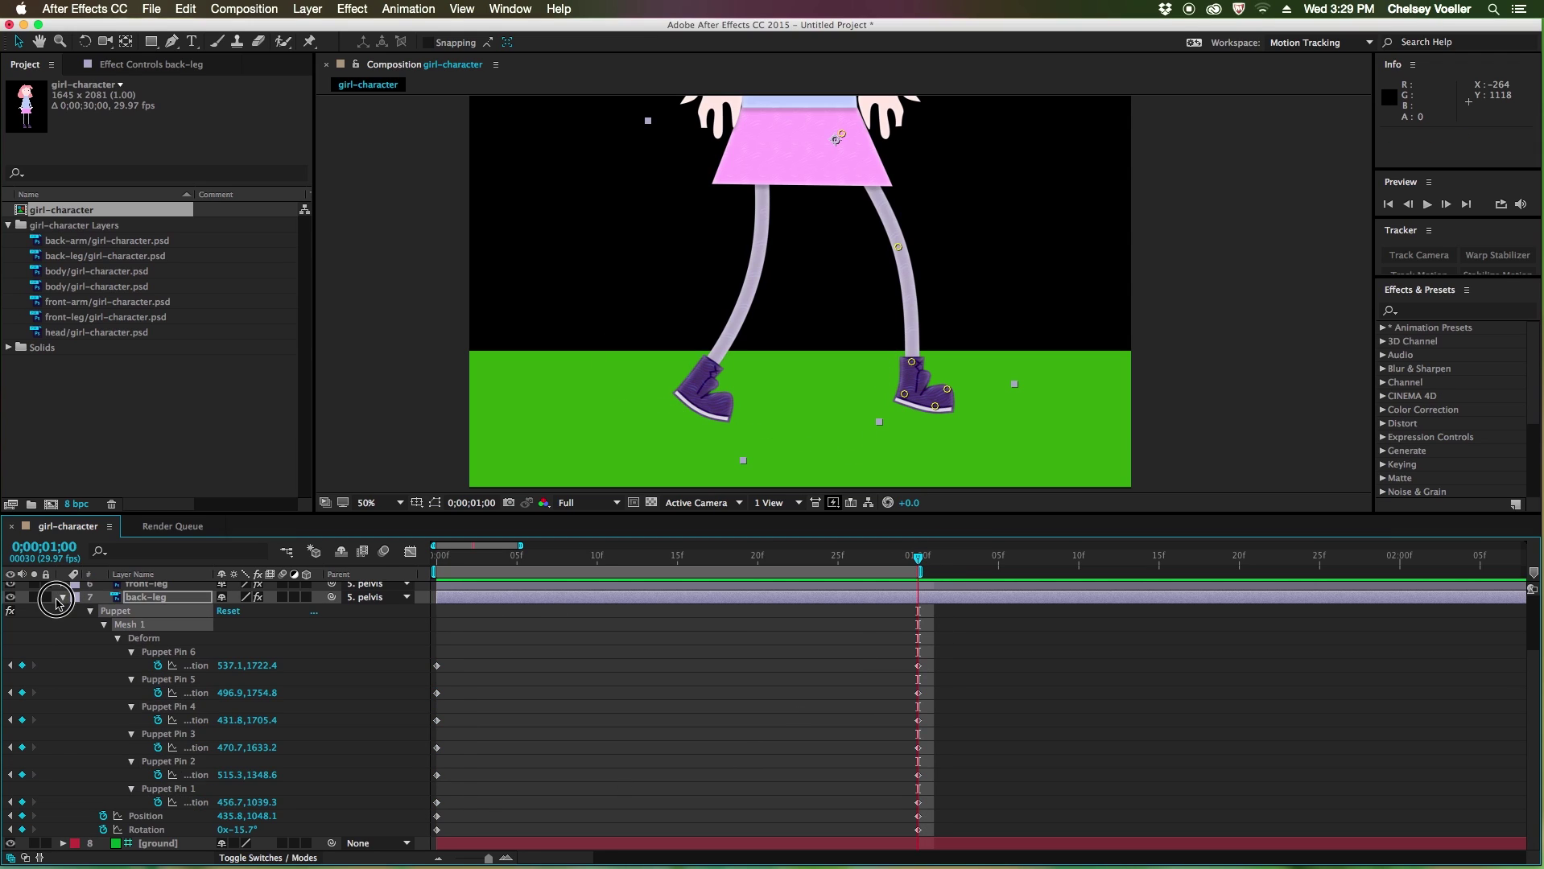
{"action": "left_click", "coordinate": [63, 597]}
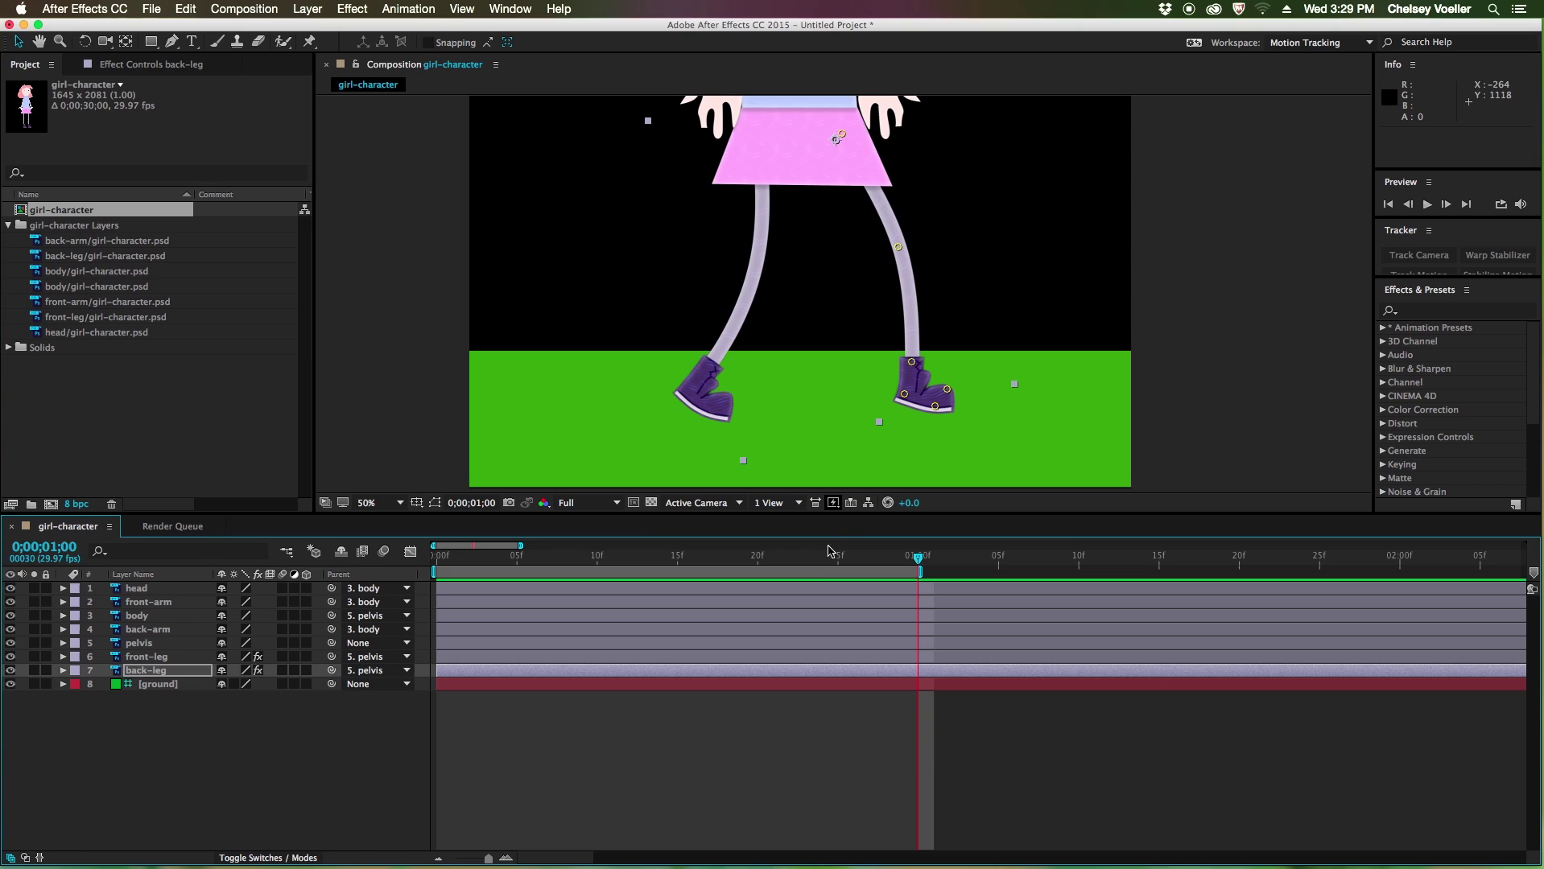
{"action": "left_click", "coordinate": [437, 557]}
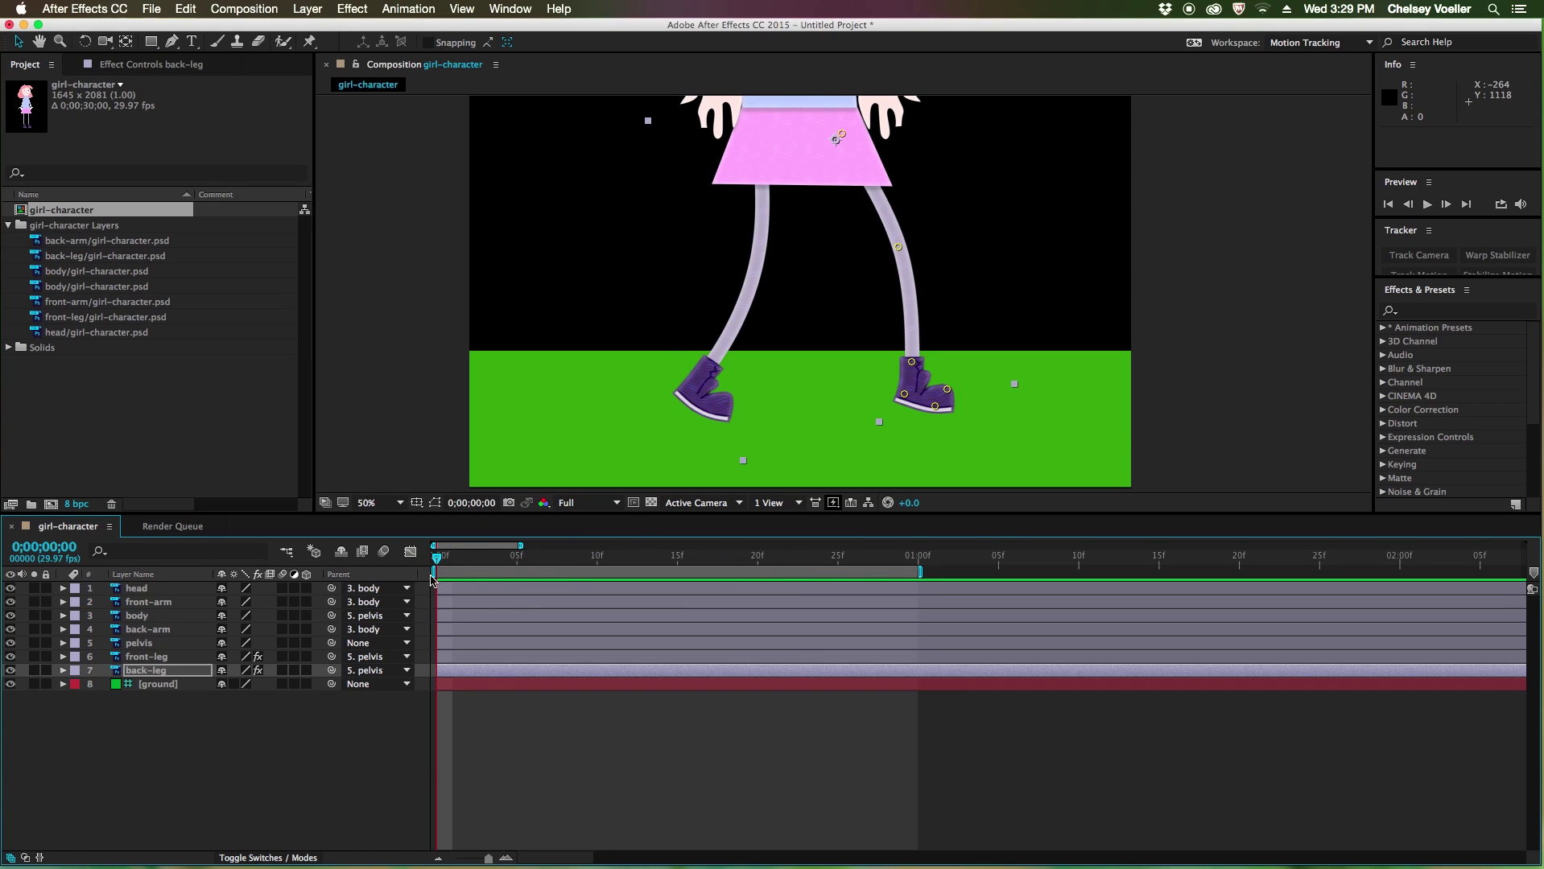
Step: At frame 15, slide the front leg right and the back leg left so they cross
{"action": "left_click", "coordinate": [679, 559]}
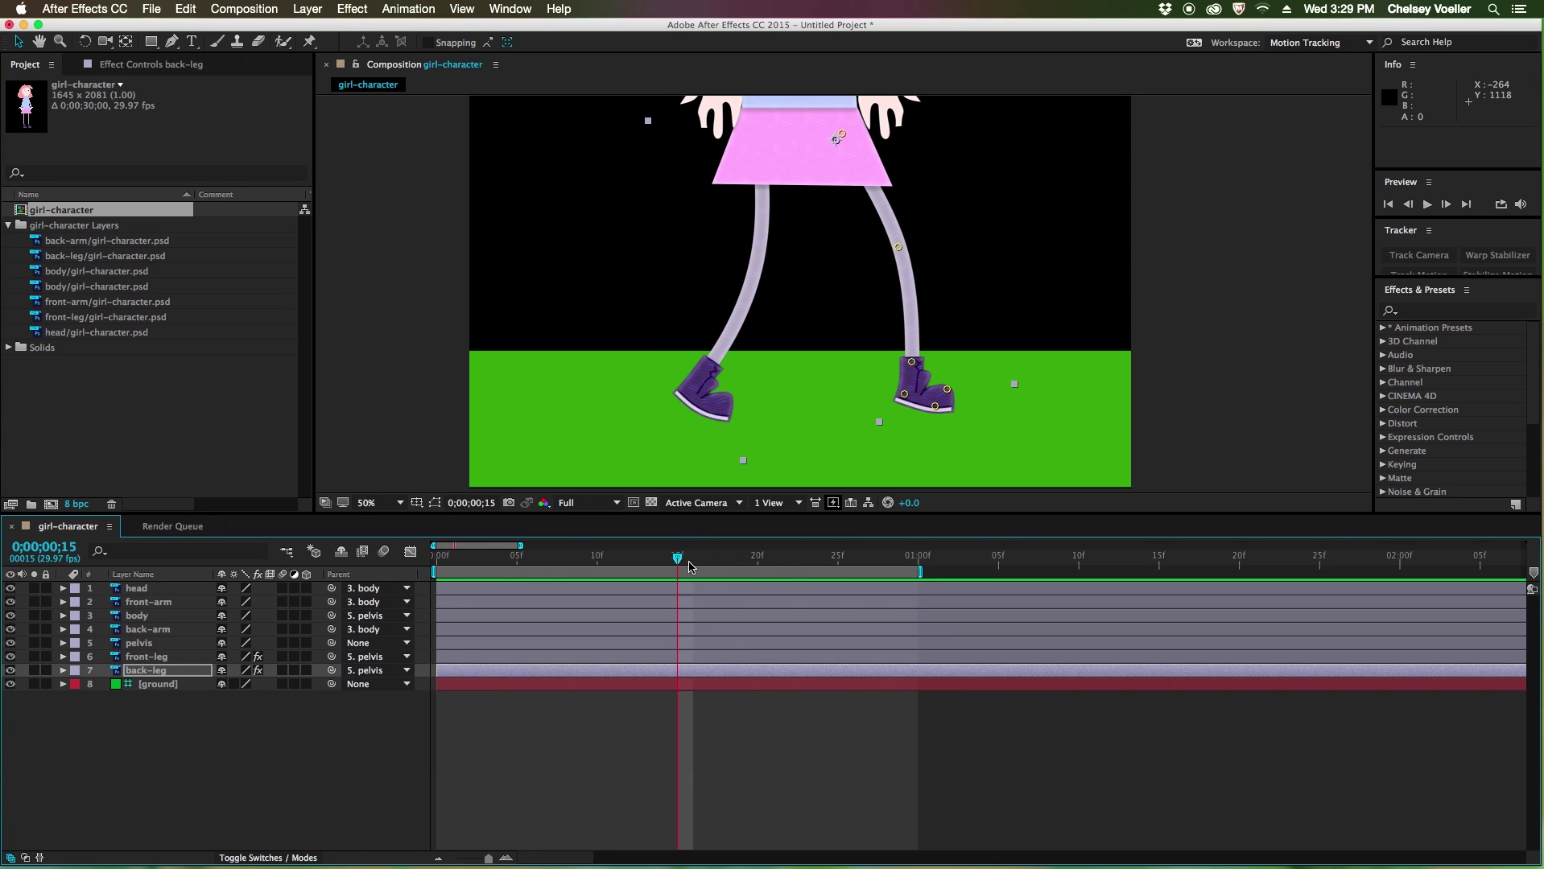
{"action": "left_click", "coordinate": [749, 657]}
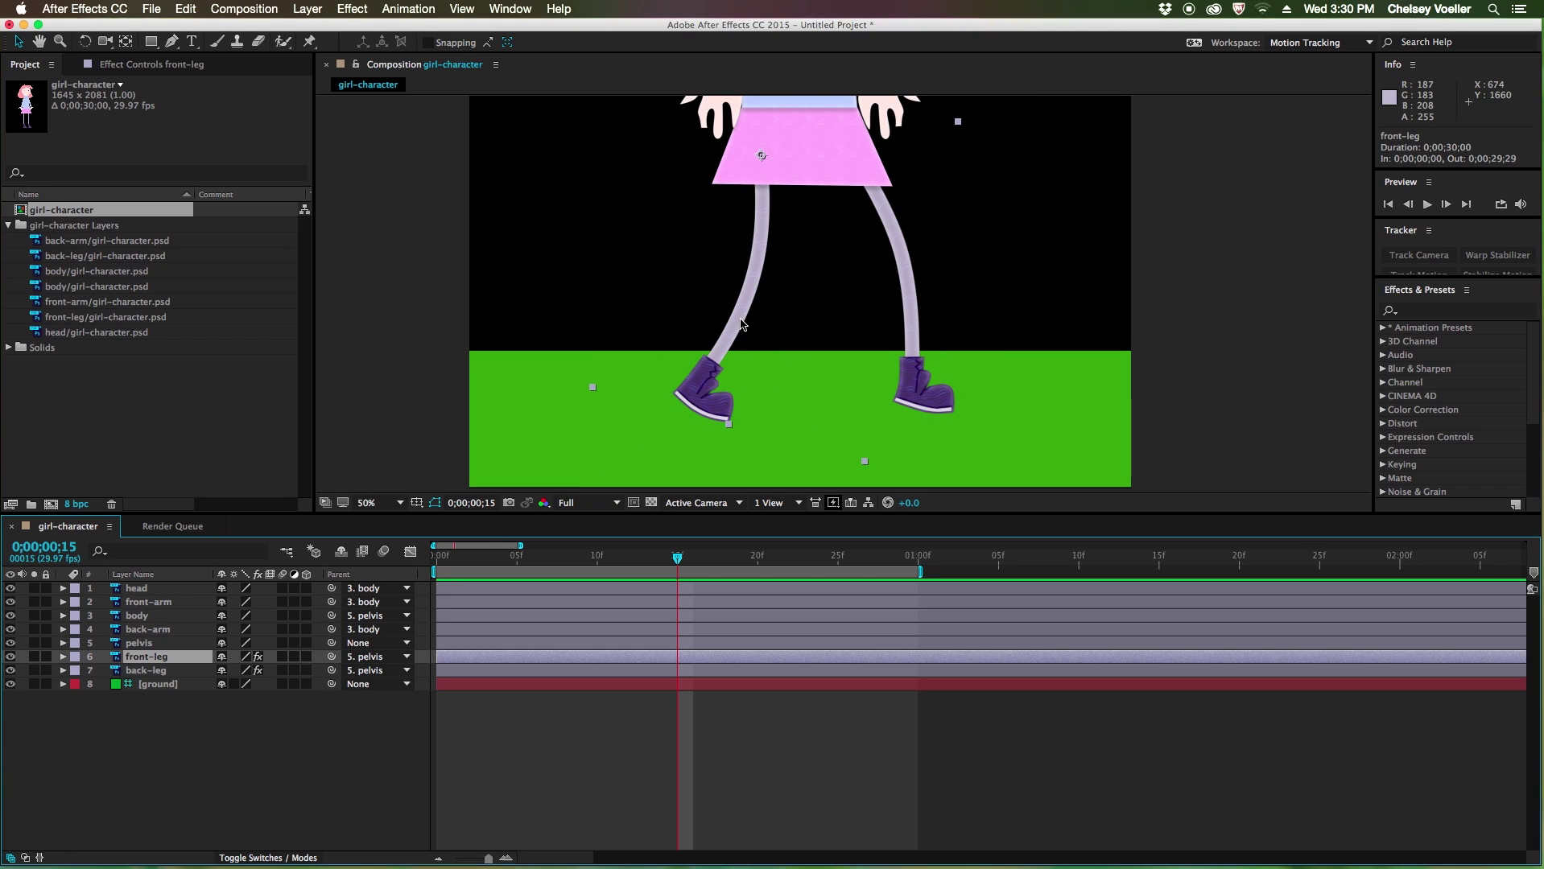
{"action": "left_click_drag", "start_coordinate": [747, 310], "coordinate": [832, 313]}
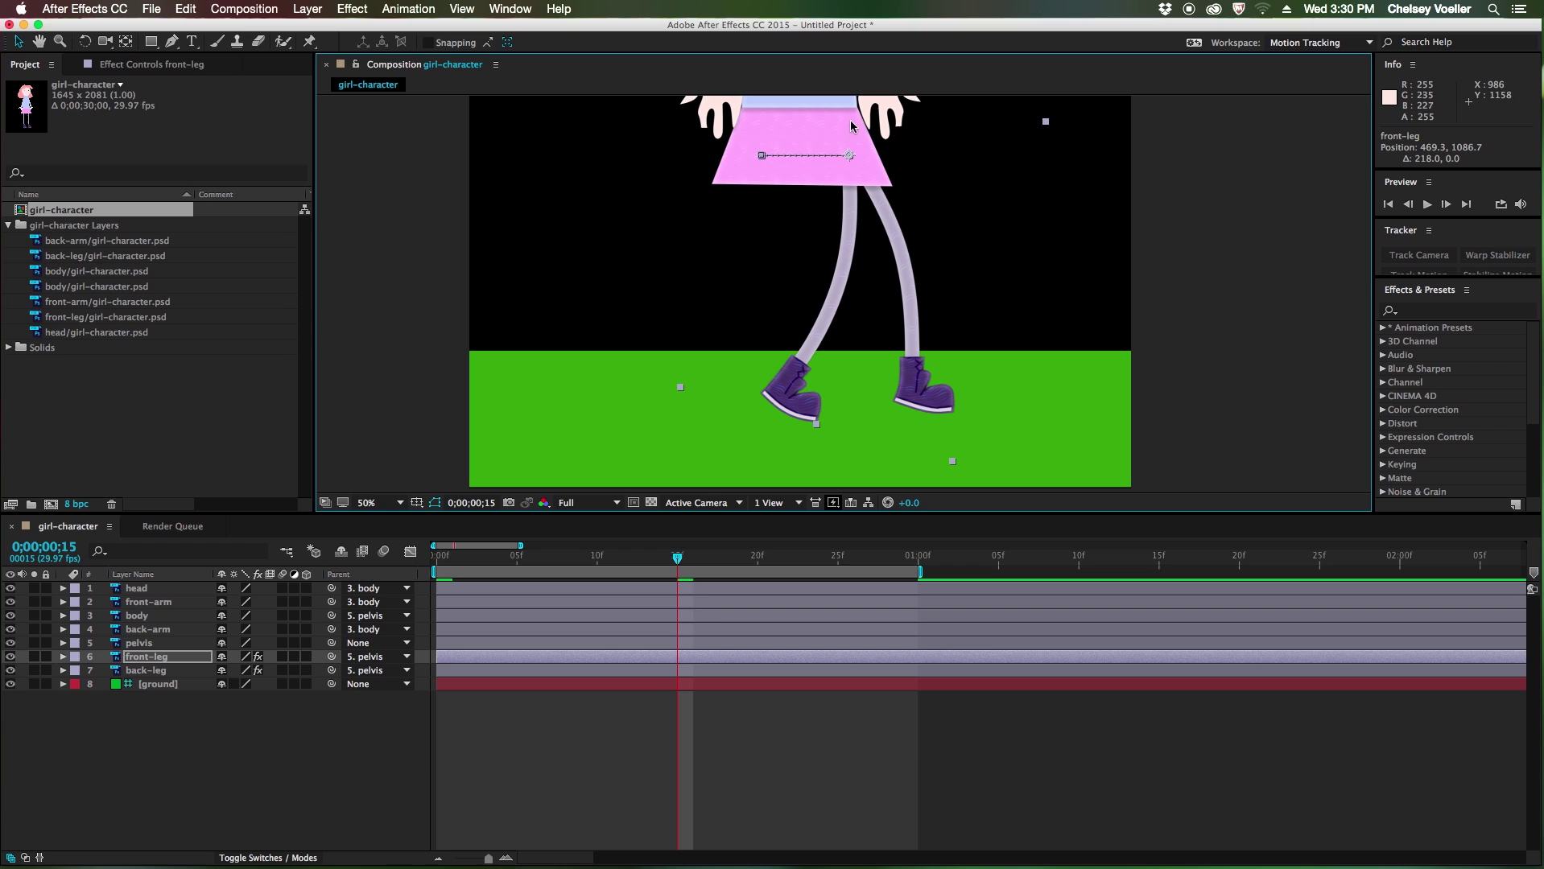
{"action": "left_click", "coordinate": [165, 672]}
{"action": "left_click_drag", "start_coordinate": [916, 359], "coordinate": [830, 359]}
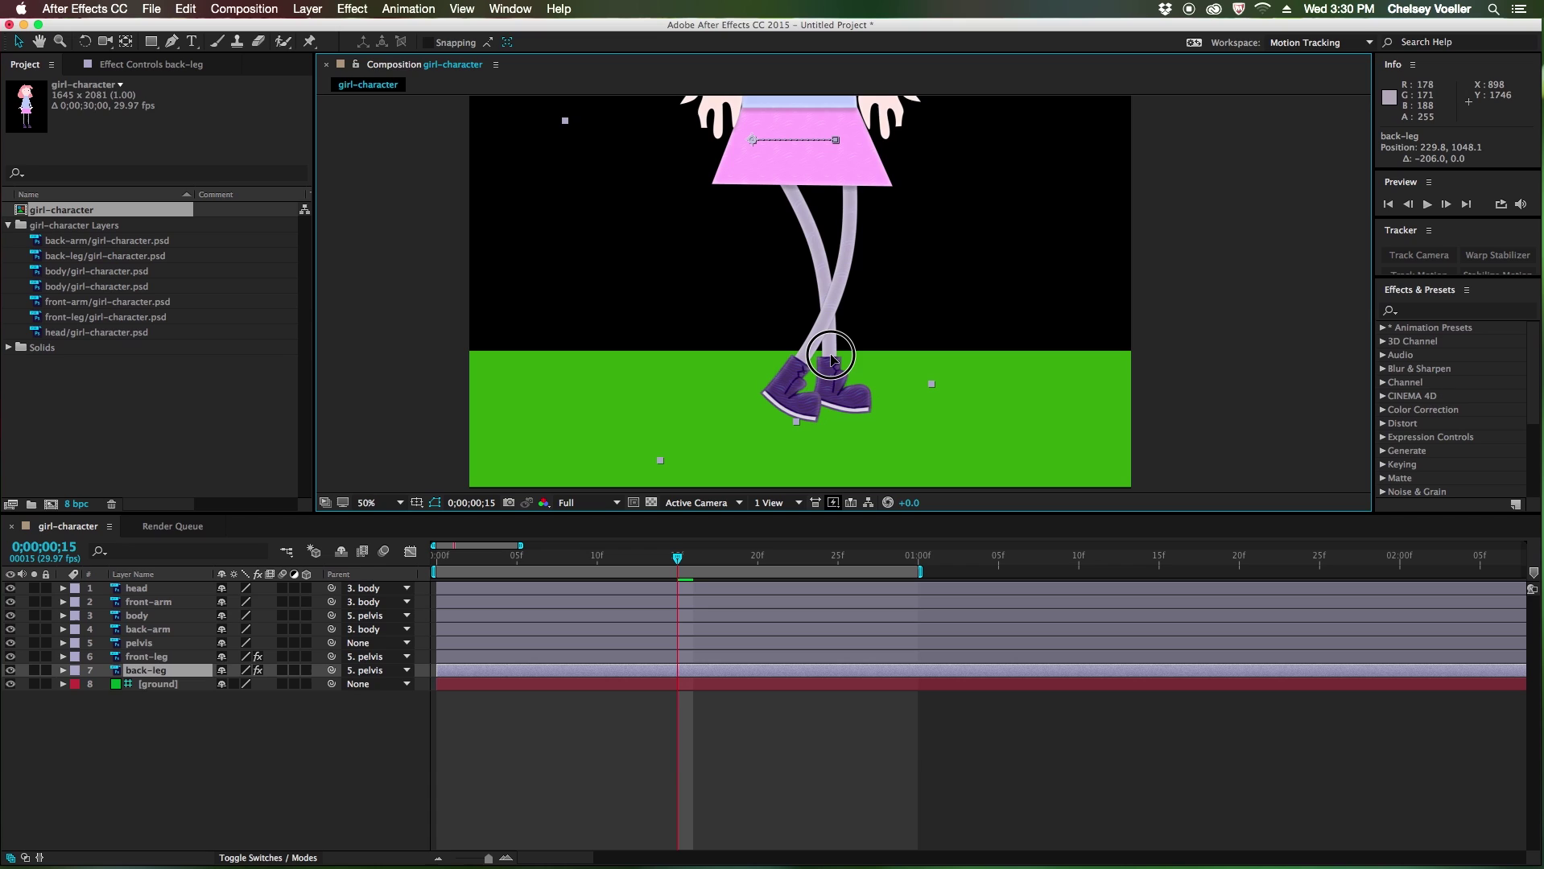
{"action": "key", "text": "F2"}
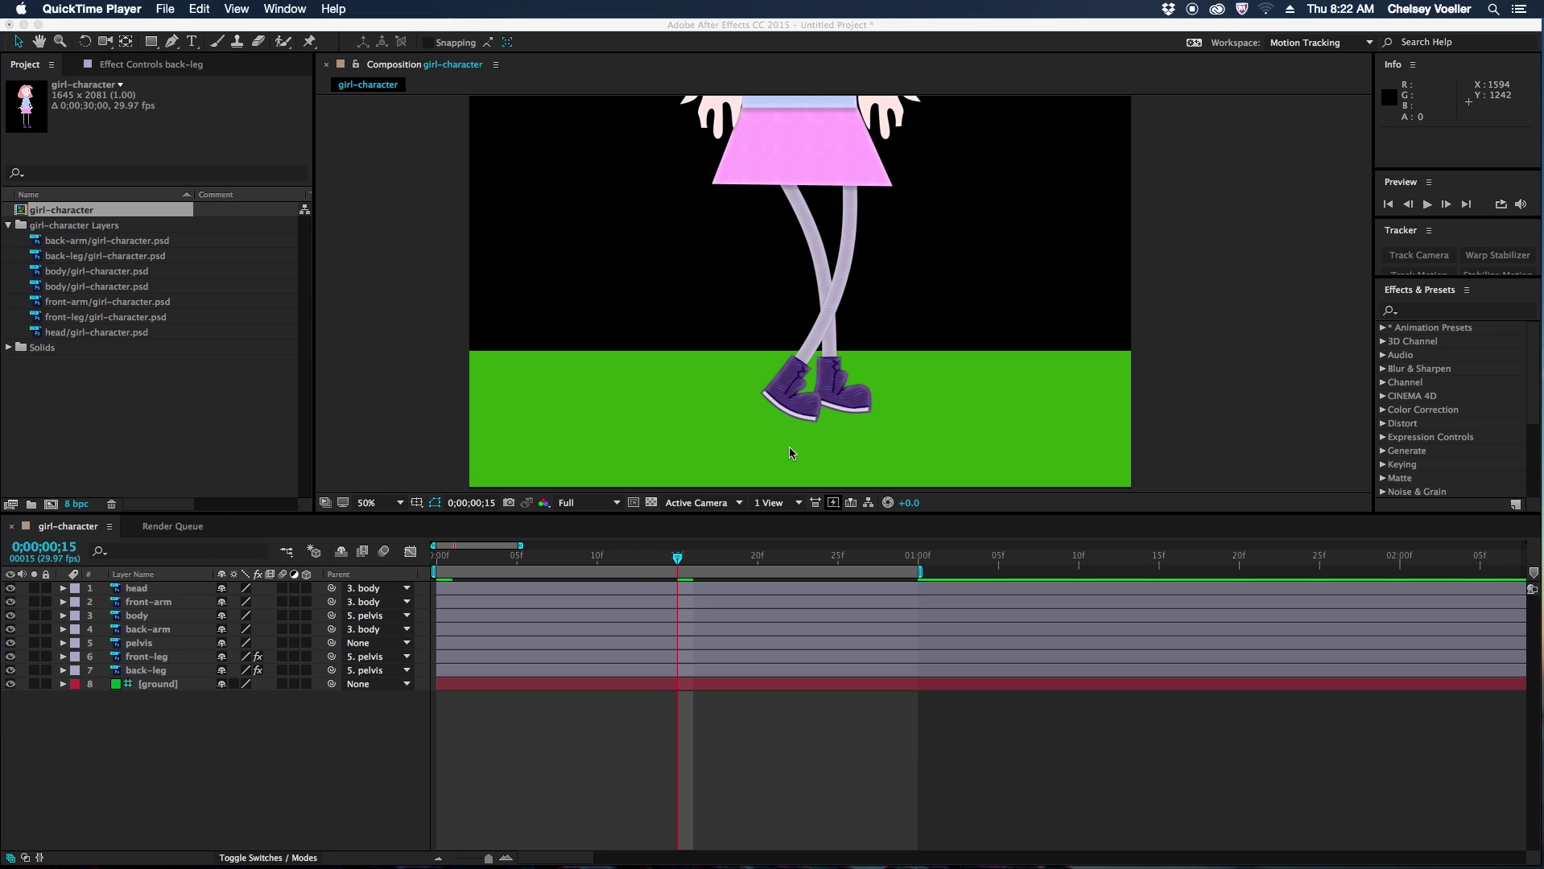
Step: At frame 15, move the front leg's foot, heel and toe pins to the right
{"action": "left_click", "coordinate": [184, 662]}
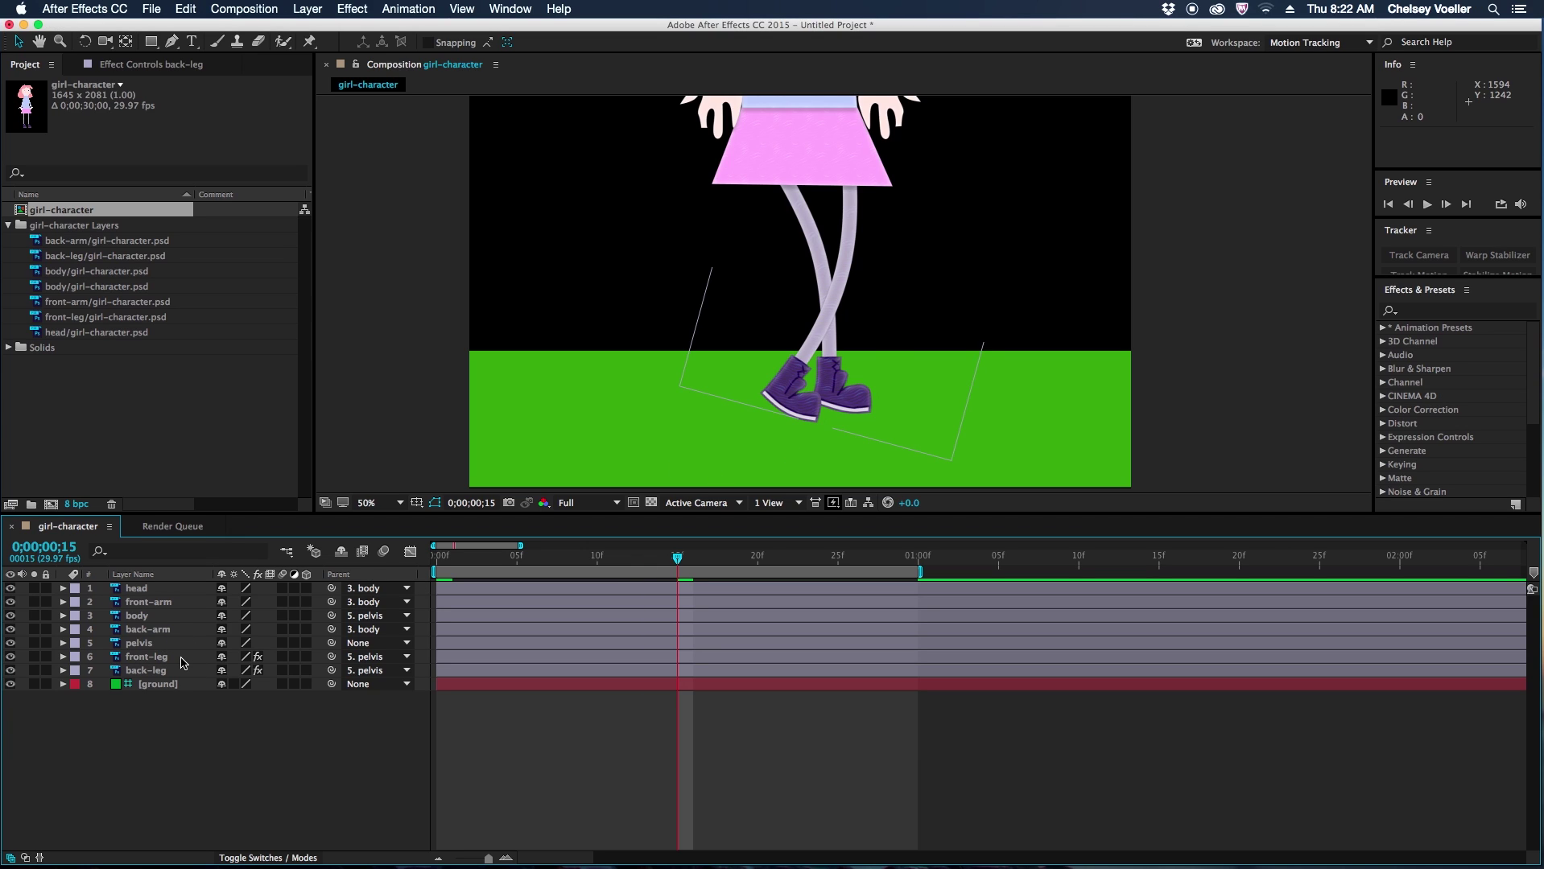
{"action": "left_click", "coordinate": [310, 42]}
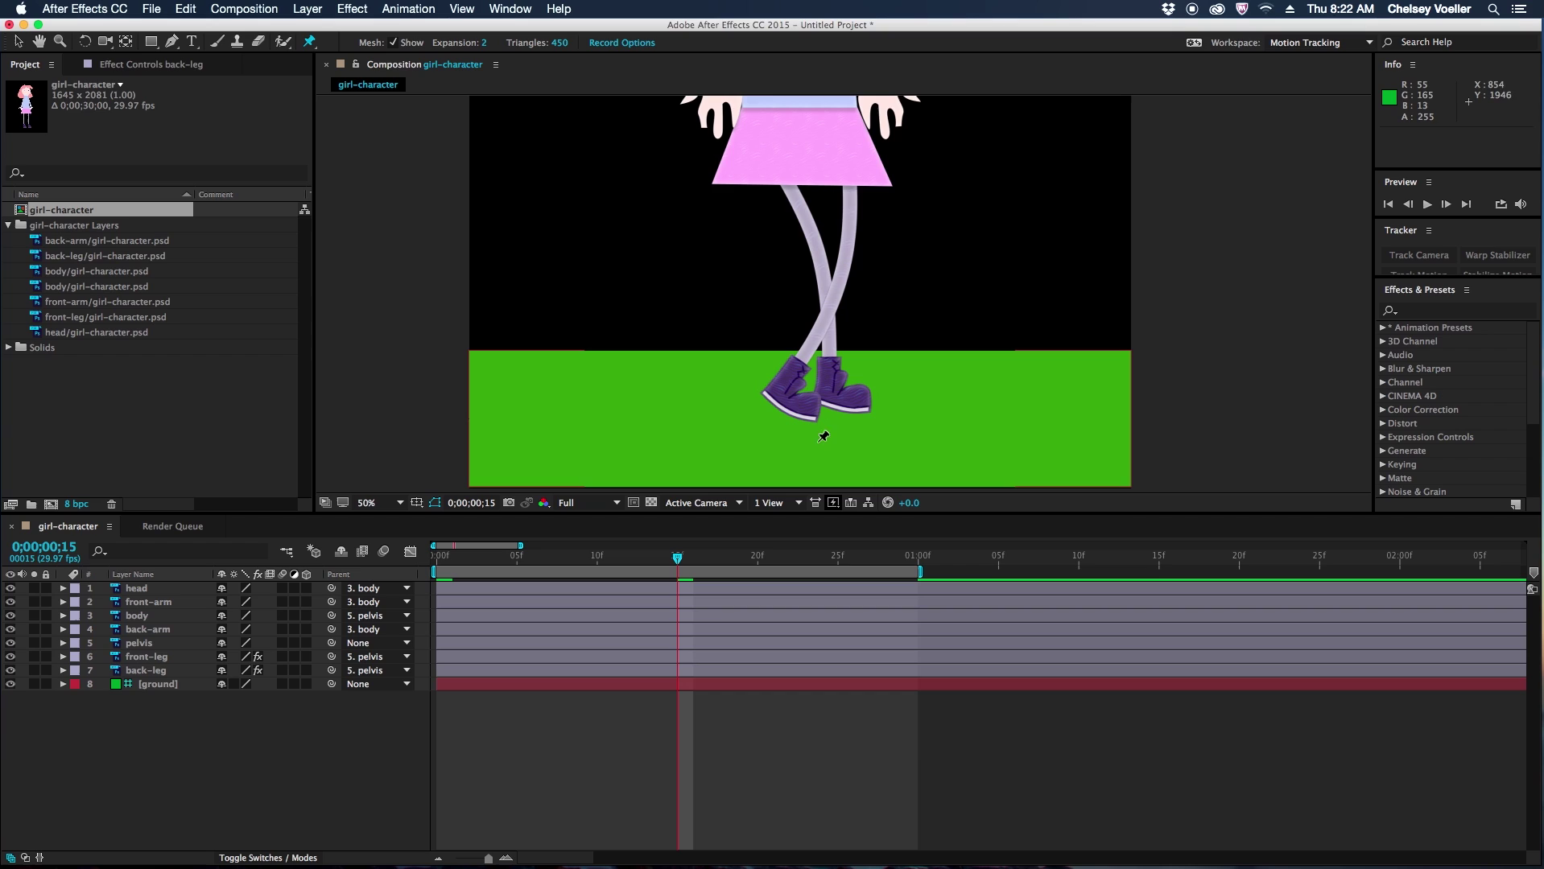
{"action": "left_click", "coordinate": [169, 660]}
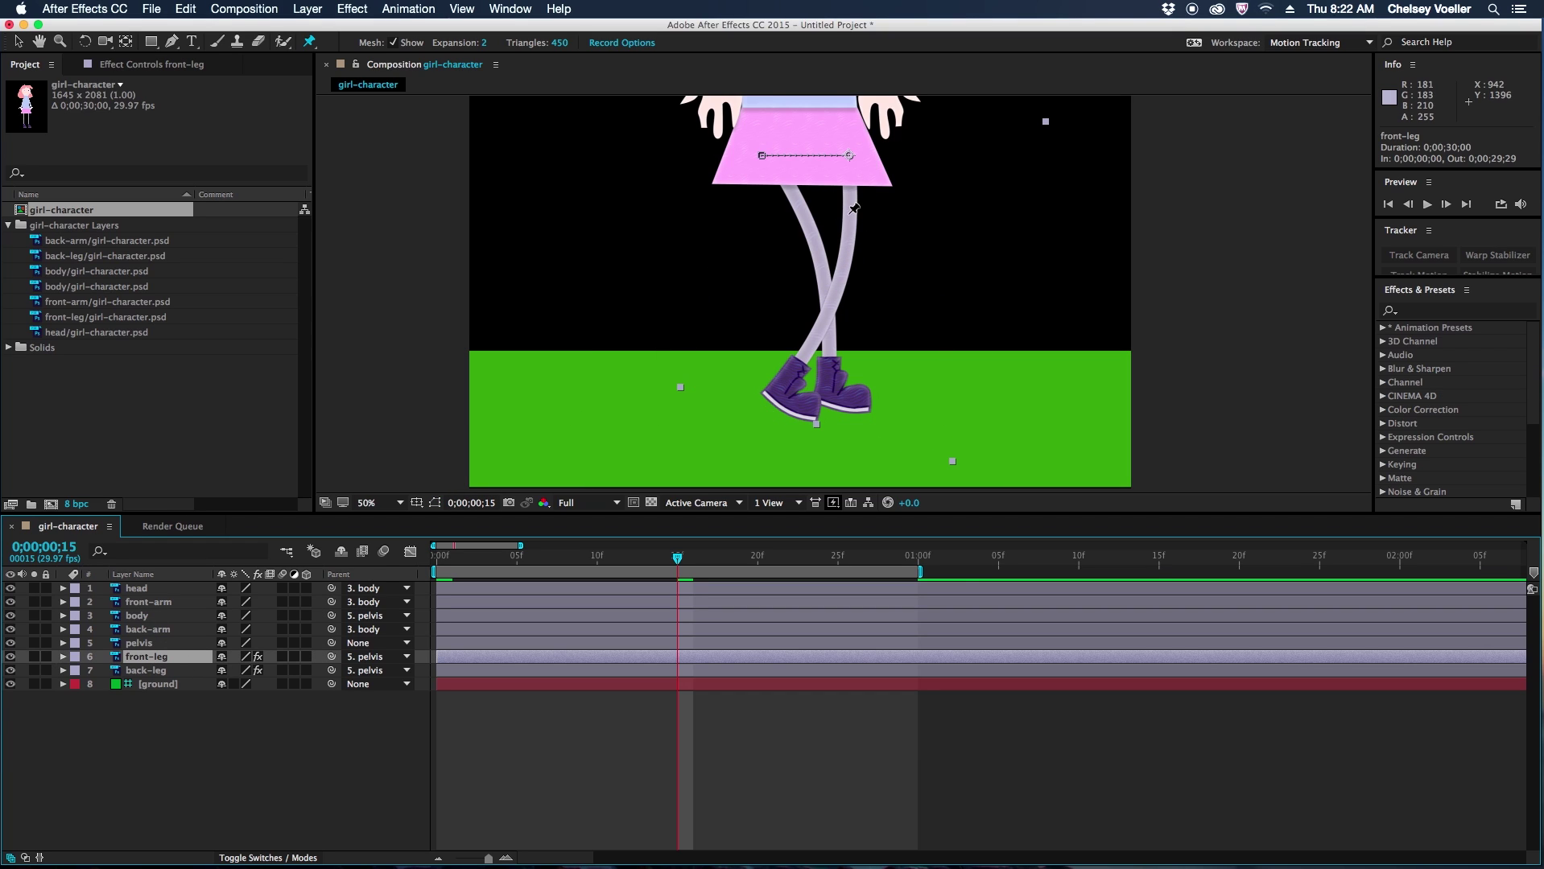
{"action": "left_click", "coordinate": [842, 266]}
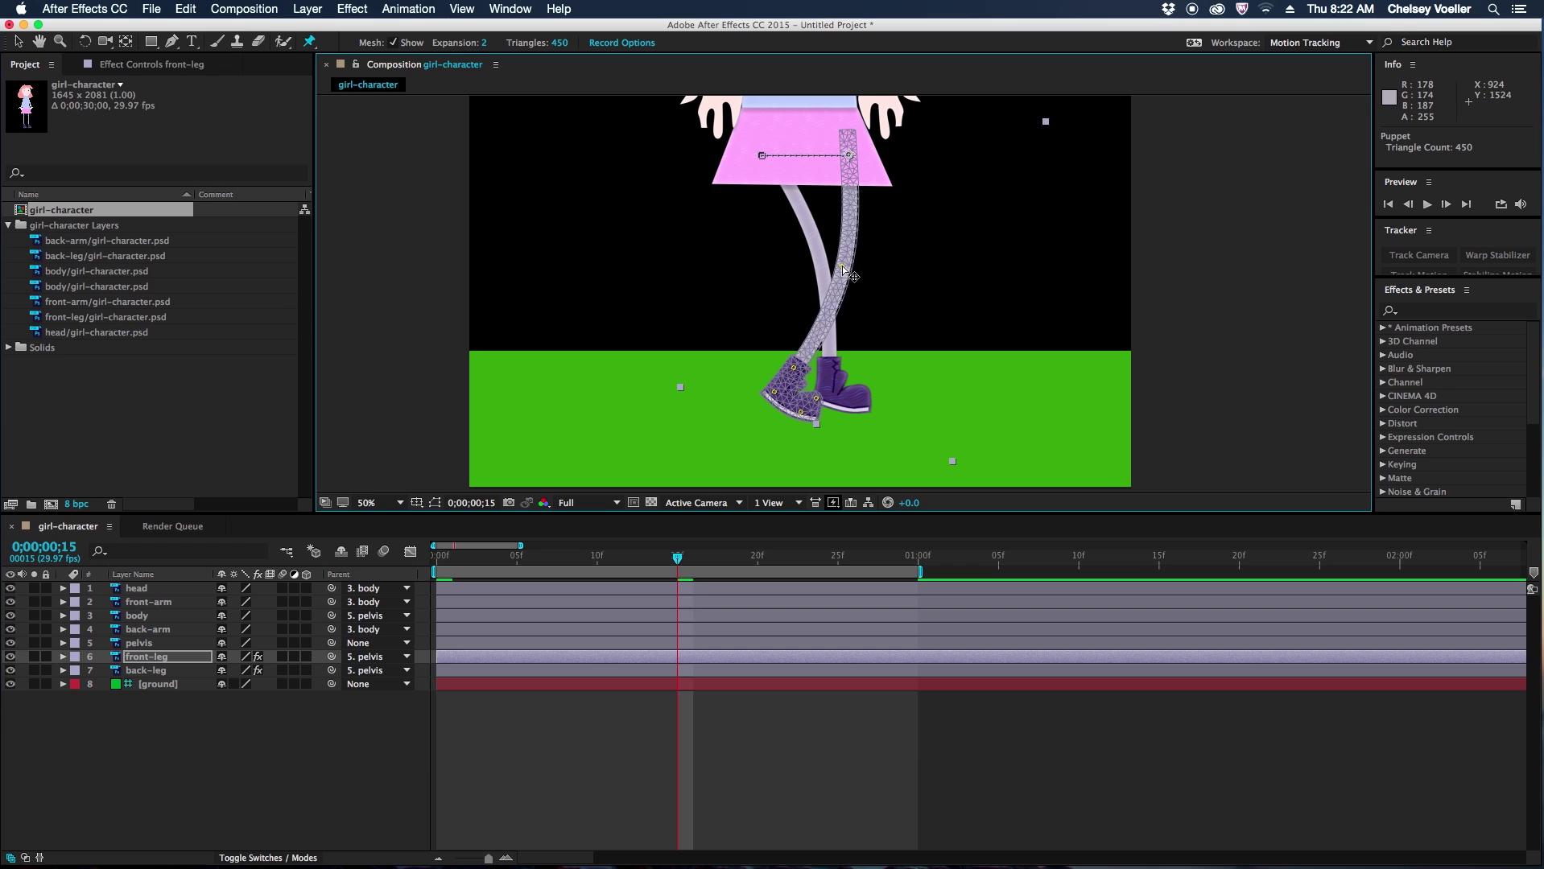
{"action": "left_click_drag", "start_coordinate": [793, 368], "coordinate": [907, 353]}
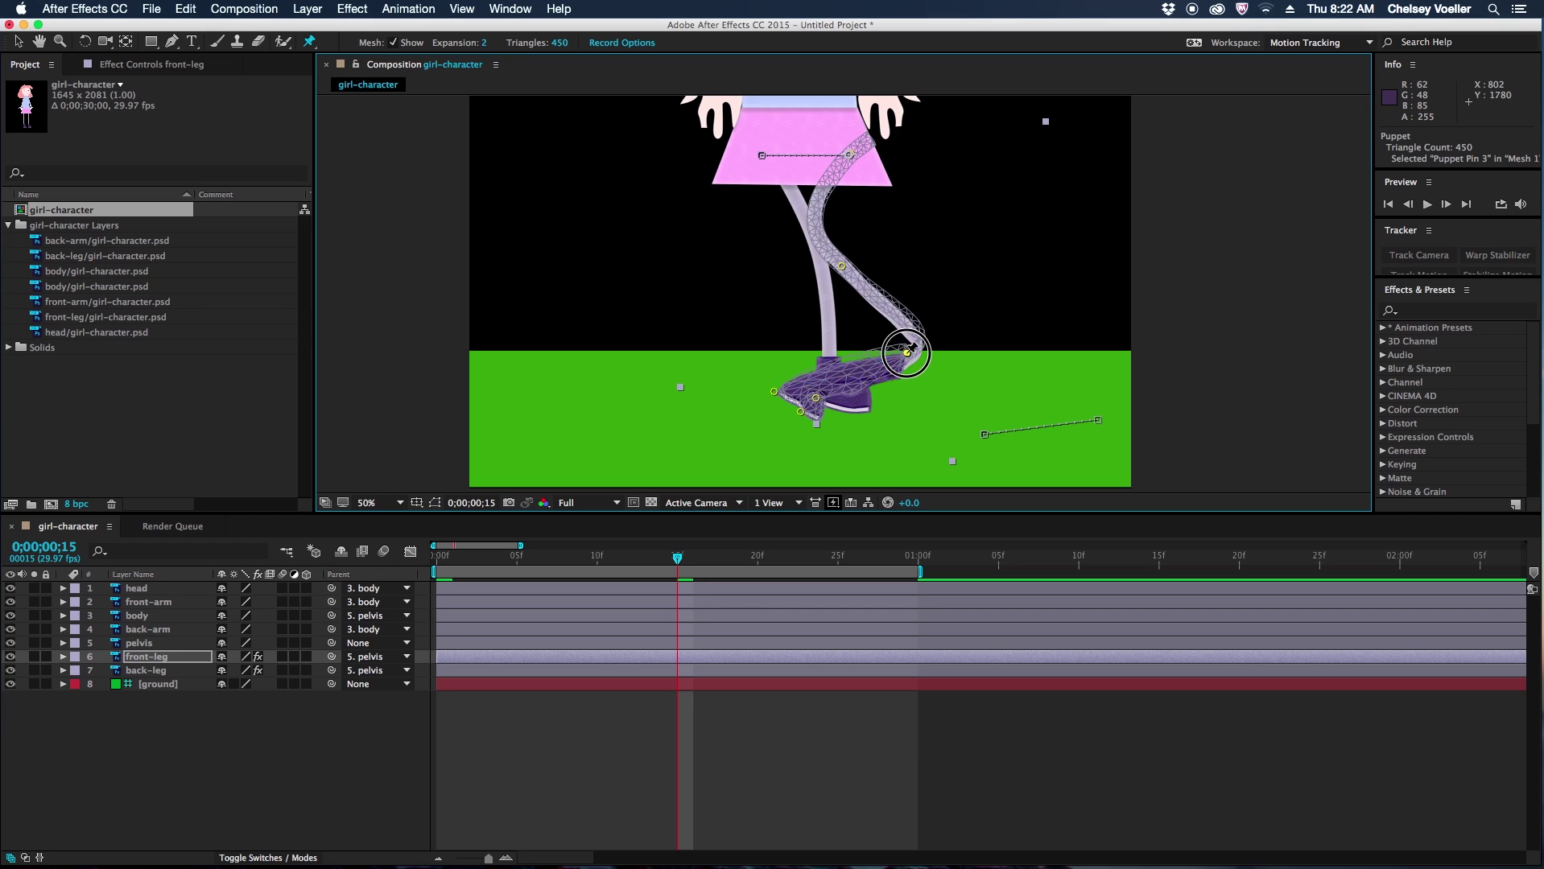
{"action": "left_click_drag", "start_coordinate": [816, 400], "coordinate": [958, 395]}
{"action": "left_click", "coordinate": [810, 407]}
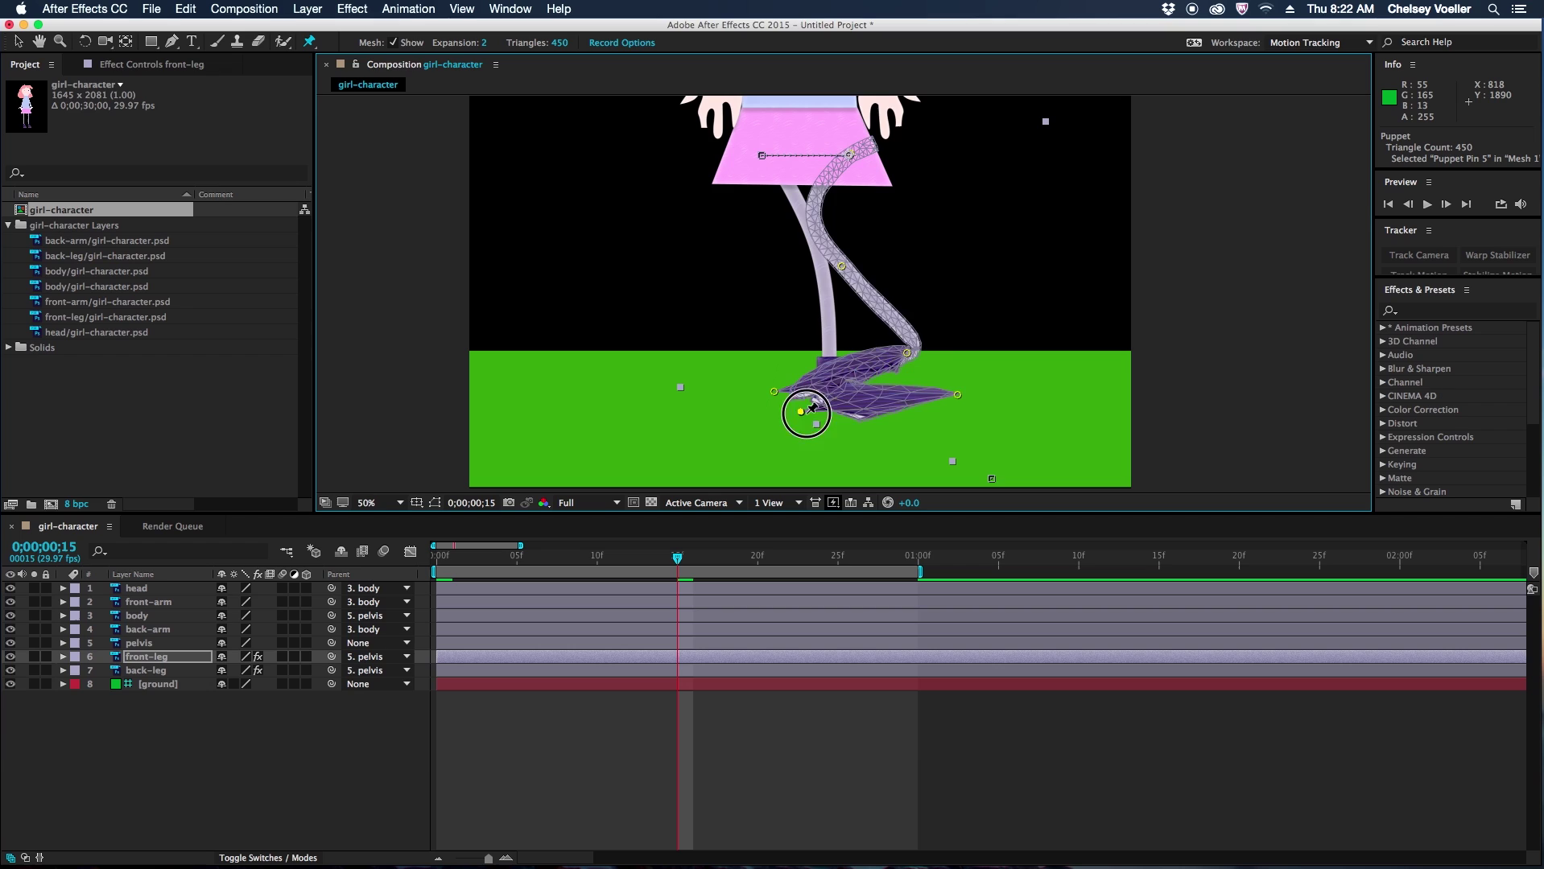
{"action": "left_click_drag", "start_coordinate": [810, 407], "coordinate": [938, 406]}
{"action": "left_click", "coordinate": [802, 388]}
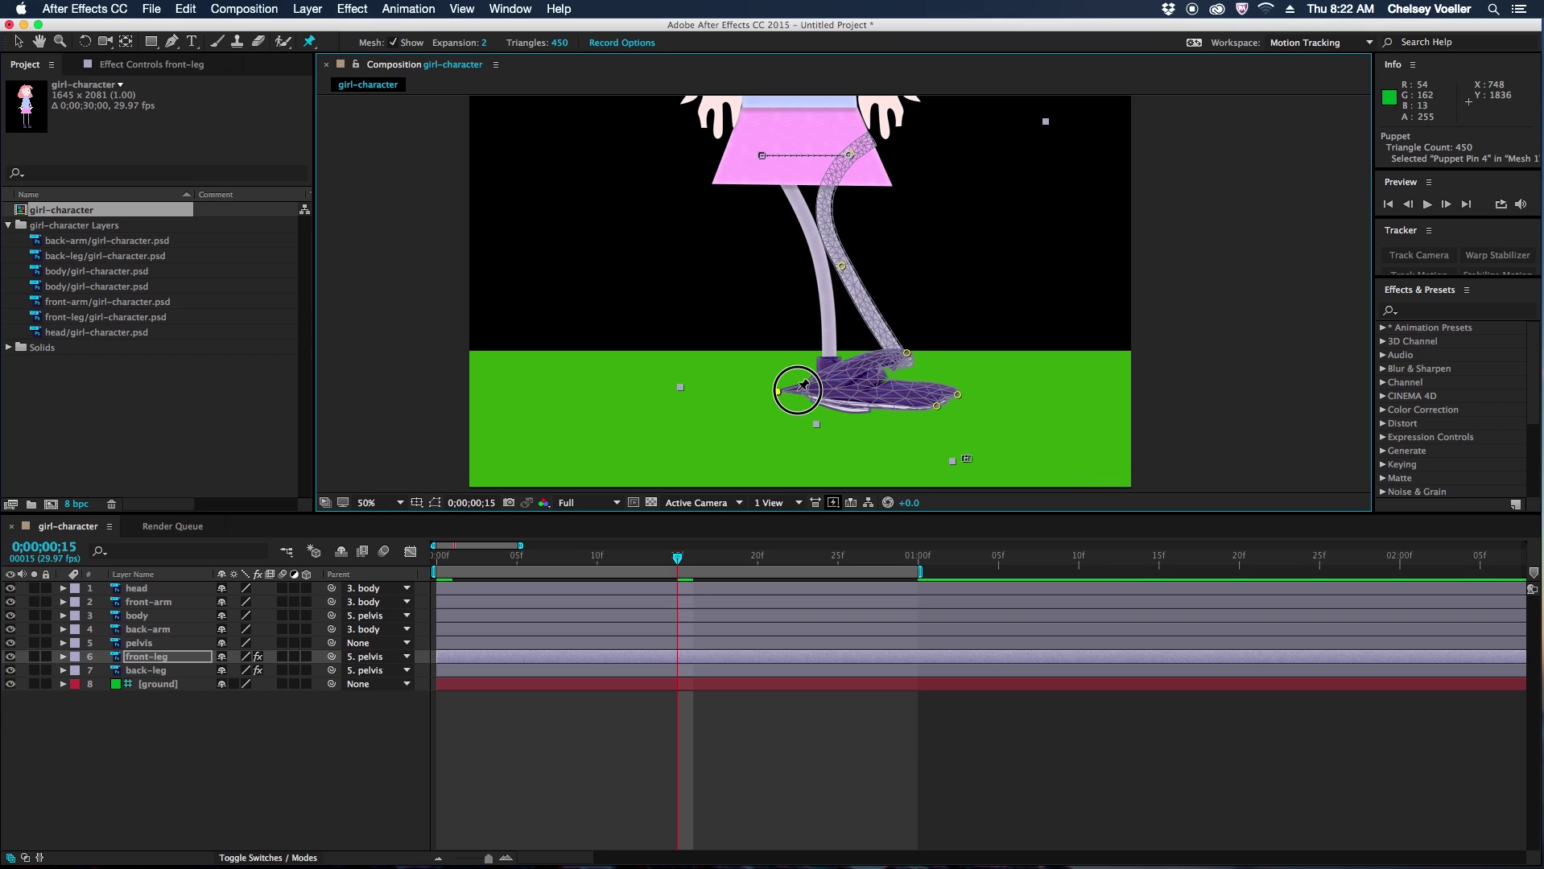
{"action": "left_click_drag", "start_coordinate": [777, 391], "coordinate": [893, 386]}
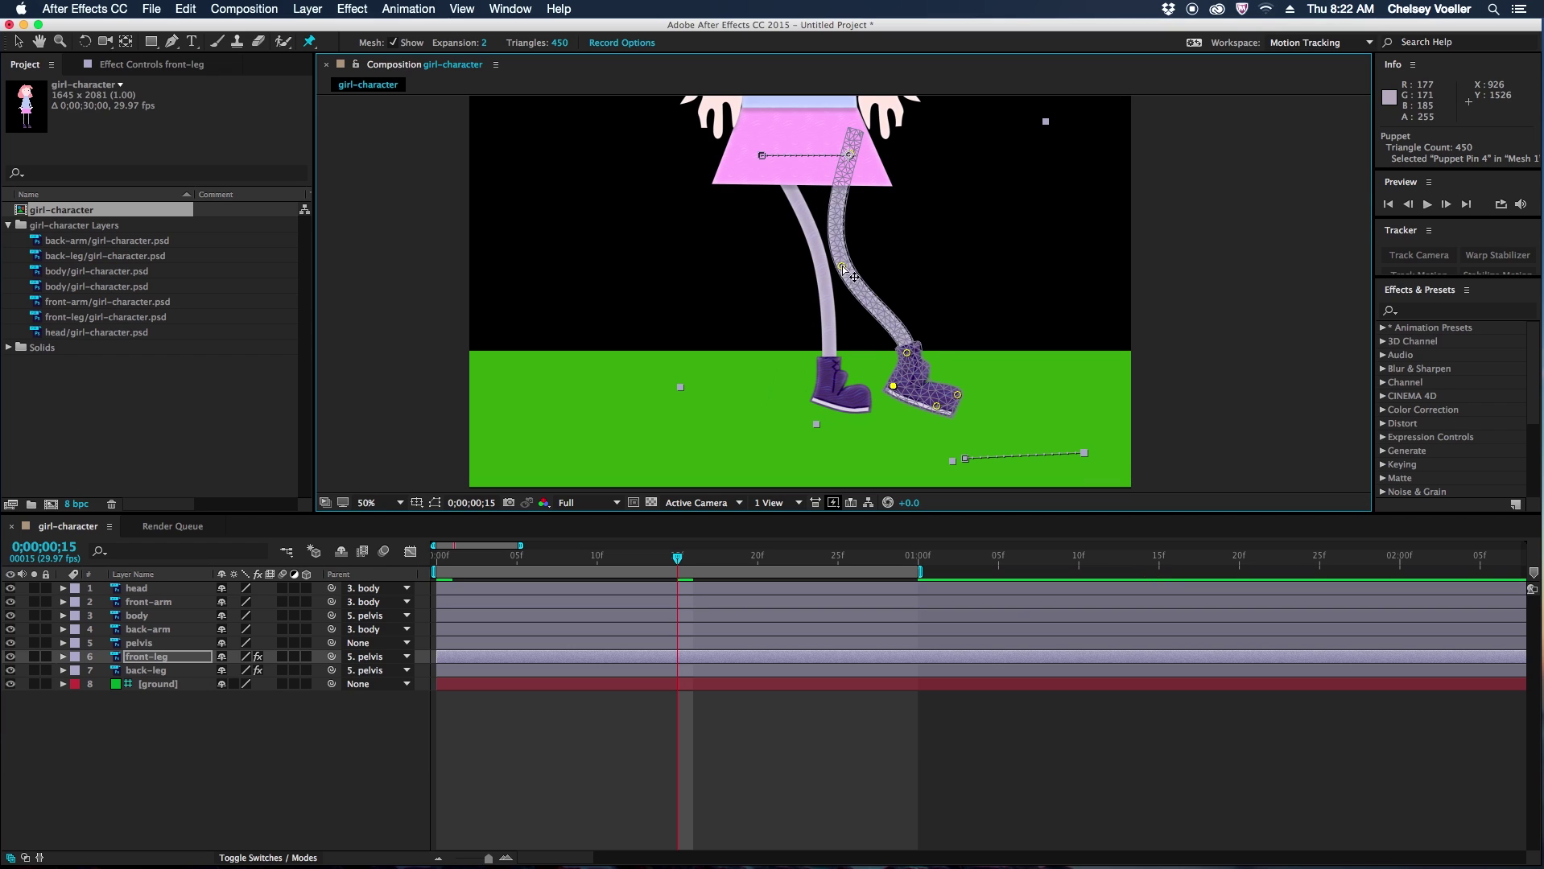
Step: Straighten the front knee and flatten the front foot onto the ground
{"action": "left_click_drag", "start_coordinate": [843, 268], "coordinate": [885, 258]}
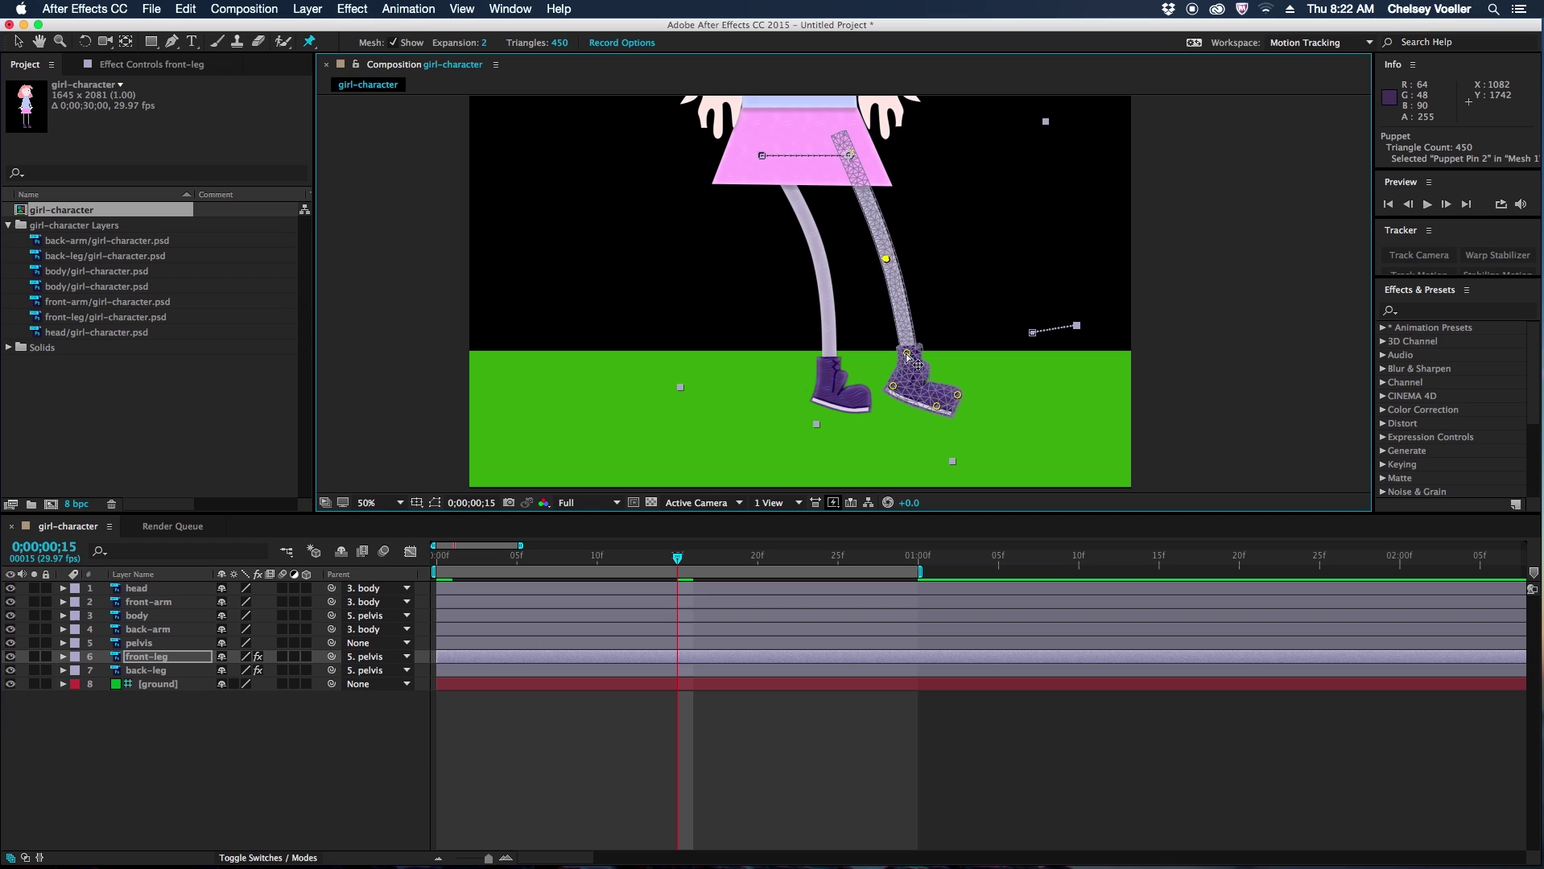
{"action": "left_click_drag", "start_coordinate": [908, 359], "coordinate": [945, 380]}
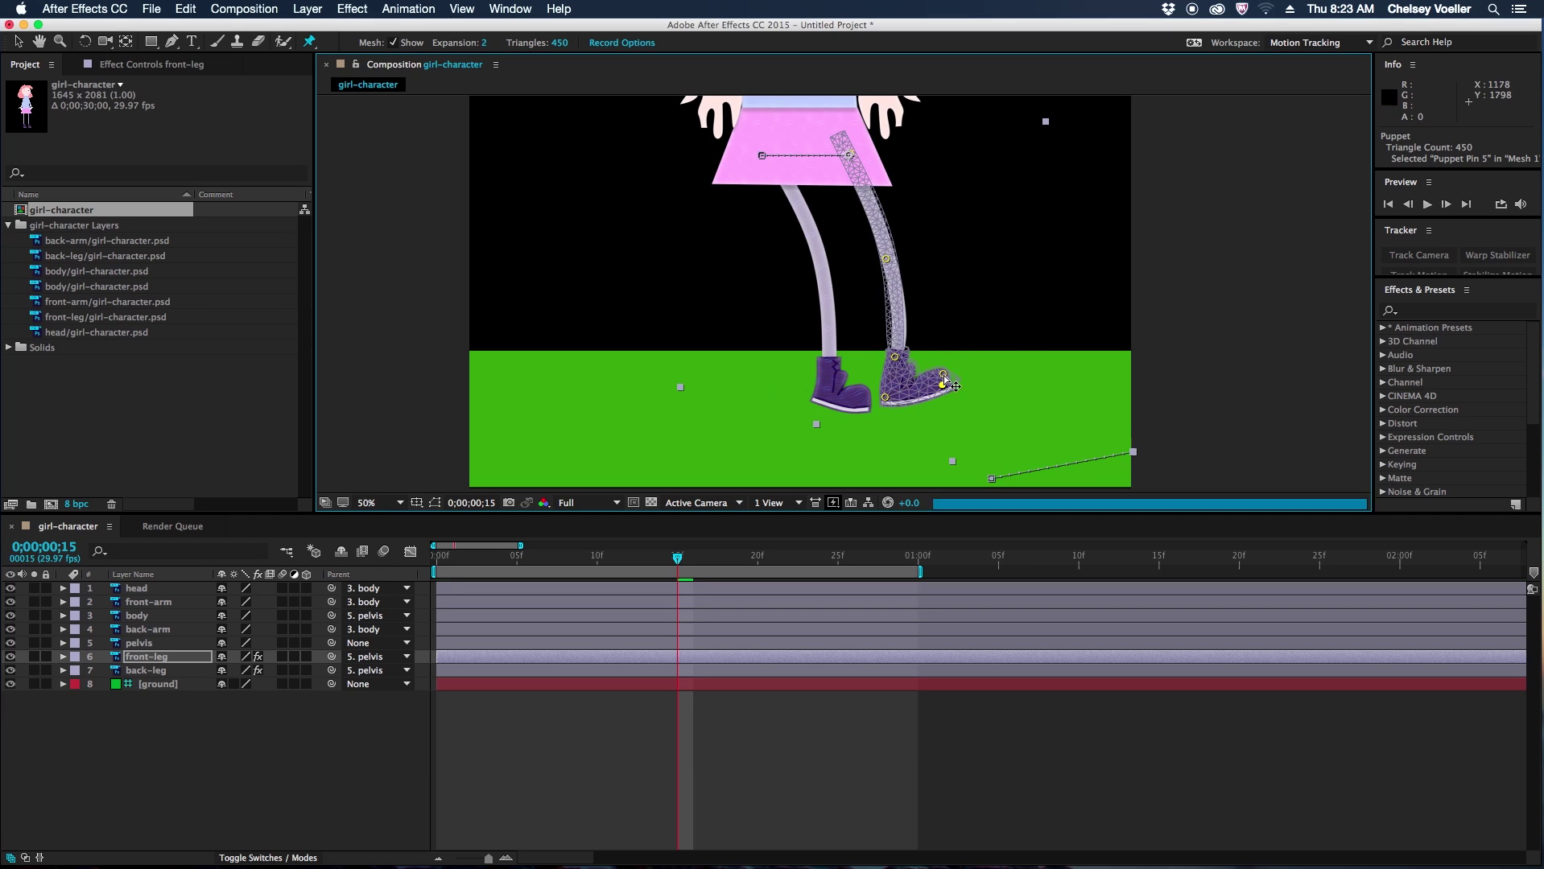
{"action": "left_click_drag", "start_coordinate": [886, 258], "coordinate": [873, 251]}
{"action": "left_click", "coordinate": [896, 351]}
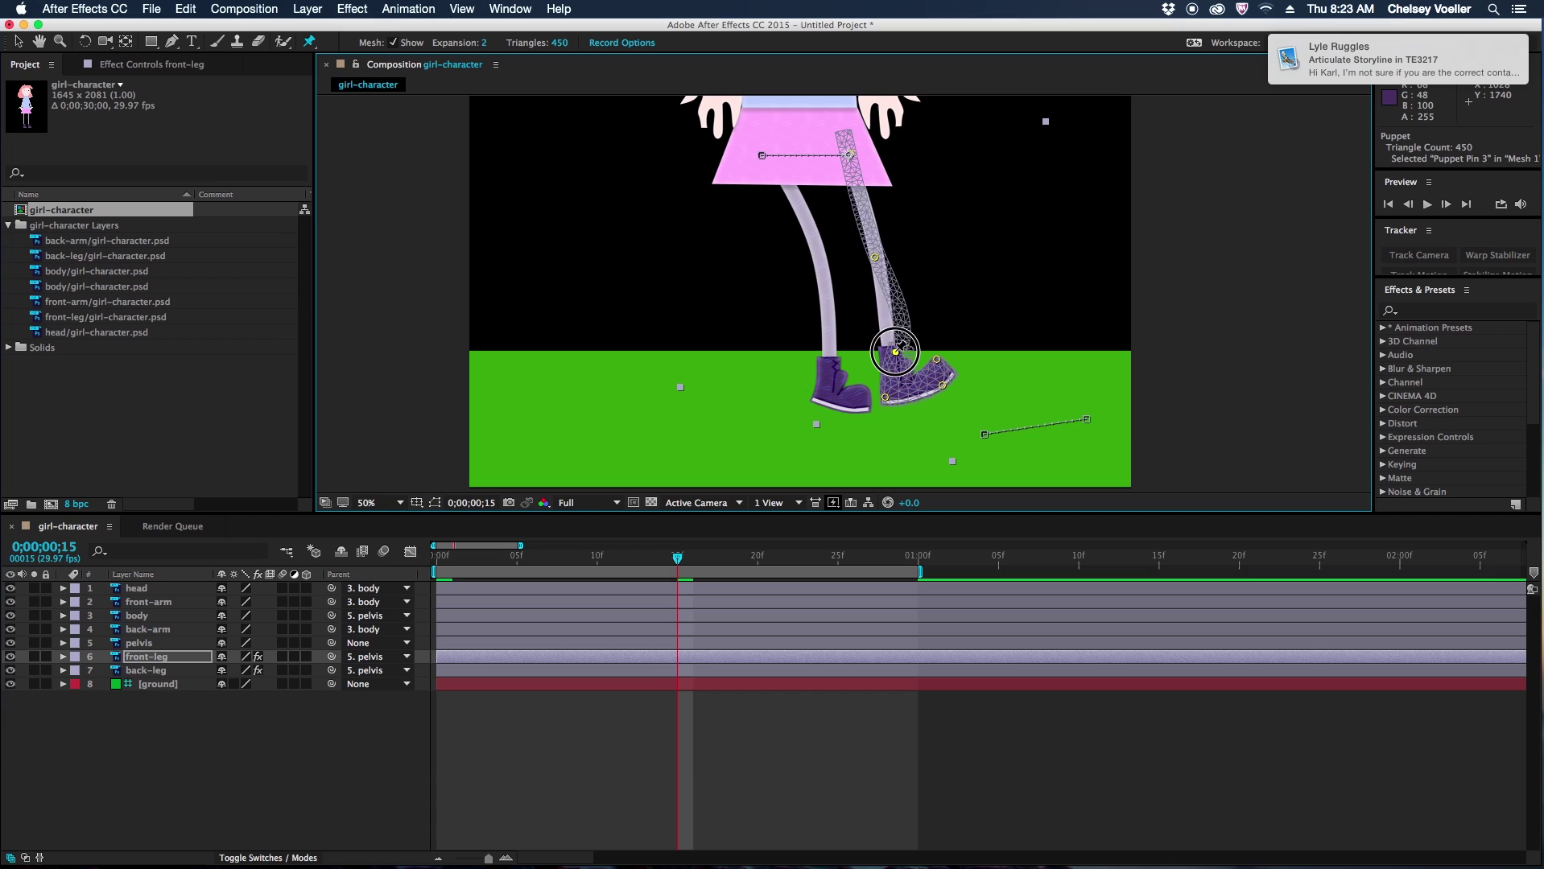
{"action": "left_click_drag", "start_coordinate": [896, 352], "coordinate": [937, 368]}
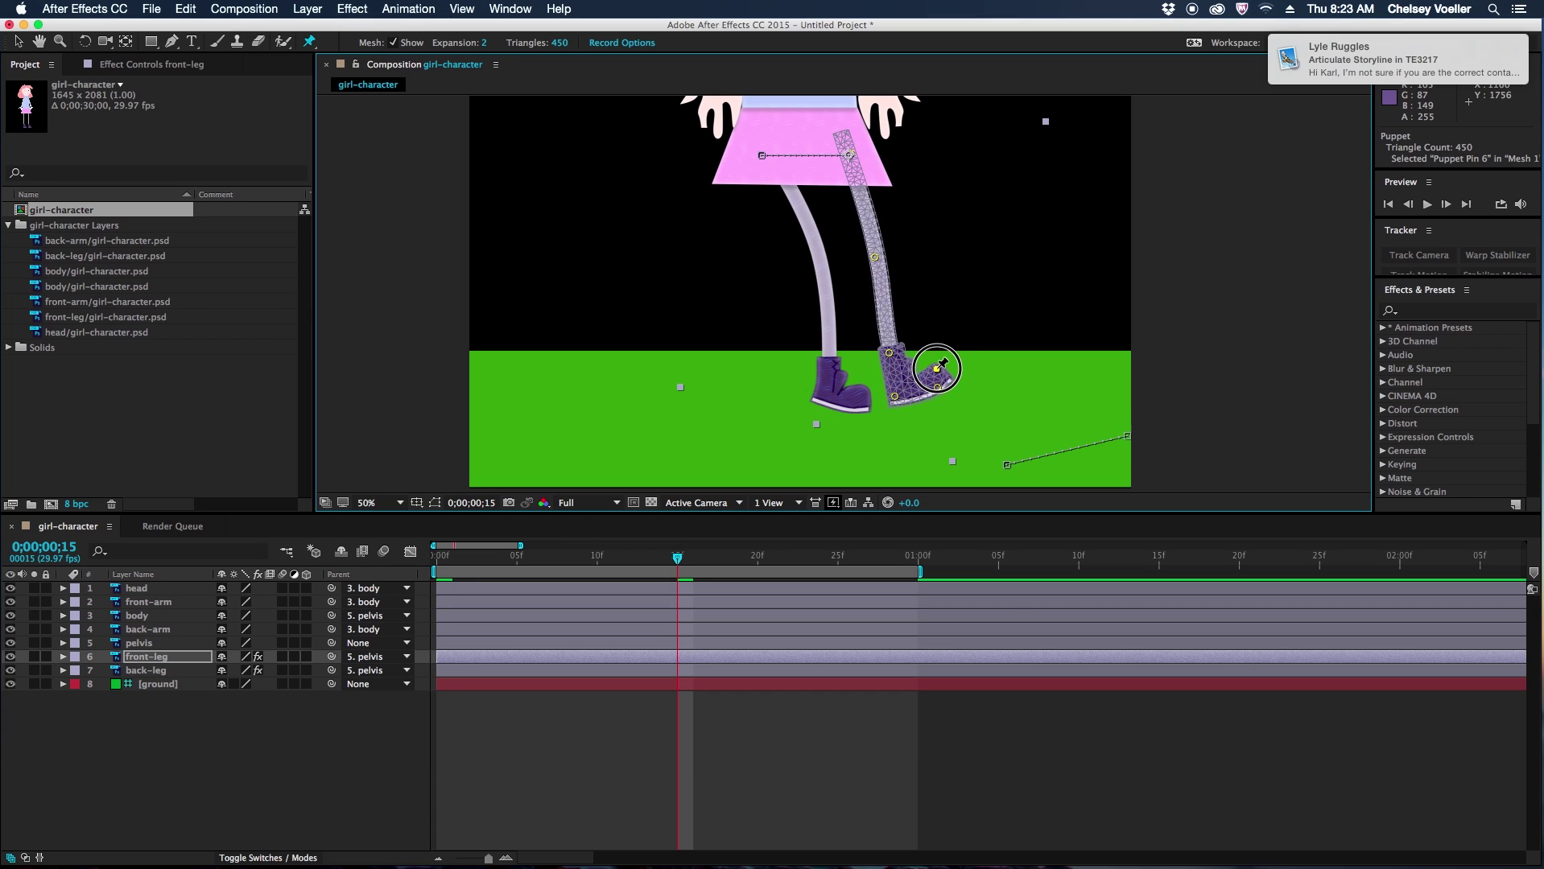
{"action": "left_click_drag", "start_coordinate": [875, 257], "coordinate": [877, 254]}
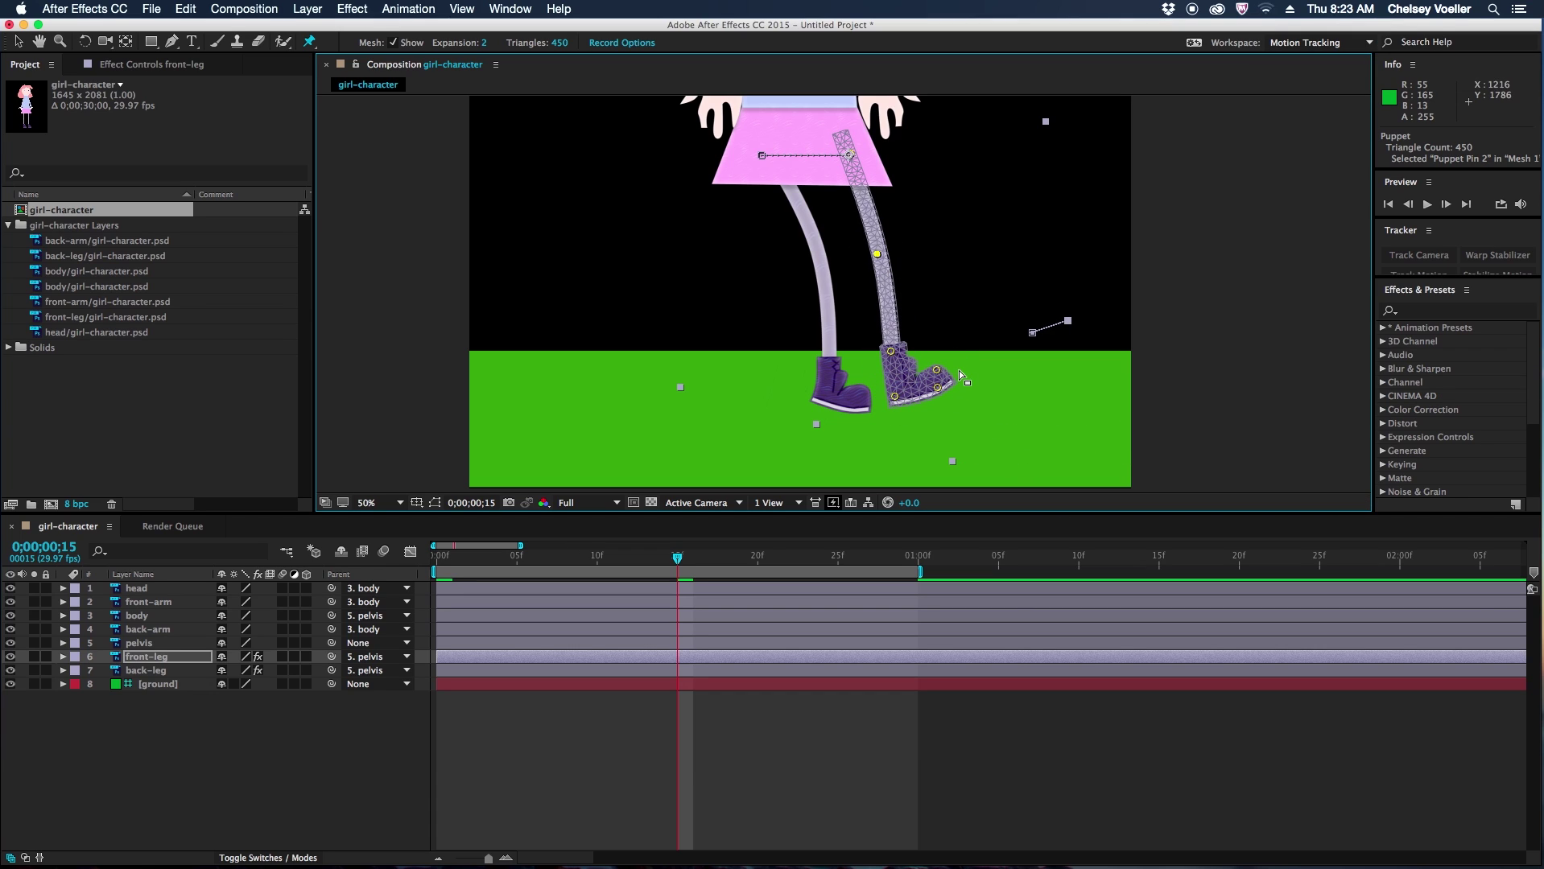
Step: Reshape the back leg's puppet pins so it bends left with the shoe flat
{"action": "left_click", "coordinate": [173, 672]}
{"action": "left_click_drag", "start_coordinate": [830, 351], "coordinate": [734, 369]}
{"action": "left_click_drag", "start_coordinate": [820, 407], "coordinate": [708, 359]}
{"action": "left_click", "coordinate": [759, 372]}
{"action": "left_click", "coordinate": [700, 394]}
{"action": "left_click_drag", "start_coordinate": [744, 251], "coordinate": [740, 249]}
{"action": "left_click_drag", "start_coordinate": [744, 401], "coordinate": [748, 379]}
{"action": "left_click", "coordinate": [709, 357]}
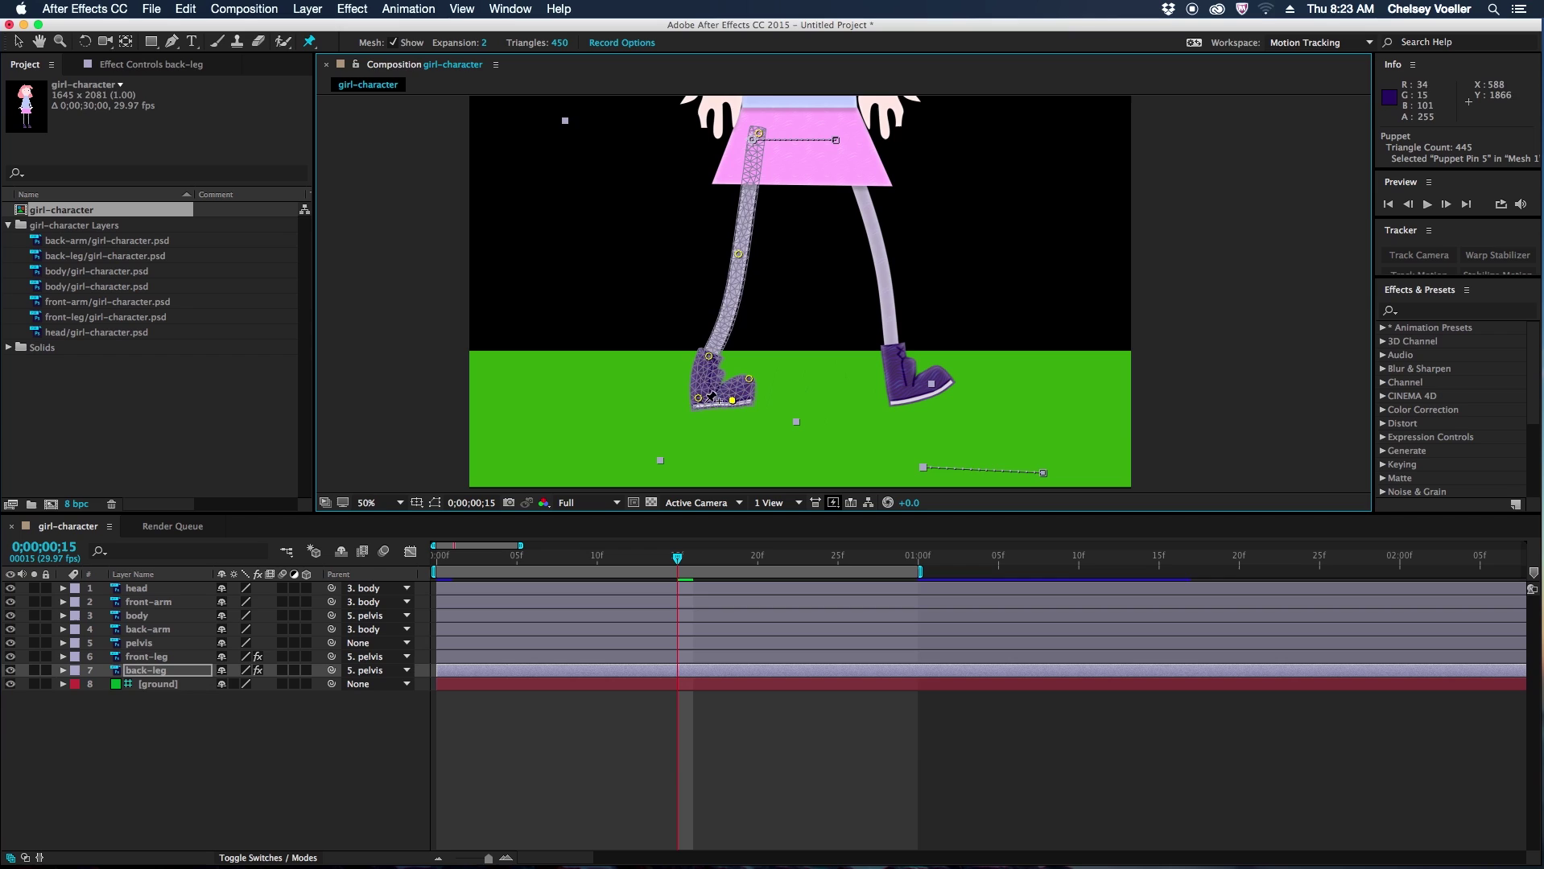
{"action": "mouse_move", "coordinate": [749, 378]}
{"action": "left_mouse_down"}
{"action": "mouse_move", "coordinate": [691, 390]}
{"action": "mouse_move", "coordinate": [738, 384]}
{"action": "left_mouse_up"}
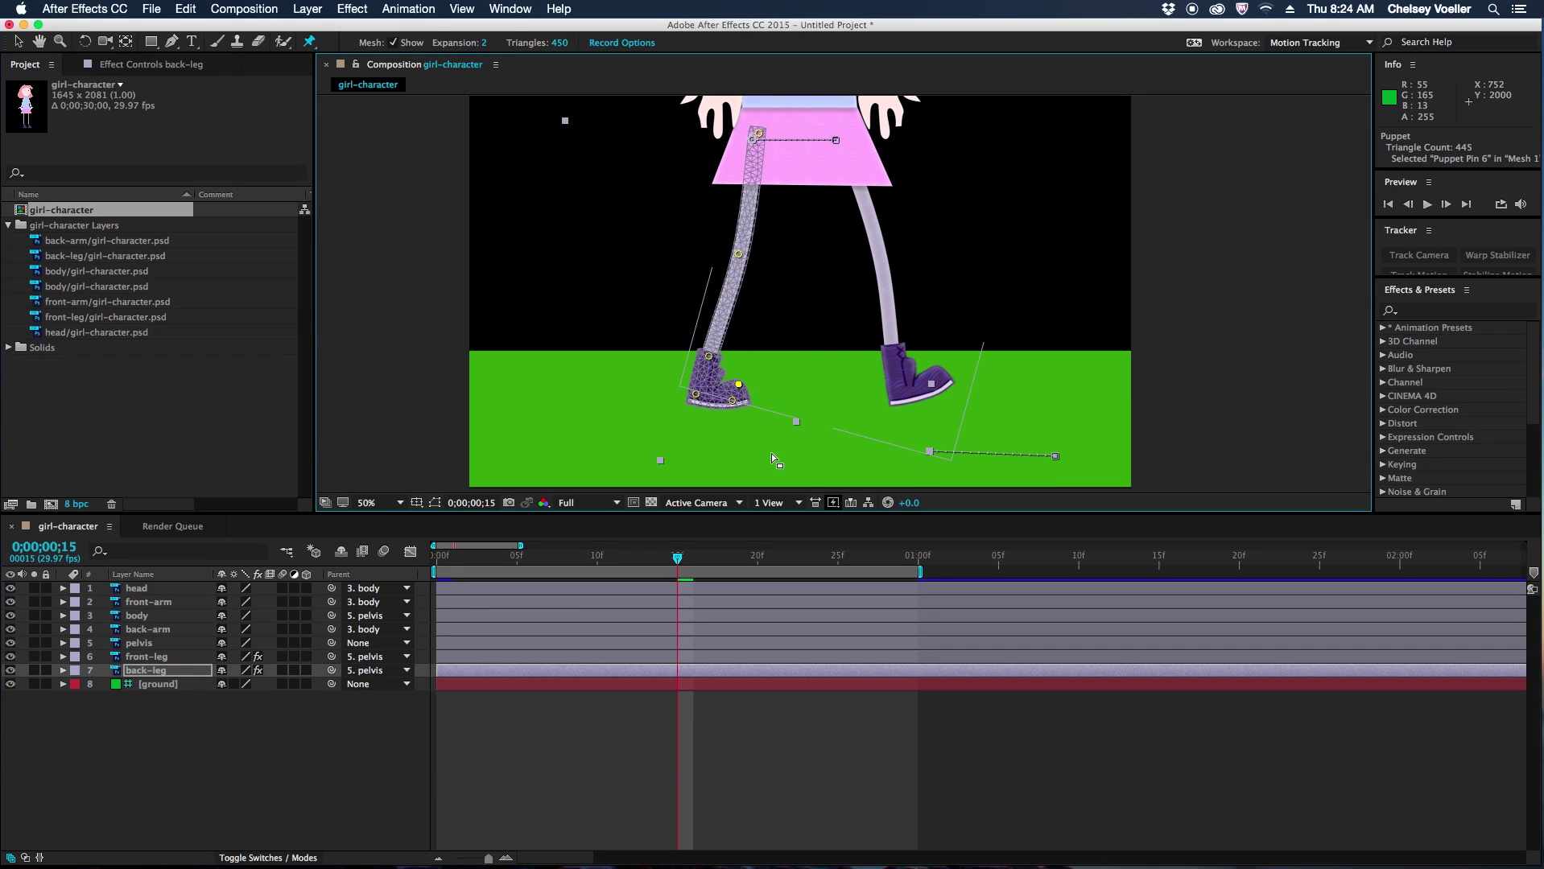
Step: Reveal the front leg's Position keyframes and return to the start of the timeline
{"action": "left_click", "coordinate": [545, 655]}
{"action": "key", "text": "u"}
{"action": "key", "text": "Home"}
{"action": "left_click_drag", "start_coordinate": [438, 573], "coordinate": [564, 556]}
{"action": "key", "text": "super+z"}
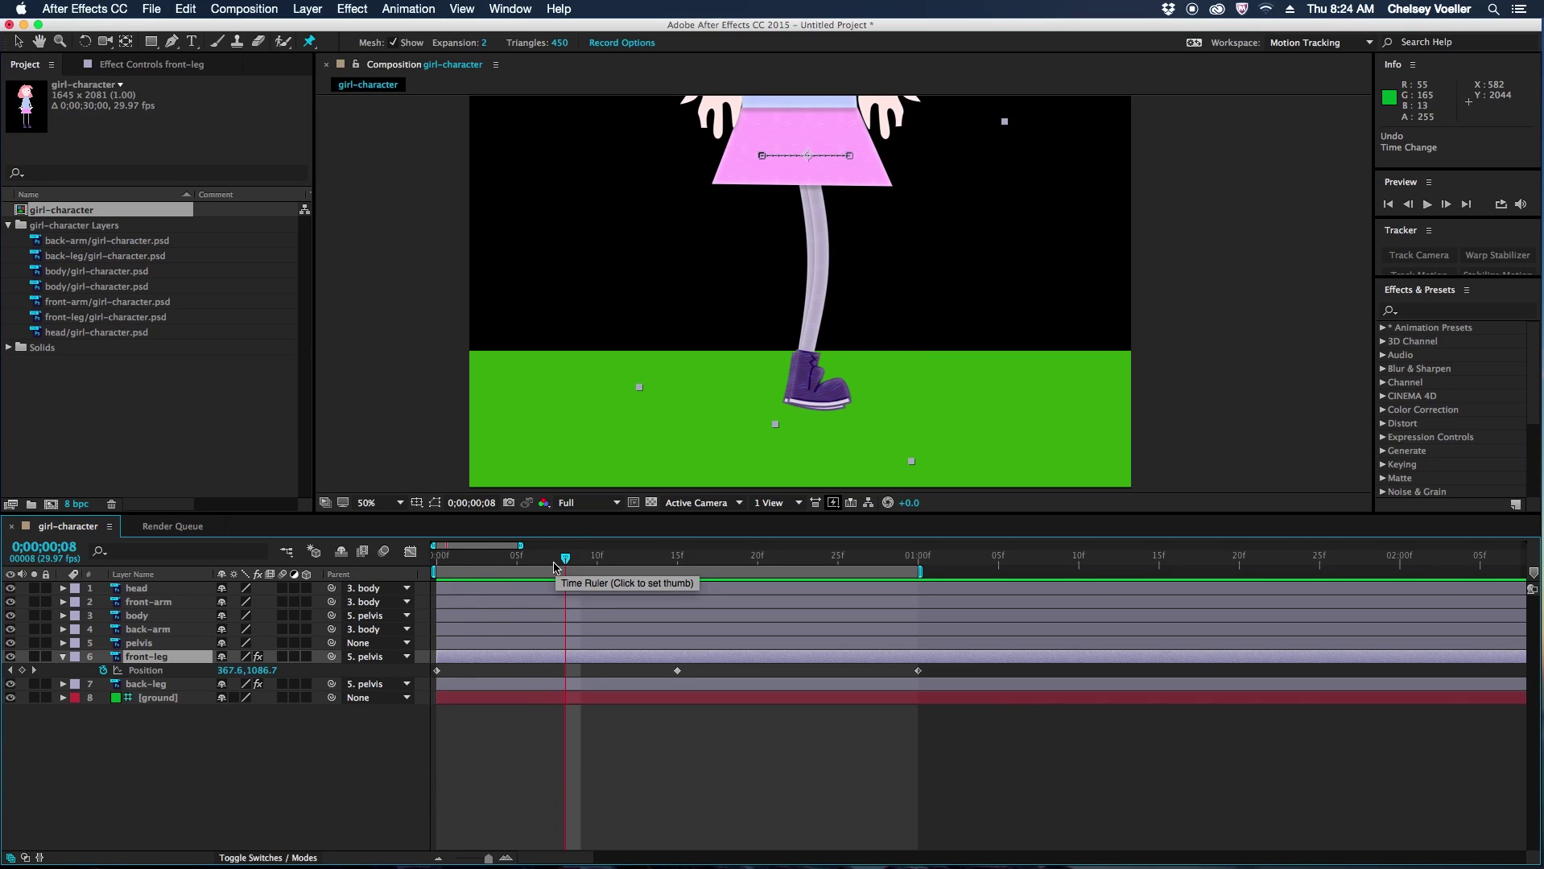
Step: Drag the front leg's puppet pins to raise the knee and lift the foot off the ground
{"action": "left_click", "coordinate": [833, 268]}
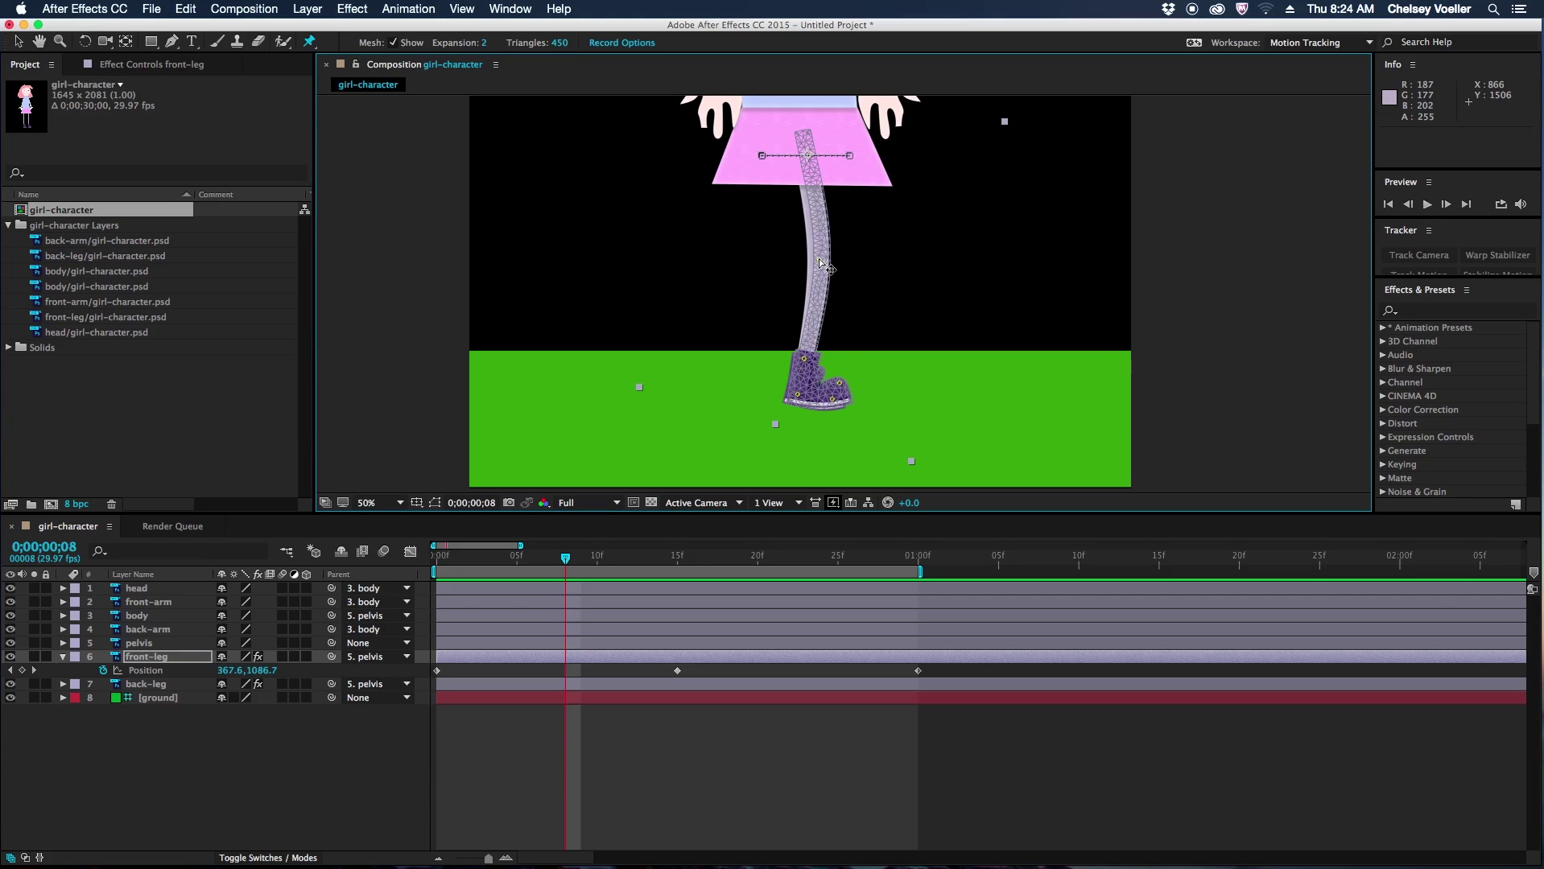
{"action": "left_click_drag", "start_coordinate": [821, 264], "coordinate": [885, 242]}
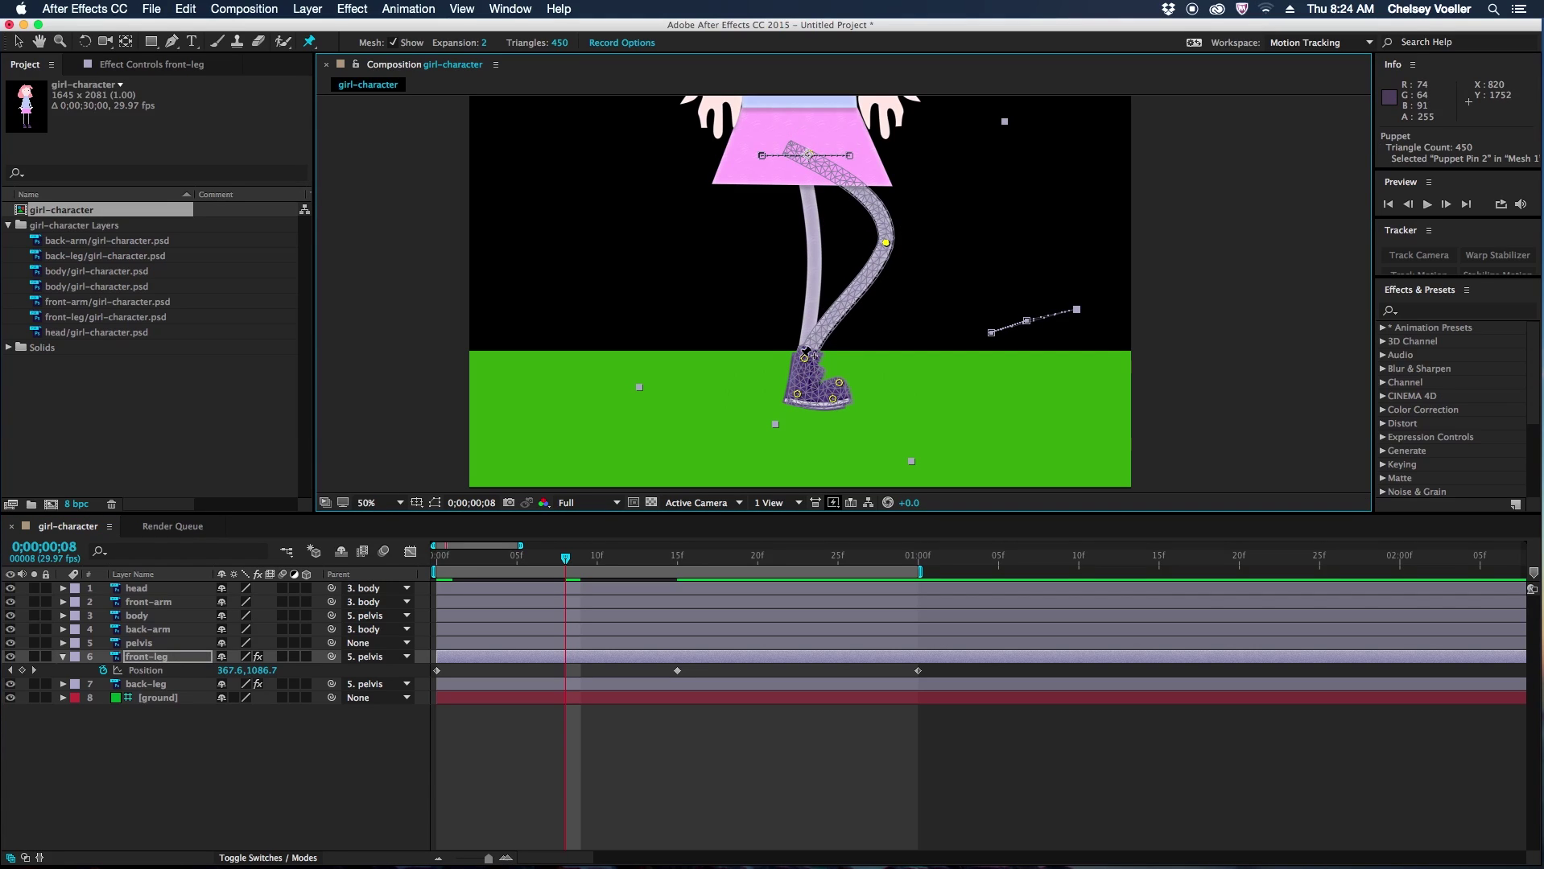
{"action": "left_click_drag", "start_coordinate": [805, 356], "coordinate": [817, 291]}
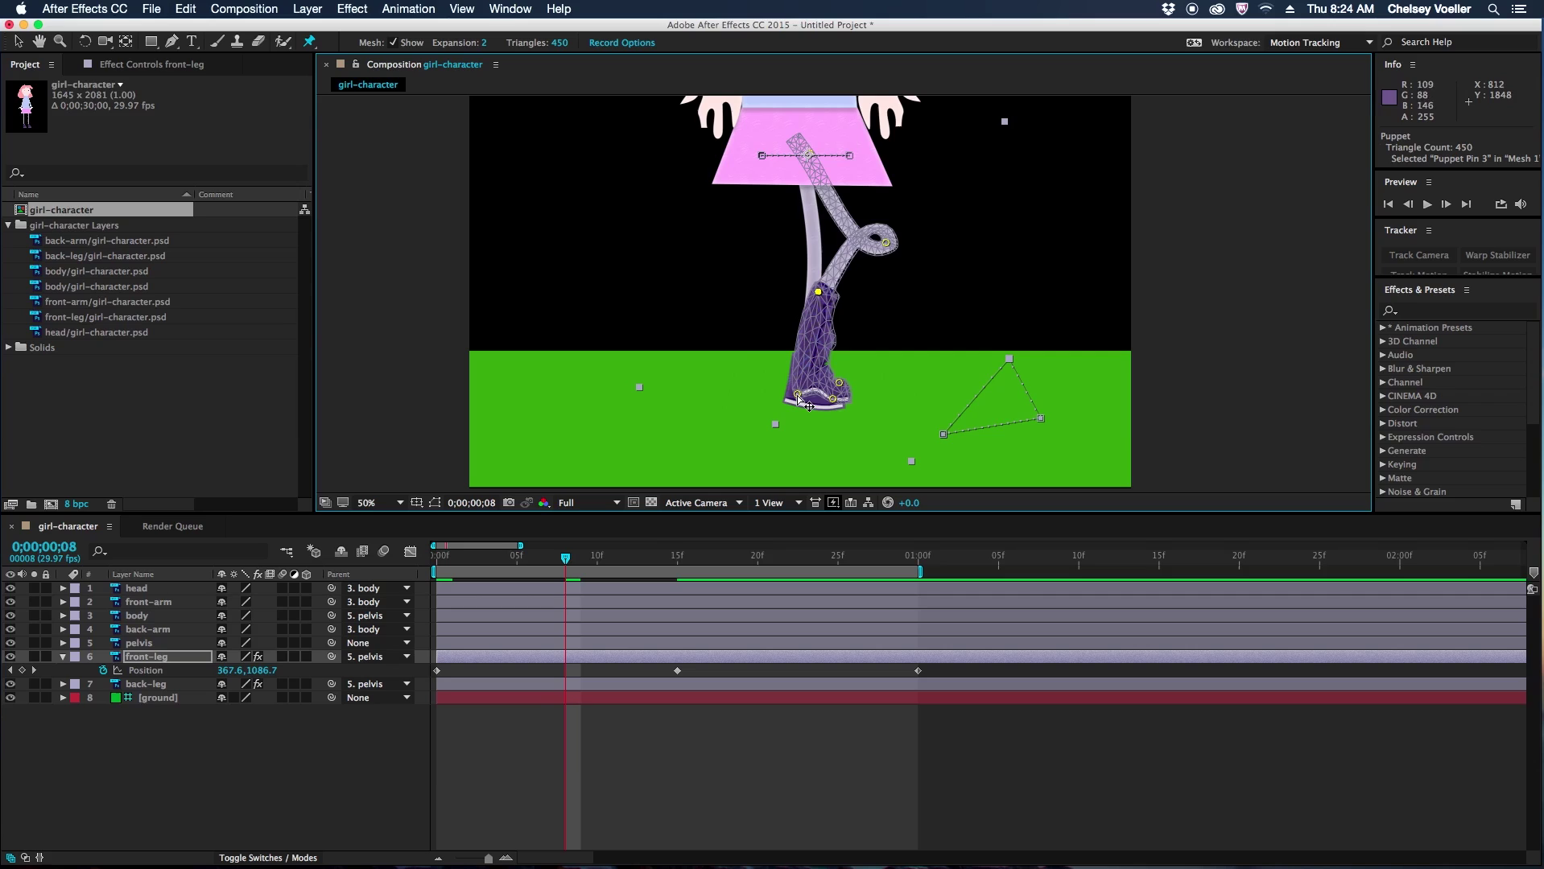
{"action": "left_click_drag", "start_coordinate": [797, 396], "coordinate": [795, 309]}
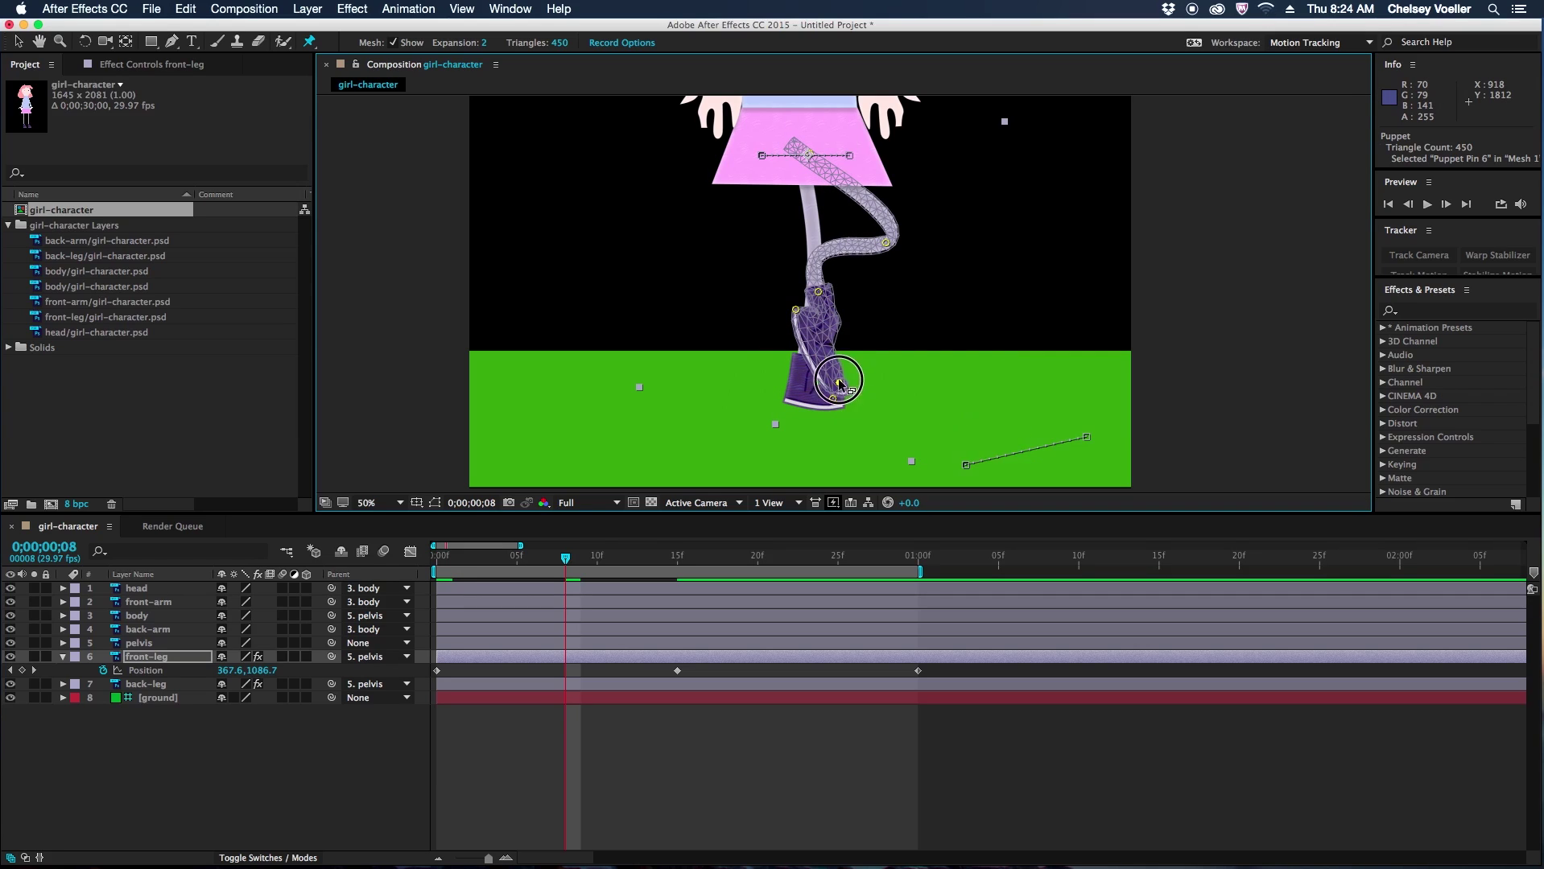
{"action": "left_click_drag", "start_coordinate": [839, 383], "coordinate": [818, 336]}
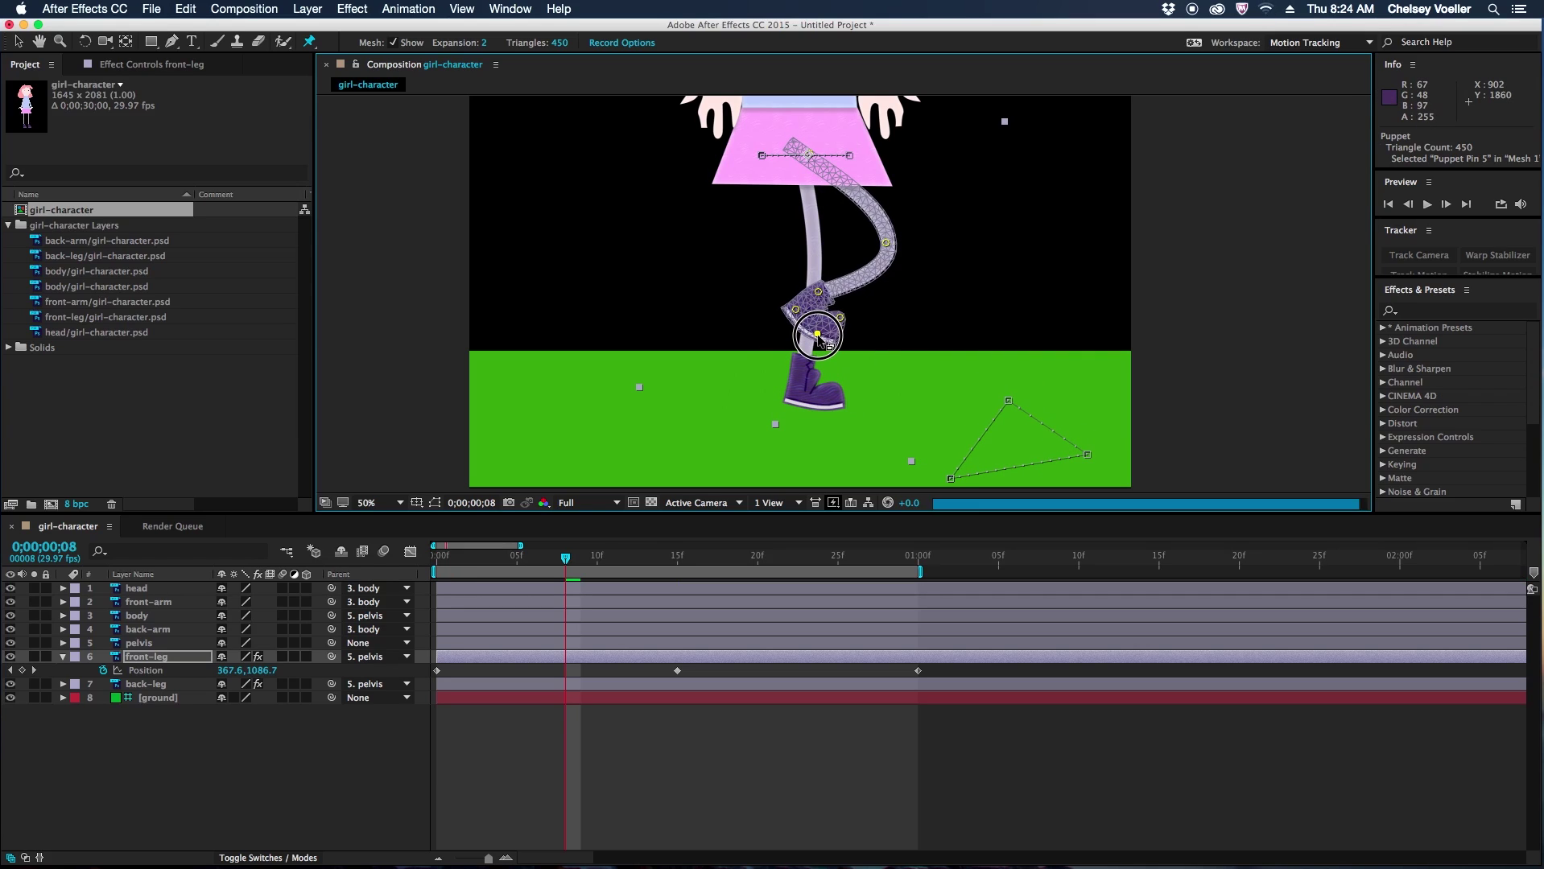
{"action": "left_click_drag", "start_coordinate": [886, 242], "coordinate": [877, 228]}
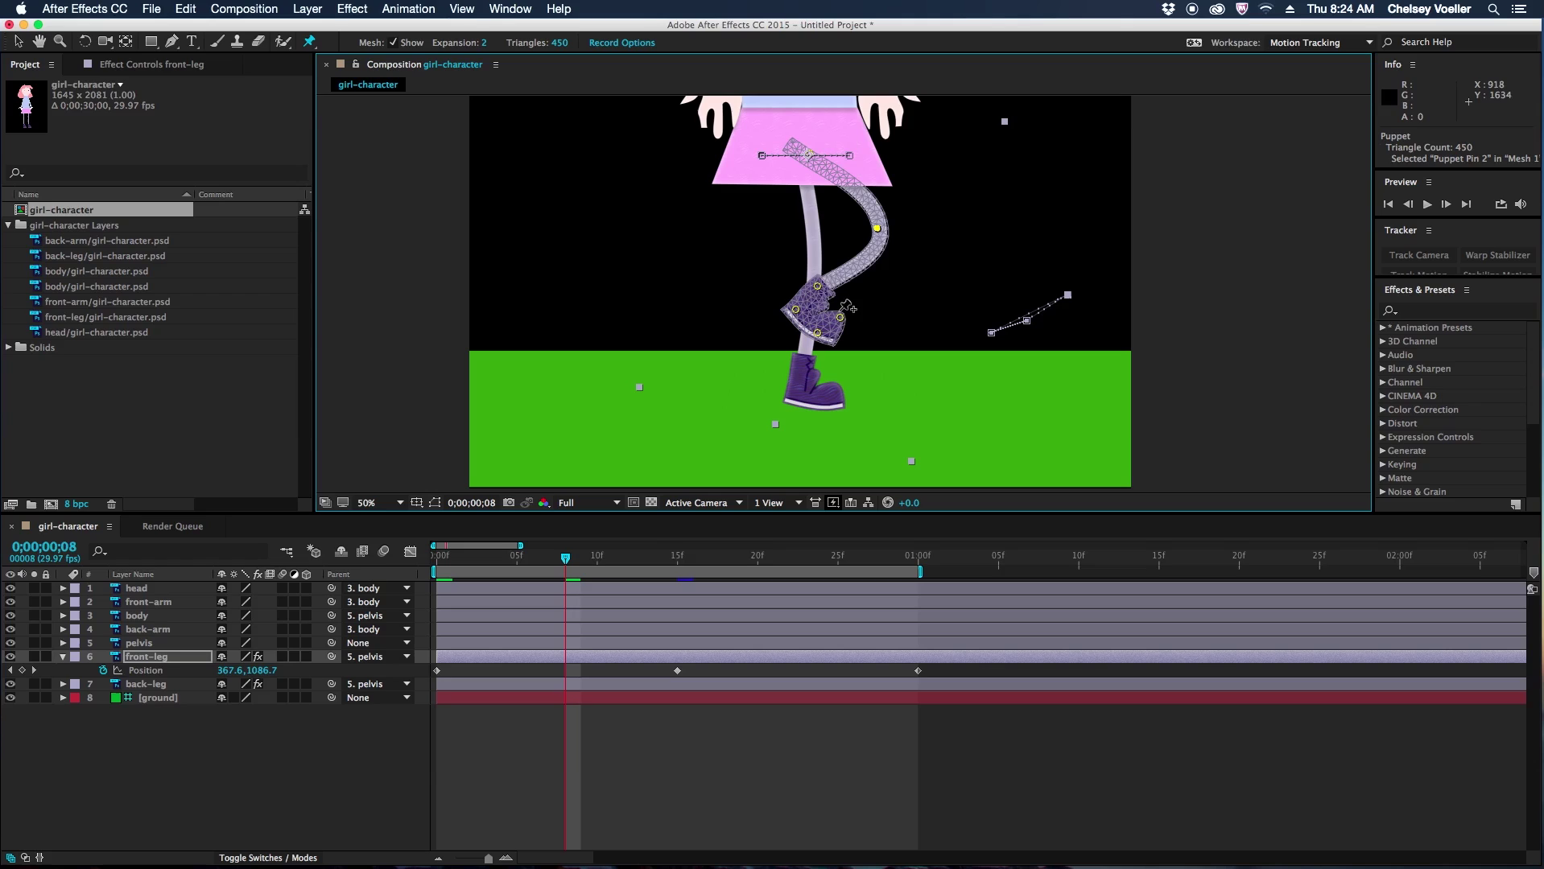
{"action": "left_click", "coordinate": [817, 334]}
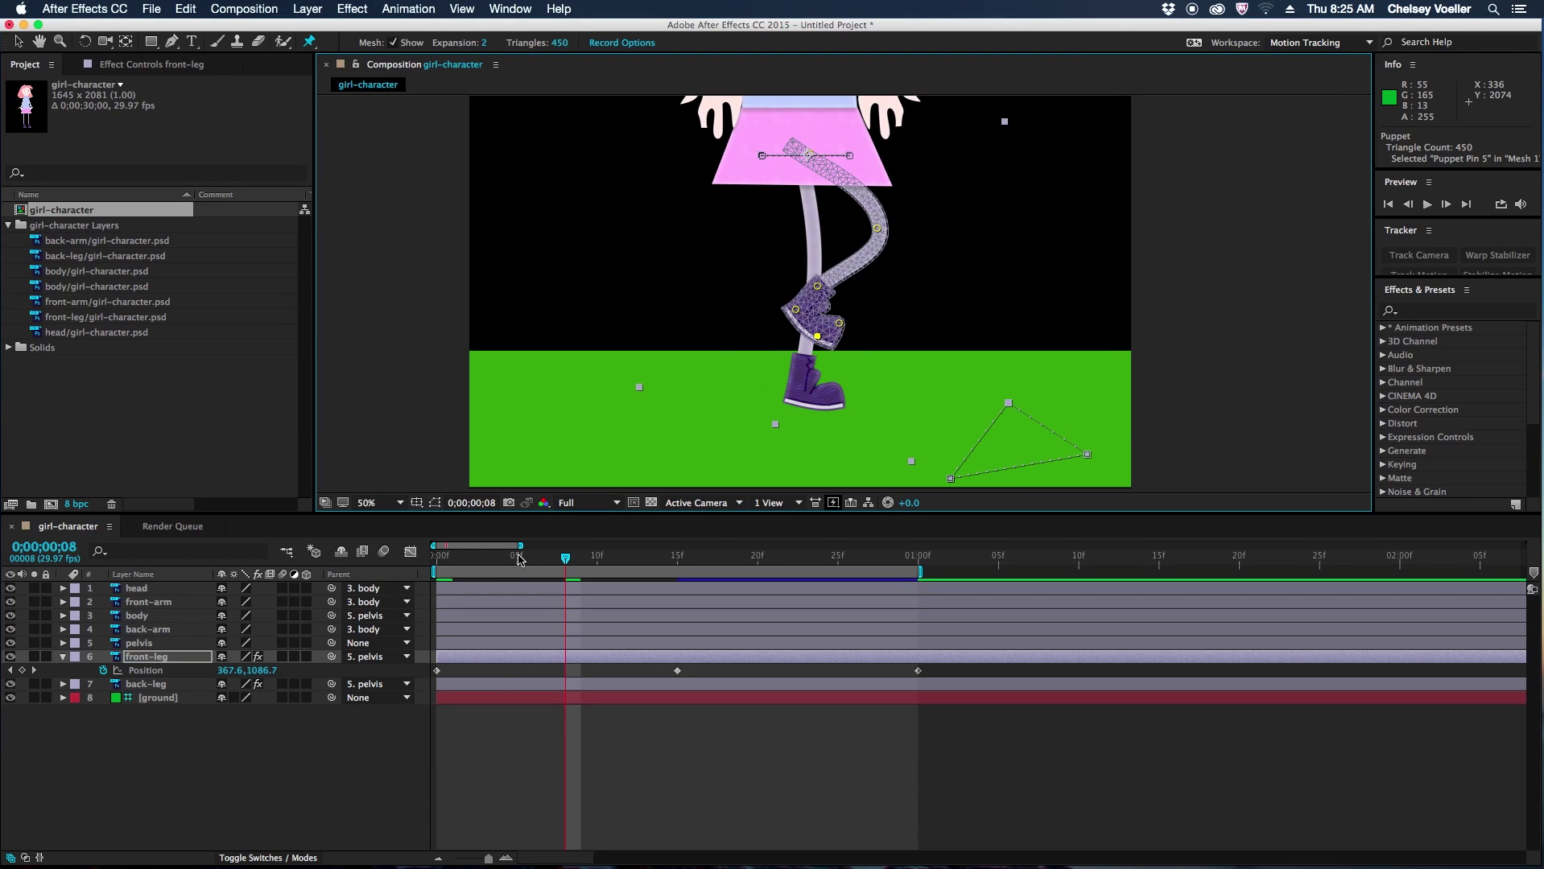
{"action": "left_click_drag", "start_coordinate": [519, 559], "coordinate": [802, 570]}
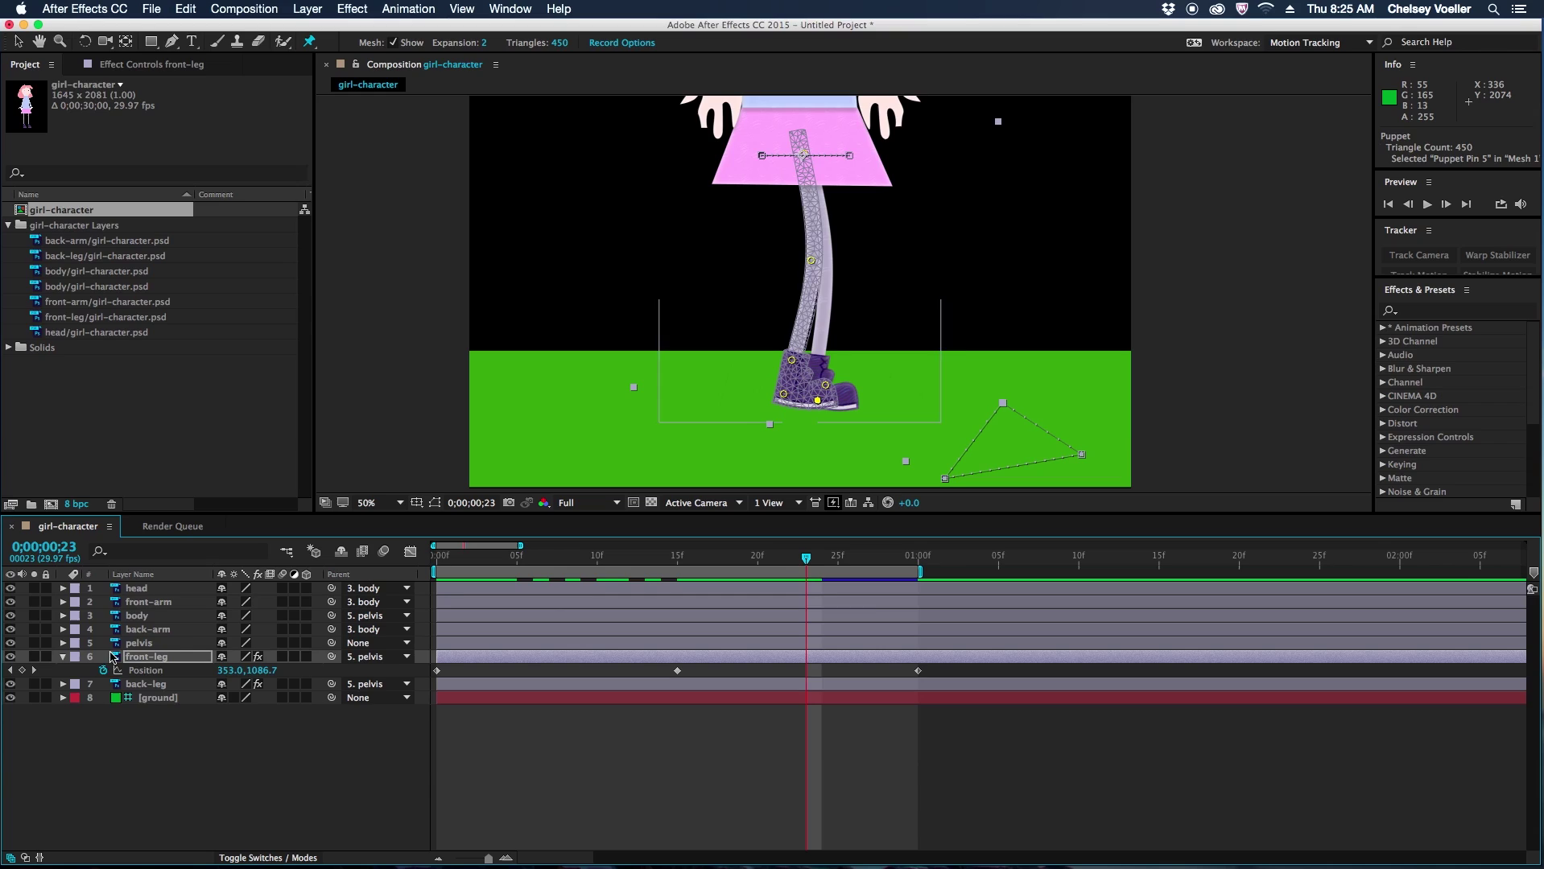
Step: Bend the back leg forward at the knee with its puppet pins, lifting the foot
{"action": "left_click", "coordinate": [157, 685]}
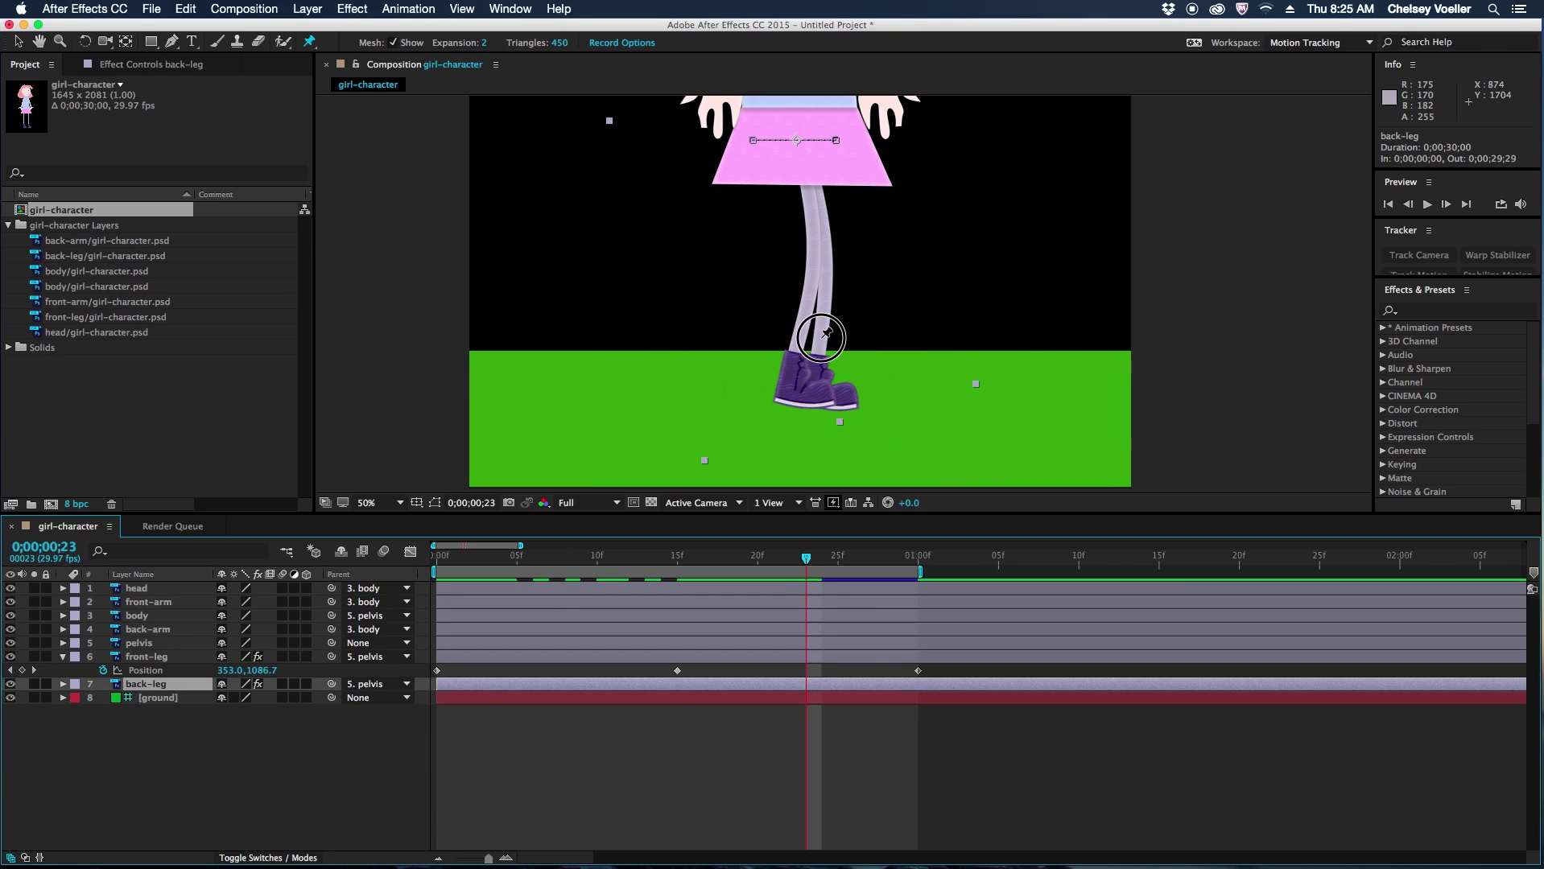
{"action": "left_click", "coordinate": [839, 240]}
{"action": "left_click_drag", "start_coordinate": [823, 251], "coordinate": [885, 232]}
{"action": "left_click_drag", "start_coordinate": [817, 360], "coordinate": [819, 283]}
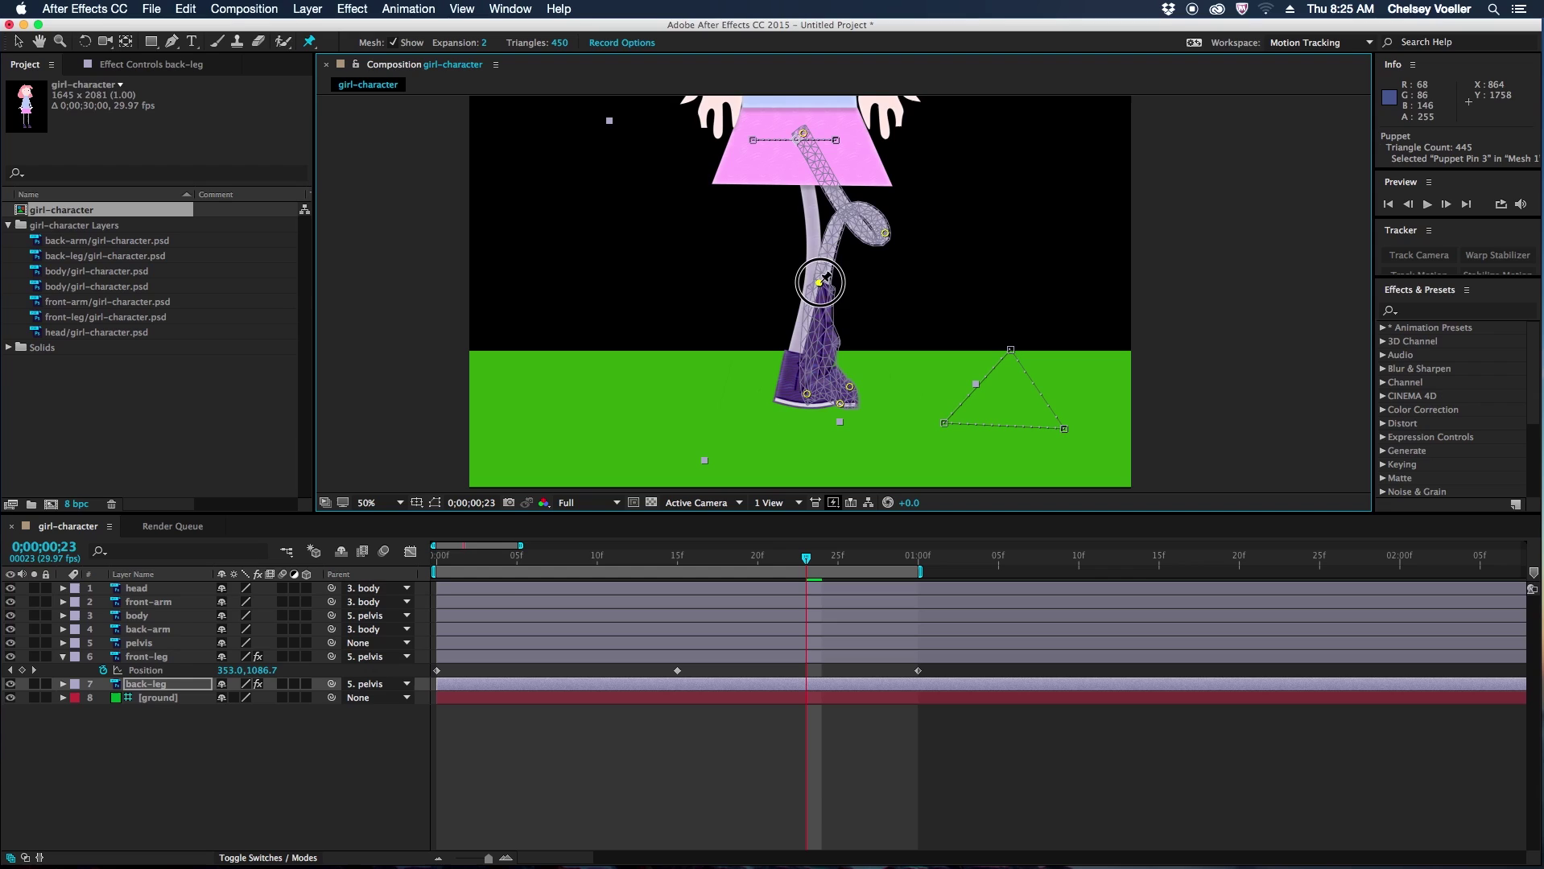
{"action": "left_click_drag", "start_coordinate": [807, 398], "coordinate": [797, 314]}
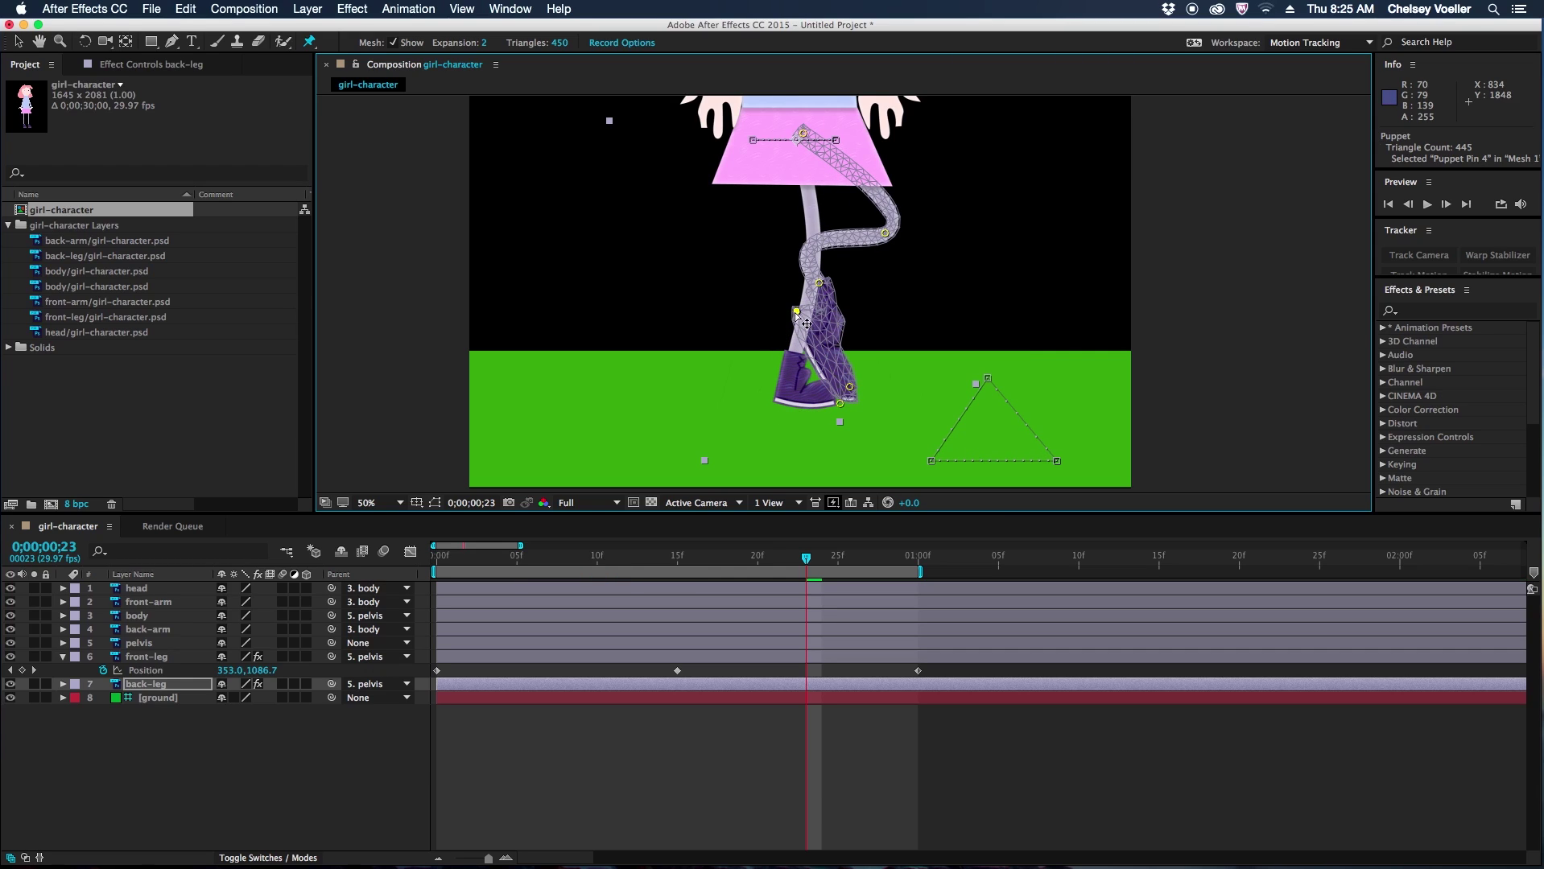
{"action": "left_click_drag", "start_coordinate": [849, 388], "coordinate": [845, 304]}
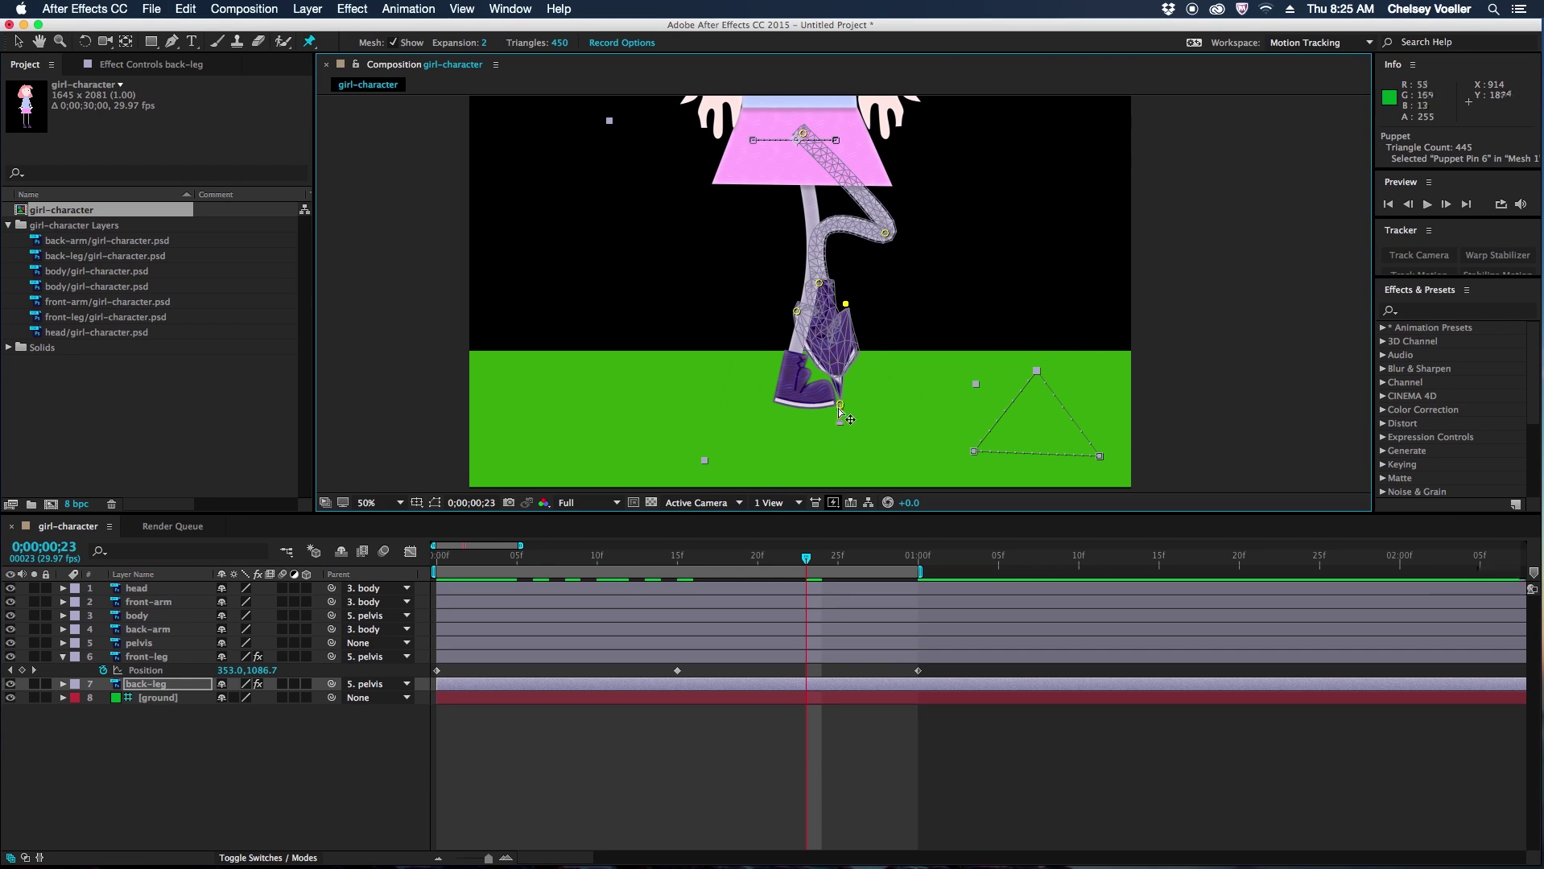
{"action": "left_click", "coordinate": [839, 400]}
{"action": "left_click_drag", "start_coordinate": [840, 400], "coordinate": [813, 335]}
{"action": "left_click_drag", "start_coordinate": [813, 280], "coordinate": [824, 291]}
{"action": "left_click_drag", "start_coordinate": [885, 233], "coordinate": [880, 222]}
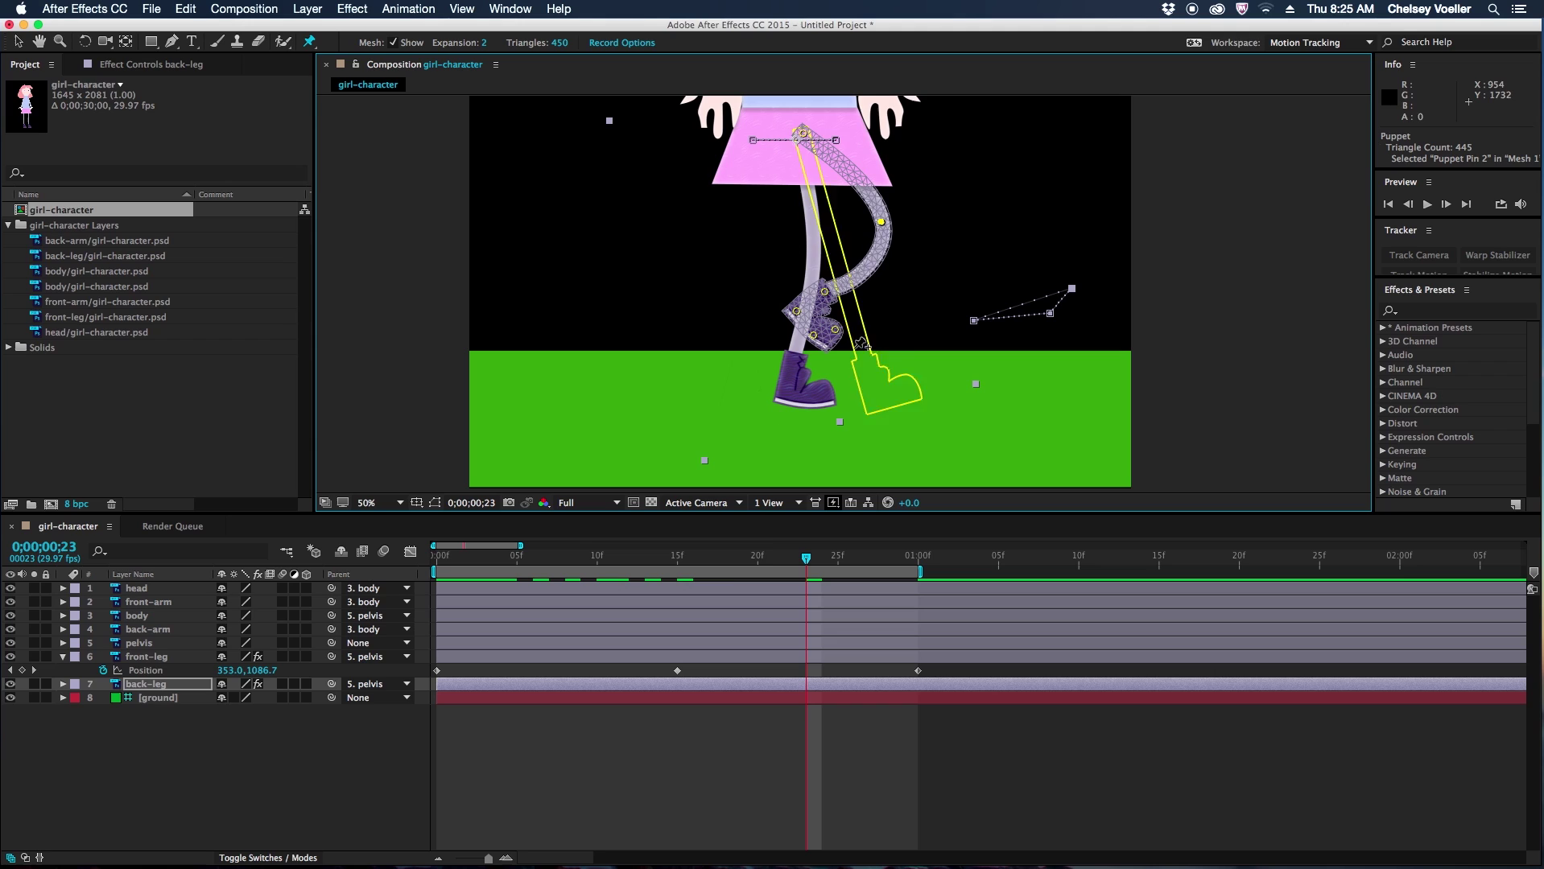
Step: Scrub frames 8 to 23, collapse the layers, and play a preview of the walk cycle
{"action": "left_click_drag", "start_coordinate": [772, 555], "coordinate": [5, 606]}
{"action": "left_click", "coordinate": [63, 657]}
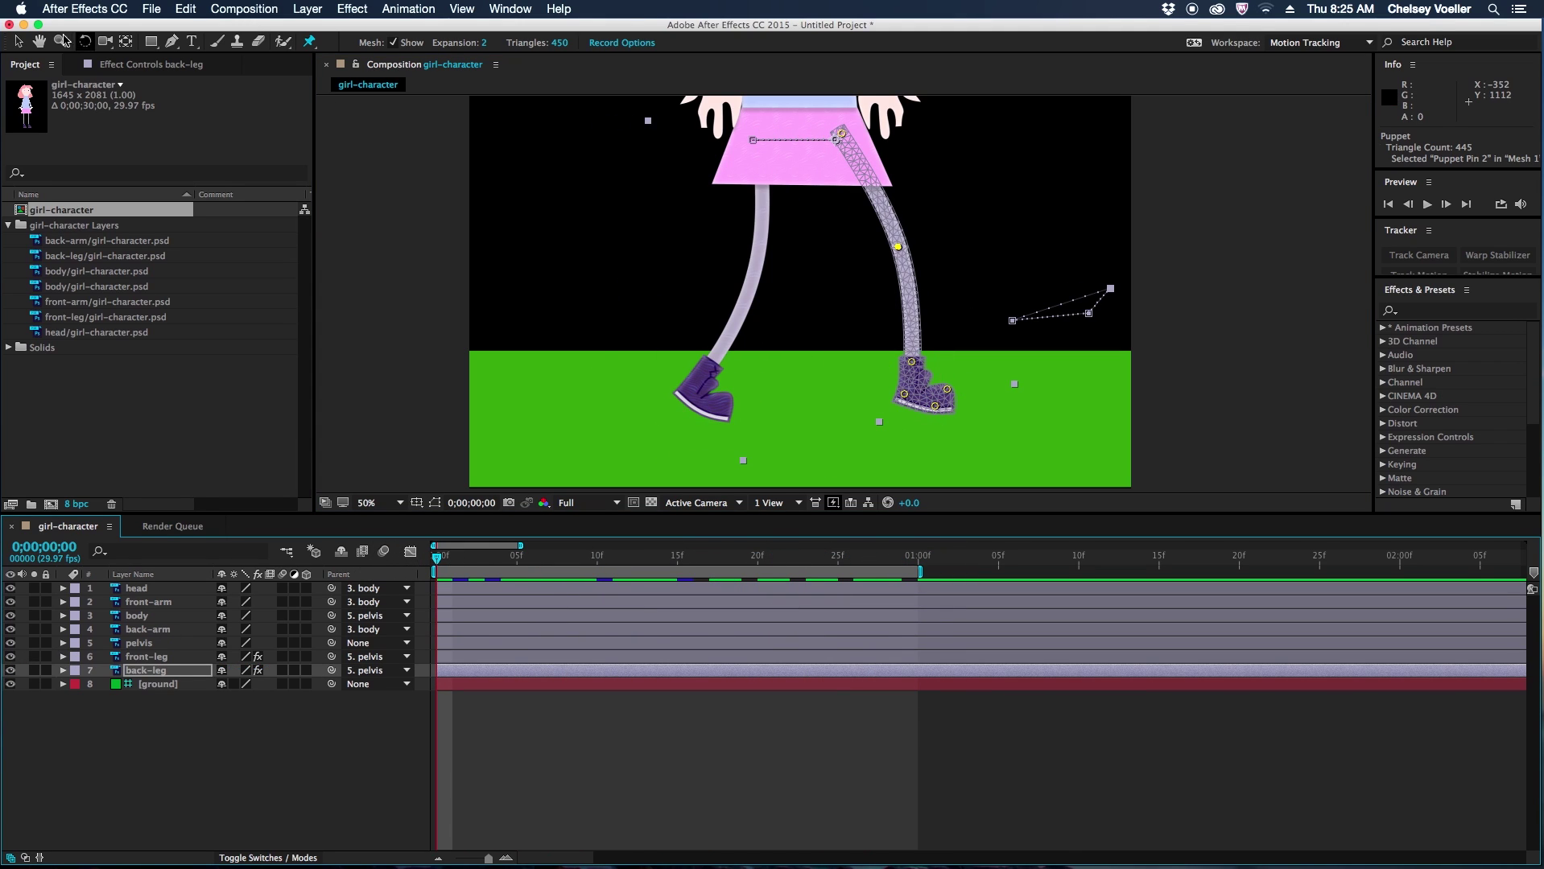
{"action": "scroll", "coordinate": [957, 246], "scroll_direction": "down", "scroll_amount": 4}
{"action": "key", "text": "F2"}
{"action": "key", "text": "space"}
{"action": "key", "text": "v"}
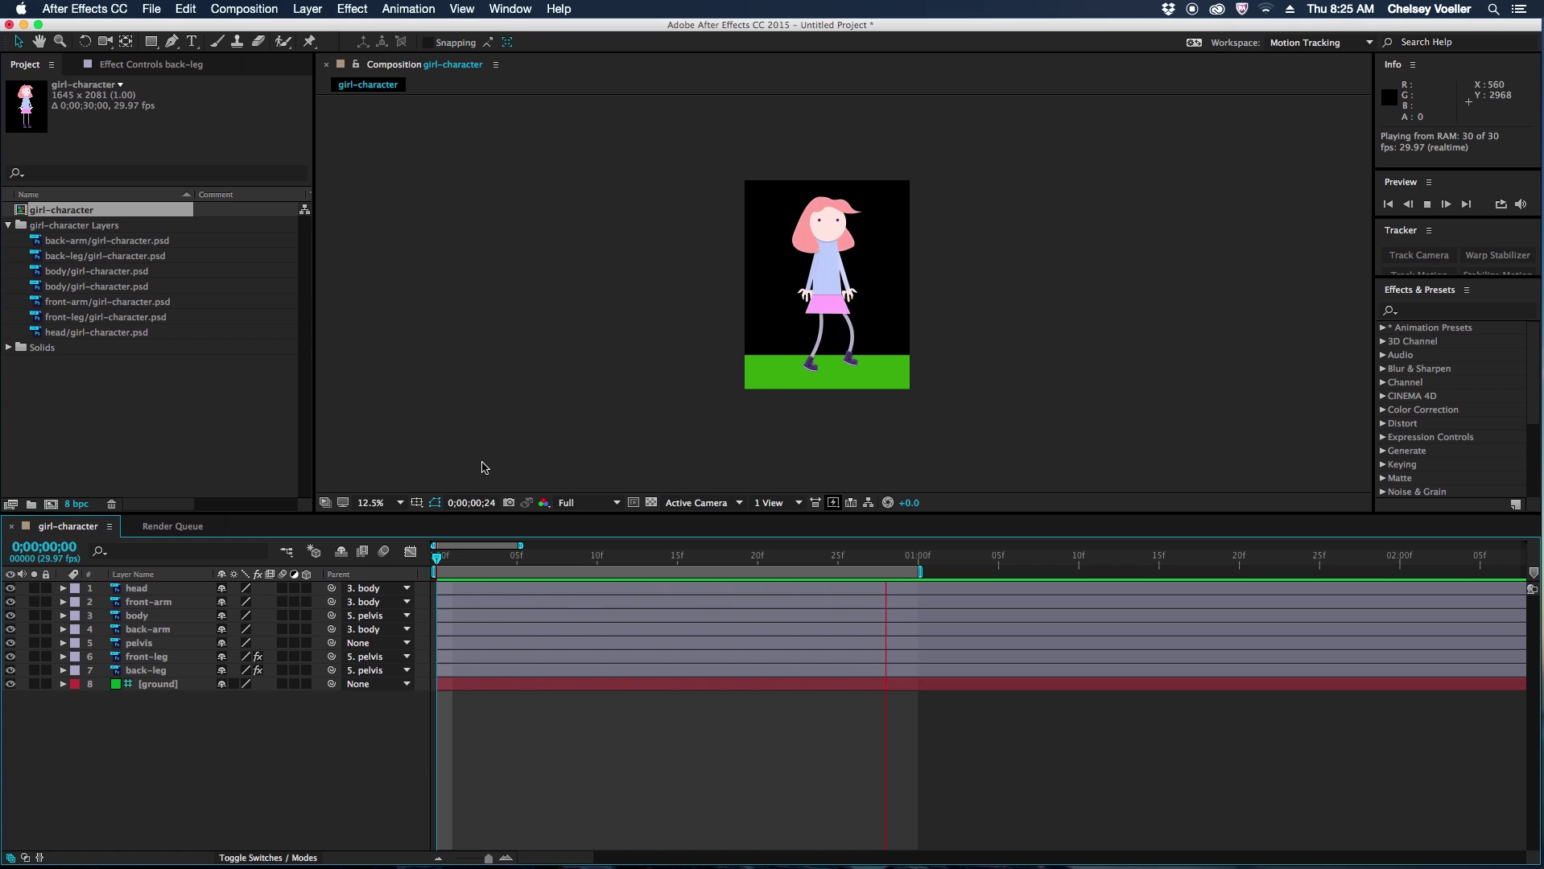
Step: Stop the walk preview at frame 23, zoom to 50% and pan up to the torso and arms
{"action": "key", "text": "space"}
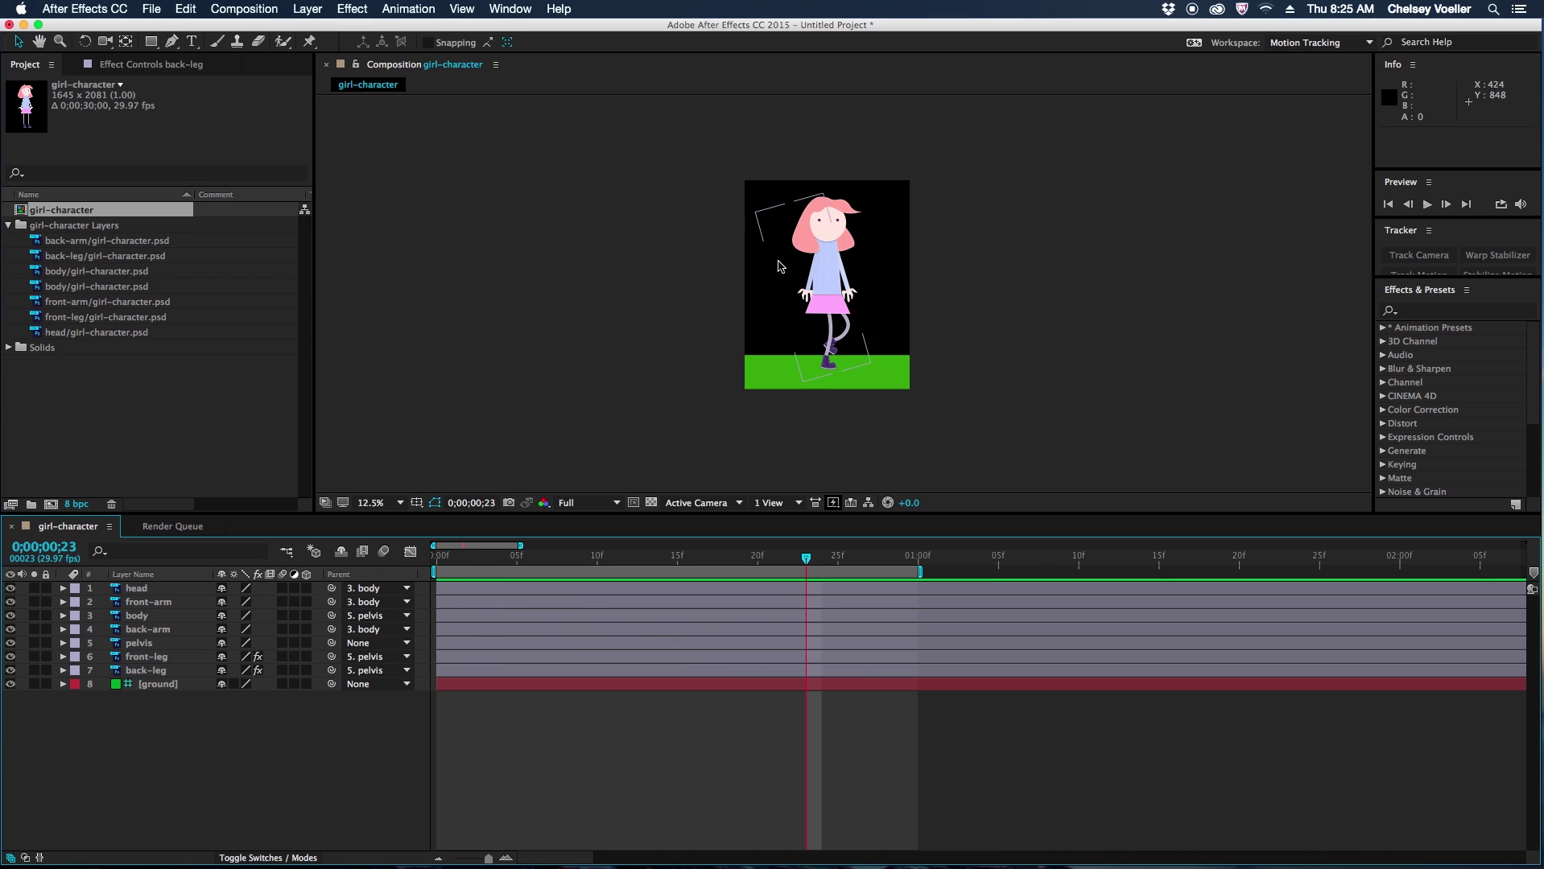
{"action": "scroll", "coordinate": [845, 257], "scroll_direction": "up", "scroll_amount": 1}
{"action": "scroll", "coordinate": [841, 258], "scroll_direction": "up", "scroll_amount": 1}
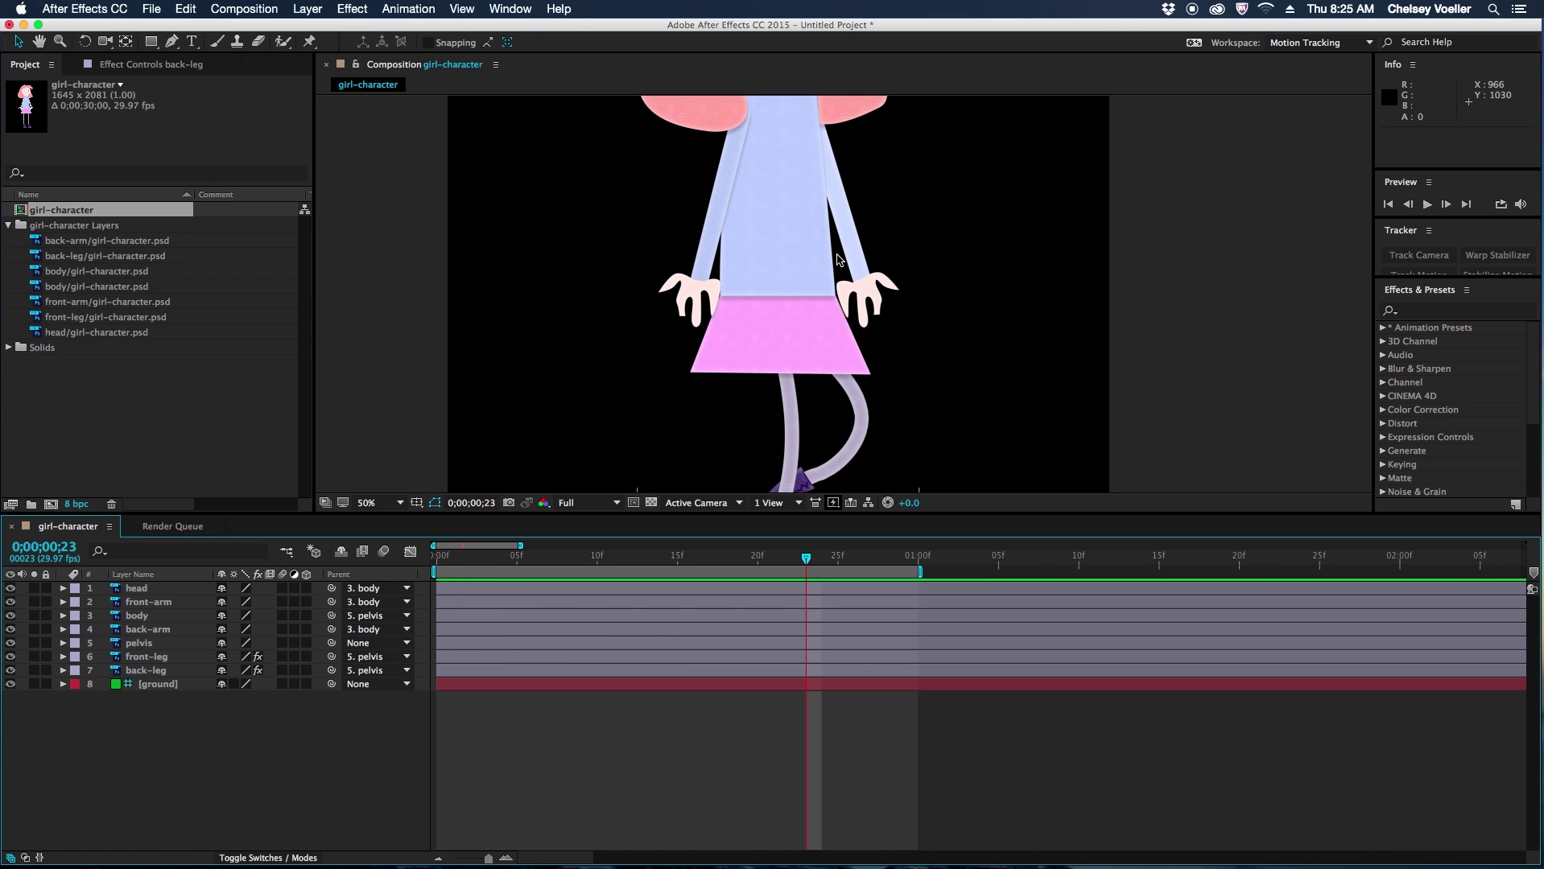
{"action": "key", "text": "h"}
{"action": "left_click_drag", "start_coordinate": [788, 190], "coordinate": [782, 255]}
Step: Select the front-arm and back-arm layers and start Rotation keyframes for both at frame 0
{"action": "key", "text": "v"}
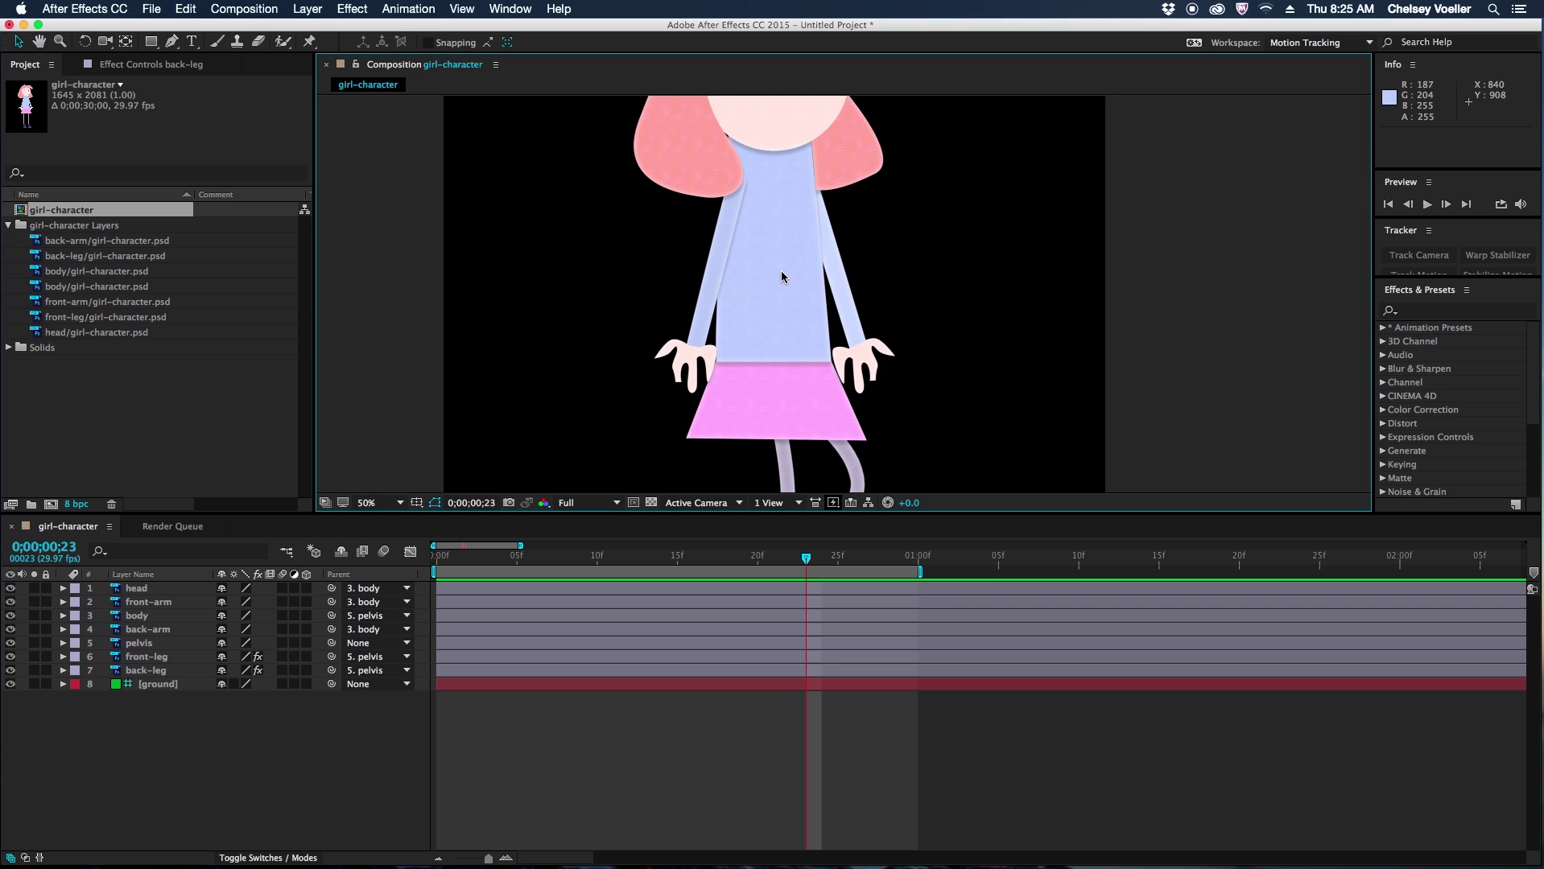
{"action": "left_click", "coordinate": [153, 602]}
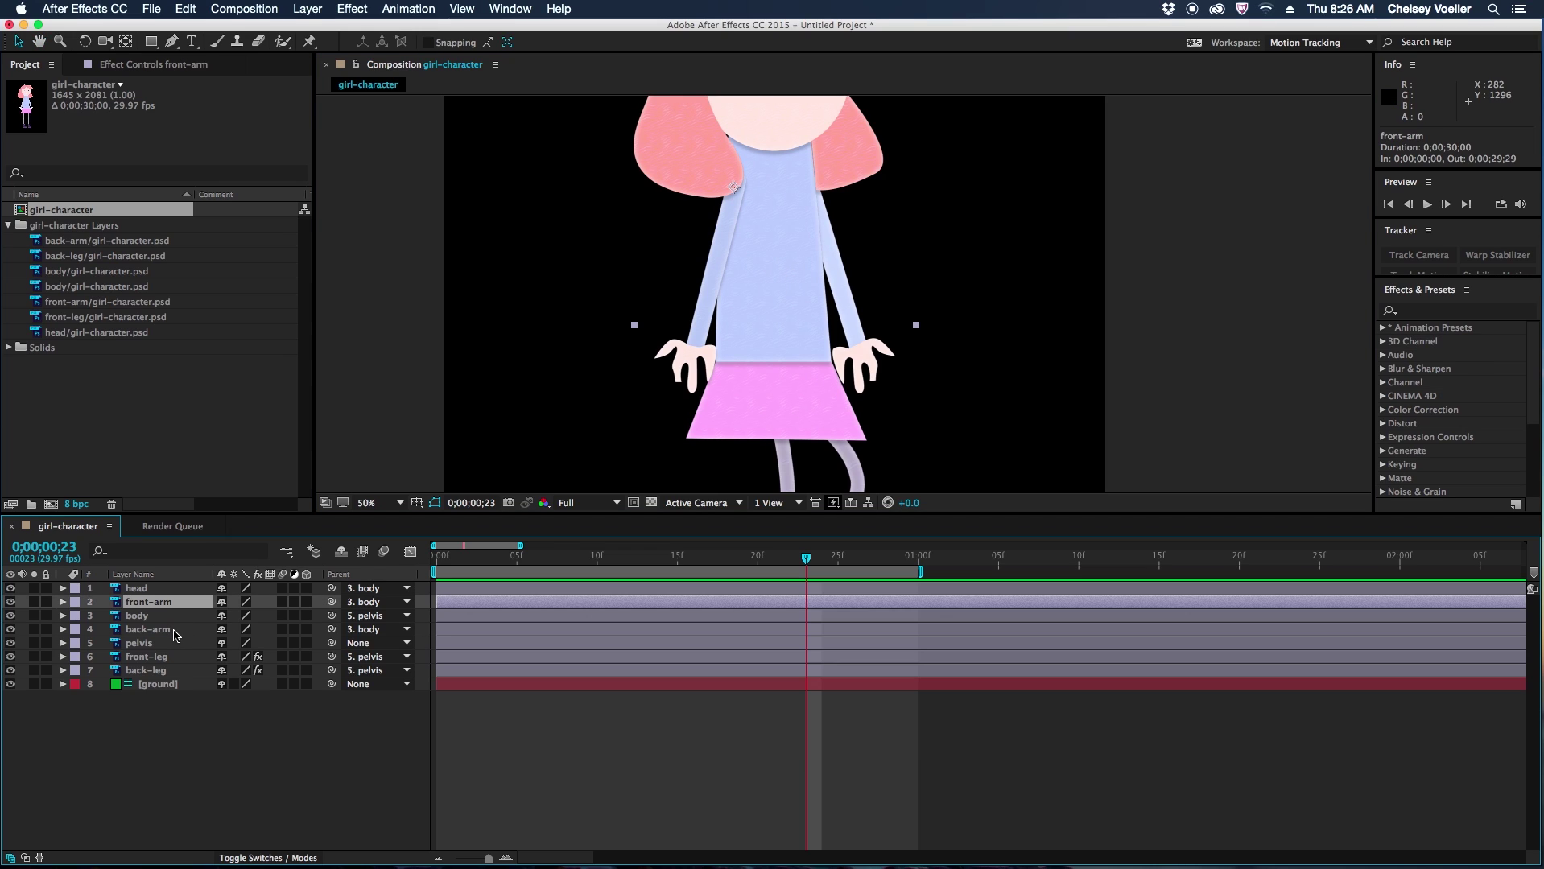
{"action": "left_click", "coordinate": [176, 633], "text": "super"}
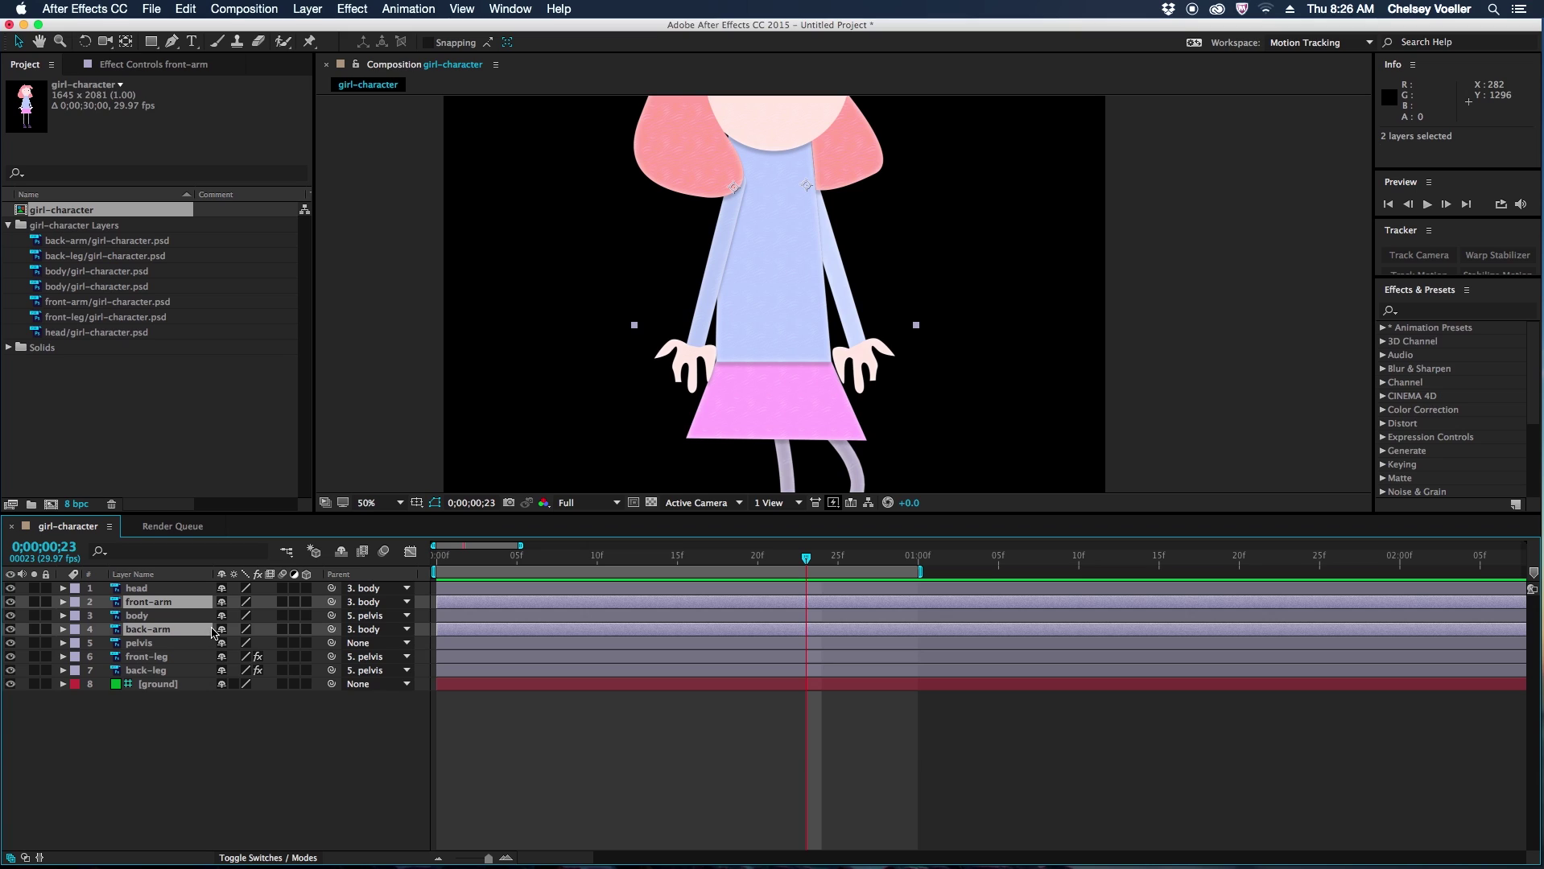
{"action": "key", "text": "r"}
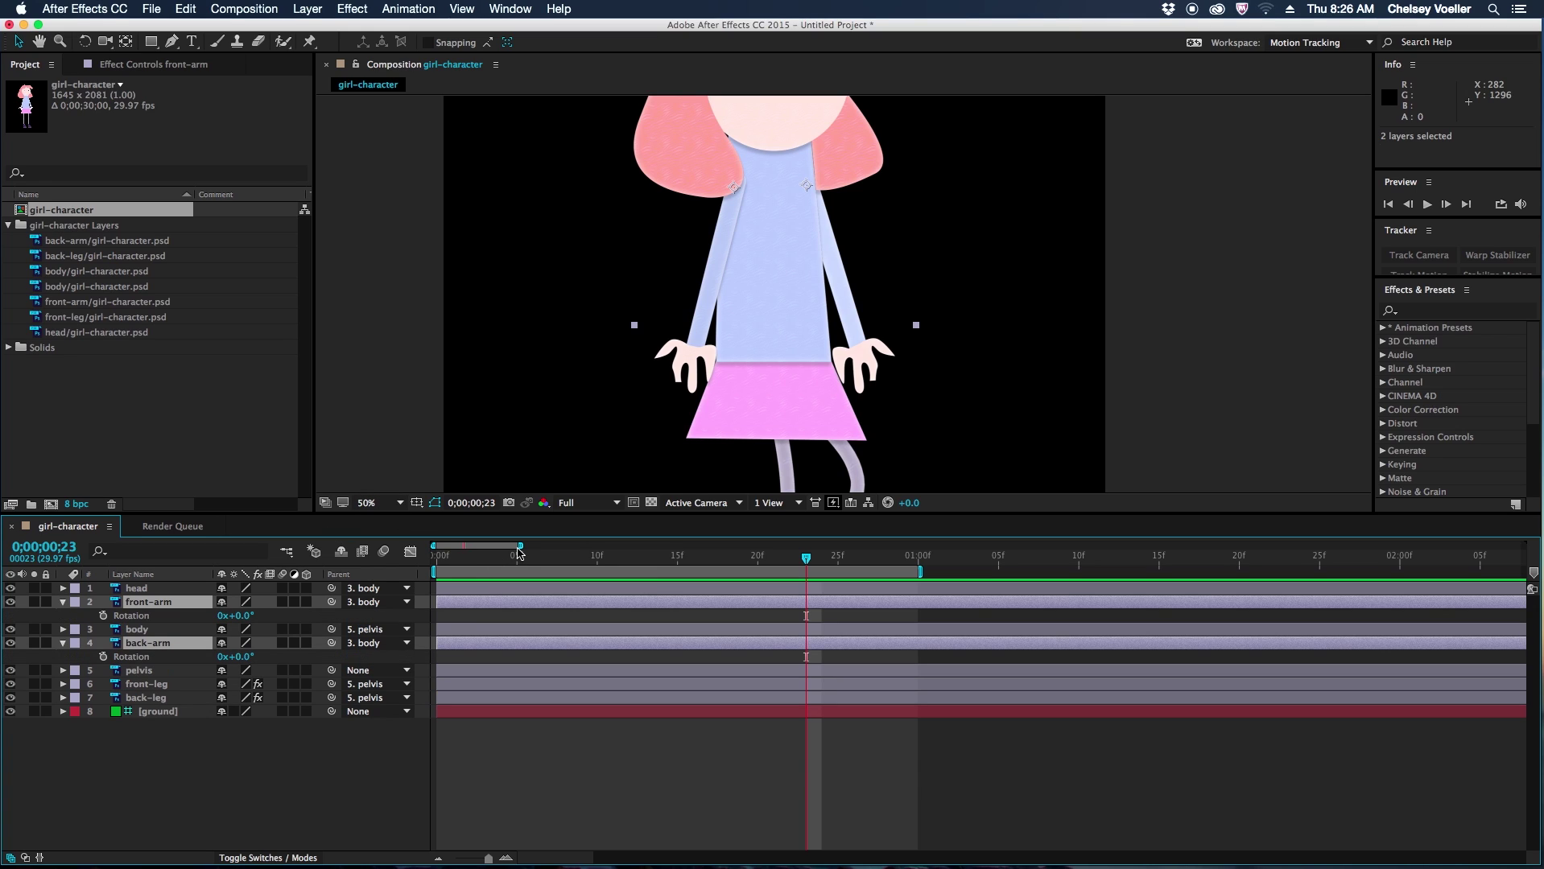
{"action": "left_click", "coordinate": [438, 556]}
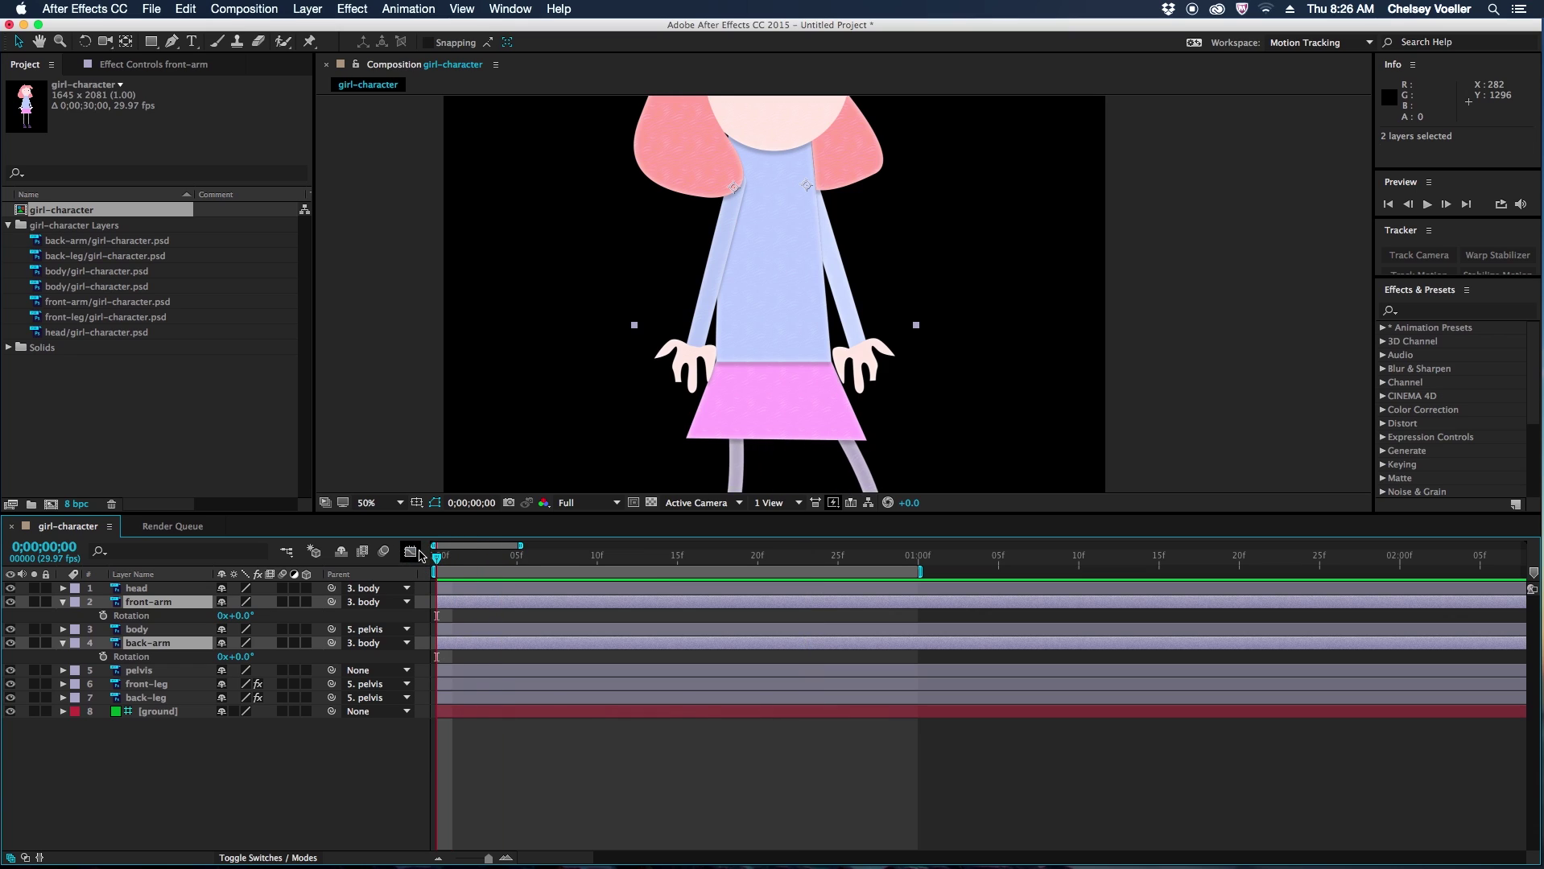
{"action": "left_click", "coordinate": [103, 616]}
{"action": "left_click", "coordinate": [103, 657]}
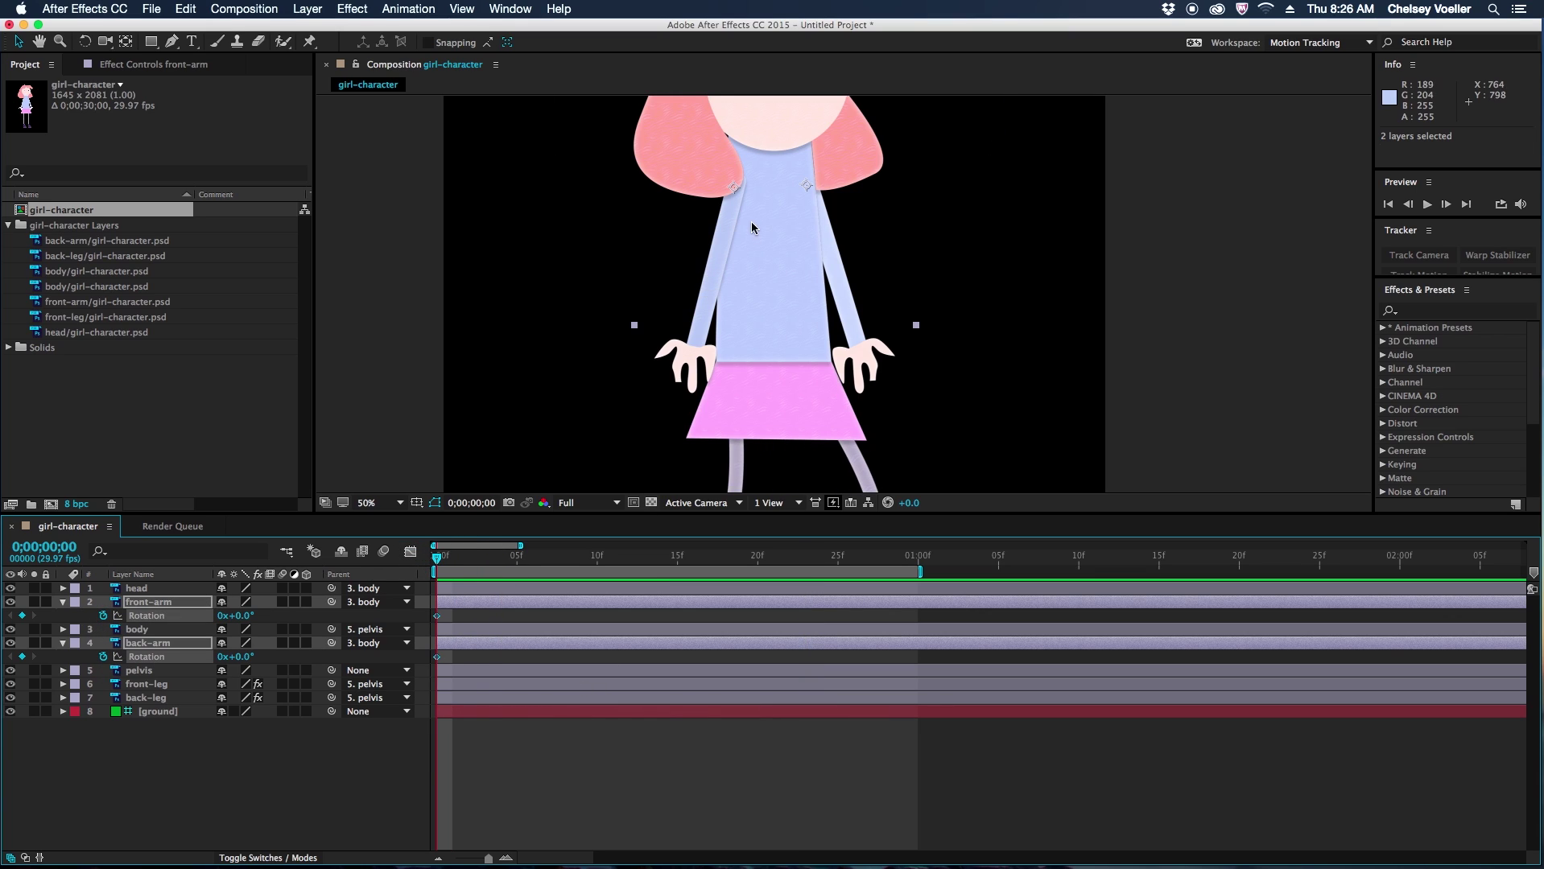
Step: Rotate the front arm to 11.4° and swing the back arm the opposite way to -14.1°
{"action": "key", "text": "w"}
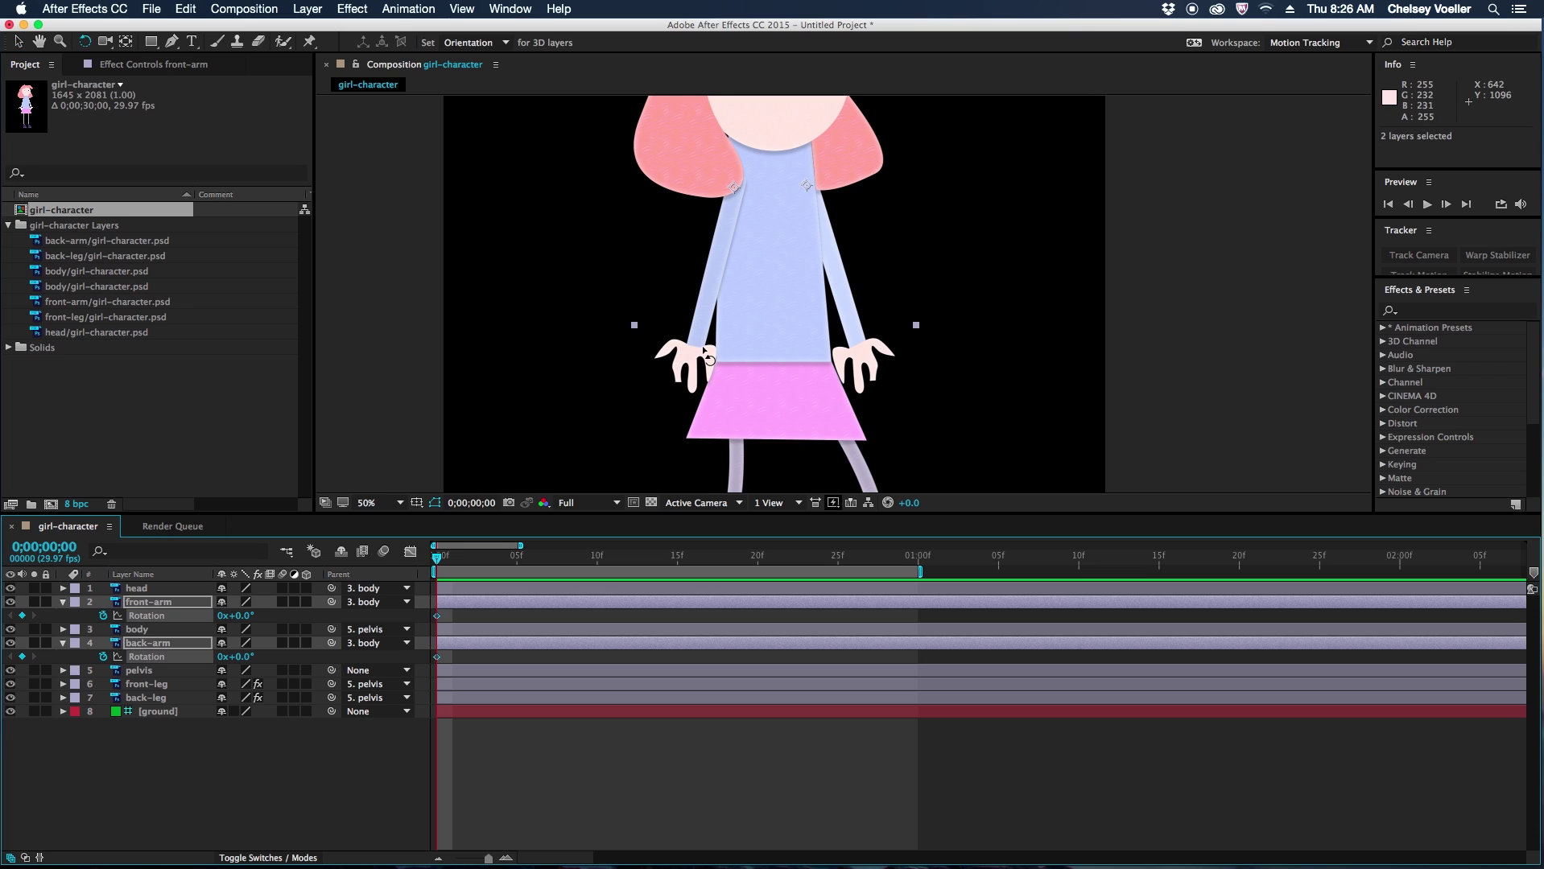
{"action": "left_click_drag", "start_coordinate": [707, 358], "coordinate": [648, 336]}
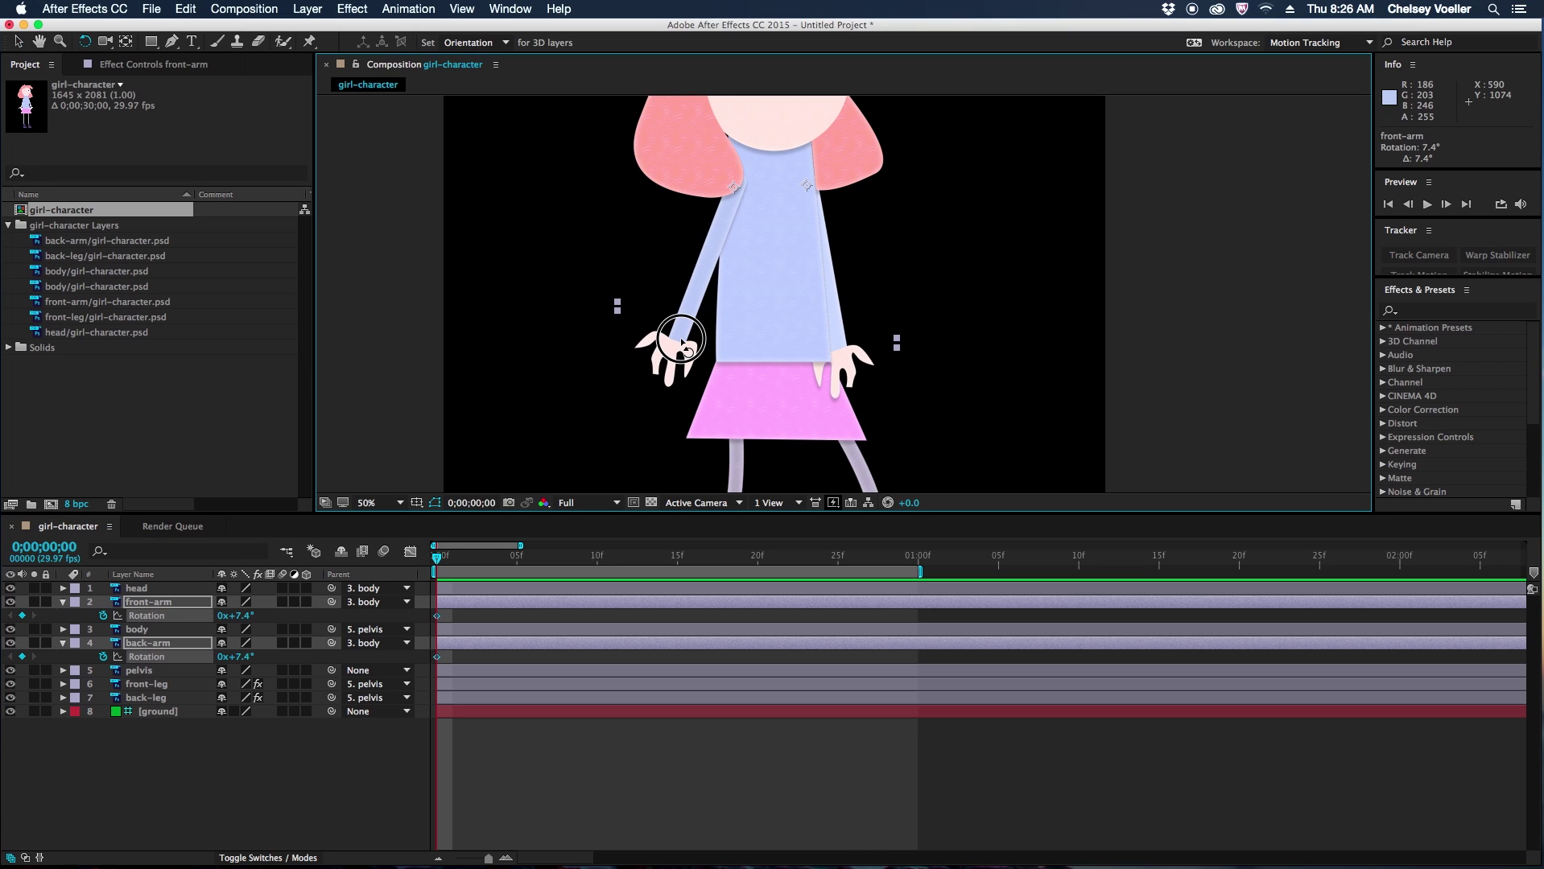
{"action": "left_click", "coordinate": [190, 624]}
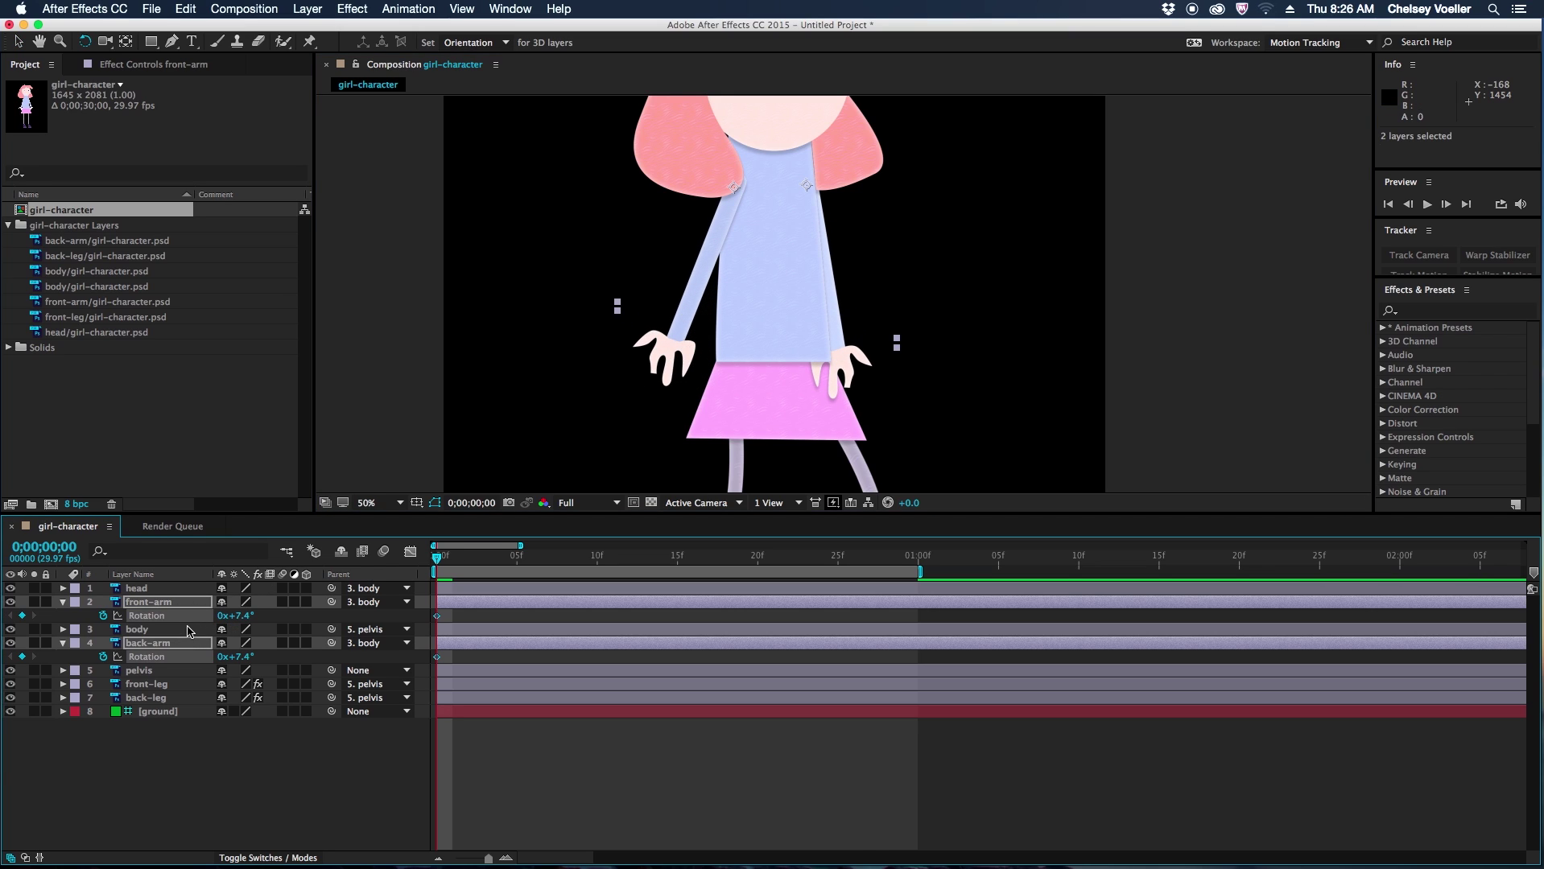
{"action": "left_click", "coordinate": [201, 603]}
{"action": "left_click_drag", "start_coordinate": [702, 295], "coordinate": [690, 291]}
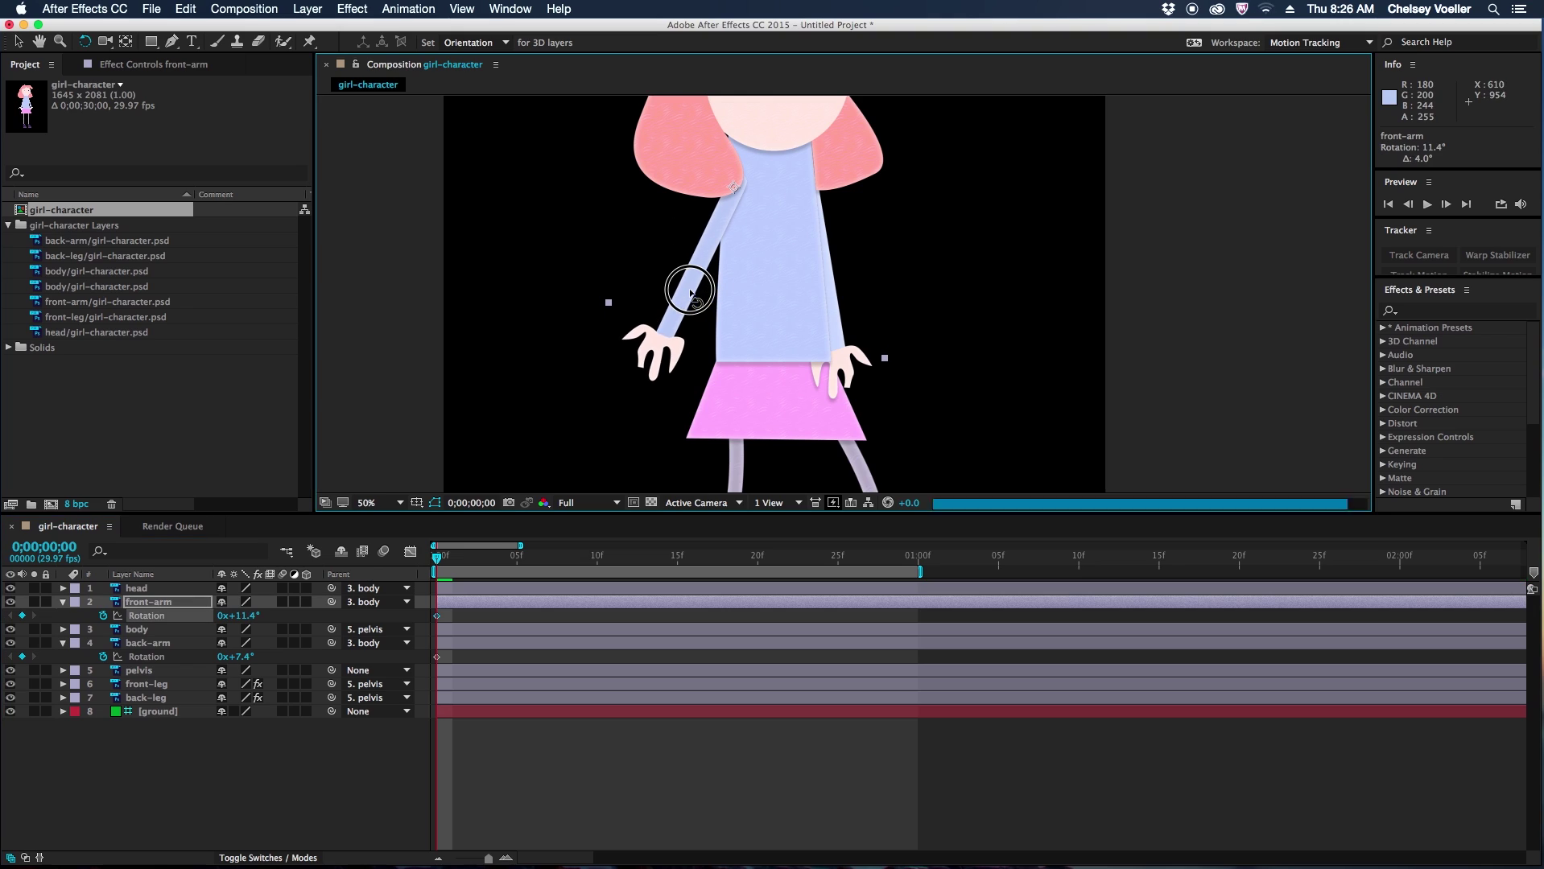
{"action": "left_click", "coordinate": [185, 643]}
{"action": "mouse_move", "coordinate": [837, 250]}
{"action": "left_mouse_down"}
{"action": "mouse_move", "coordinate": [829, 259]}
{"action": "mouse_move", "coordinate": [862, 251]}
{"action": "left_mouse_up"}
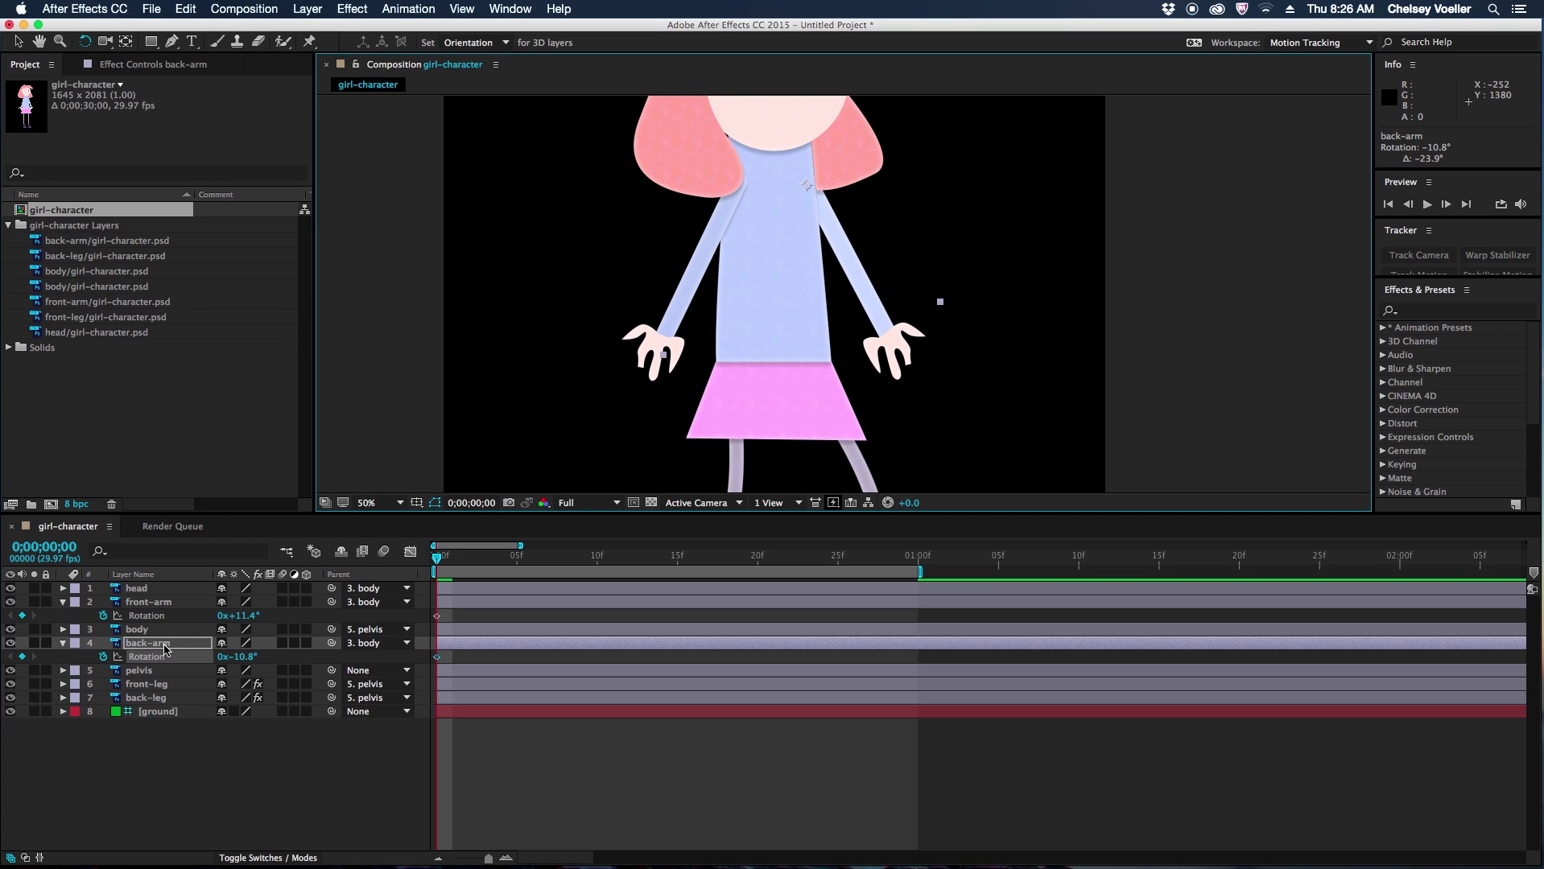
Step: Move back-arm below pelvis at -10.5°, and repeat both arms' Rotation keyframes at 1;00
{"action": "left_click_drag", "start_coordinate": [165, 649], "coordinate": [157, 681]}
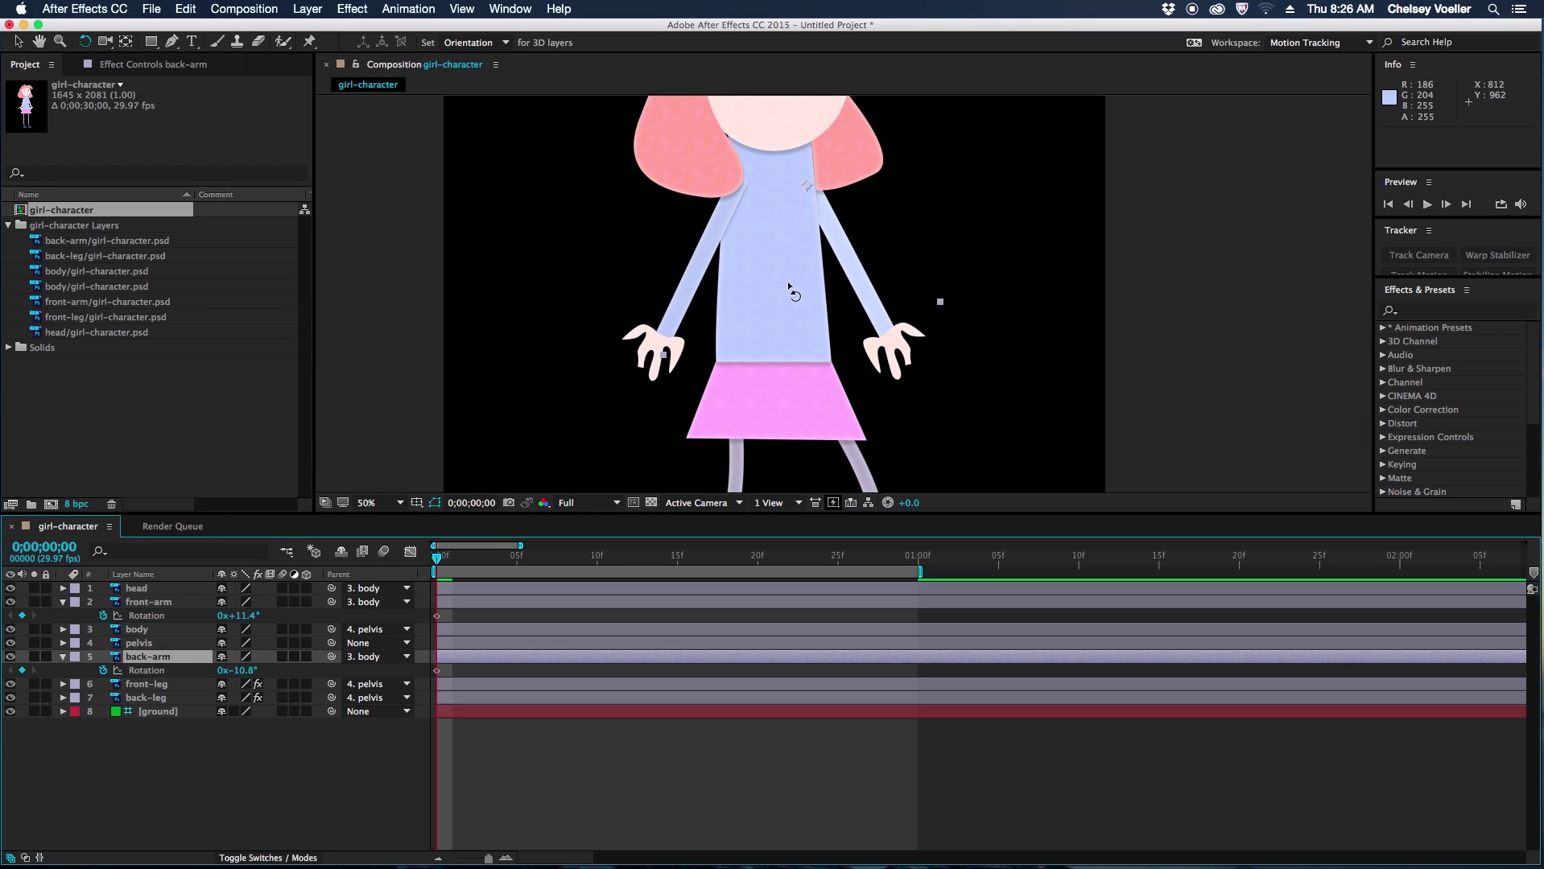
{"action": "left_click_drag", "start_coordinate": [837, 256], "coordinate": [876, 270]}
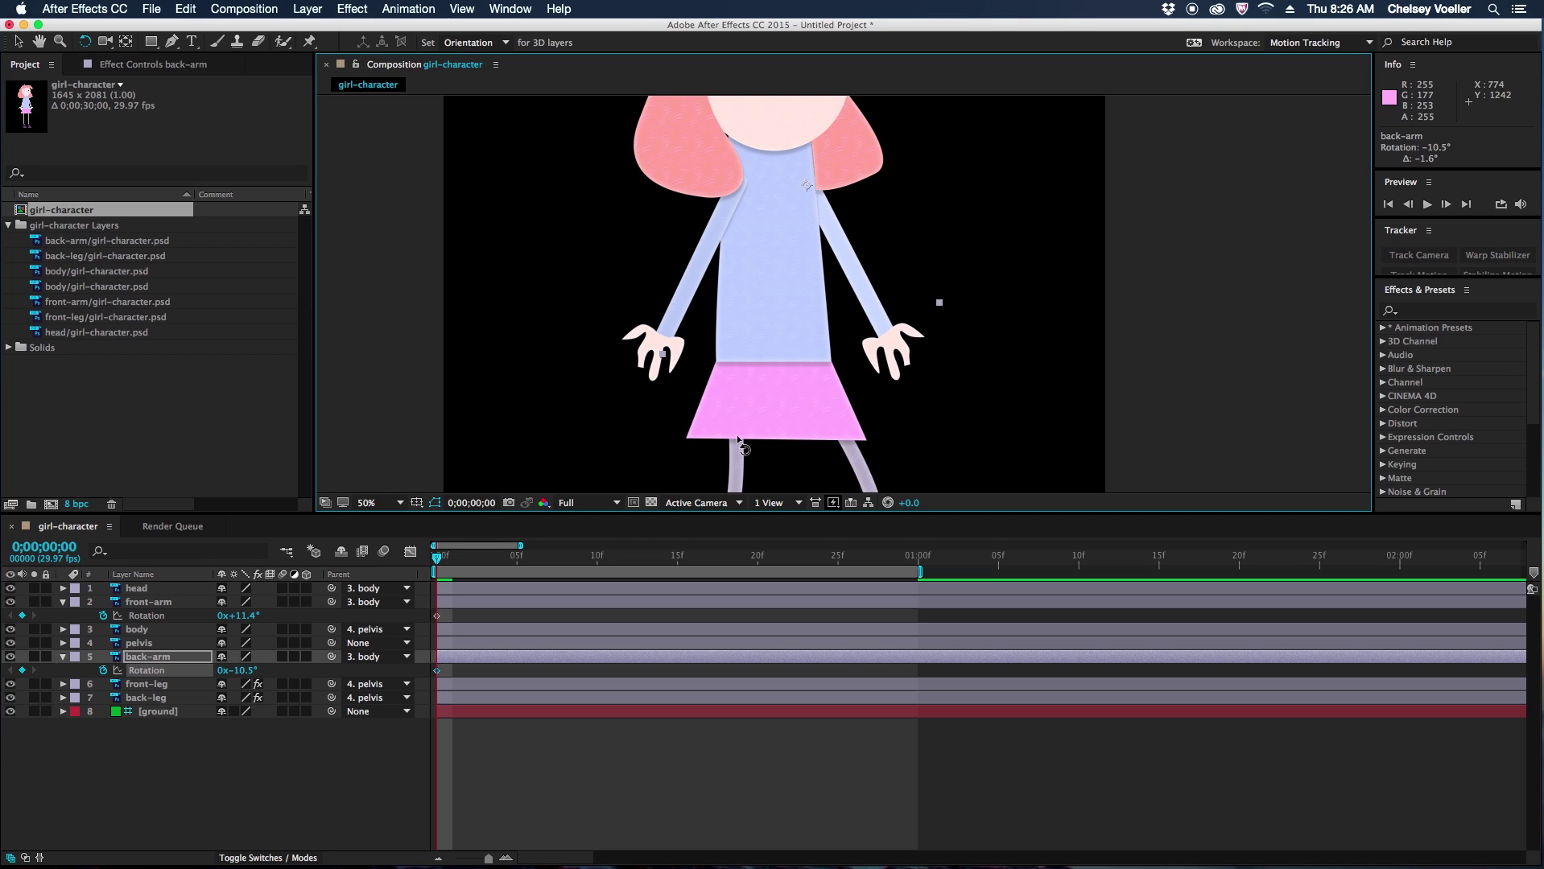
{"action": "left_click_drag", "start_coordinate": [531, 556], "coordinate": [918, 557]}
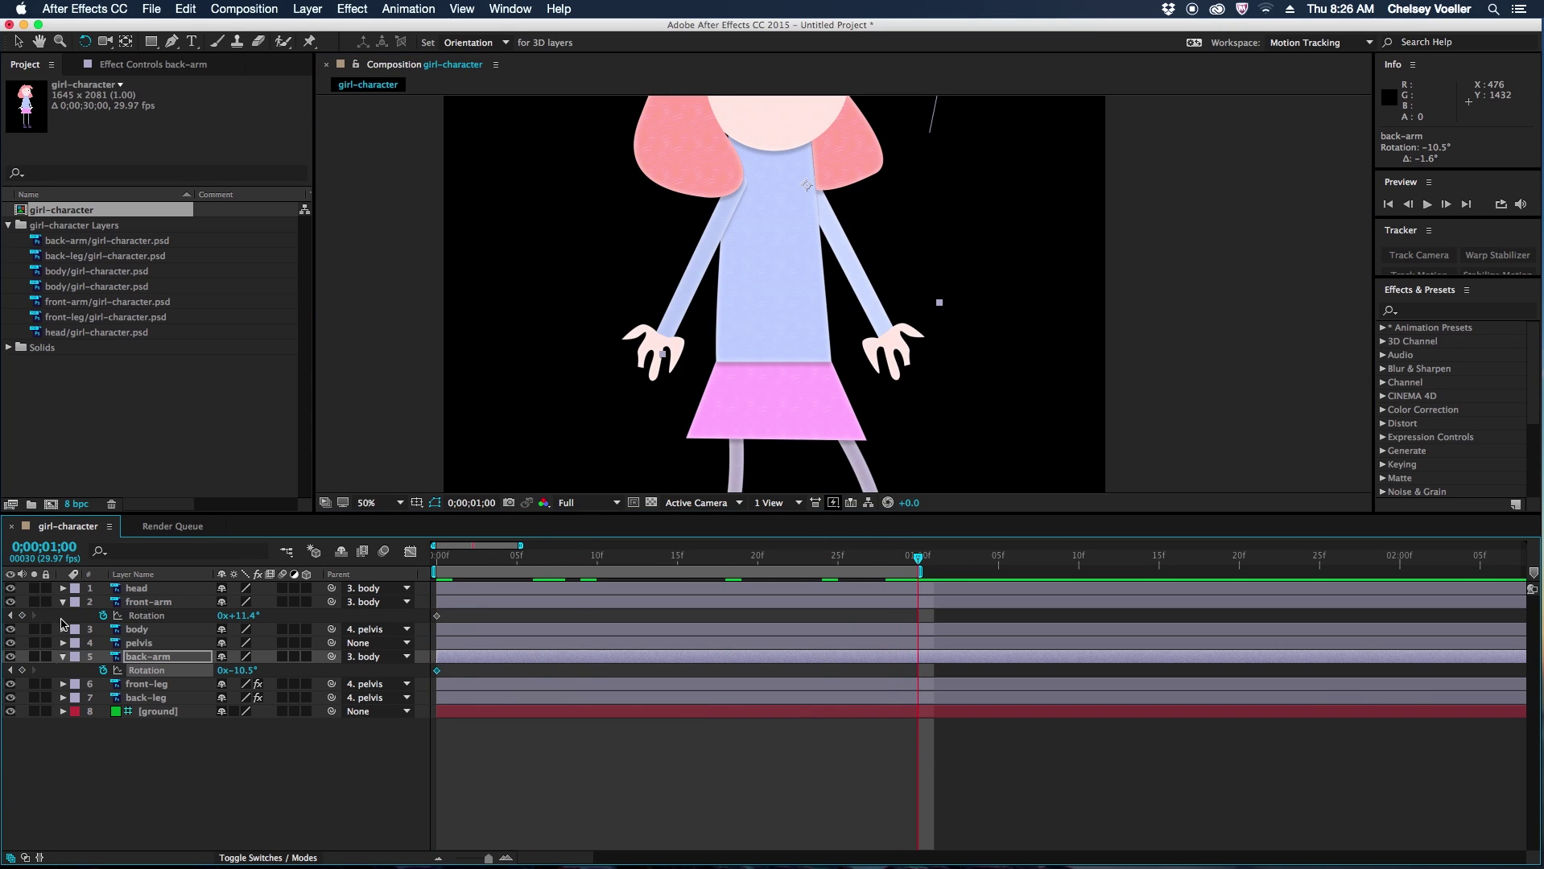
{"action": "left_click", "coordinate": [21, 616]}
{"action": "left_click", "coordinate": [22, 671]}
{"action": "left_click_drag", "start_coordinate": [489, 562], "coordinate": [436, 557]}
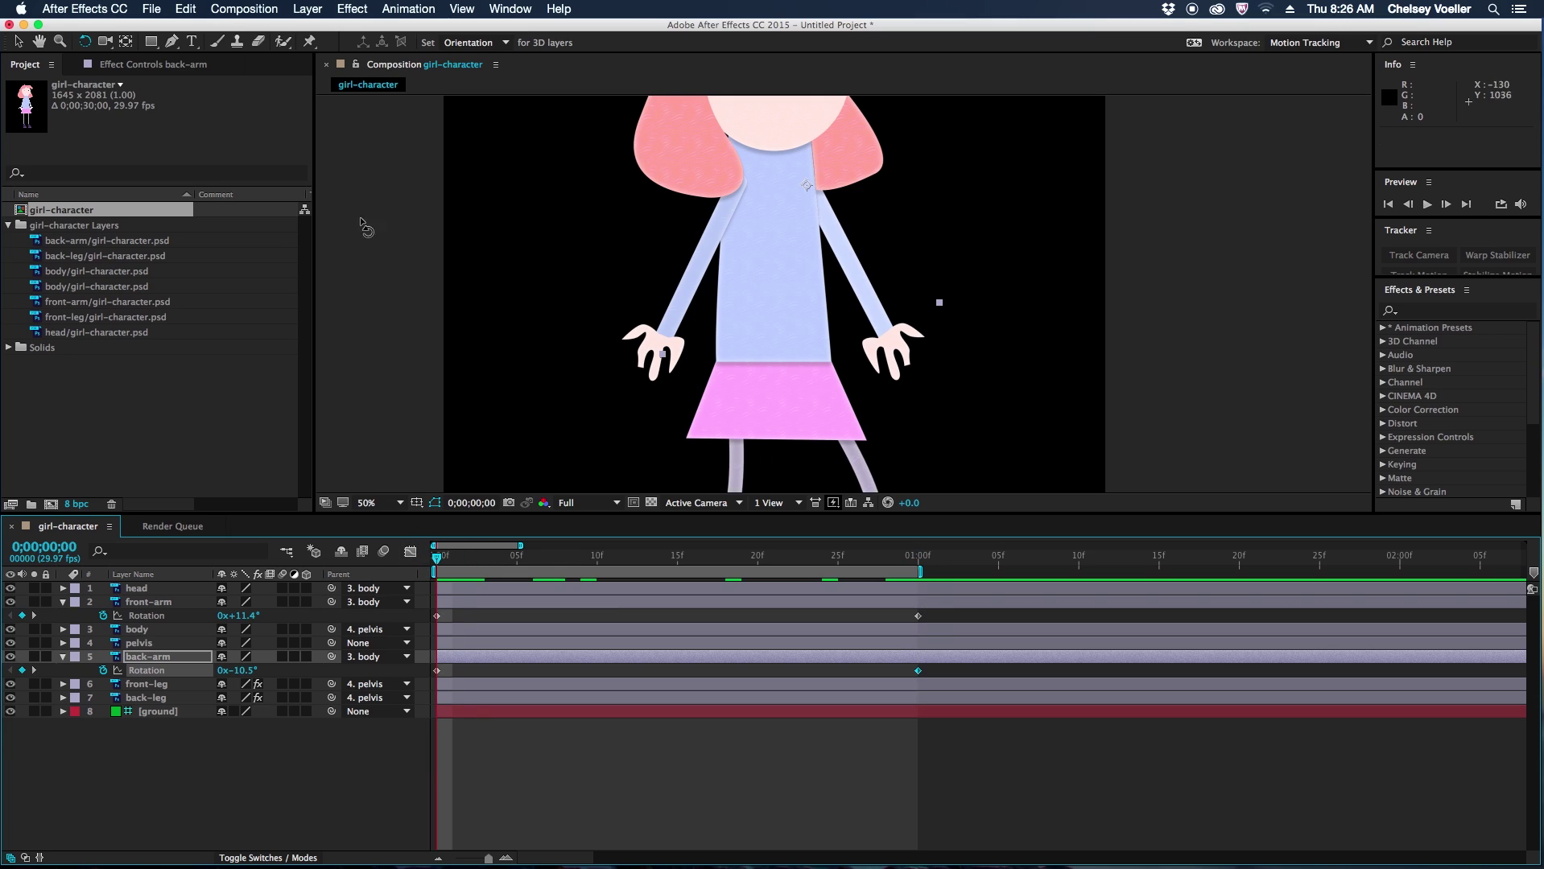
{"action": "left_click", "coordinate": [310, 42]}
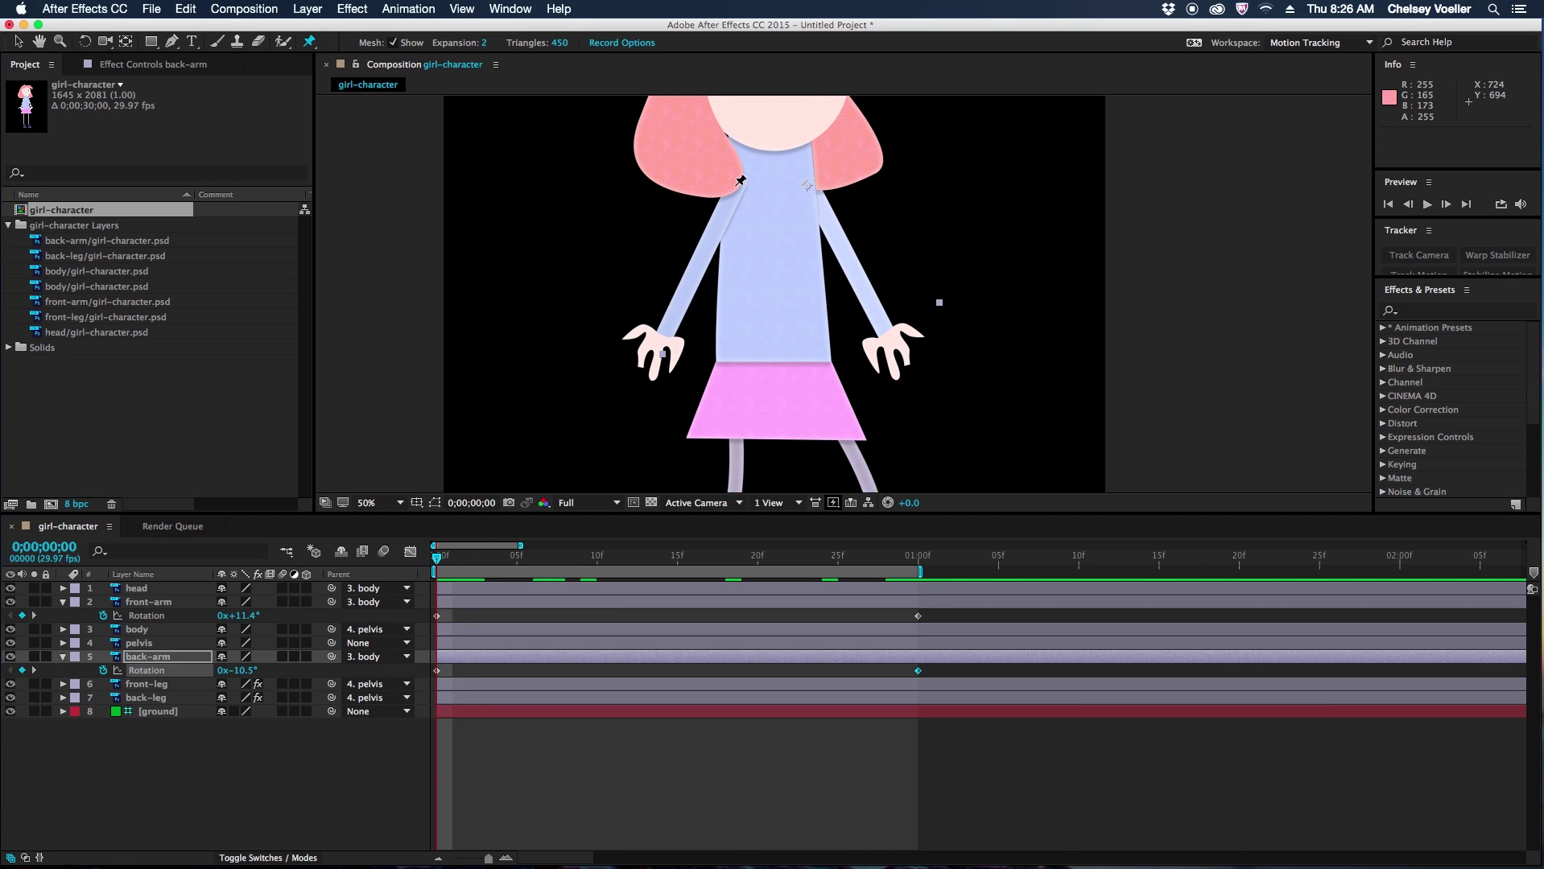
Step: Pin the front arm at shoulder, elbow and wrist, bending its hand in toward the waist
{"action": "left_click", "coordinate": [174, 603]}
{"action": "left_click", "coordinate": [734, 187]}
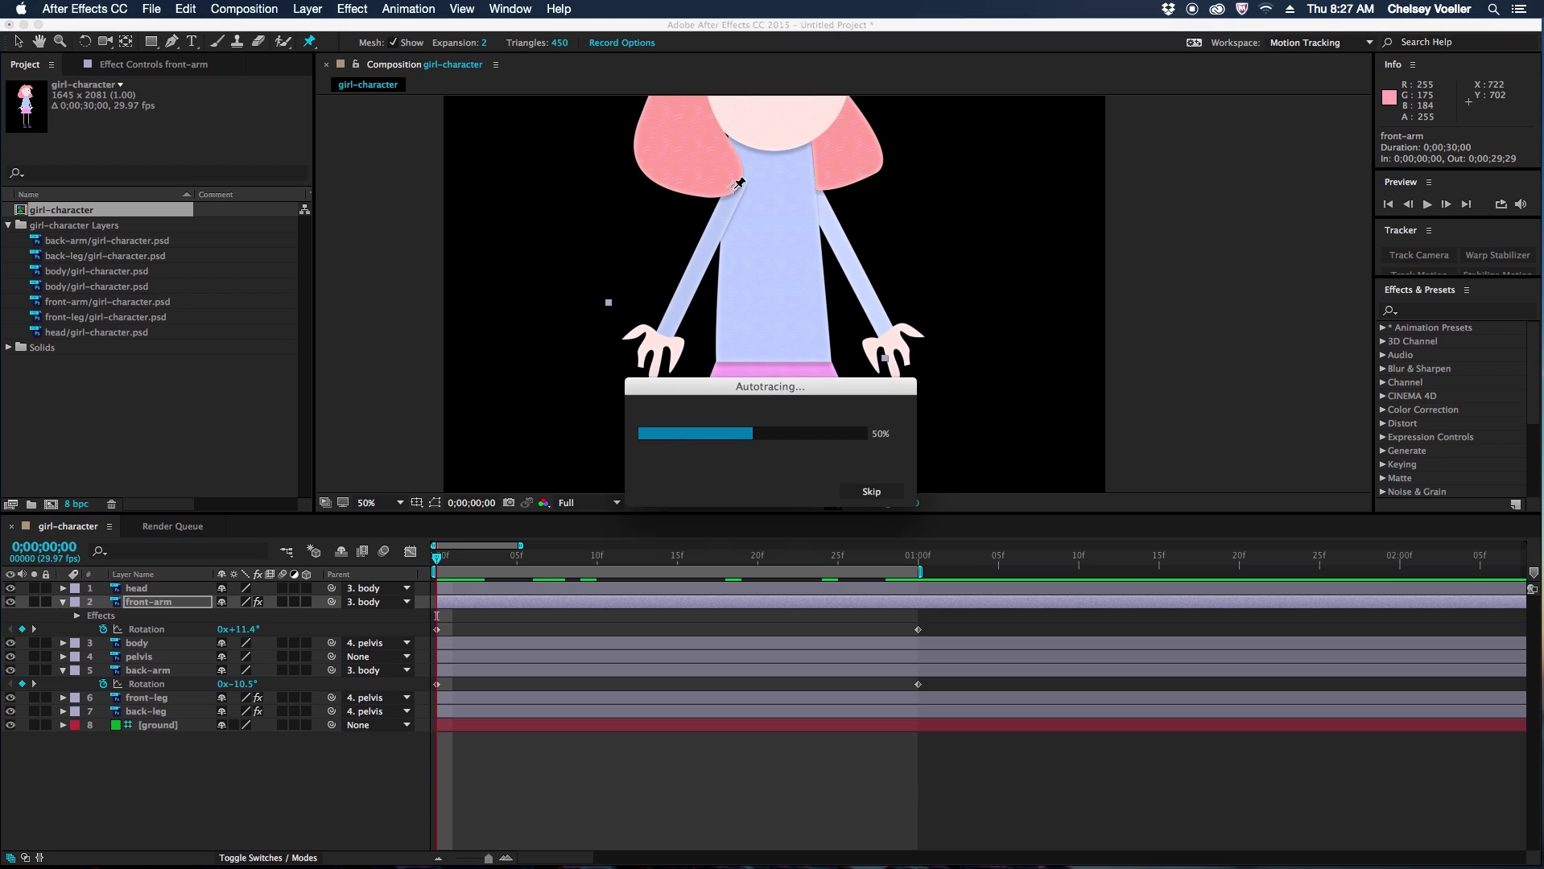
{"action": "left_click", "coordinate": [695, 266]}
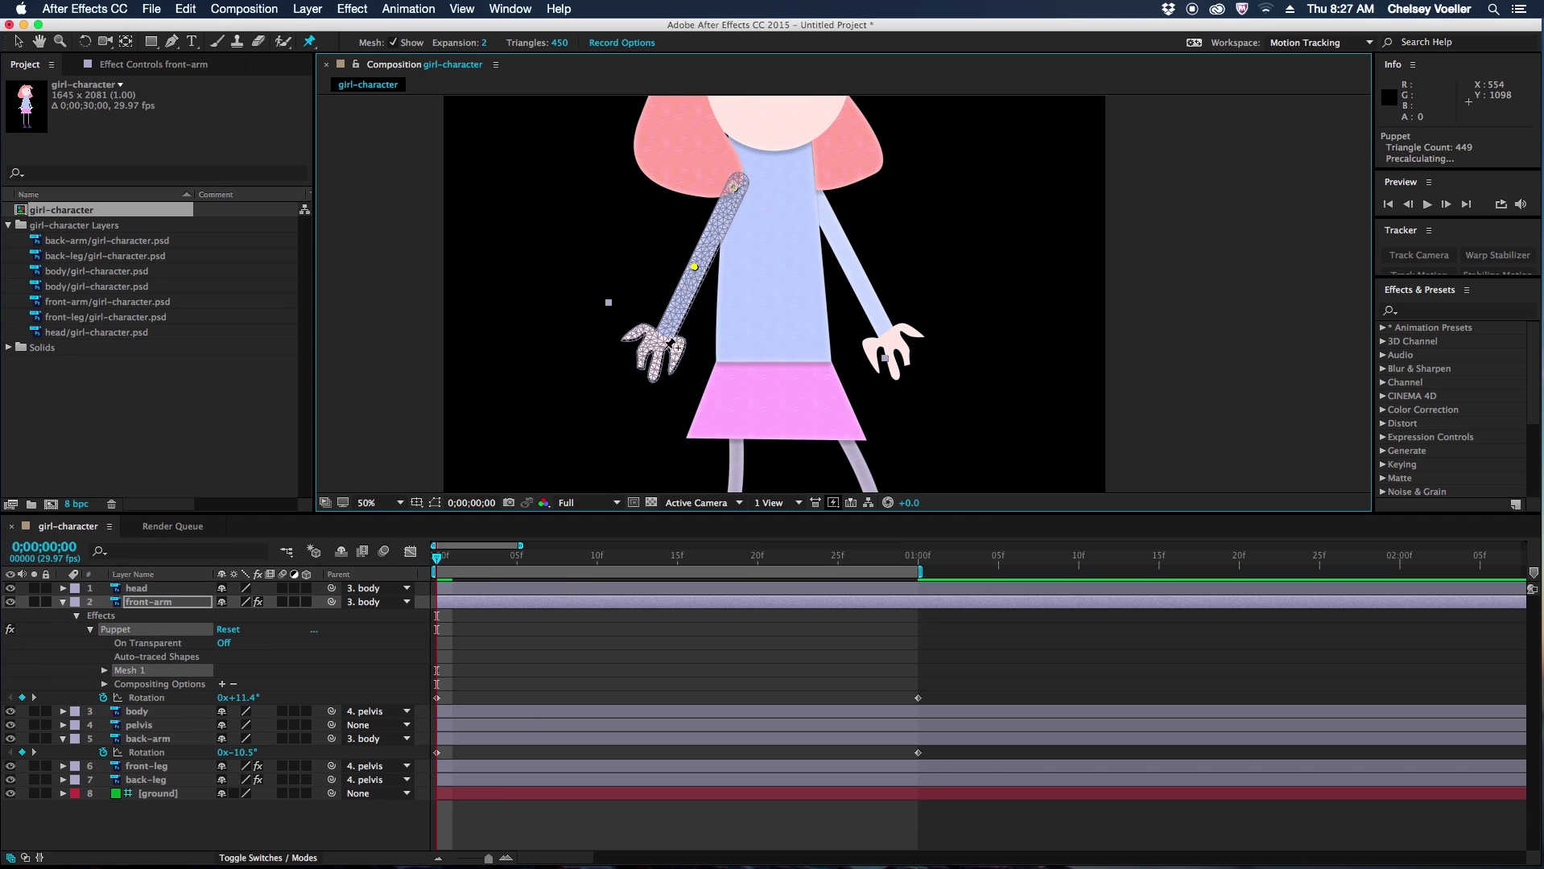
{"action": "left_click", "coordinate": [664, 333]}
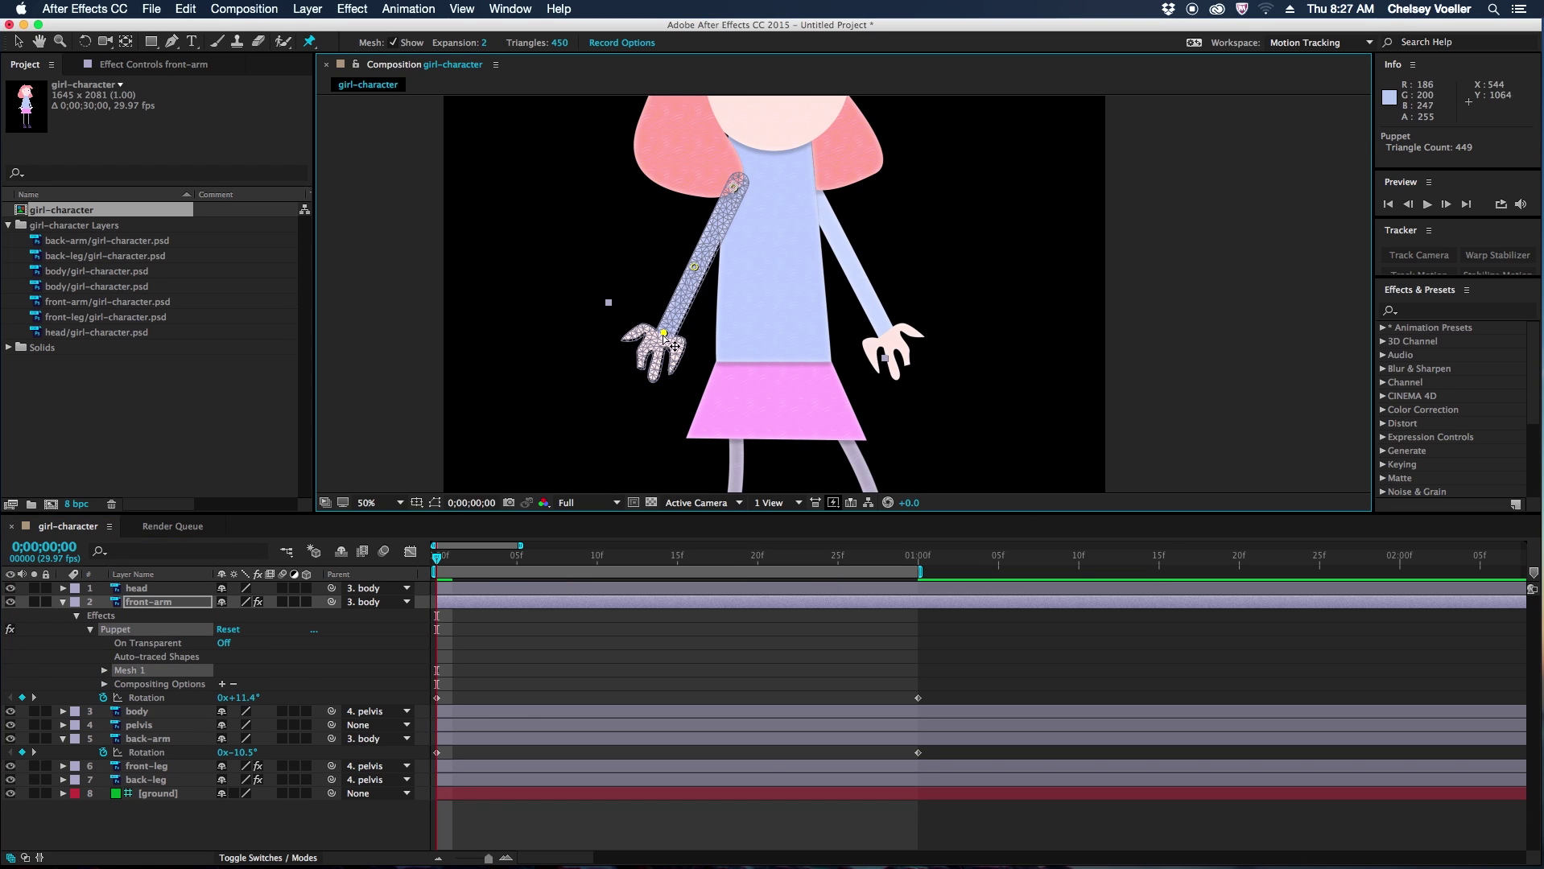
{"action": "left_click_drag", "start_coordinate": [663, 333], "coordinate": [735, 324]}
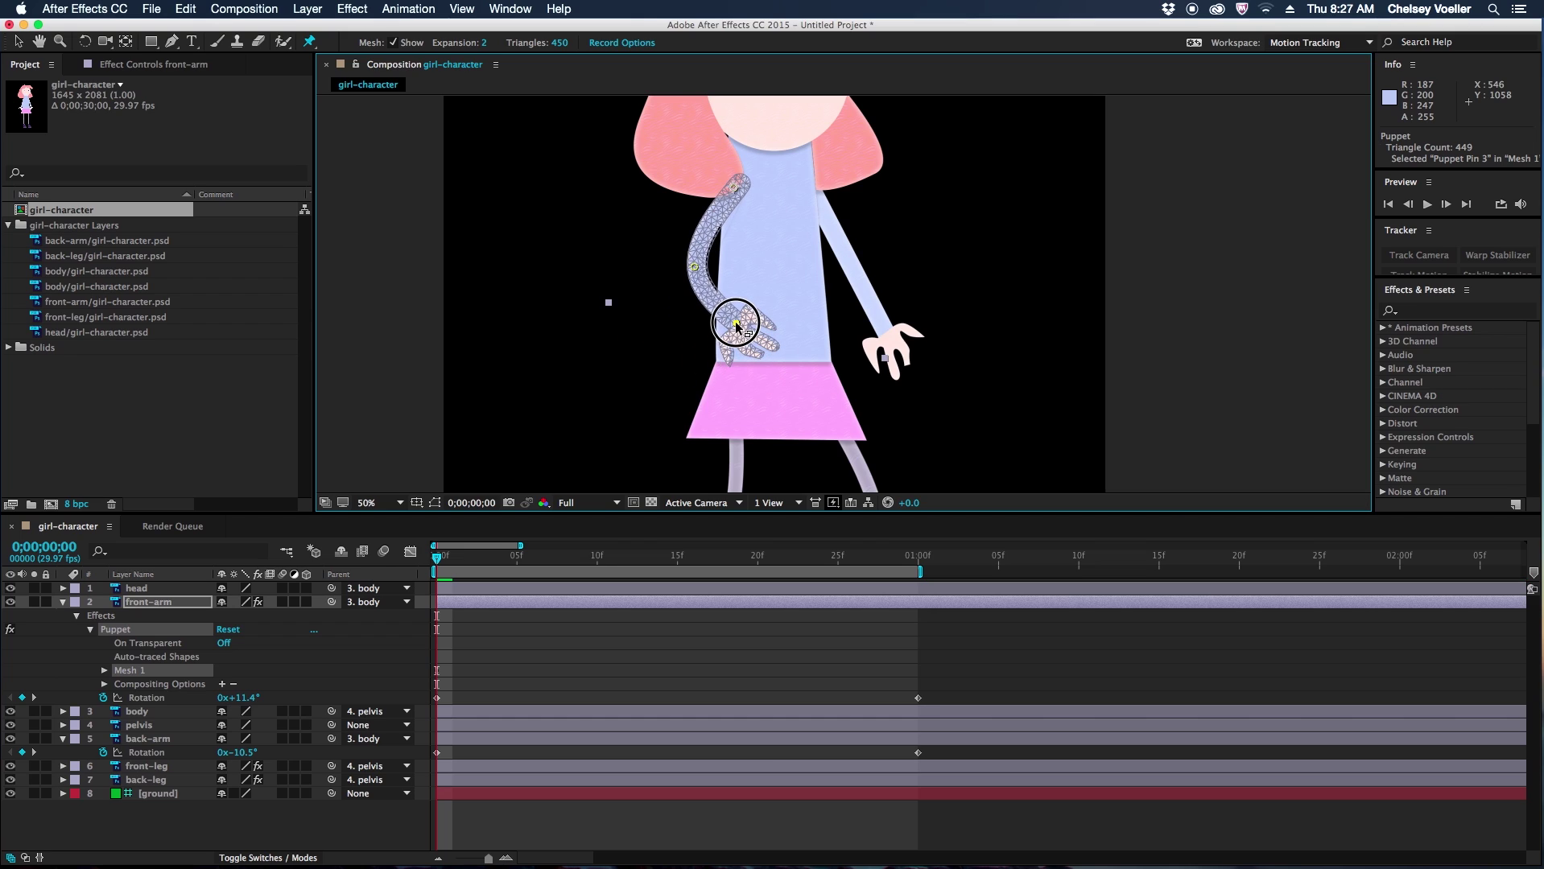
{"action": "left_click", "coordinate": [694, 268]}
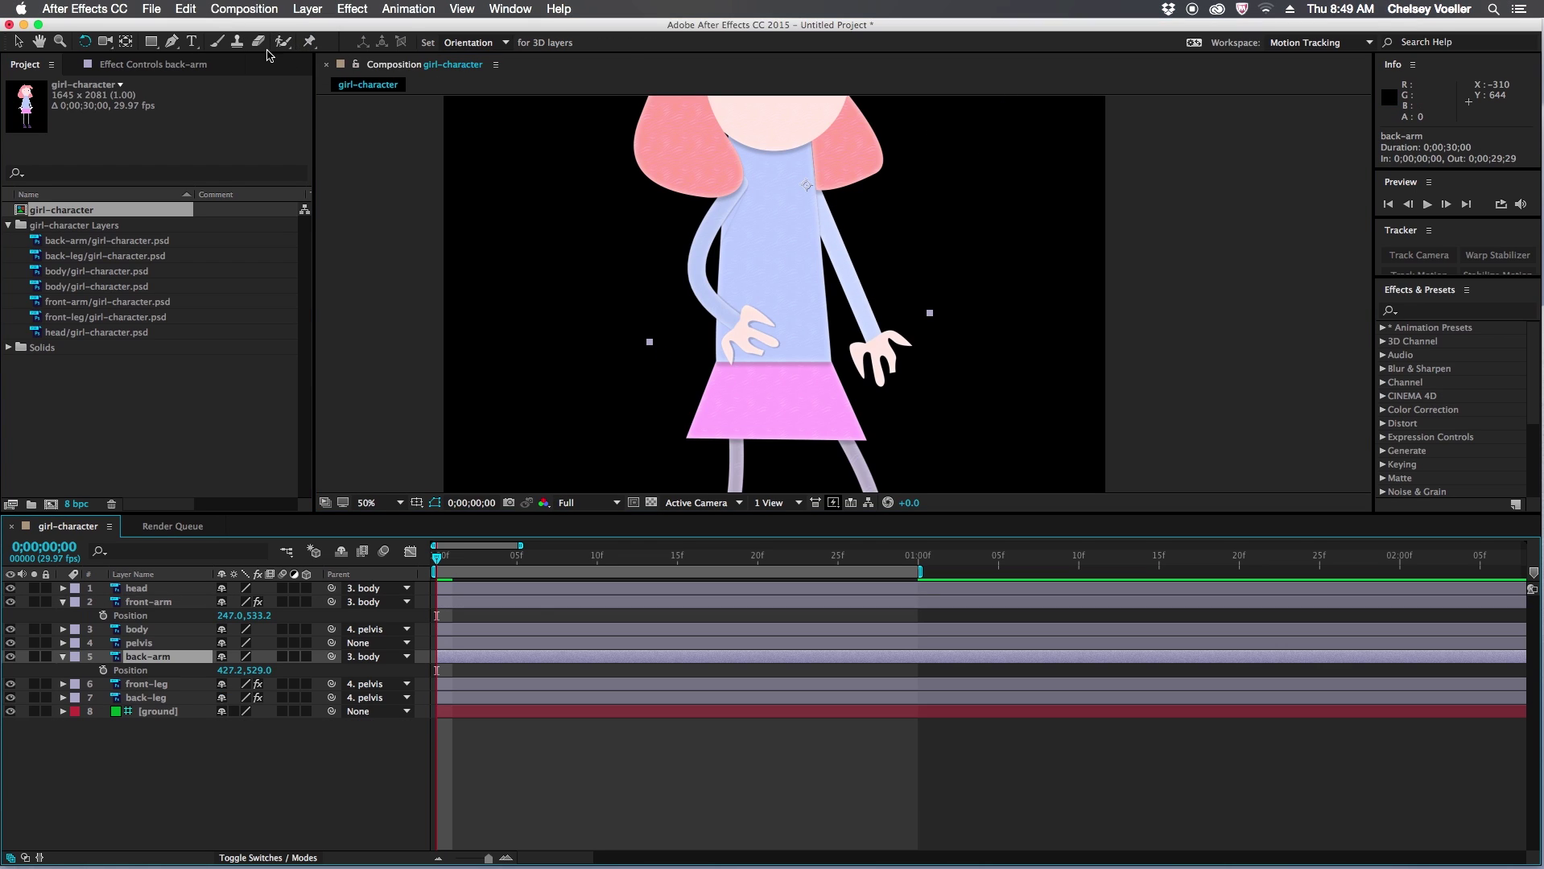
Step: Pin the back arm at shoulder, mid-arm and hand, bending the hand outward
{"action": "left_click", "coordinate": [310, 43]}
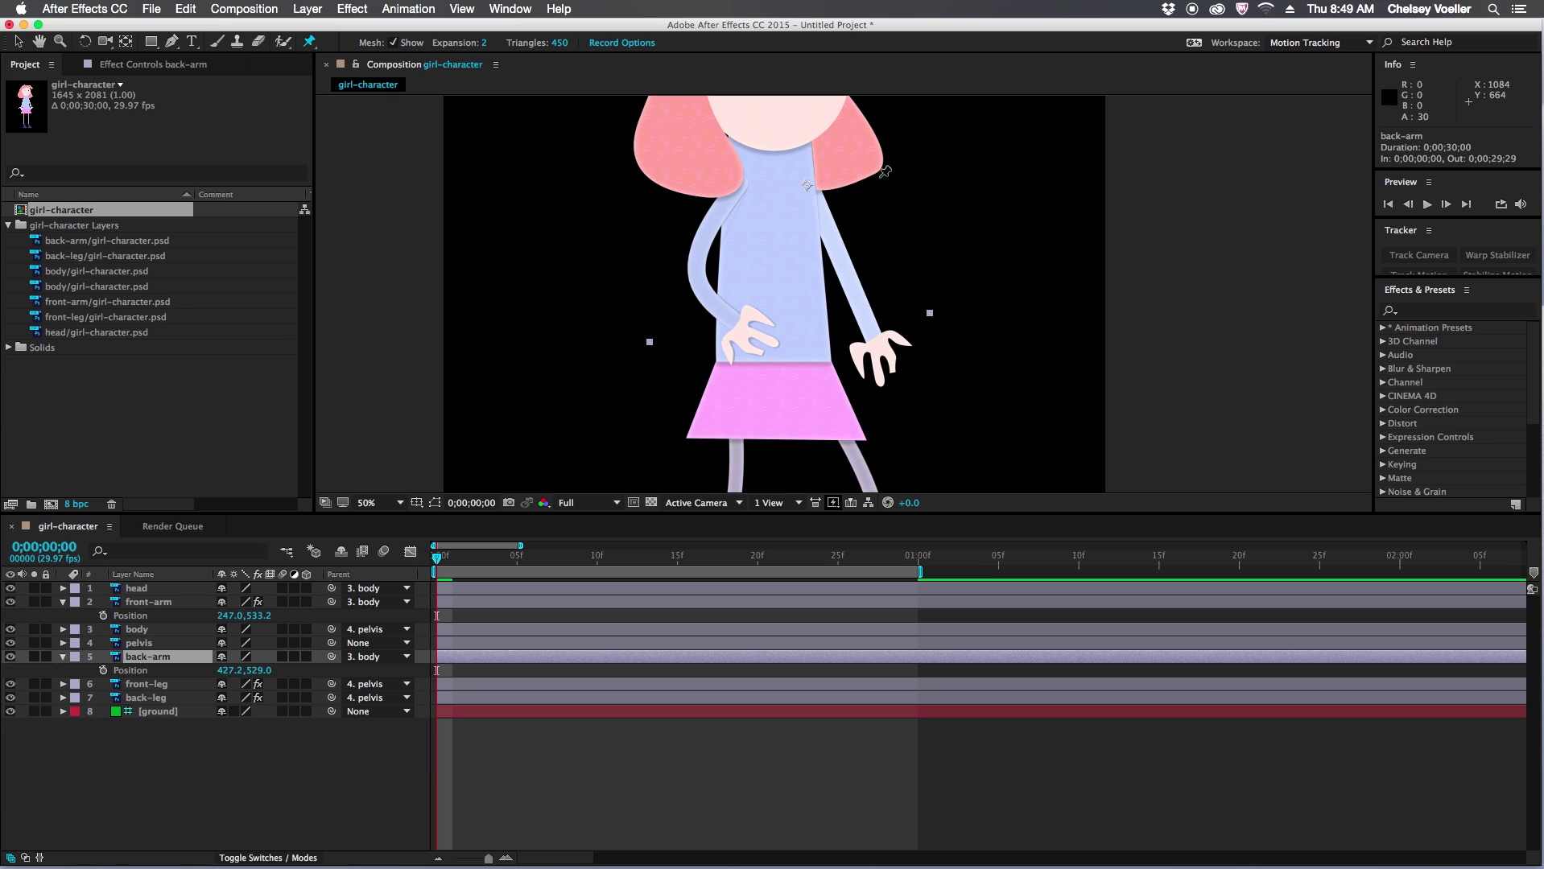
{"action": "left_click", "coordinate": [808, 185]}
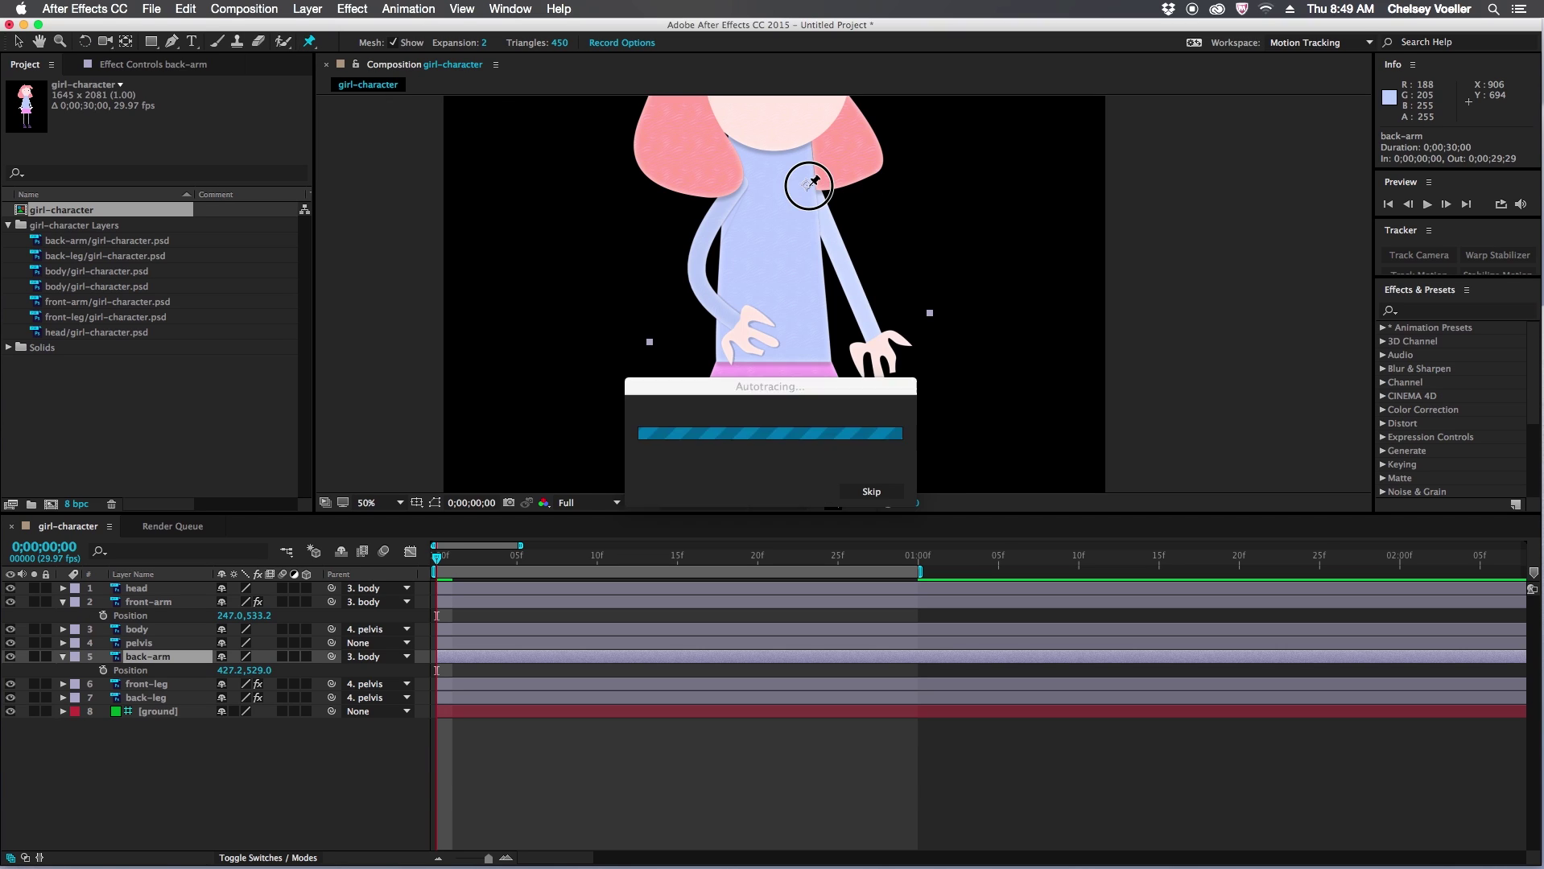
{"action": "left_click", "coordinate": [842, 270]}
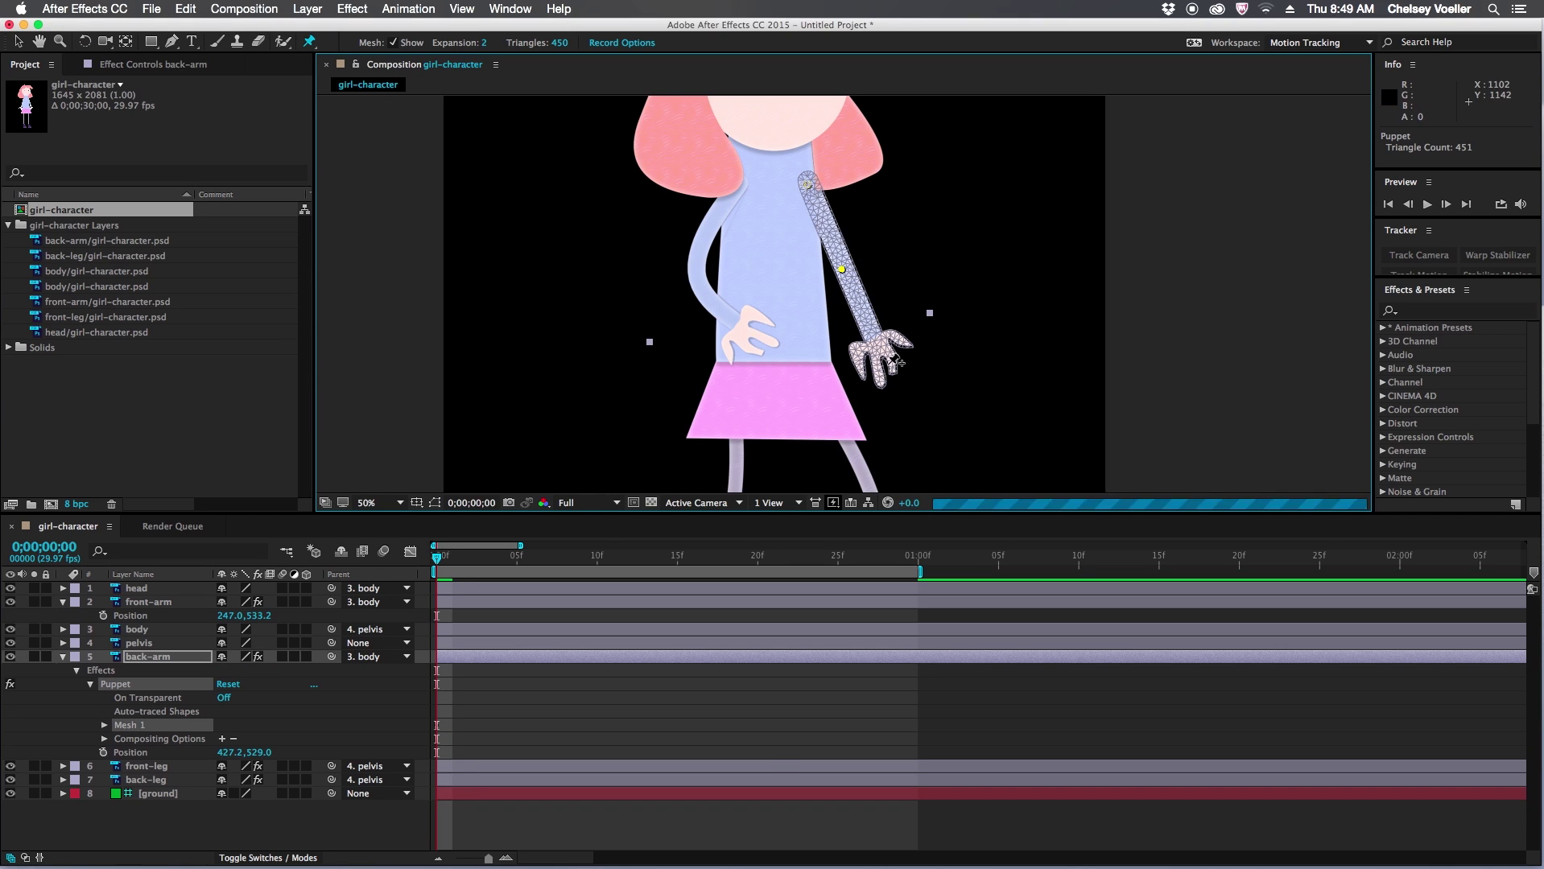
{"action": "left_click", "coordinate": [874, 333]}
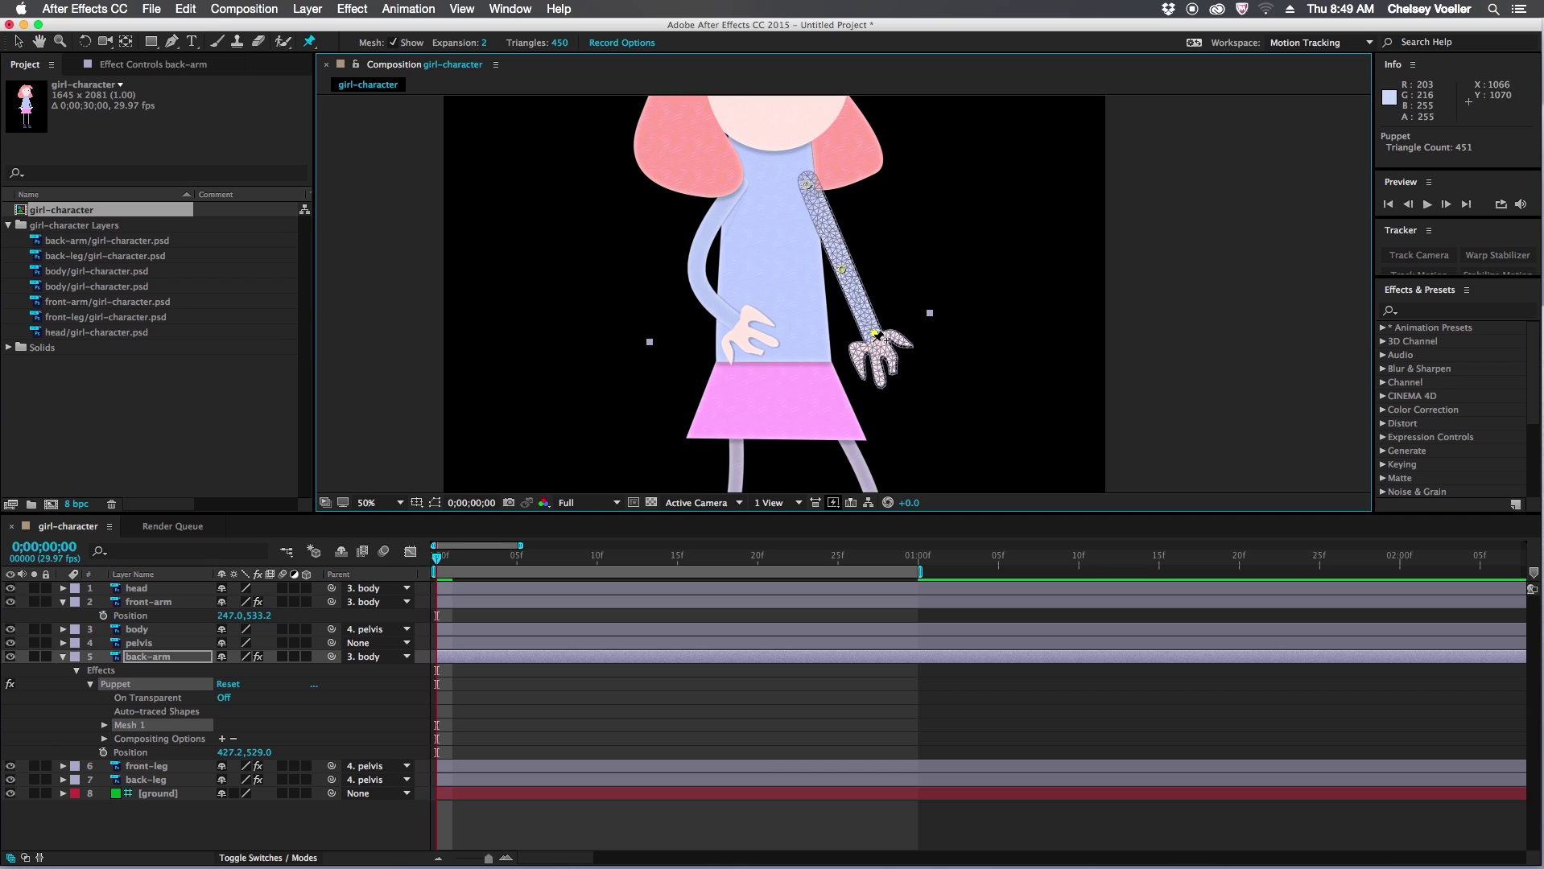
{"action": "mouse_move", "coordinate": [876, 335]}
{"action": "left_mouse_down"}
{"action": "mouse_move", "coordinate": [898, 326]}
{"action": "mouse_move", "coordinate": [902, 257]}
{"action": "mouse_move", "coordinate": [827, 269]}
{"action": "mouse_move", "coordinate": [895, 260]}
{"action": "mouse_move", "coordinate": [890, 276]}
{"action": "left_mouse_up"}
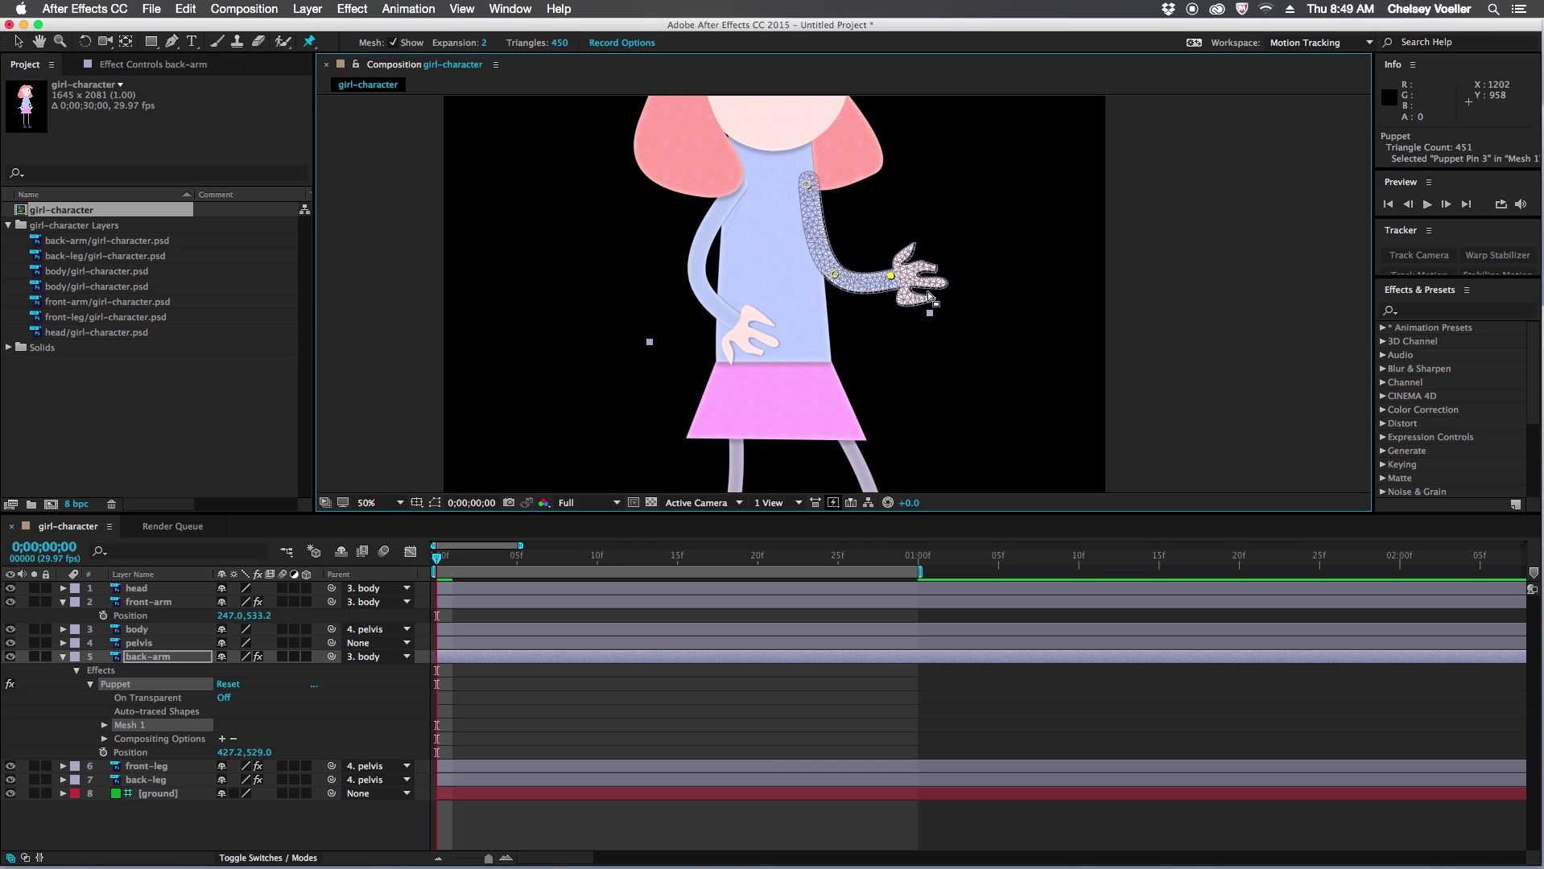
{"action": "left_click", "coordinate": [16, 41]}
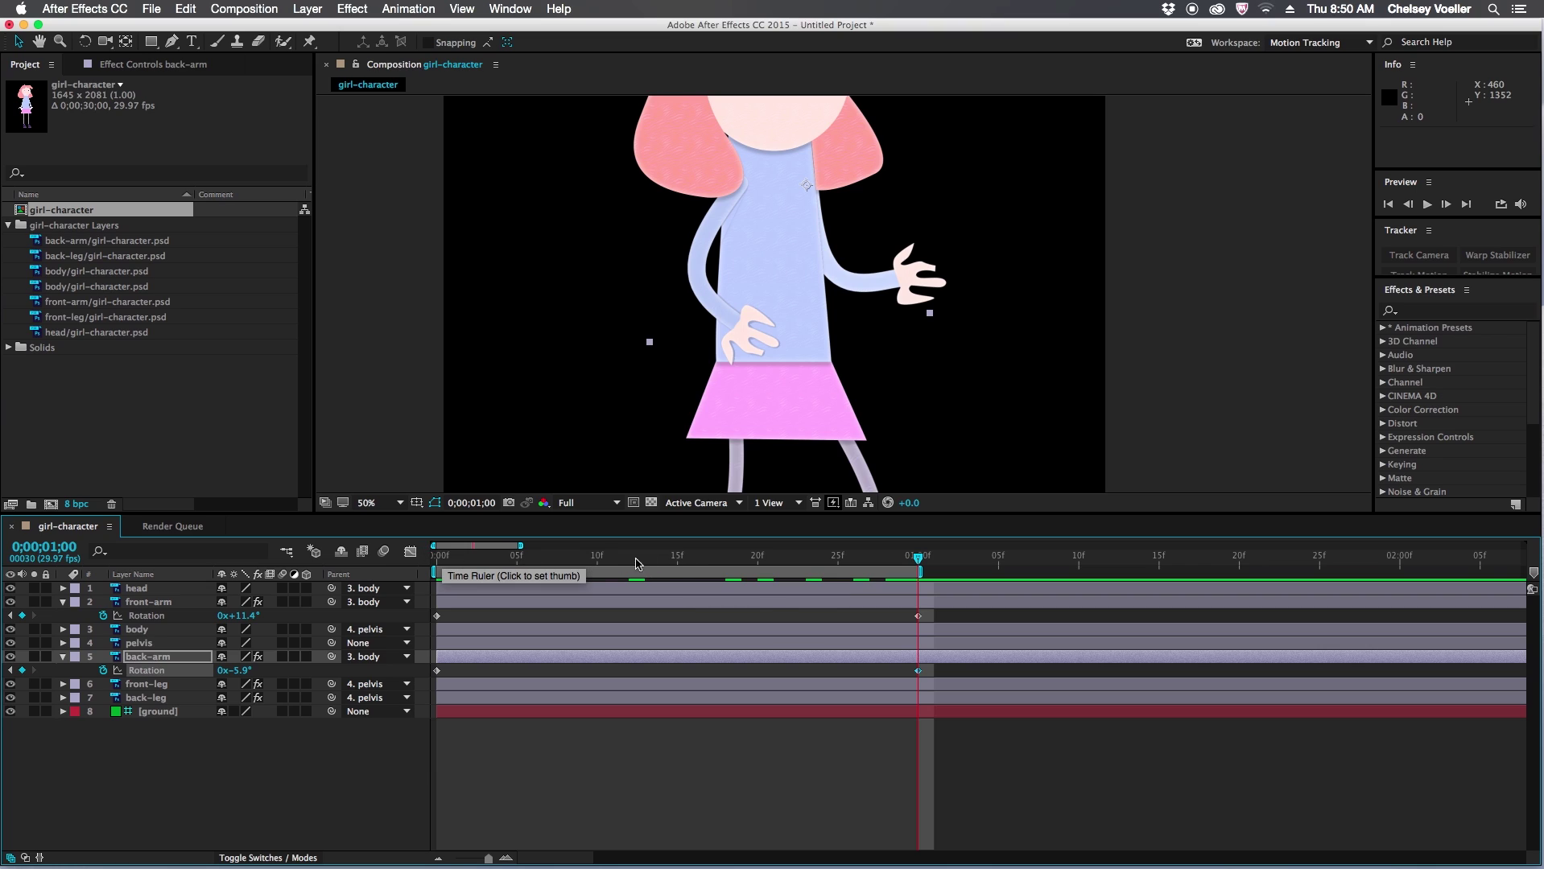
Step: At frame 15, rotate the back arm forward to 75.2° and the front arm back to -36.0°
{"action": "left_click", "coordinate": [677, 557]}
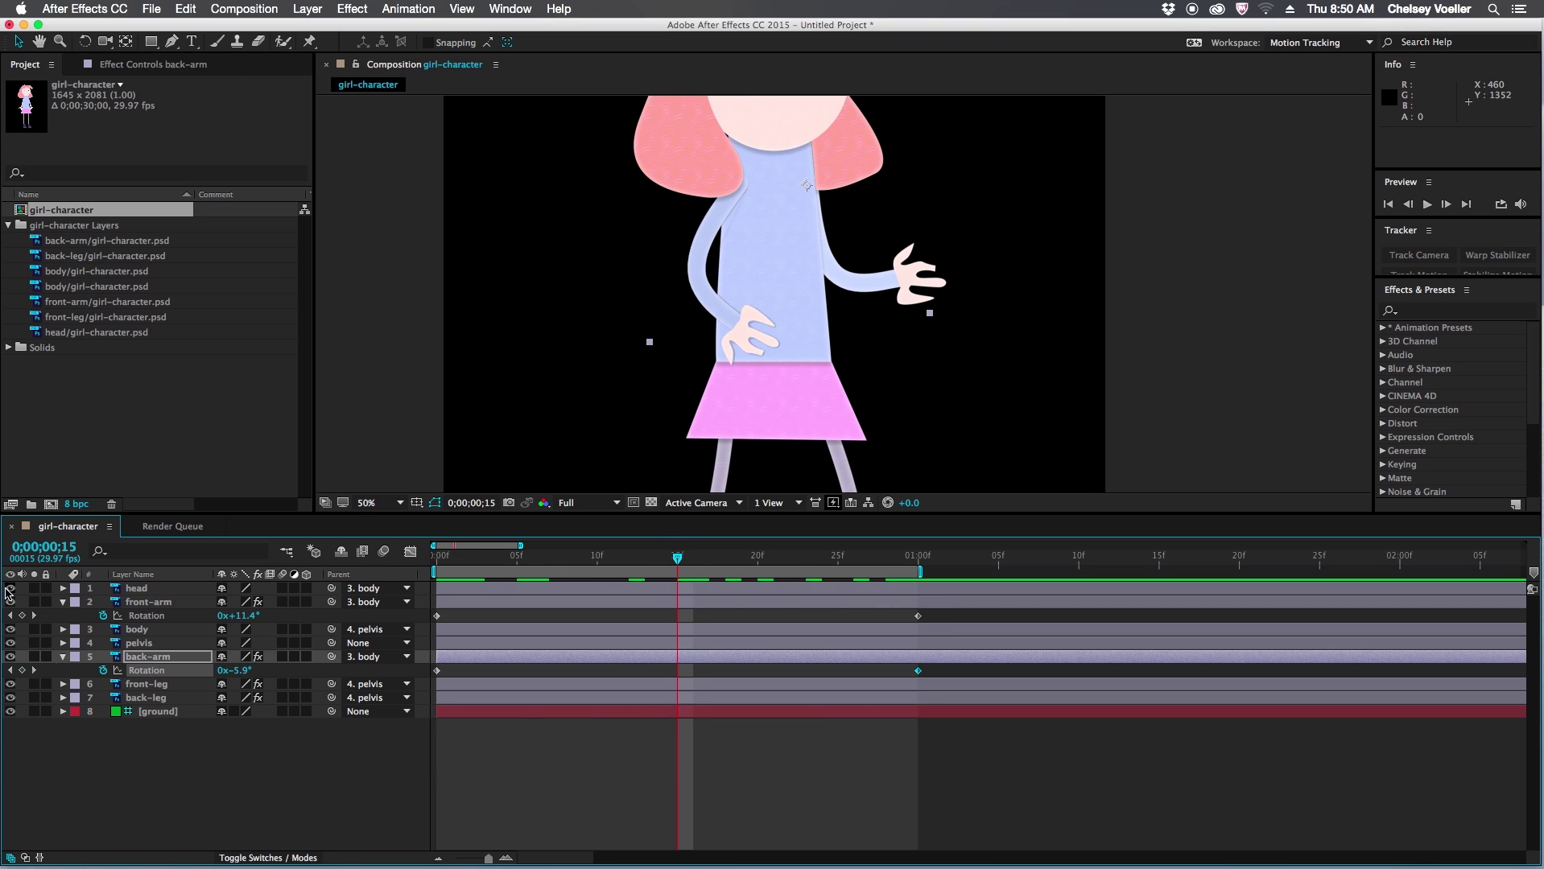
{"action": "left_click", "coordinate": [83, 42]}
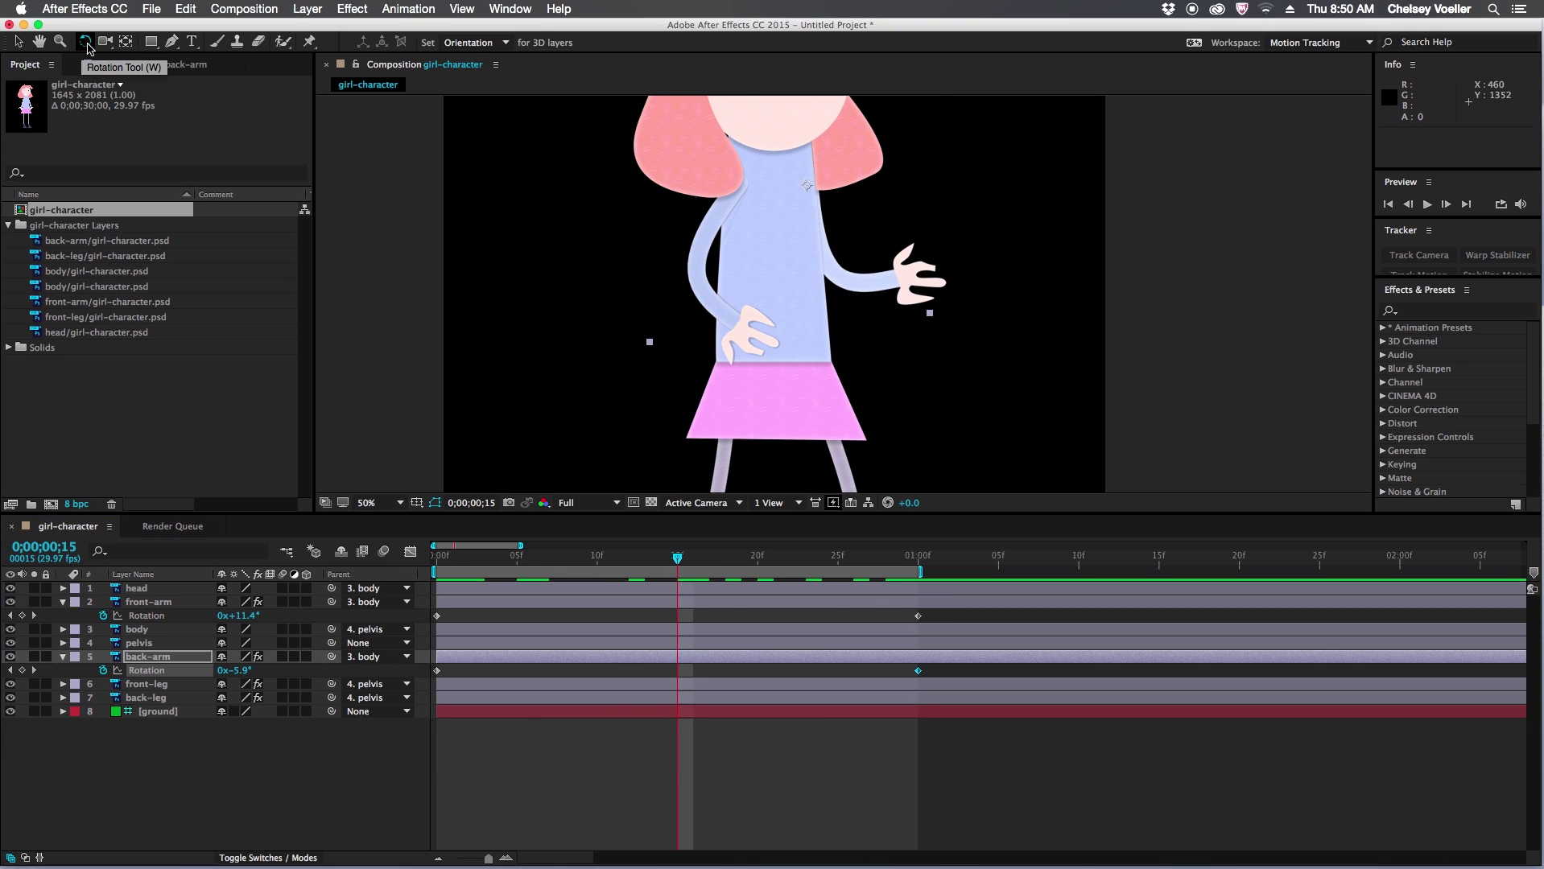
{"action": "left_click_drag", "start_coordinate": [724, 324], "coordinate": [474, 302]}
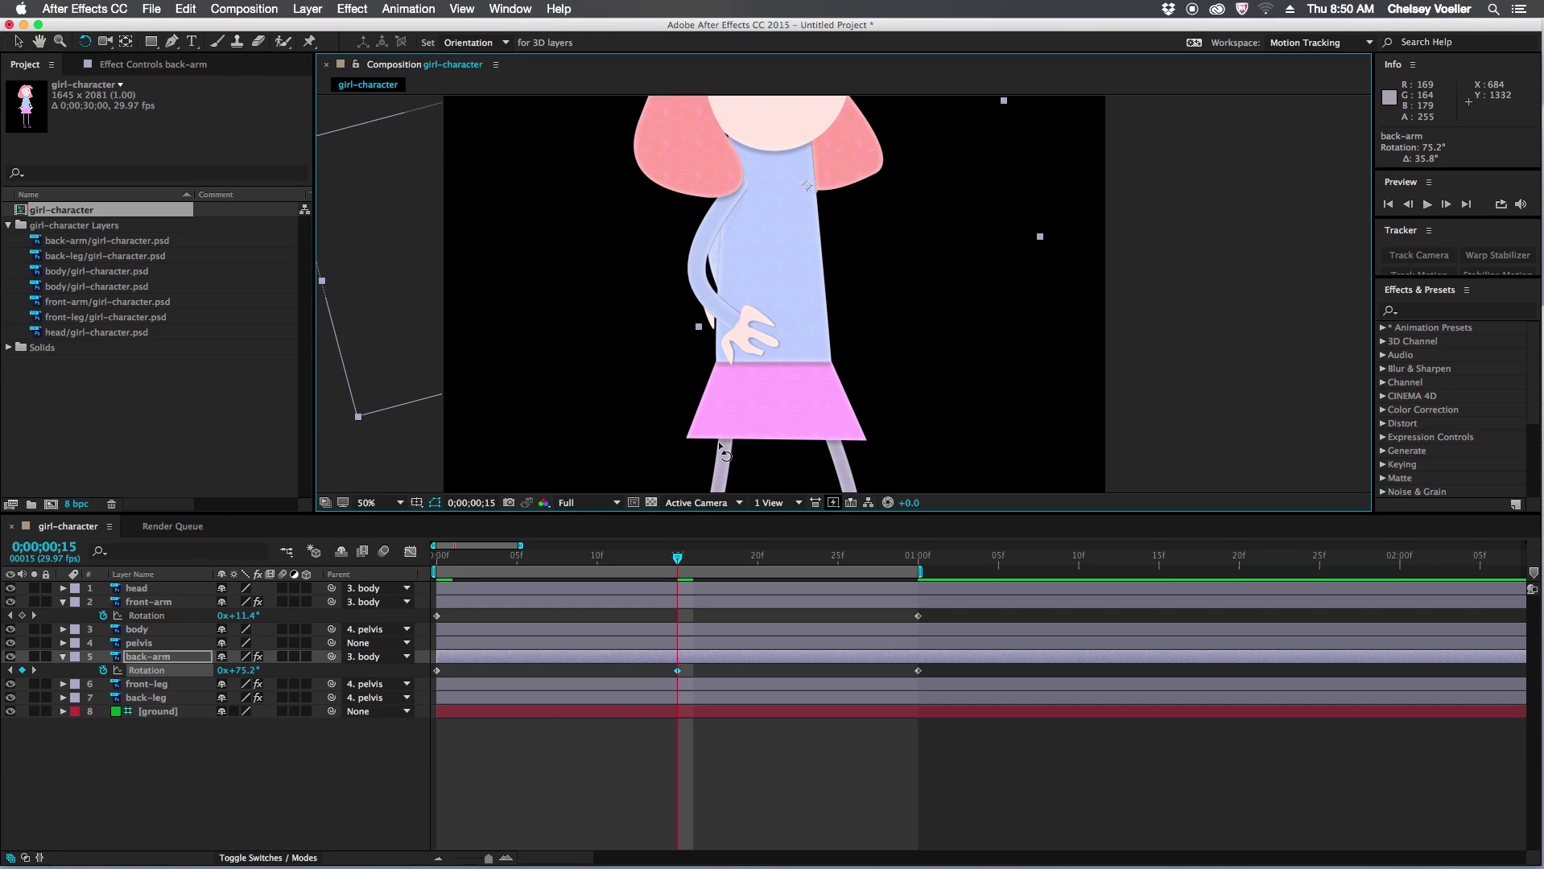
{"action": "left_click", "coordinate": [148, 606]}
{"action": "left_click_drag", "start_coordinate": [741, 335], "coordinate": [858, 287]}
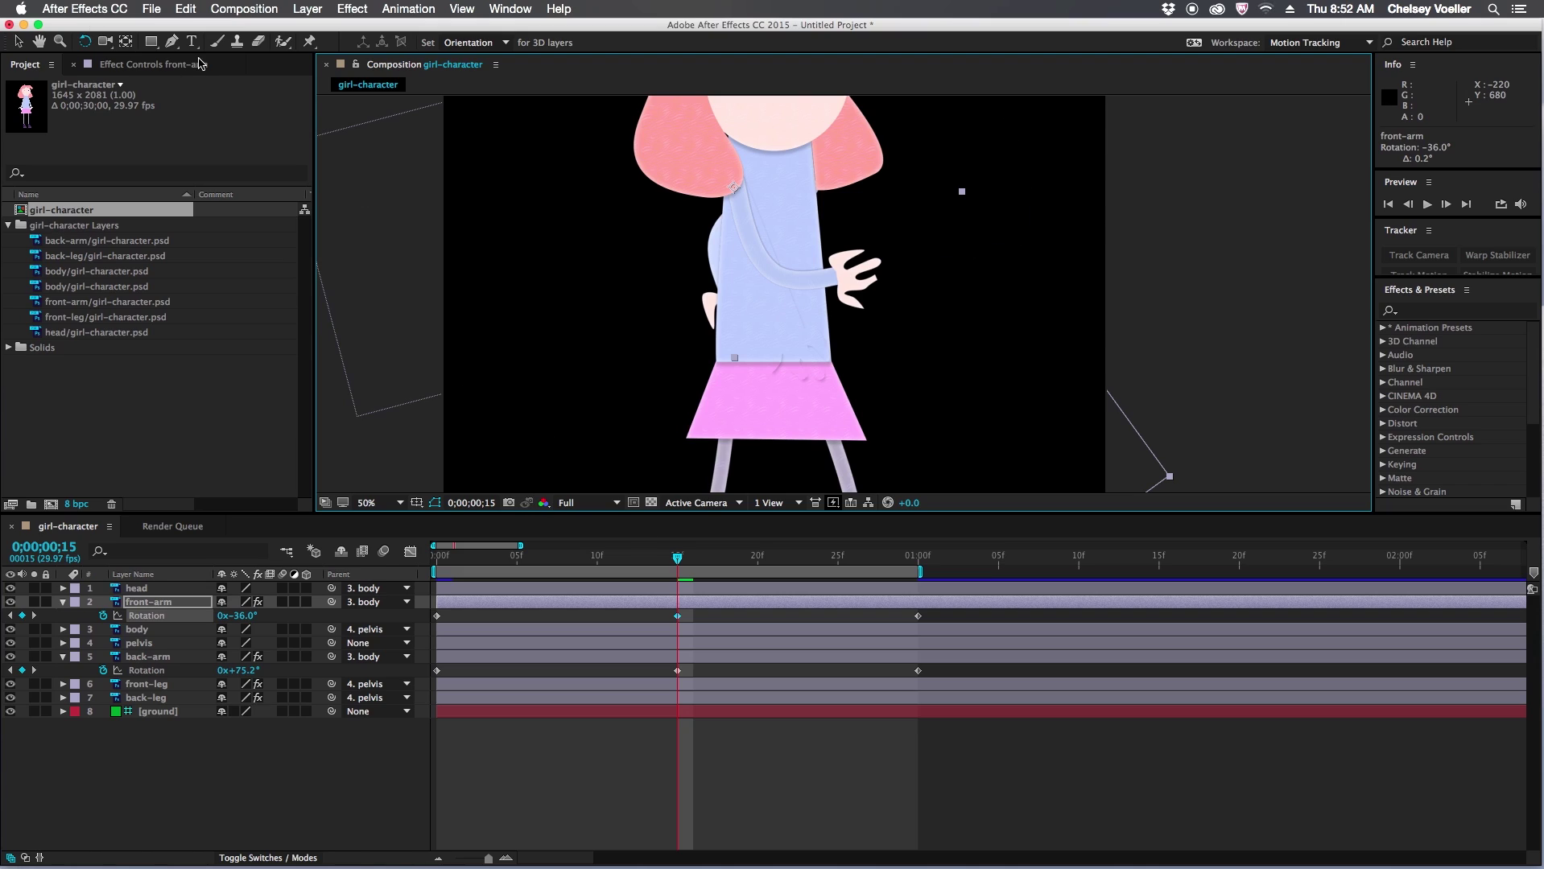
Step: Enable On Transparent in both arms' Puppet effects, then scrub the timeline to check the swing
{"action": "left_click", "coordinate": [152, 66]}
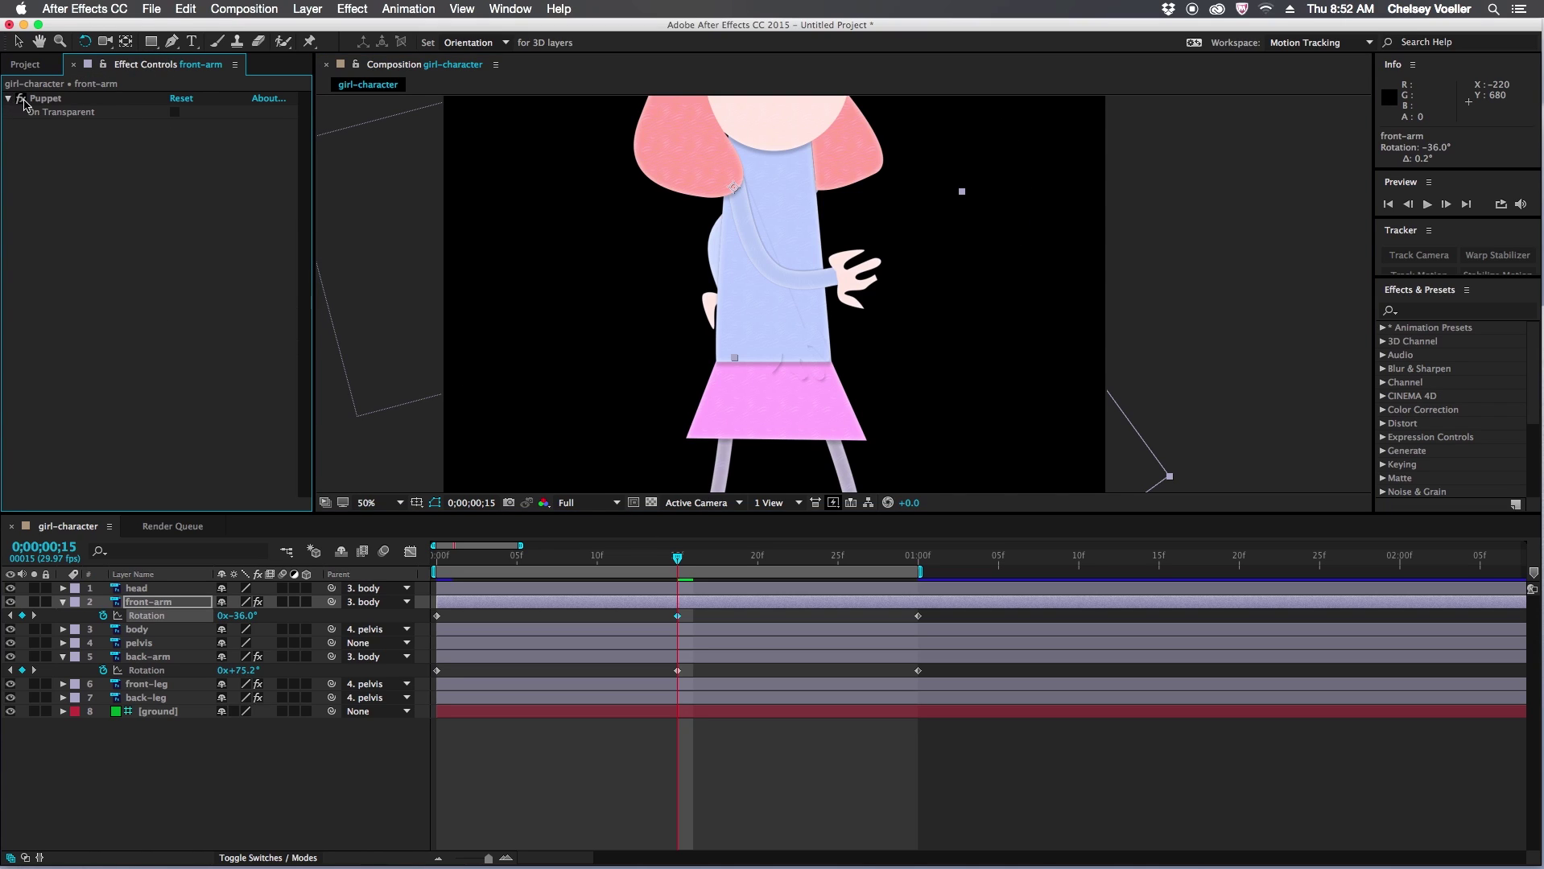
{"action": "left_click", "coordinate": [175, 114]}
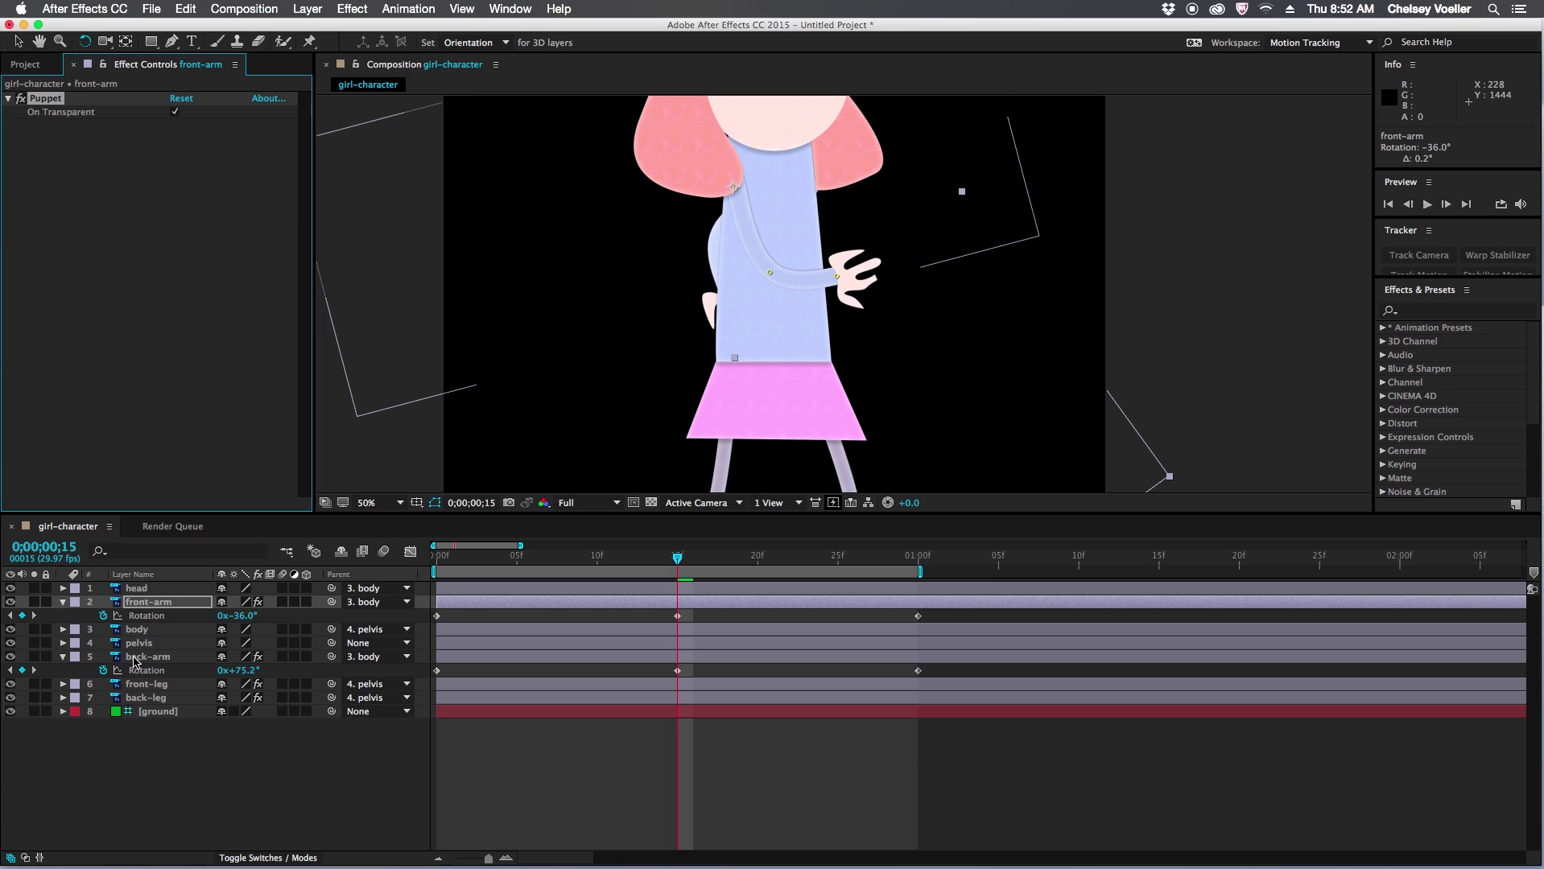
{"action": "left_click", "coordinate": [147, 657]}
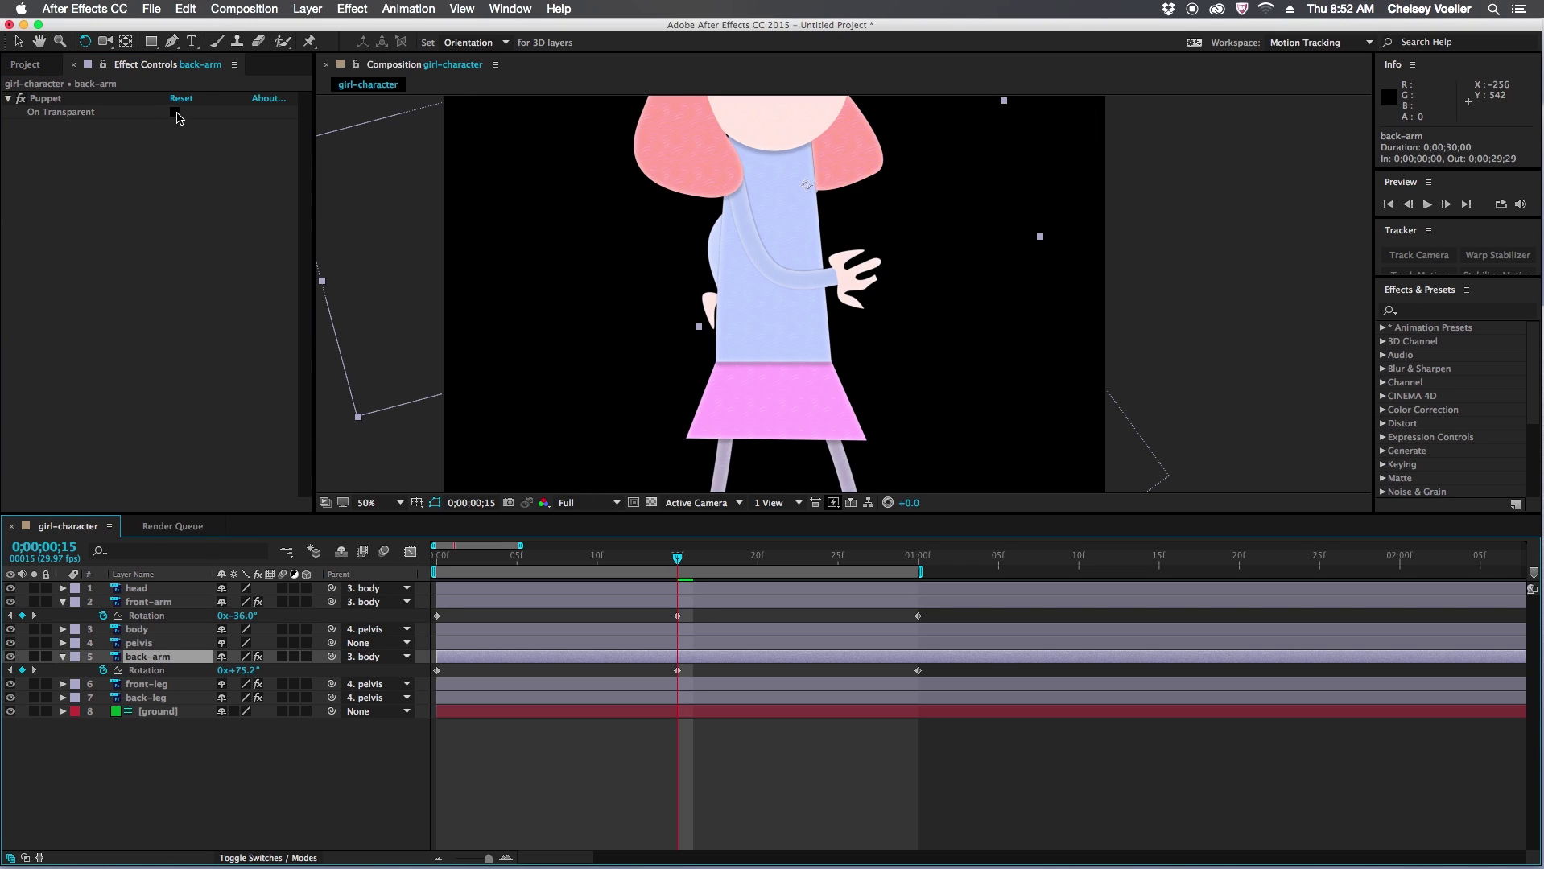
{"action": "left_click", "coordinate": [175, 113]}
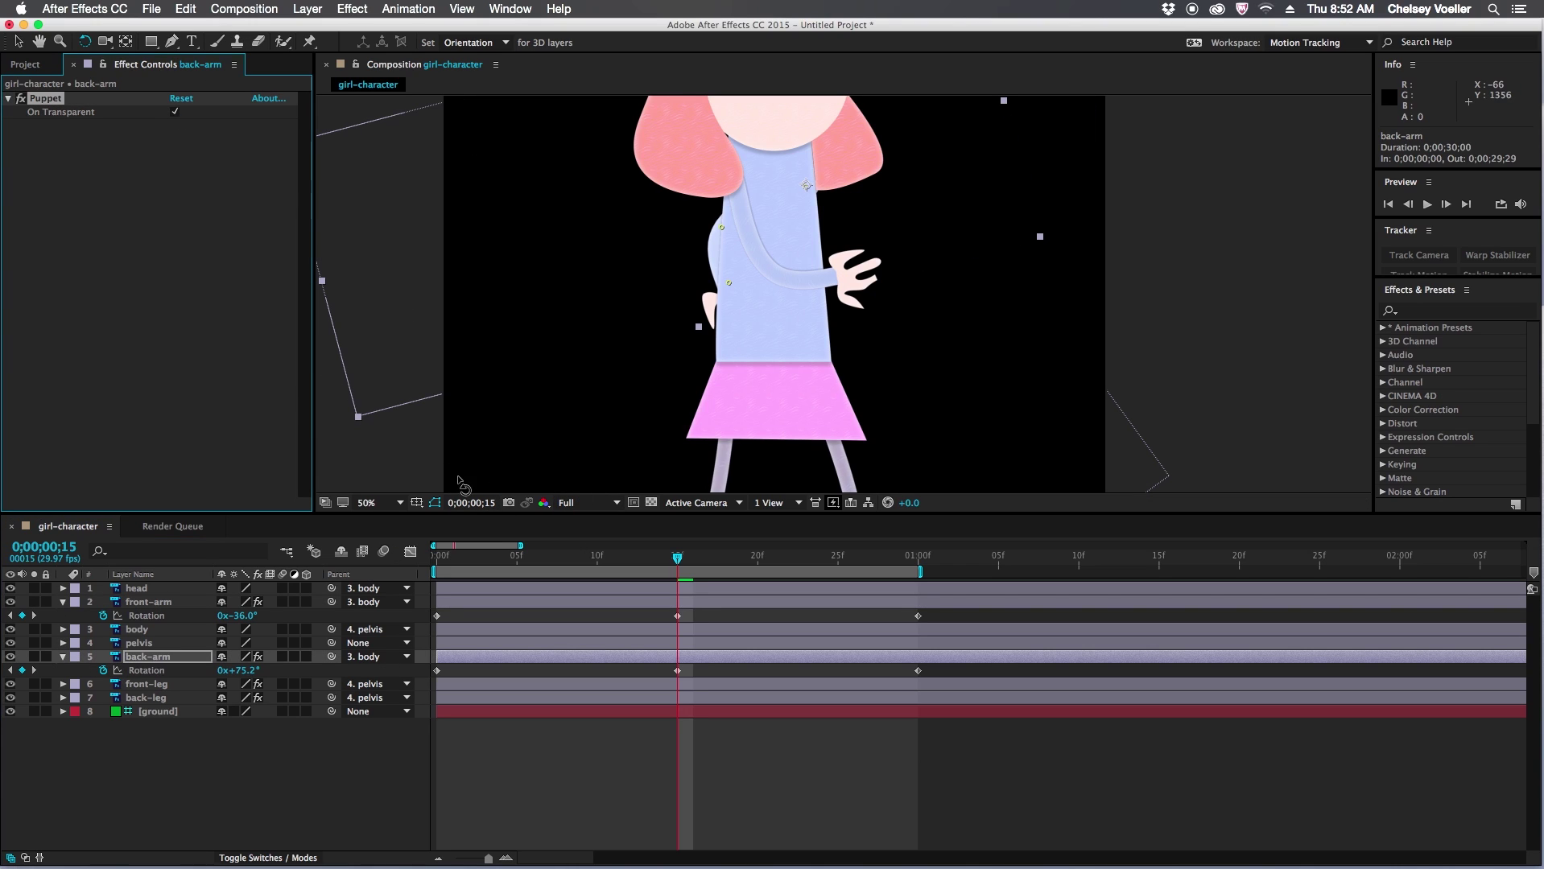
{"action": "left_click", "coordinate": [24, 64]}
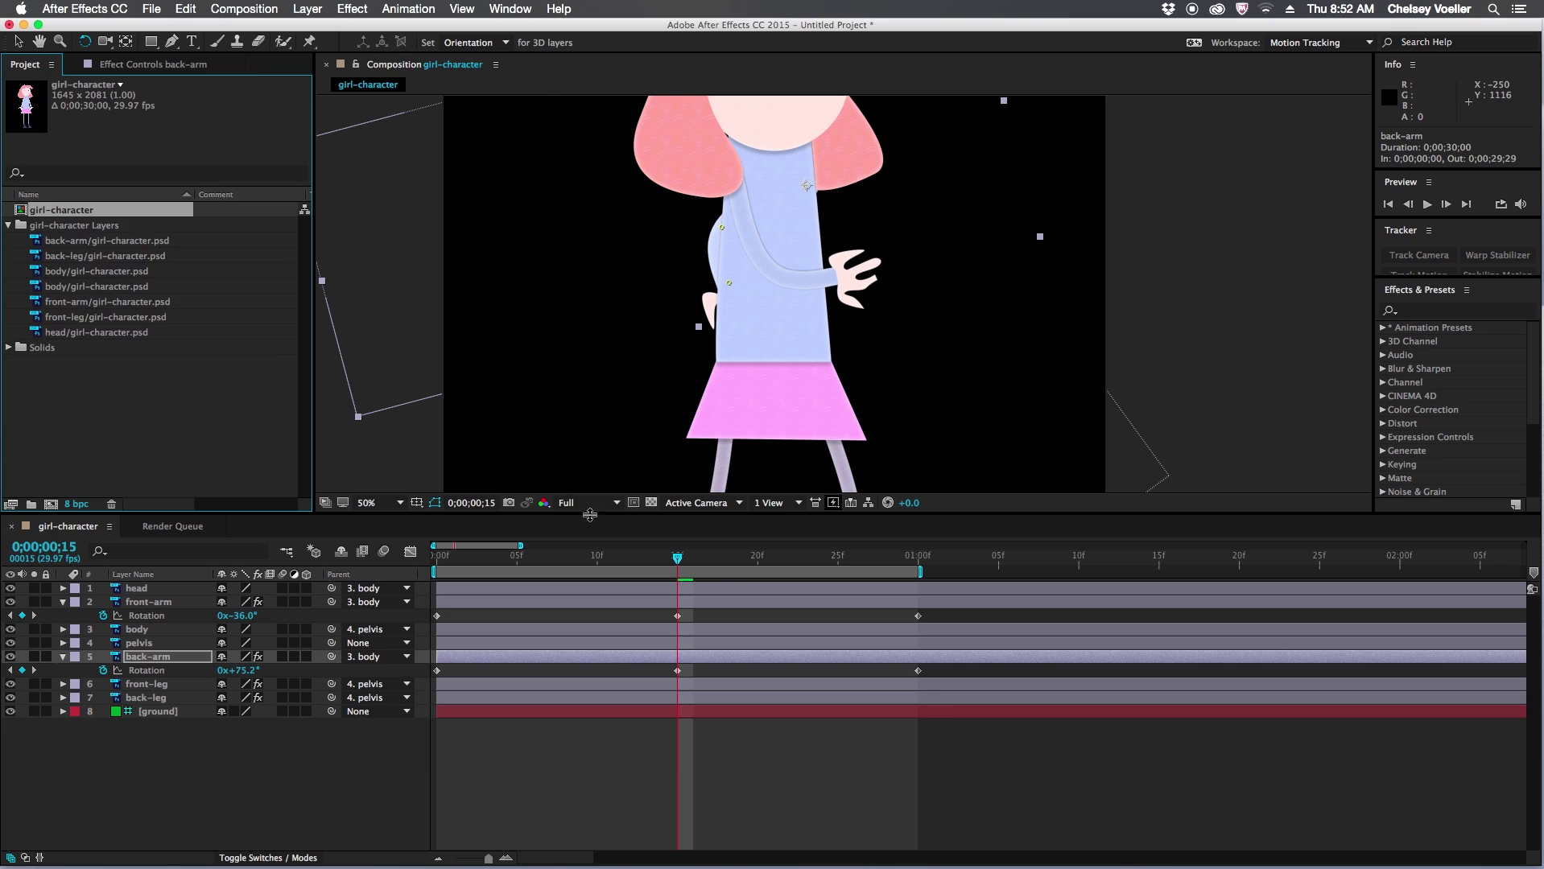
{"action": "left_click_drag", "start_coordinate": [456, 557], "coordinate": [565, 556]}
Step: Duplicate the front arm's three frame-0 Puppet Pin keyframes at the one-second mark
{"action": "left_click", "coordinate": [149, 602]}
{"action": "key", "text": "v"}
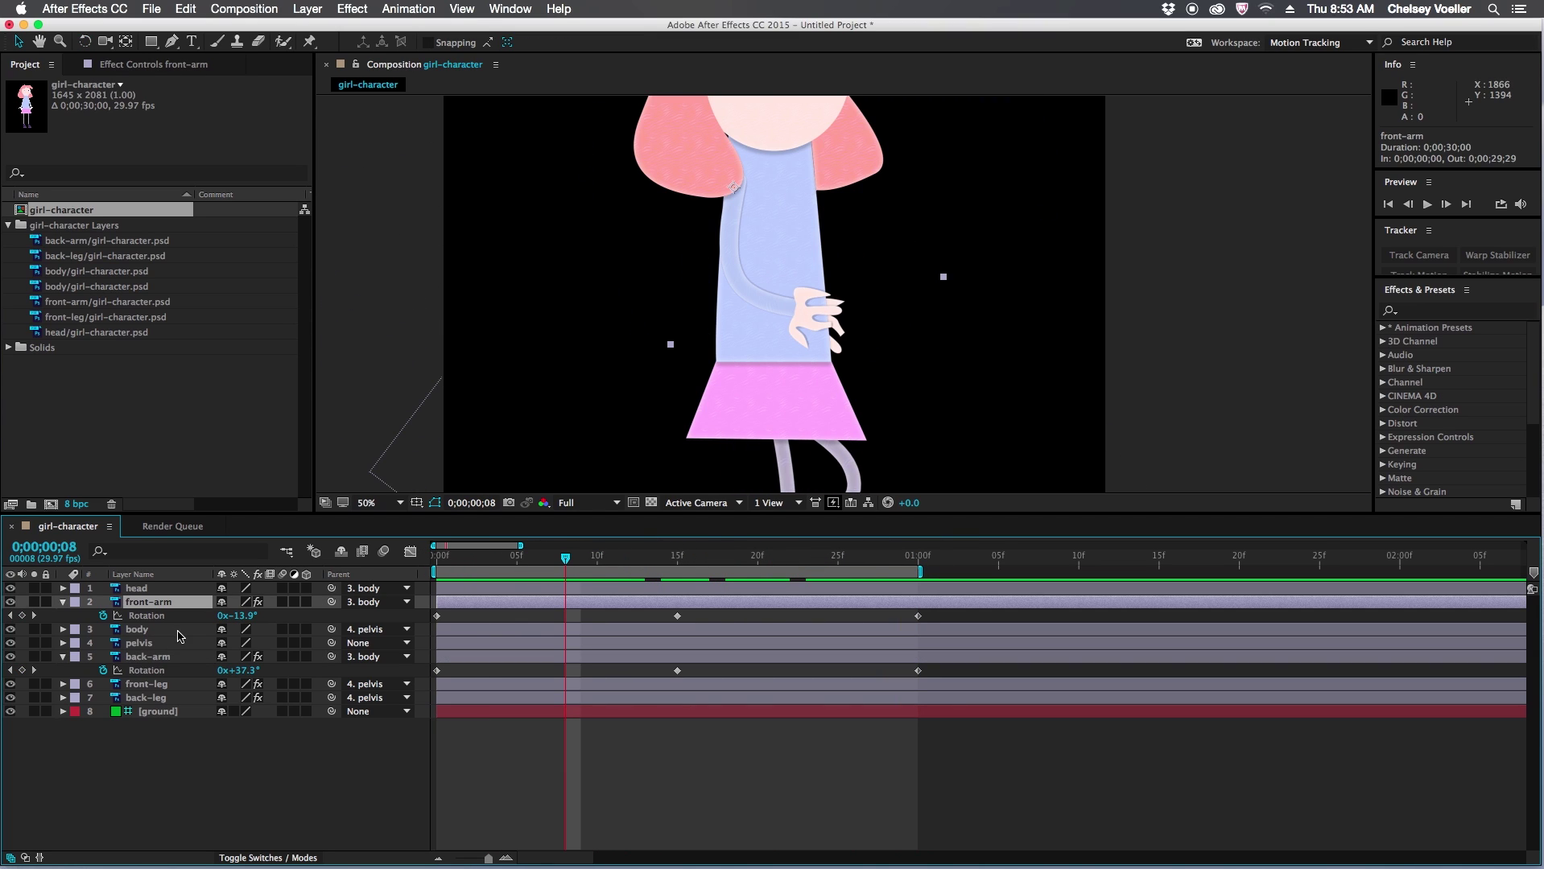
{"action": "left_click", "coordinate": [176, 659], "text": "super"}
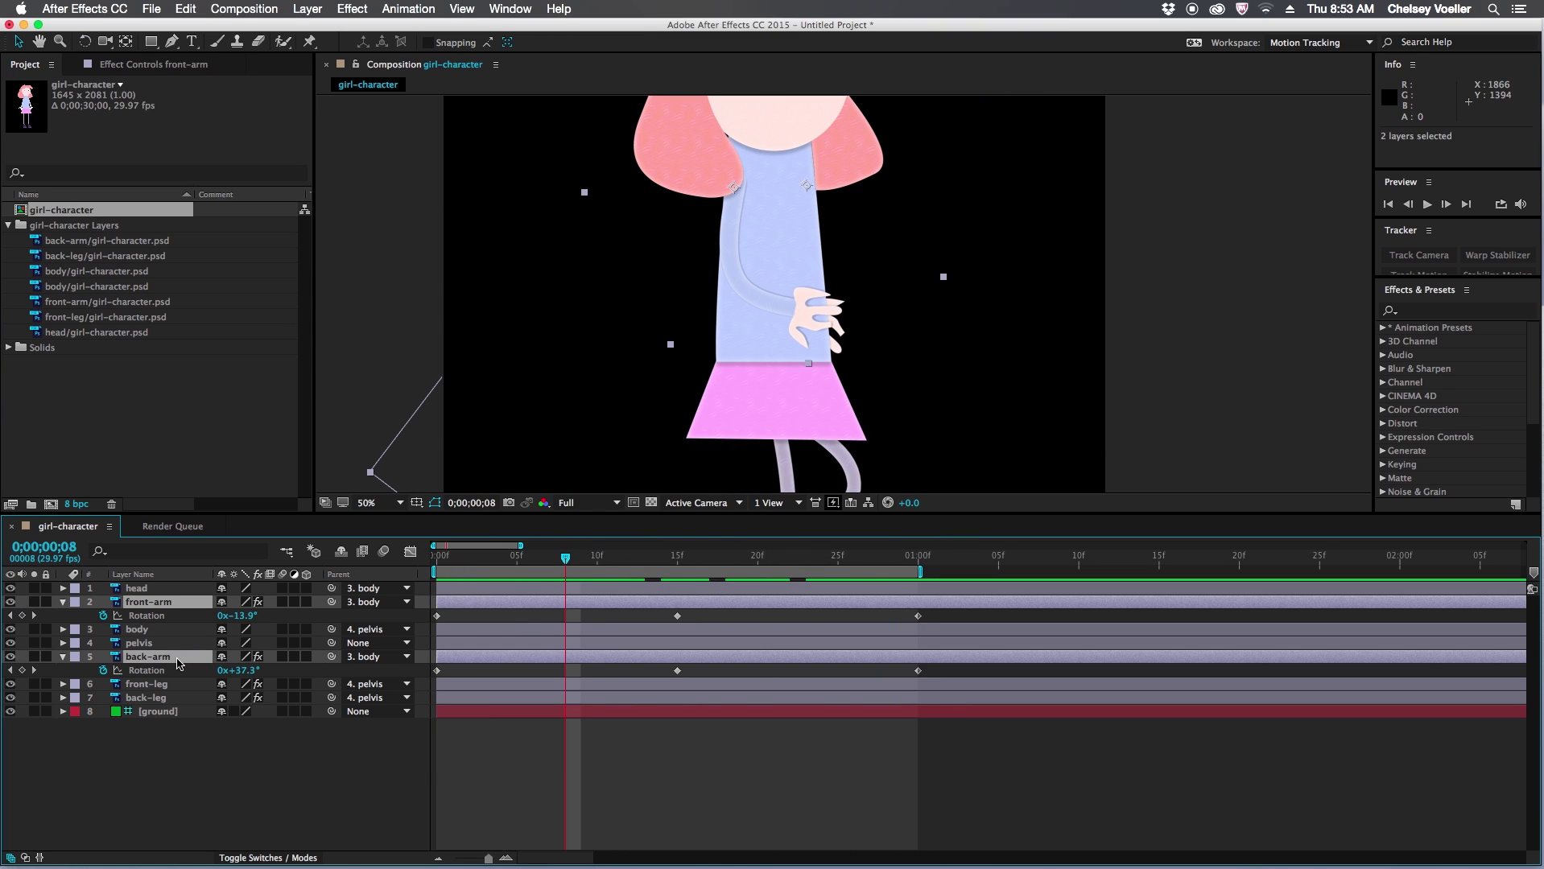
{"action": "key", "text": "u"}
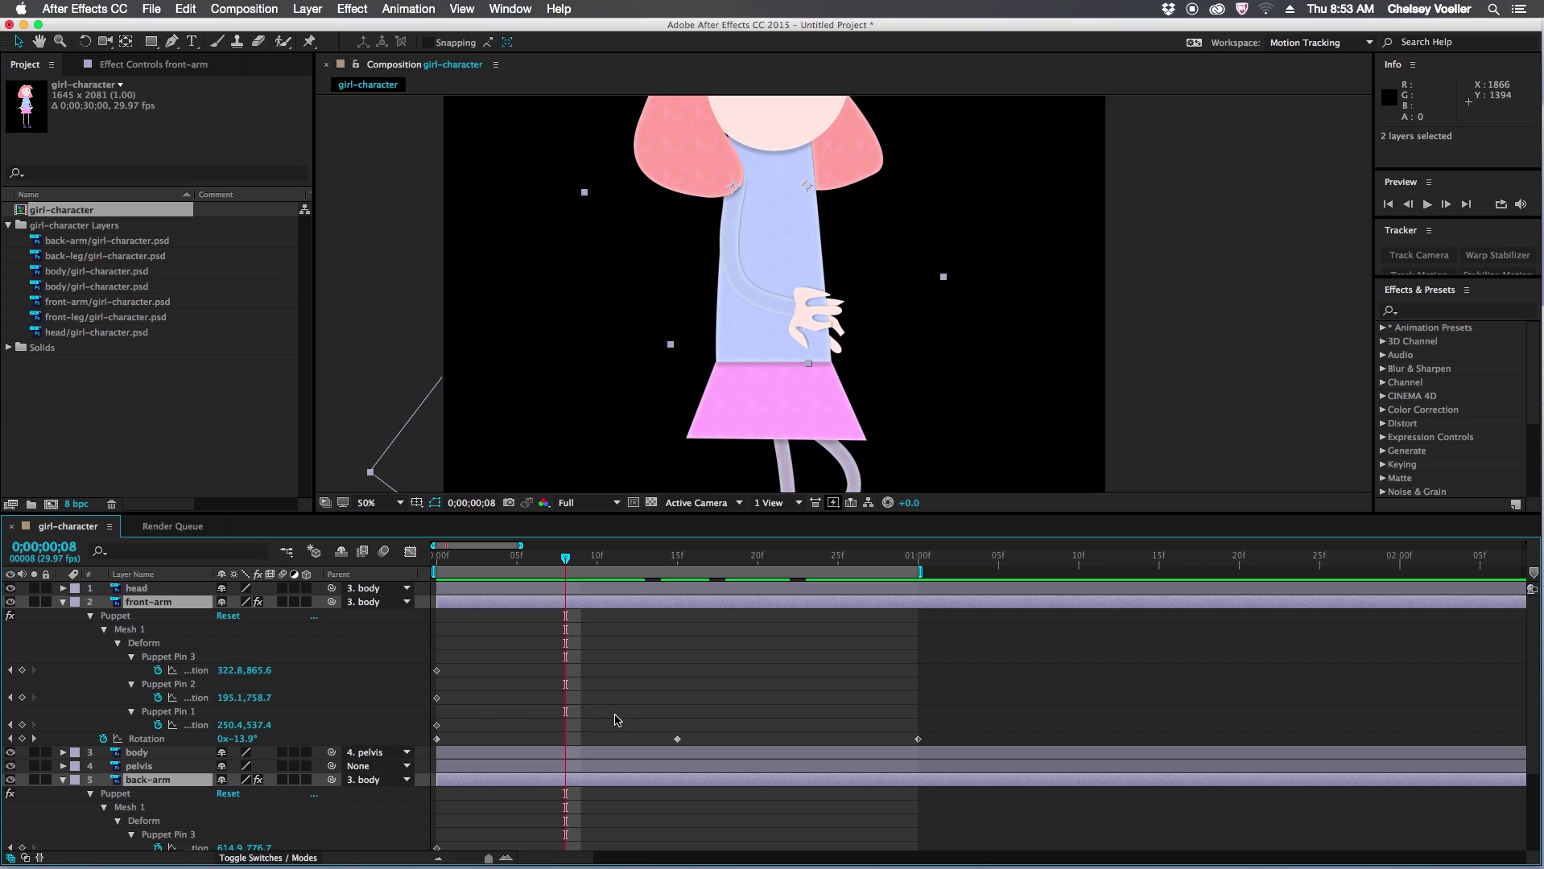
{"action": "left_click_drag", "start_coordinate": [488, 642], "coordinate": [415, 733]}
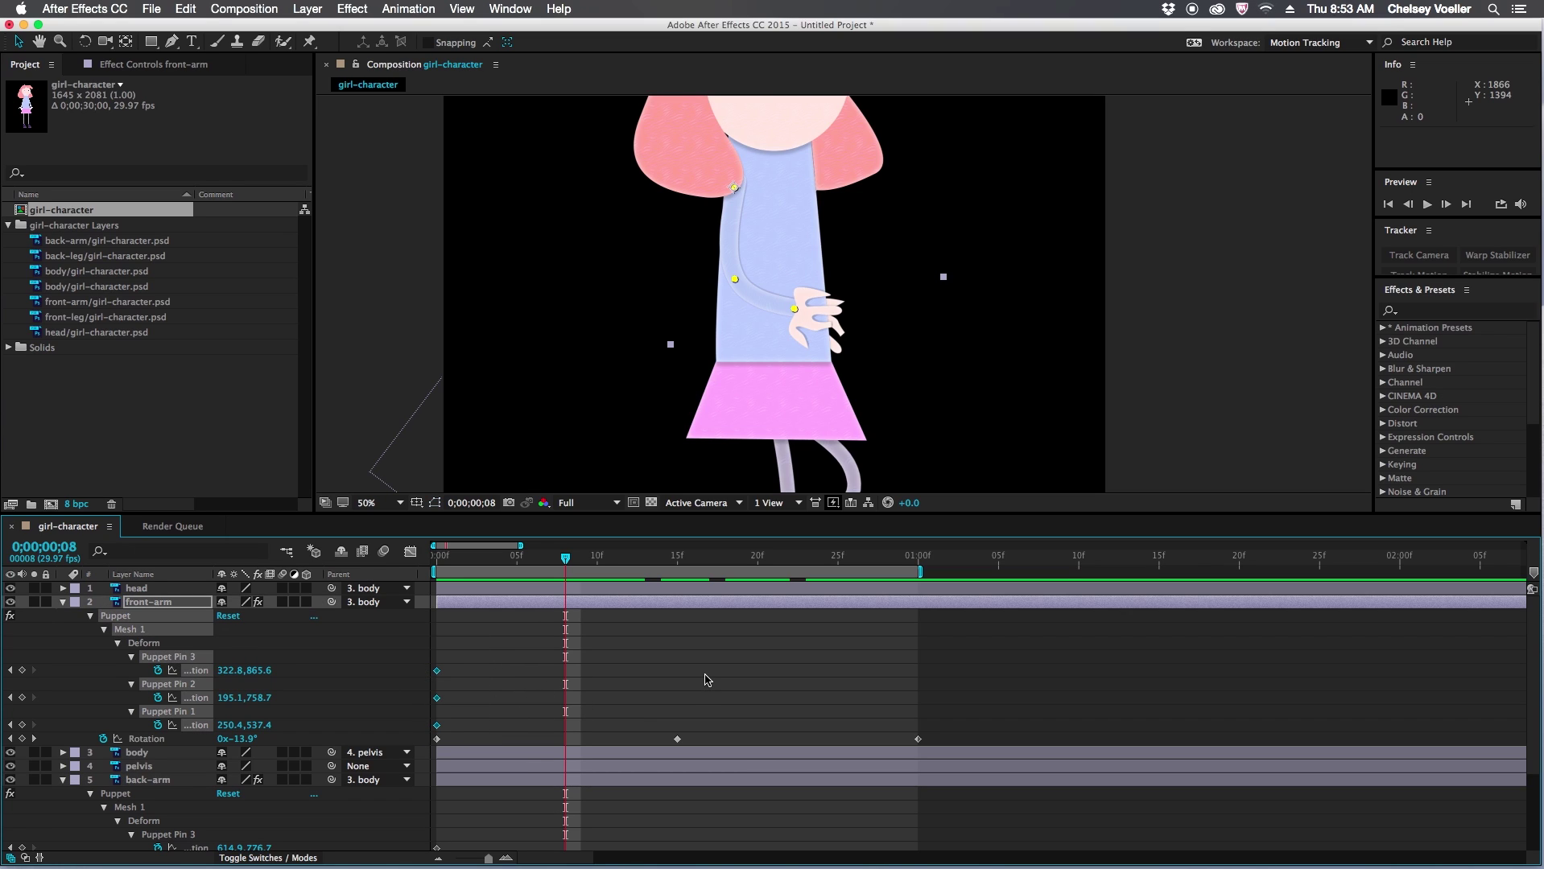
{"action": "left_click", "coordinate": [918, 558]}
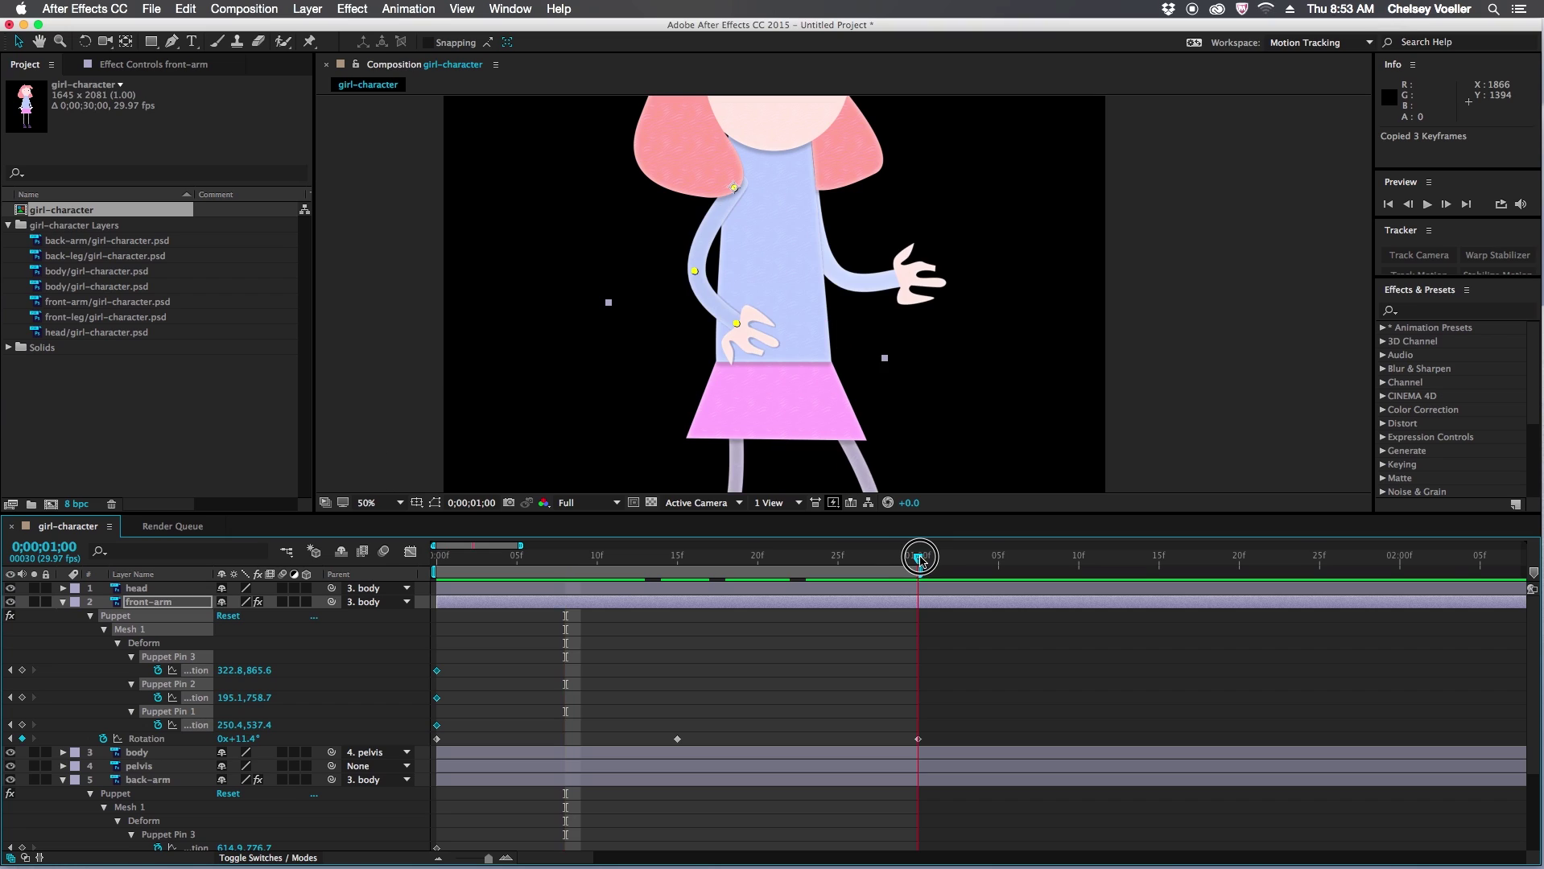
Step: Duplicate the back arm's three frame-0 Puppet Pin keyframes at 1;00 and scrub the loop end
{"action": "scroll", "coordinate": [855, 706], "scroll_direction": "down", "scroll_amount": 4}
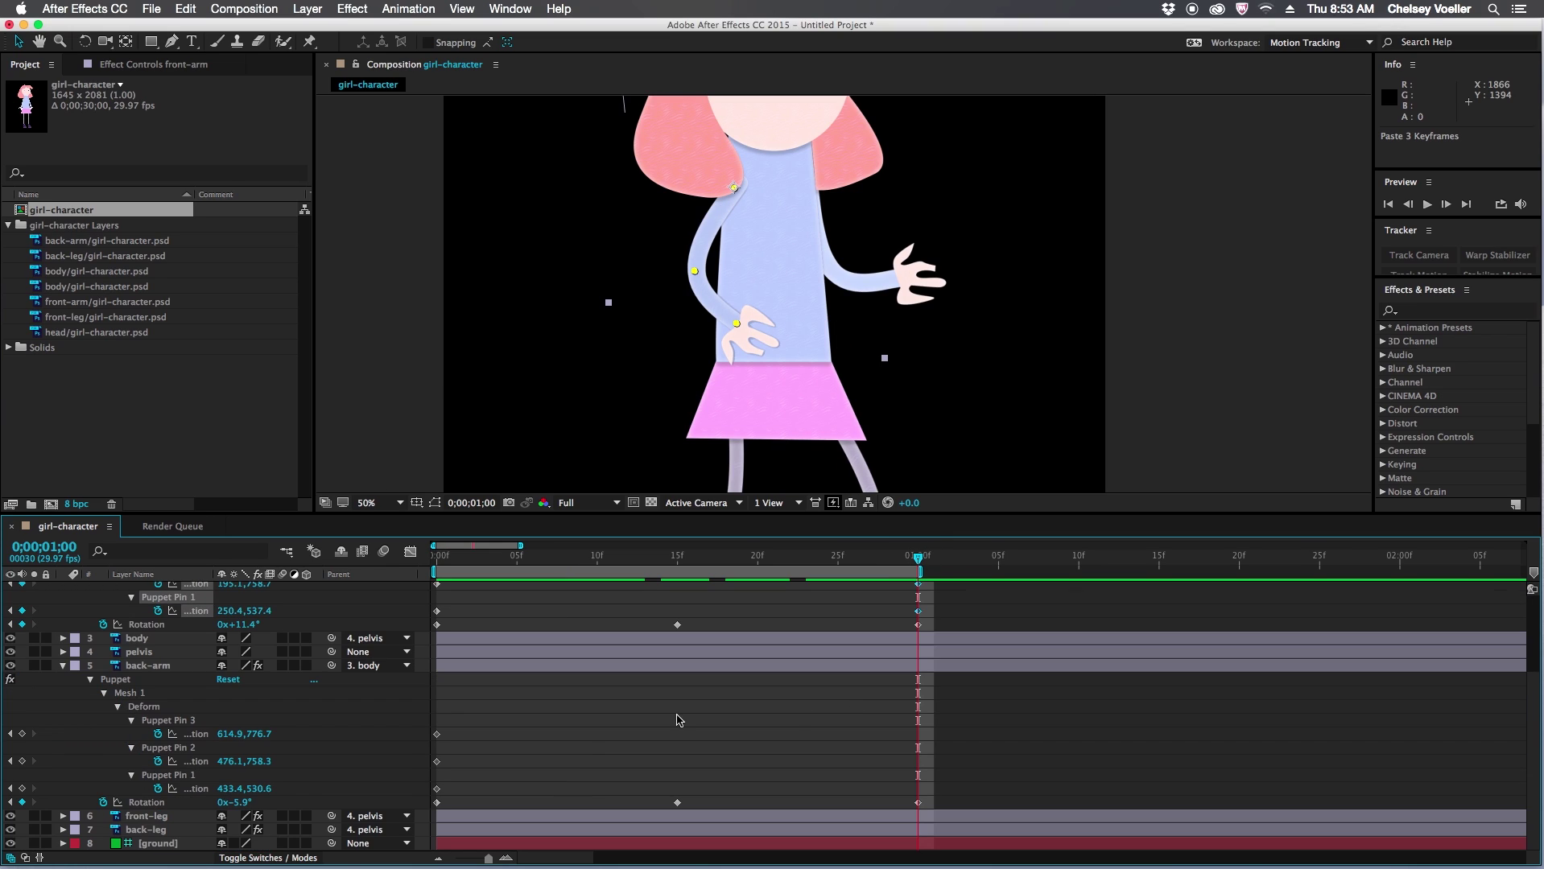
{"action": "left_click", "coordinate": [580, 734]}
{"action": "left_click_drag", "start_coordinate": [456, 797], "coordinate": [435, 728]}
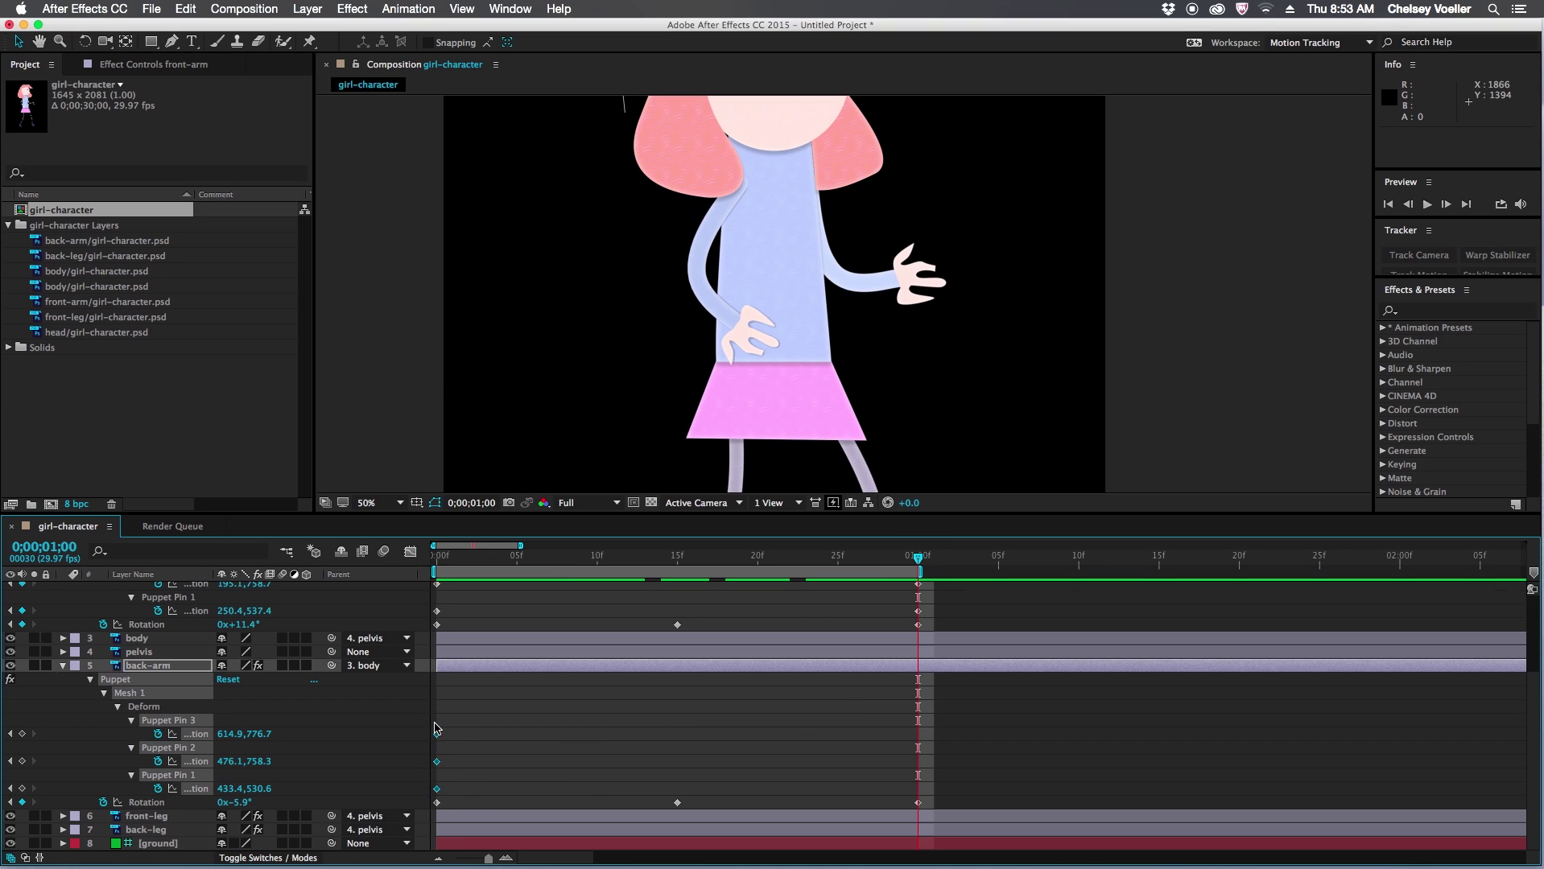
{"action": "left_click", "coordinate": [918, 558]}
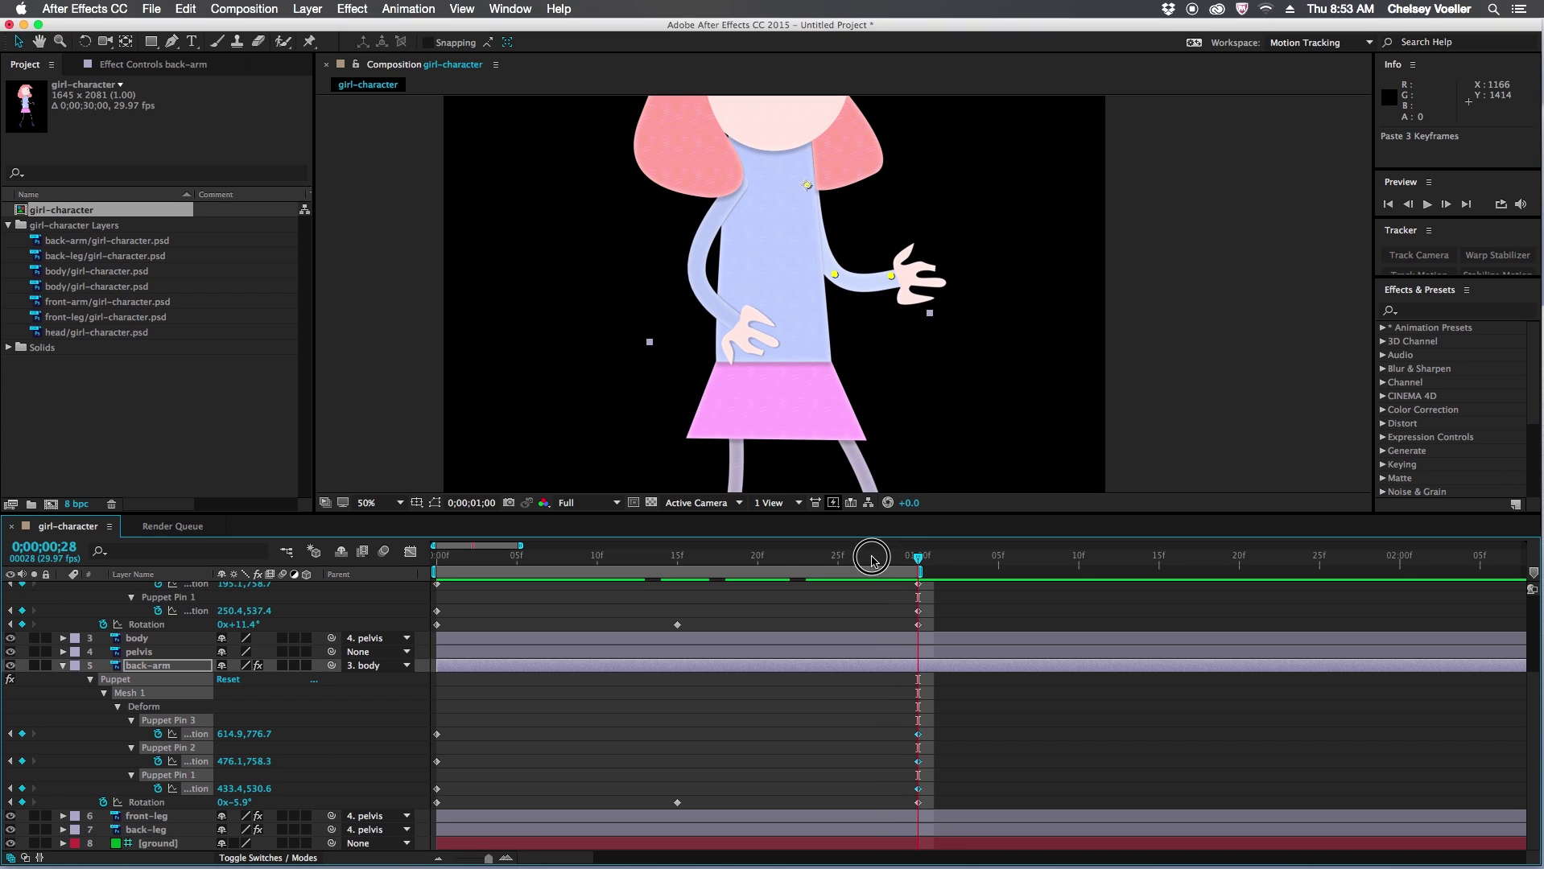
{"action": "left_click_drag", "start_coordinate": [872, 558], "coordinate": [674, 572]}
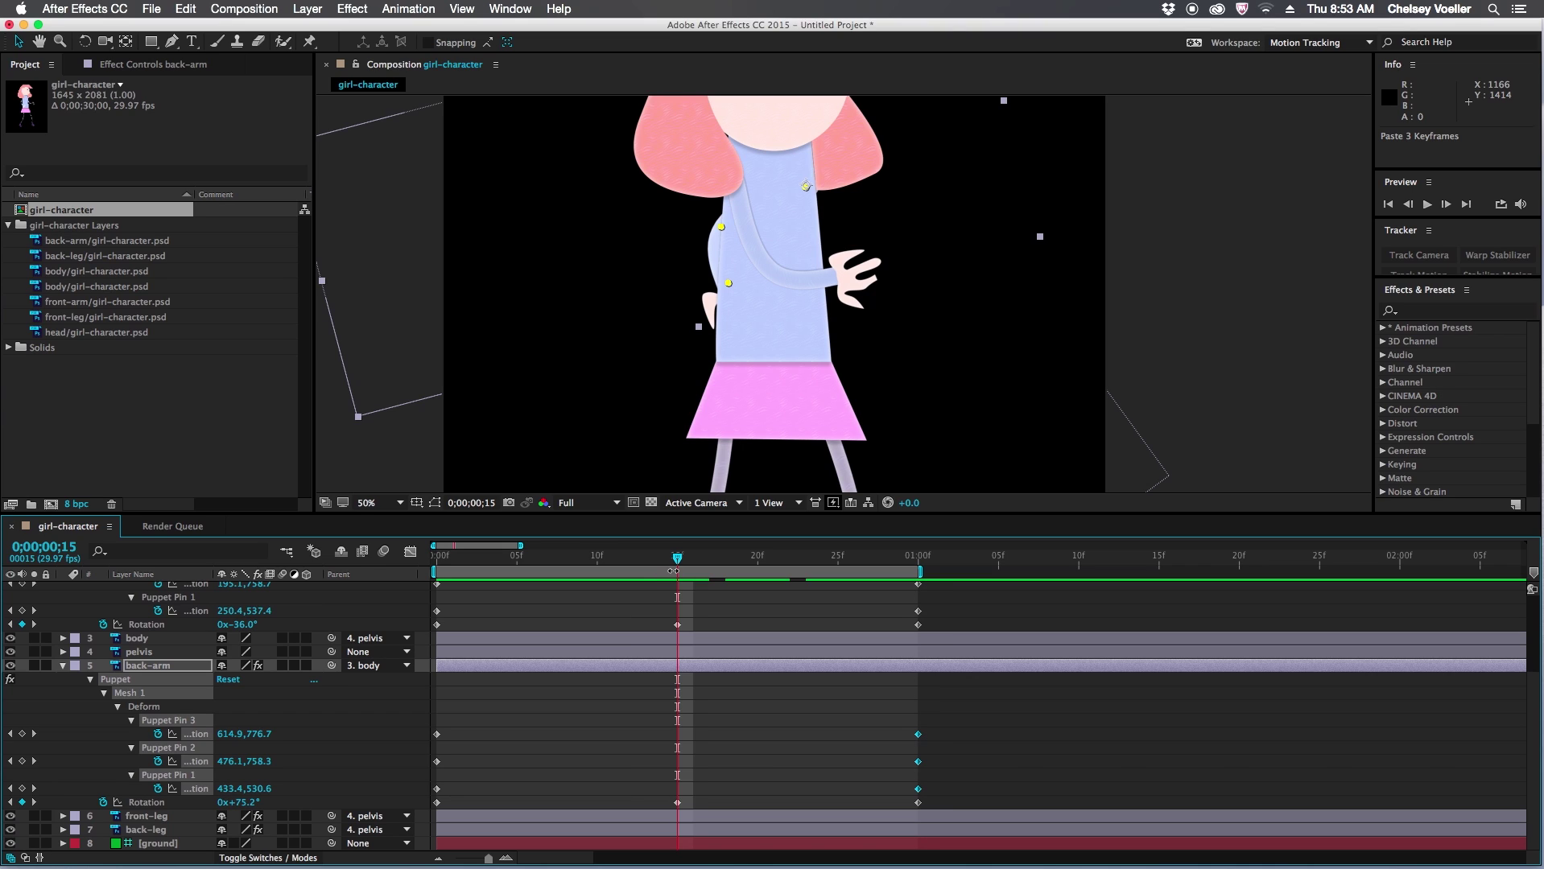
Step: At frame 15, move the back arm's hand, elbow and shoulder pins to bend it across the body
{"action": "left_click", "coordinate": [312, 41]}
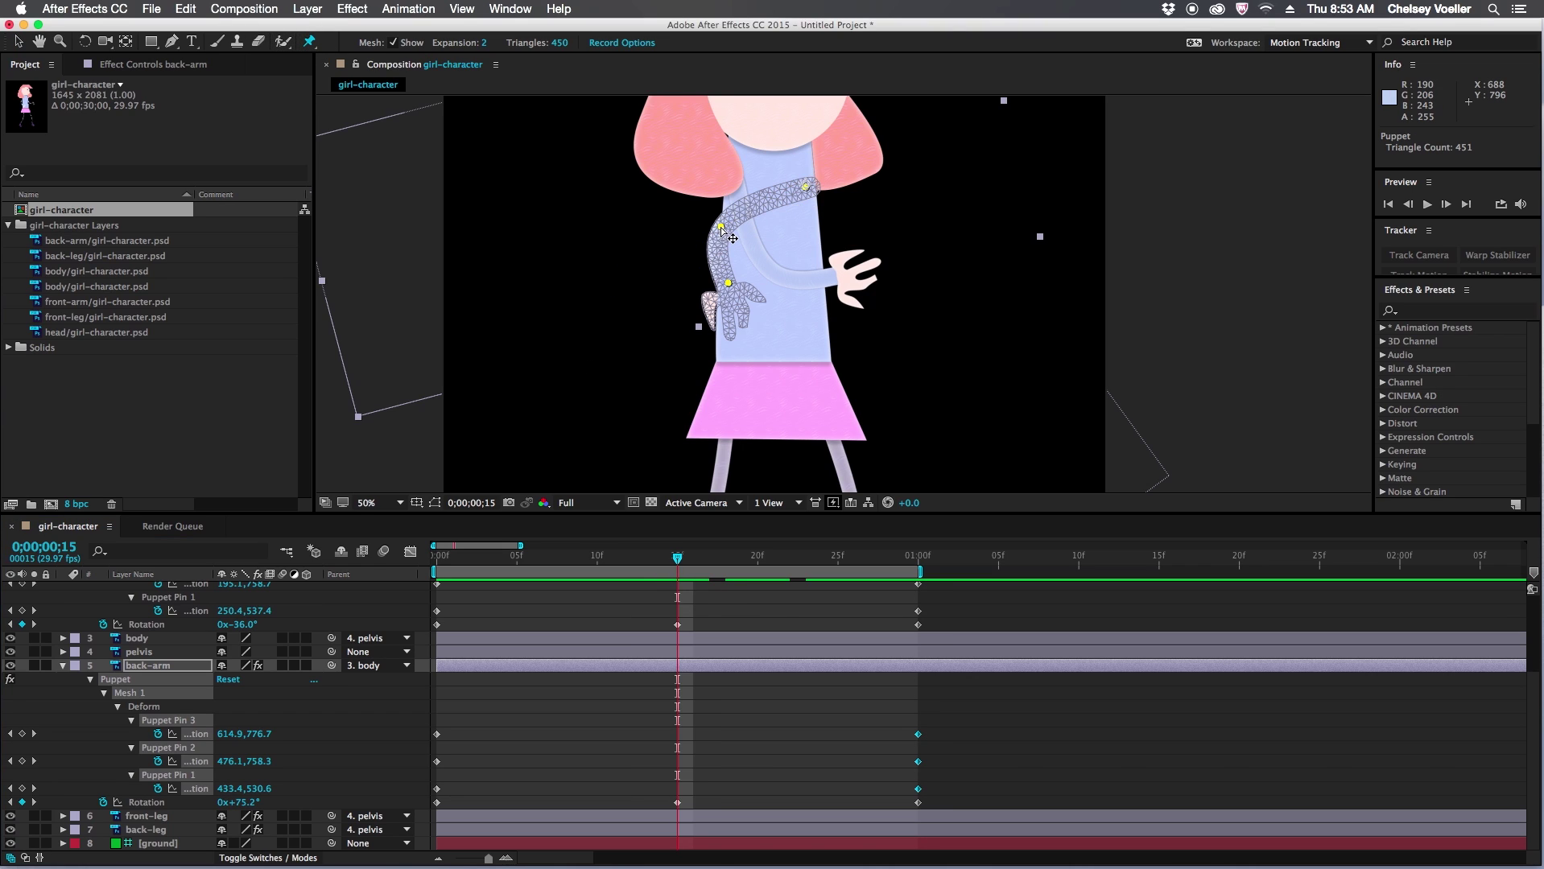
{"action": "left_click_drag", "start_coordinate": [721, 228], "coordinate": [724, 234]}
{"action": "key", "text": "super+z"}
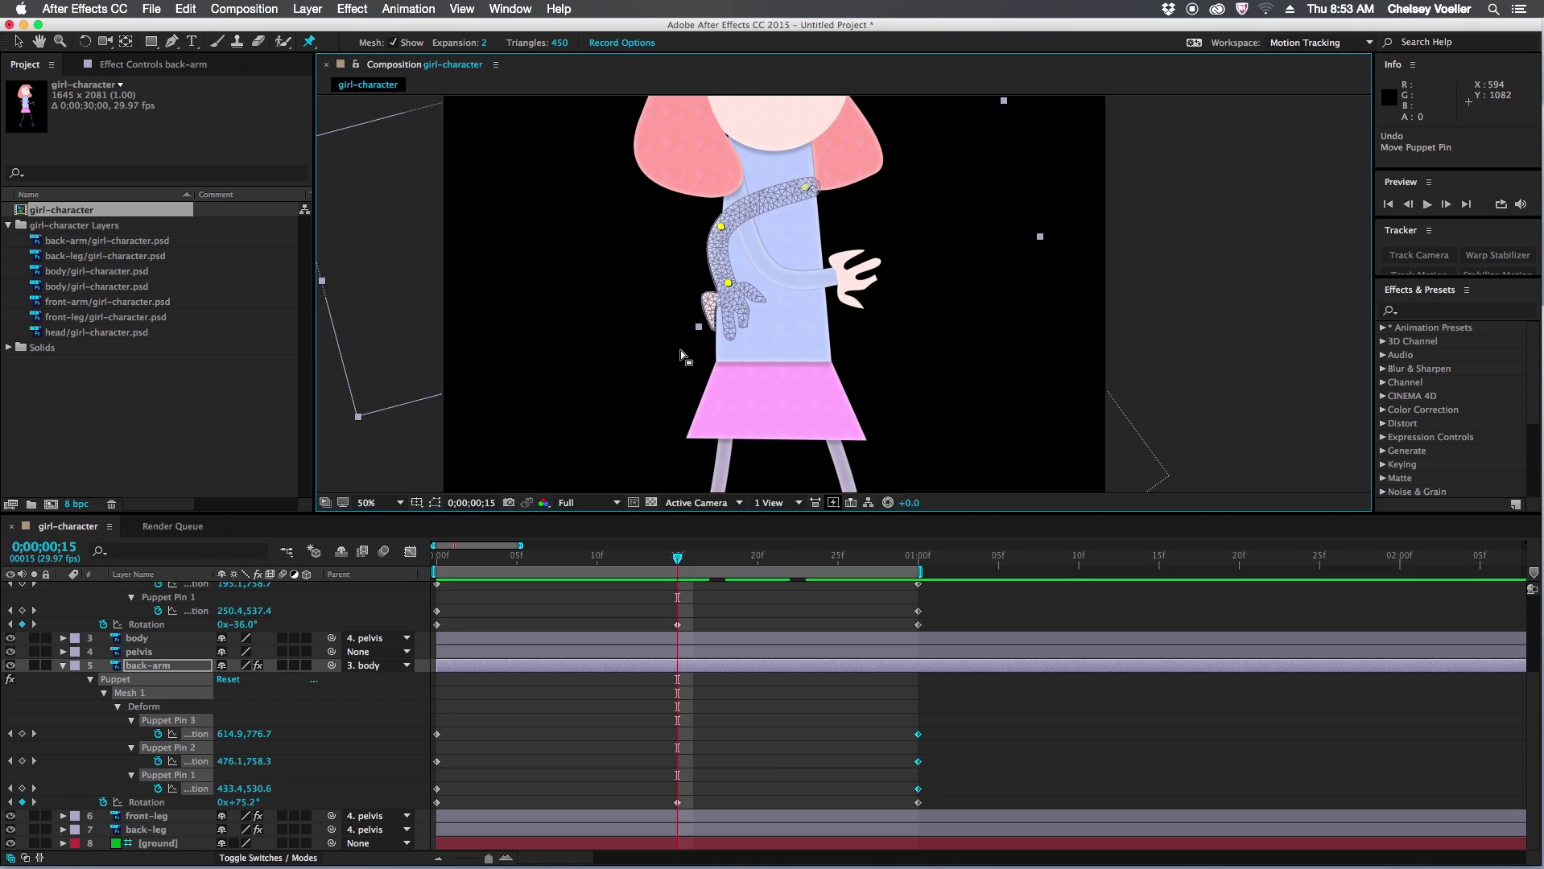
{"action": "left_click", "coordinate": [727, 283]}
{"action": "left_click_drag", "start_coordinate": [728, 283], "coordinate": [721, 285]}
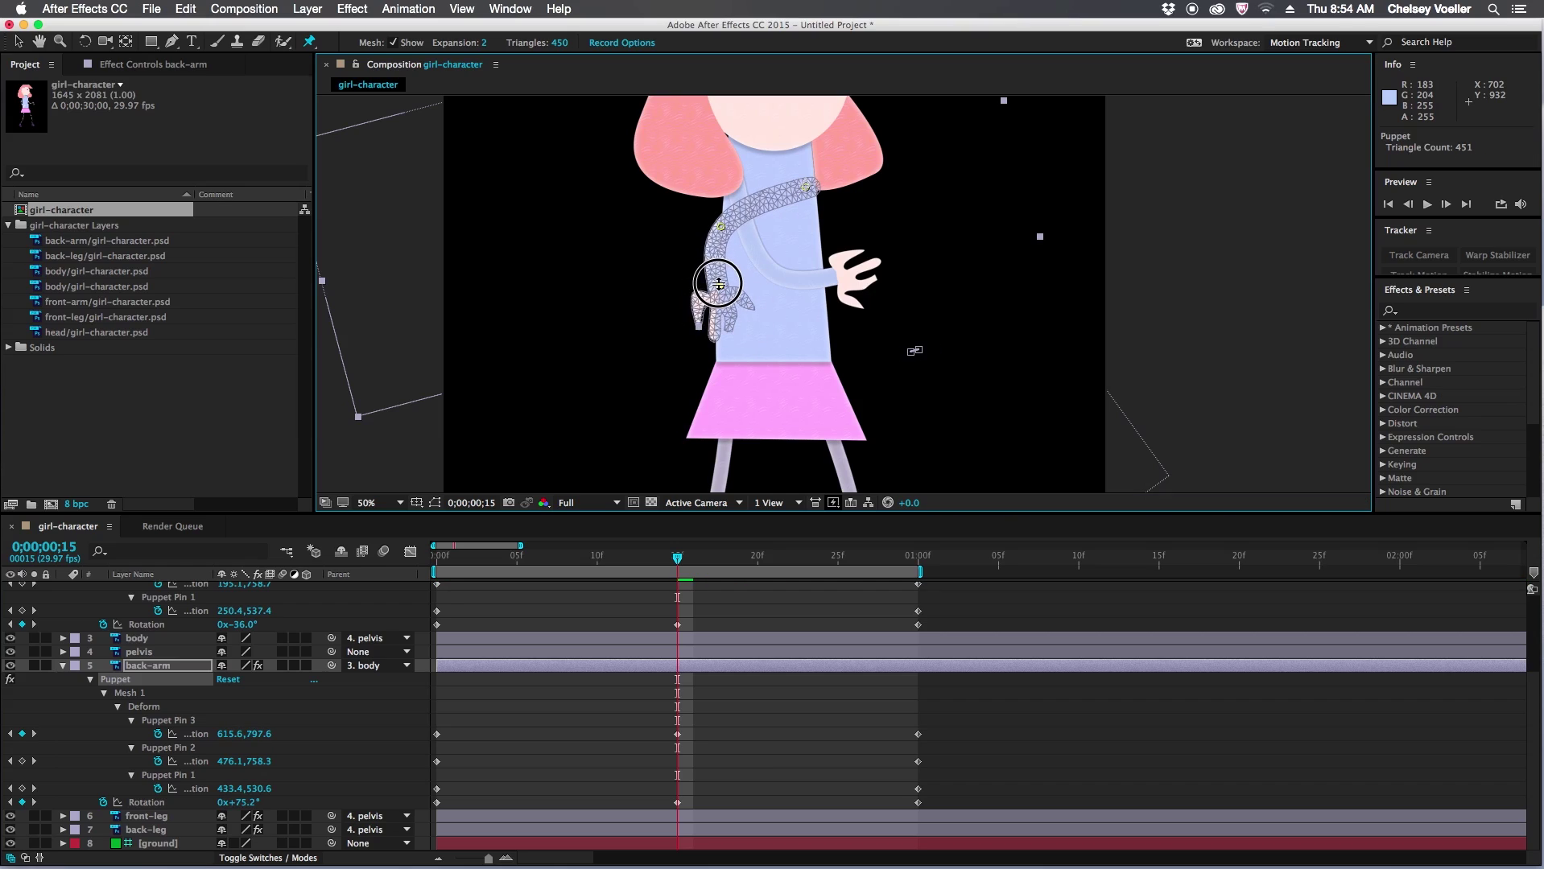
{"action": "left_click_drag", "start_coordinate": [716, 228], "coordinate": [731, 229]}
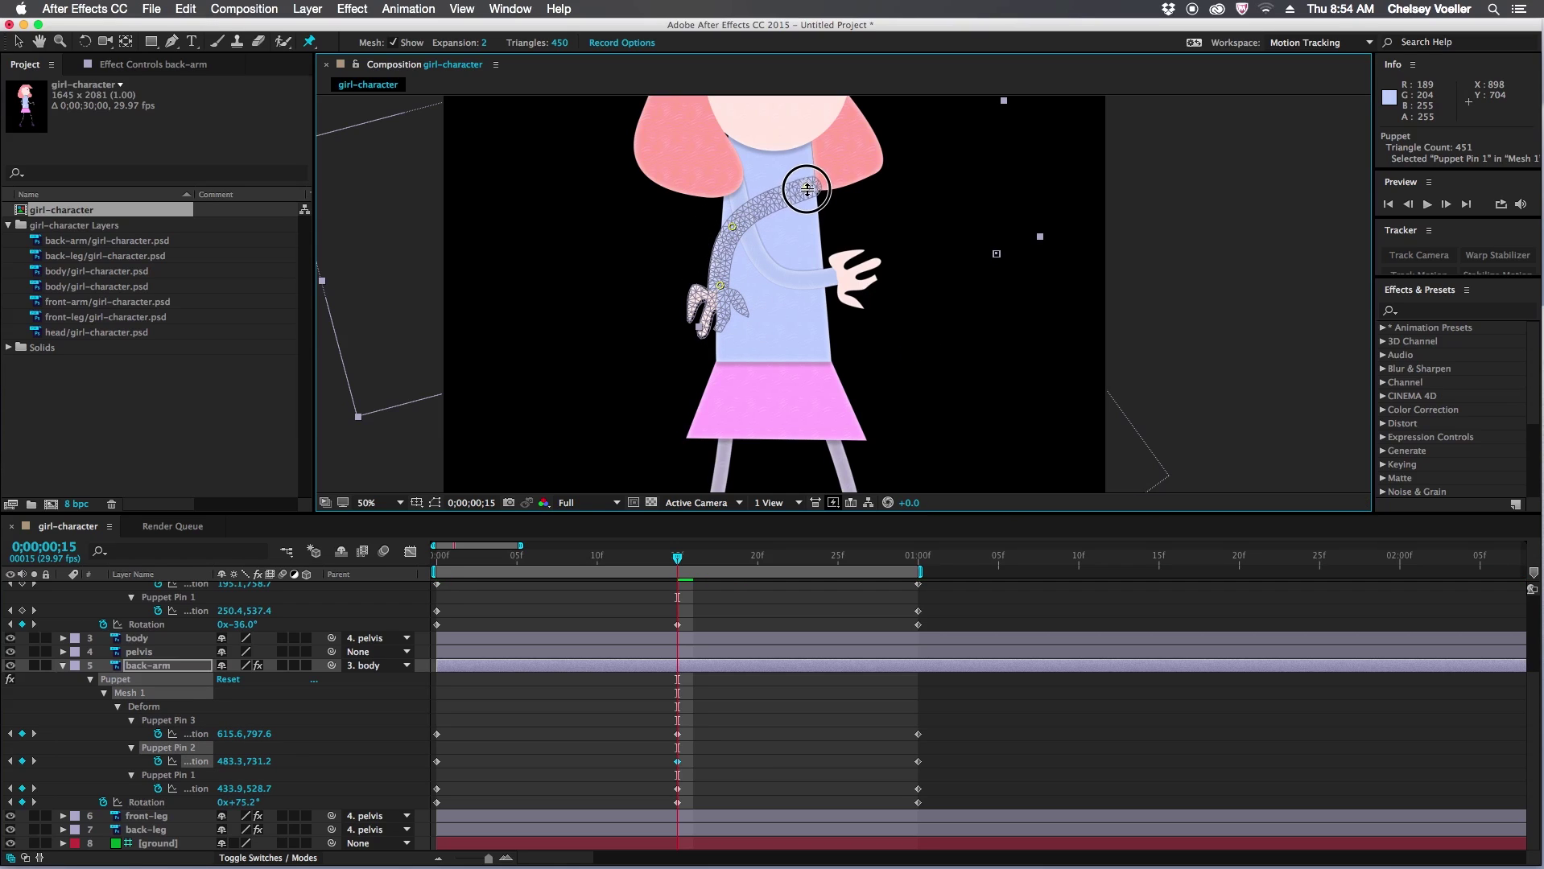
{"action": "left_click_drag", "start_coordinate": [806, 186], "coordinate": [804, 184]}
Step: Pose the front arm's hand, elbow and shoulder pins at frame 15
{"action": "left_click", "coordinate": [771, 593]}
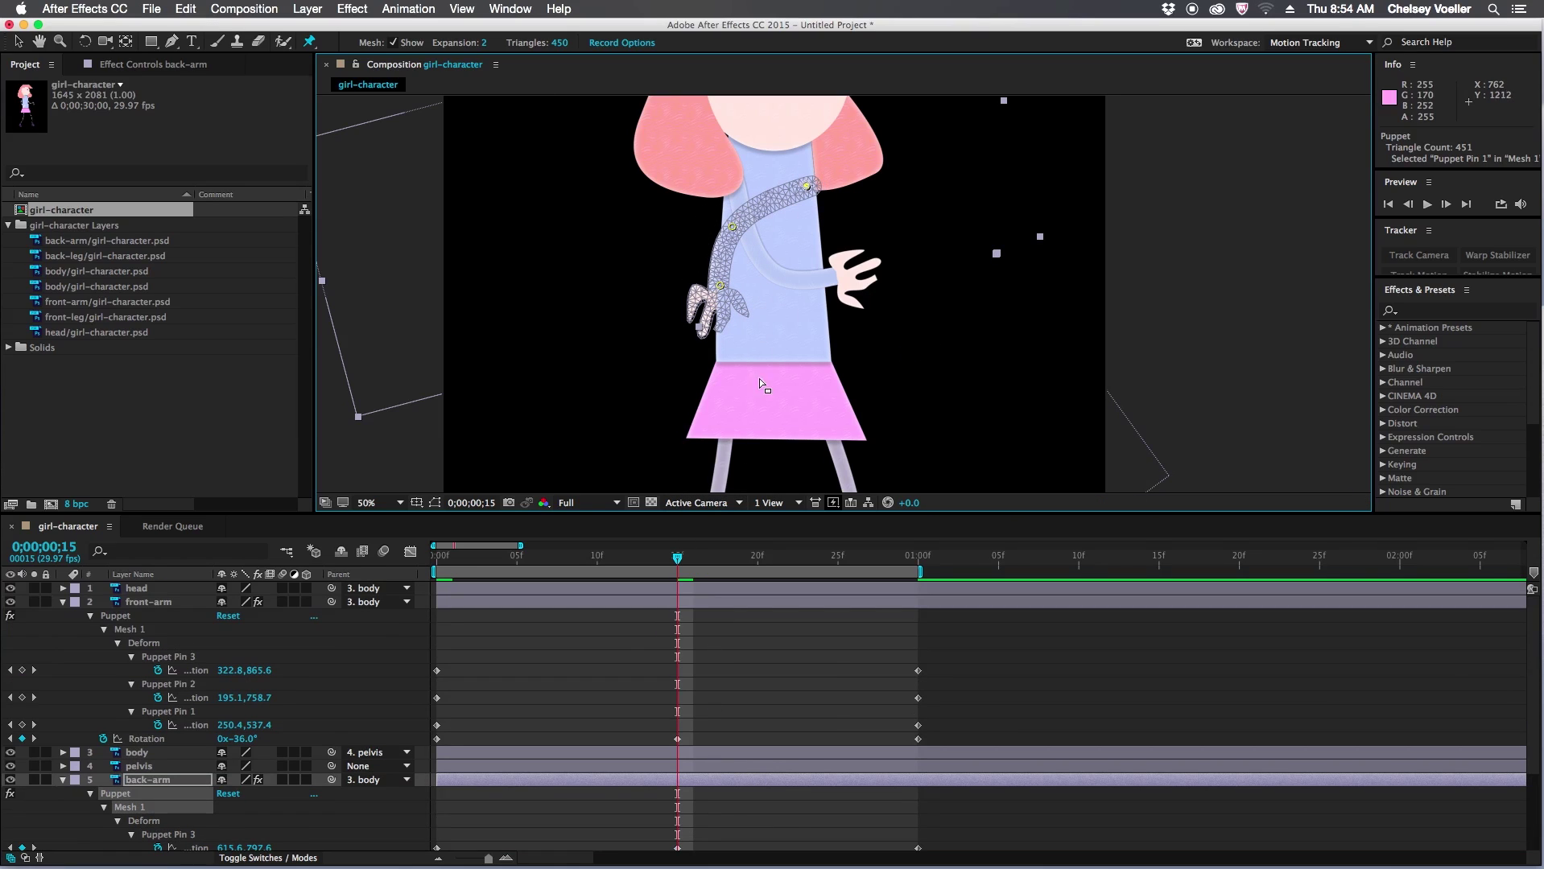
{"action": "left_click", "coordinate": [852, 278]}
{"action": "left_click", "coordinate": [822, 278]}
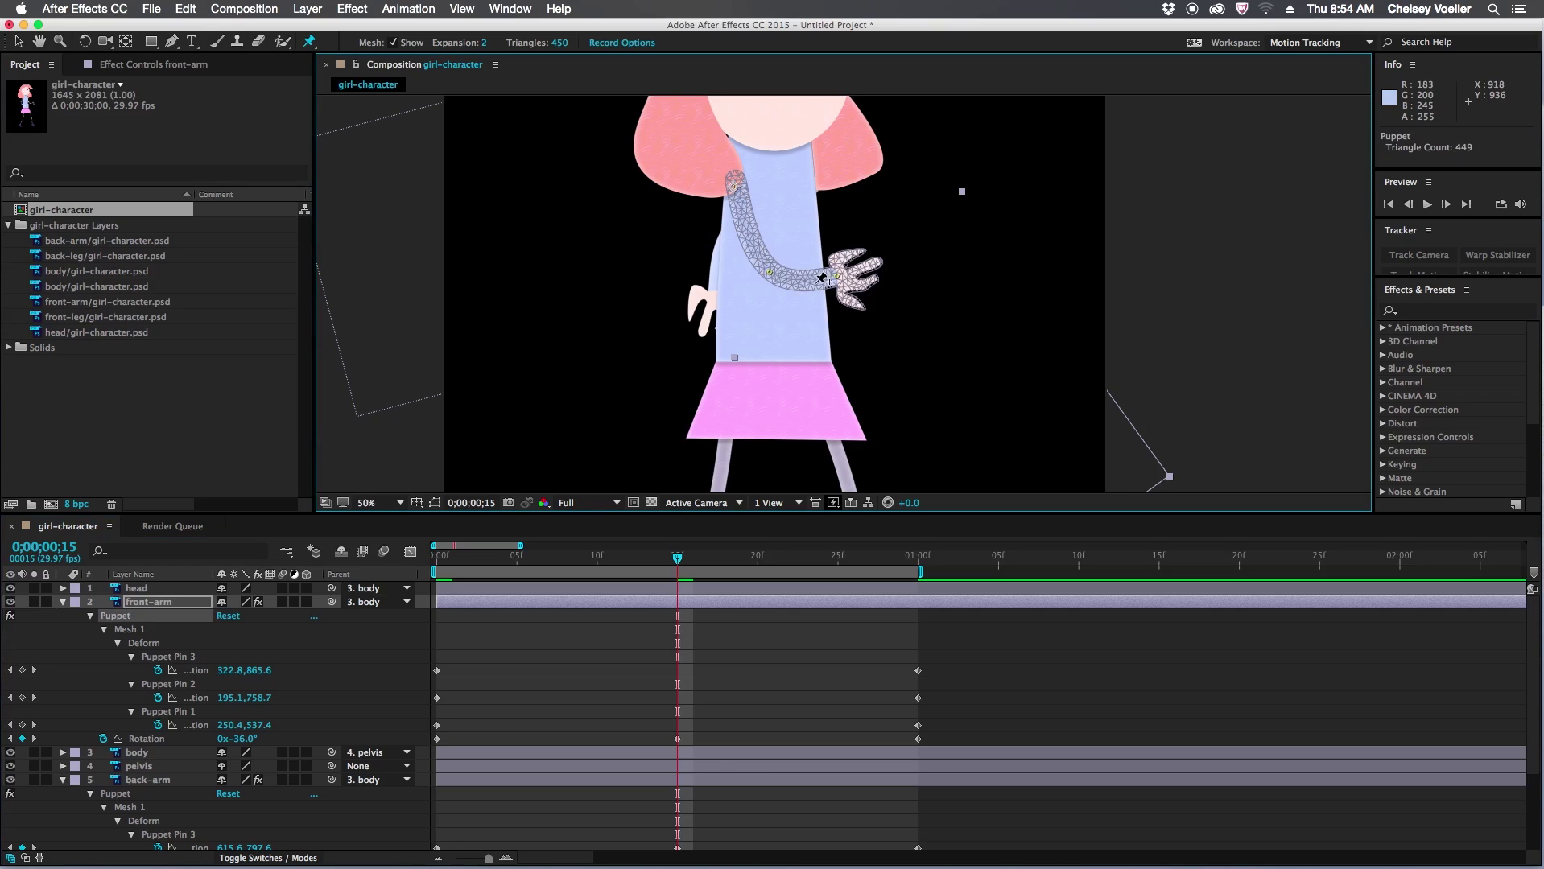
{"action": "left_click_drag", "start_coordinate": [851, 287], "coordinate": [761, 273]}
{"action": "left_click_drag", "start_coordinate": [734, 187], "coordinate": [737, 184]}
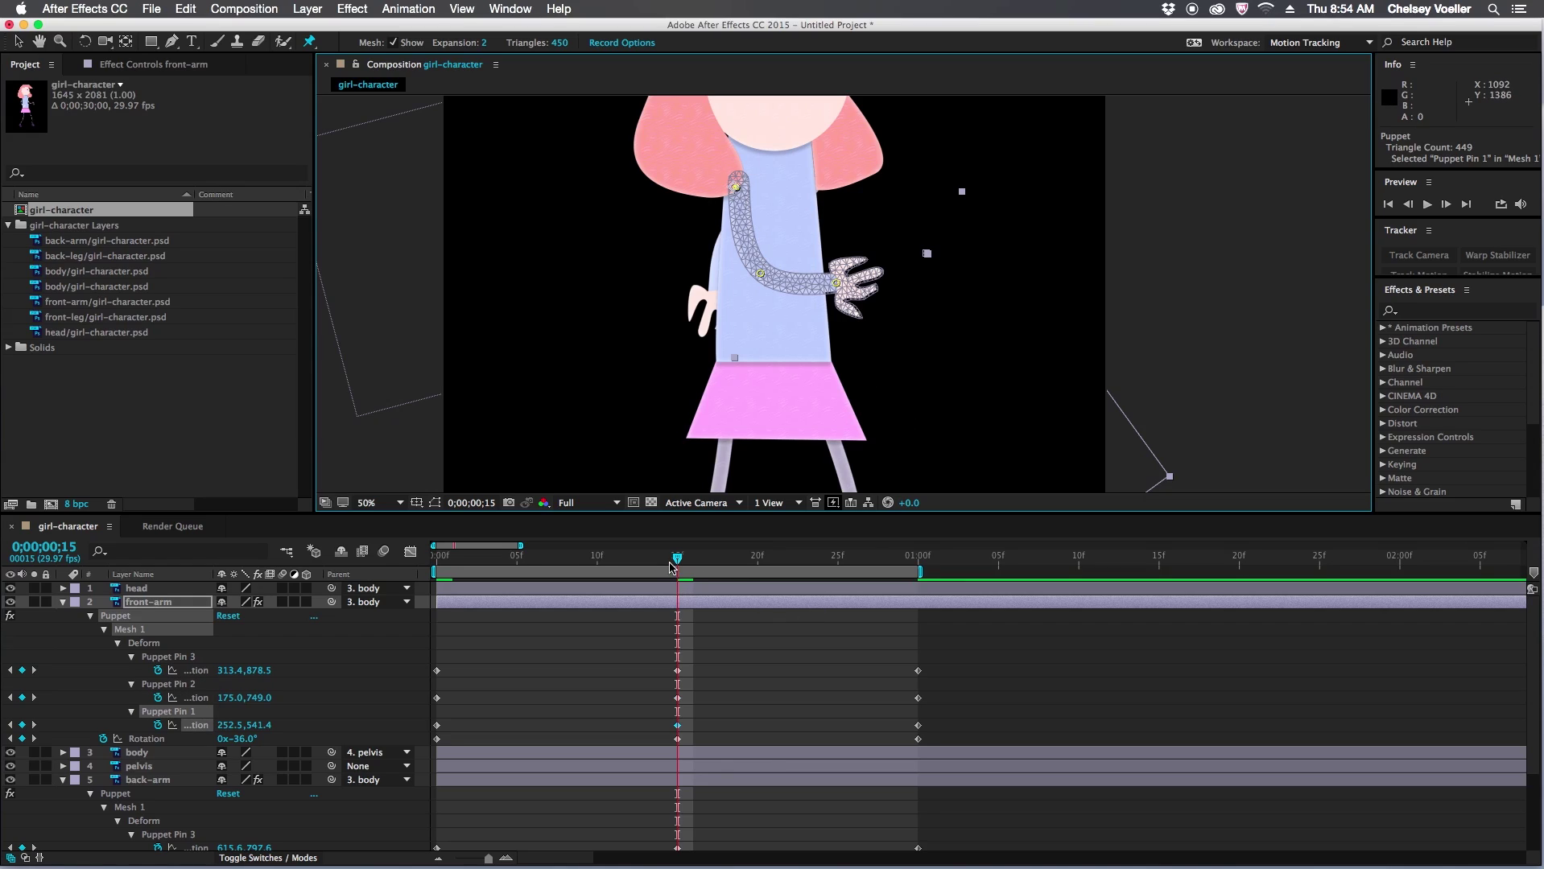
Step: At frame 8, bend the front arm's hand and elbow pins toward the body
{"action": "key", "text": "space"}
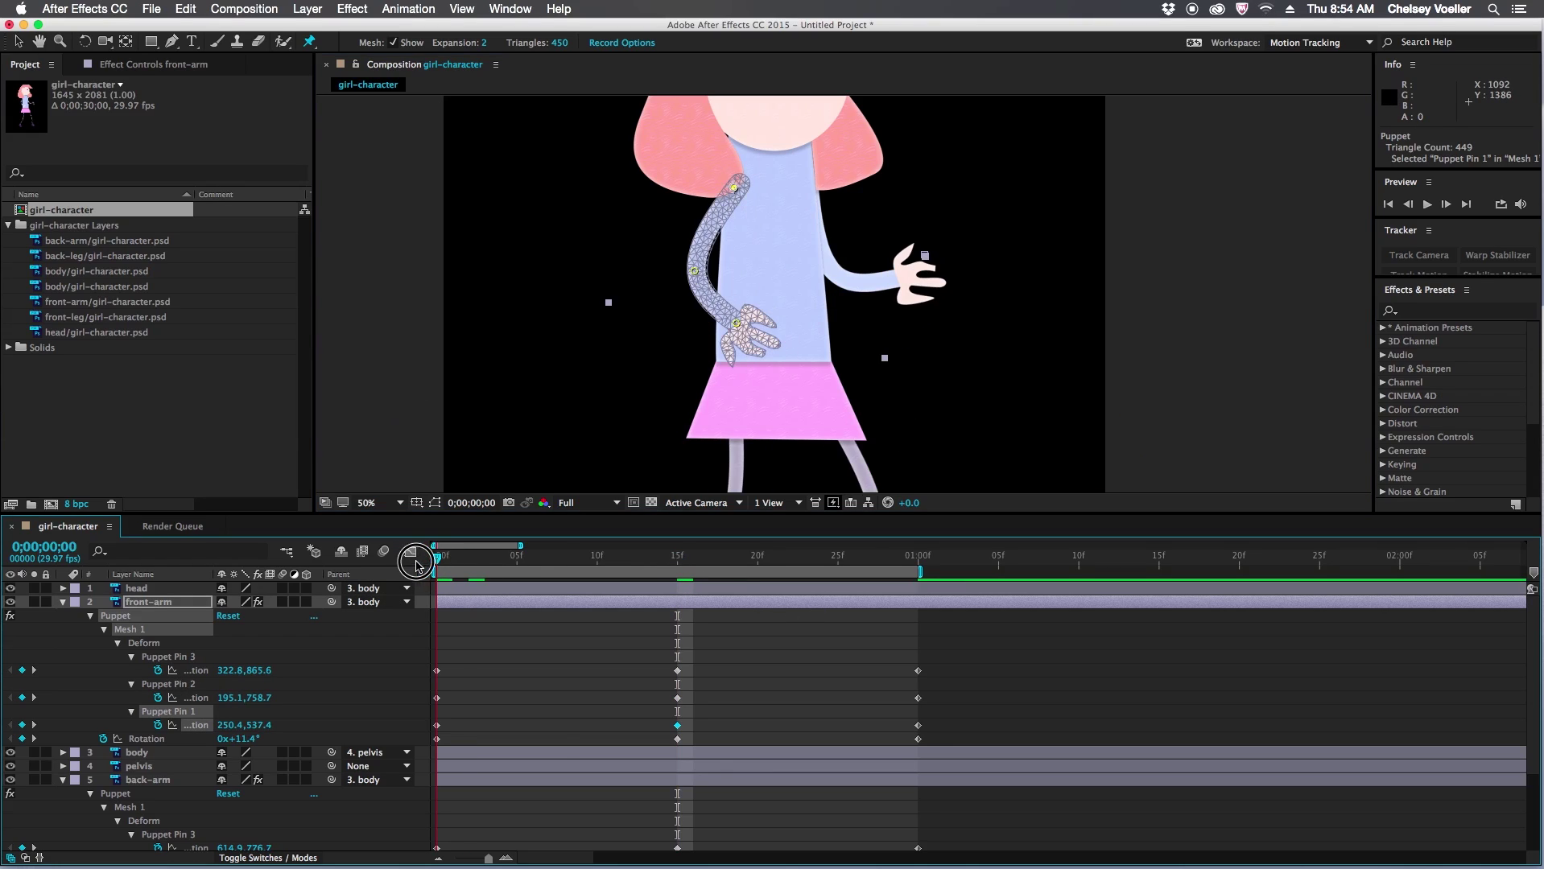
{"action": "left_click_drag", "start_coordinate": [620, 558], "coordinate": [565, 562]}
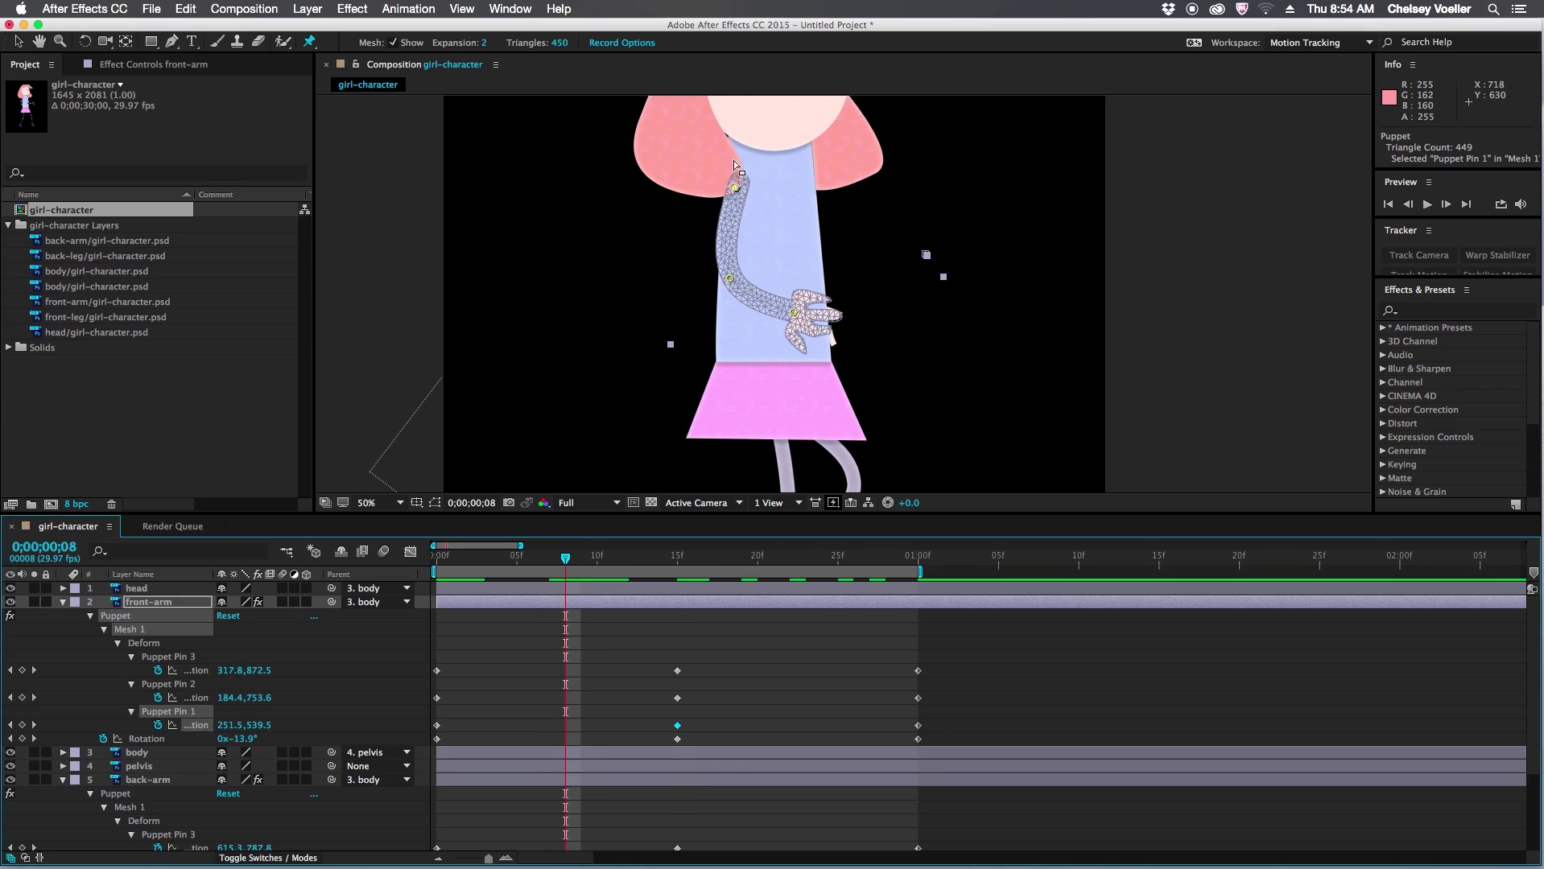
{"action": "left_click_drag", "start_coordinate": [797, 315], "coordinate": [776, 335]}
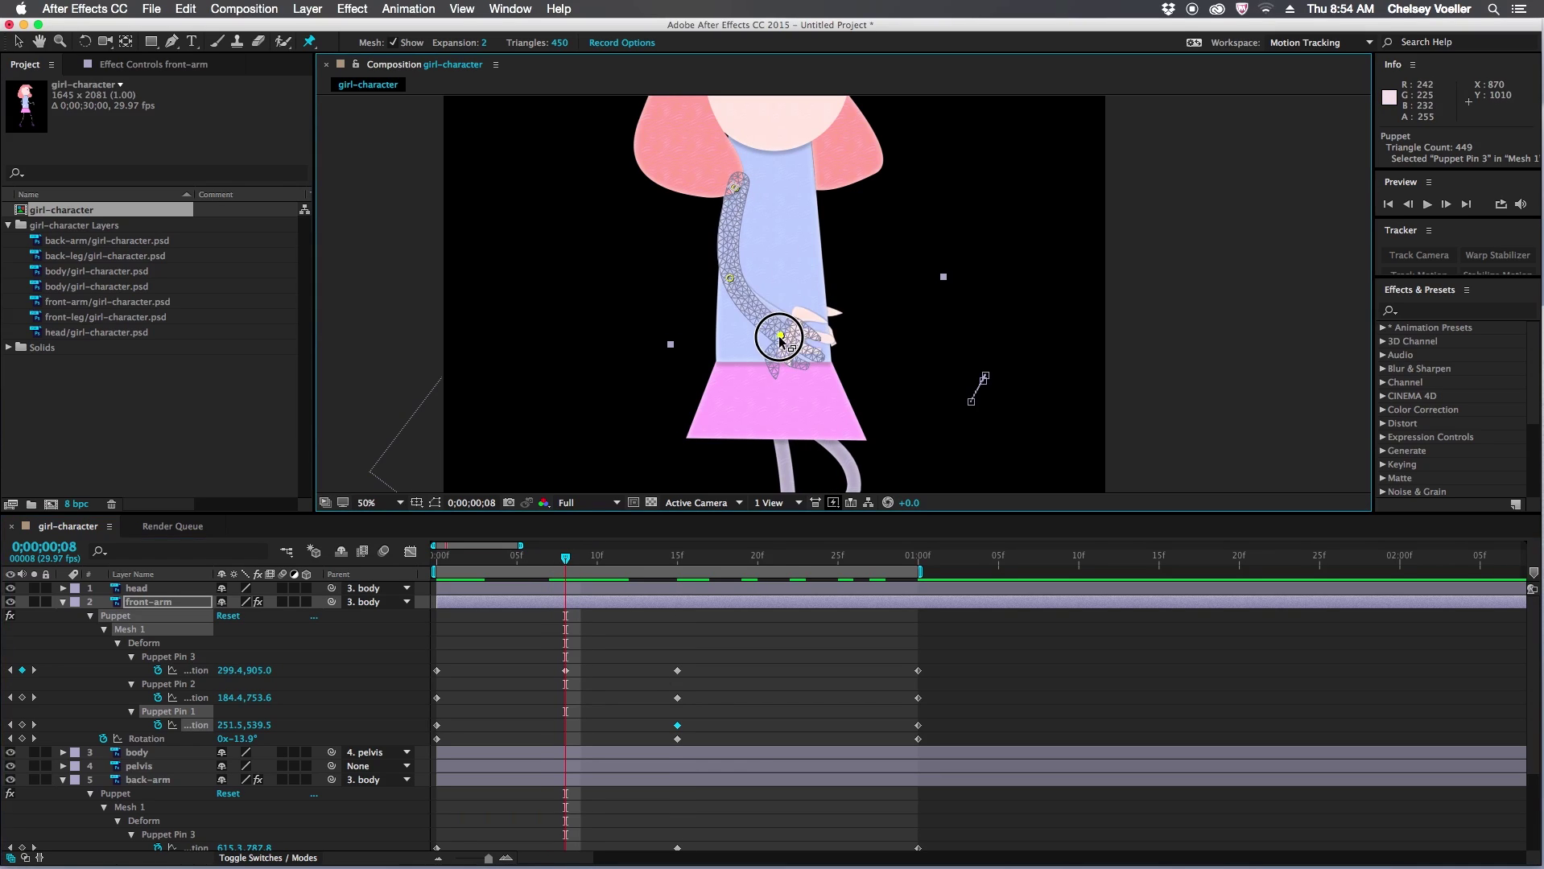
{"action": "left_click_drag", "start_coordinate": [729, 279], "coordinate": [732, 275]}
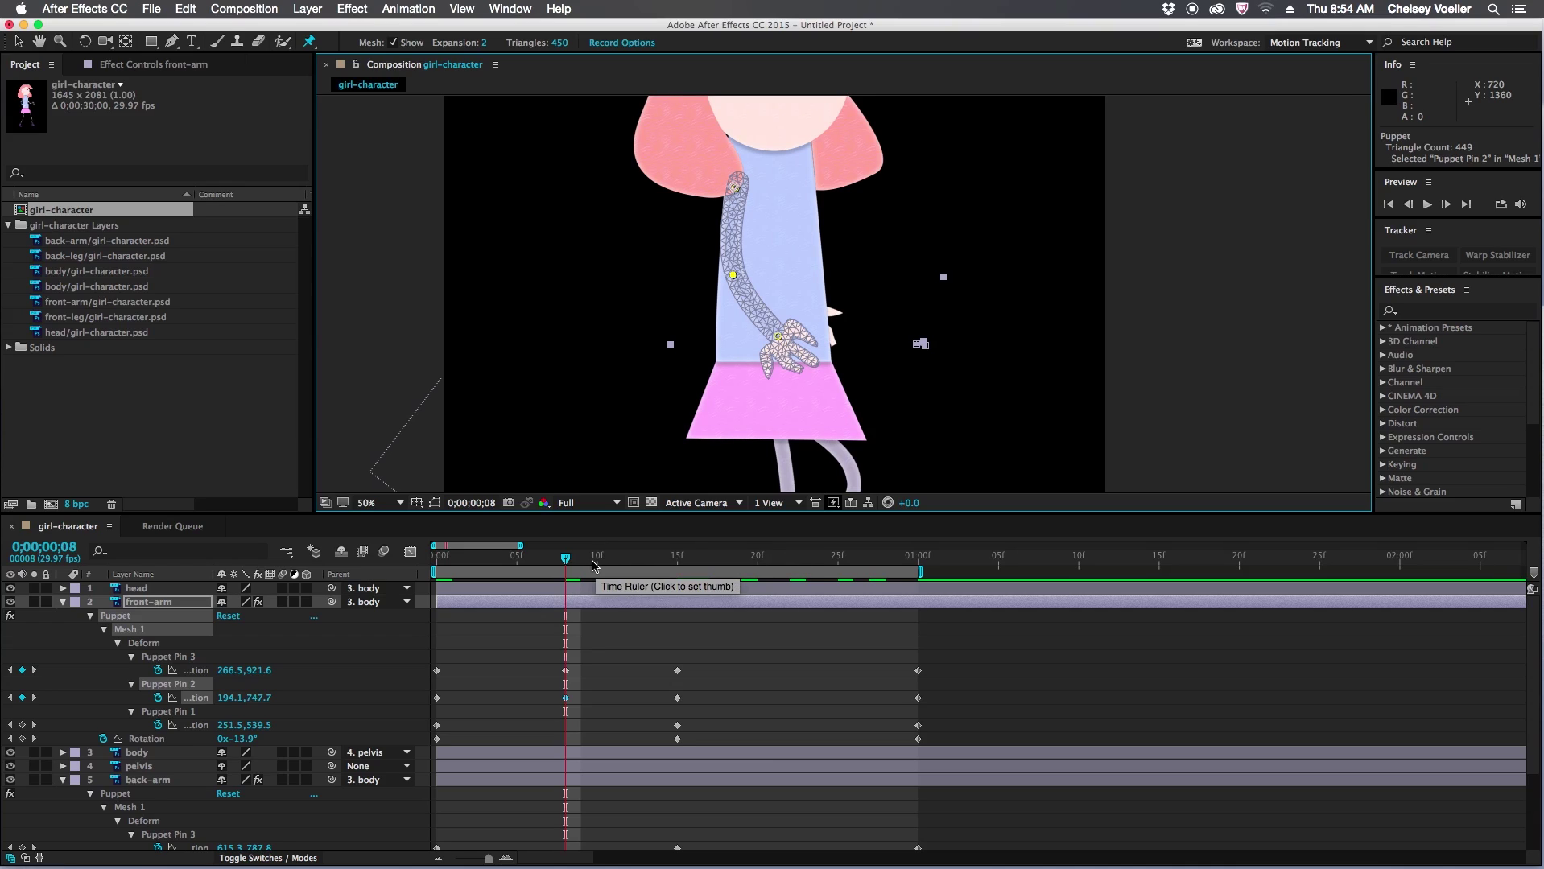
Step: At frame 23, pull the front arm's hand down toward the skirt and settle the elbow
{"action": "left_click_drag", "start_coordinate": [634, 565], "coordinate": [805, 566]}
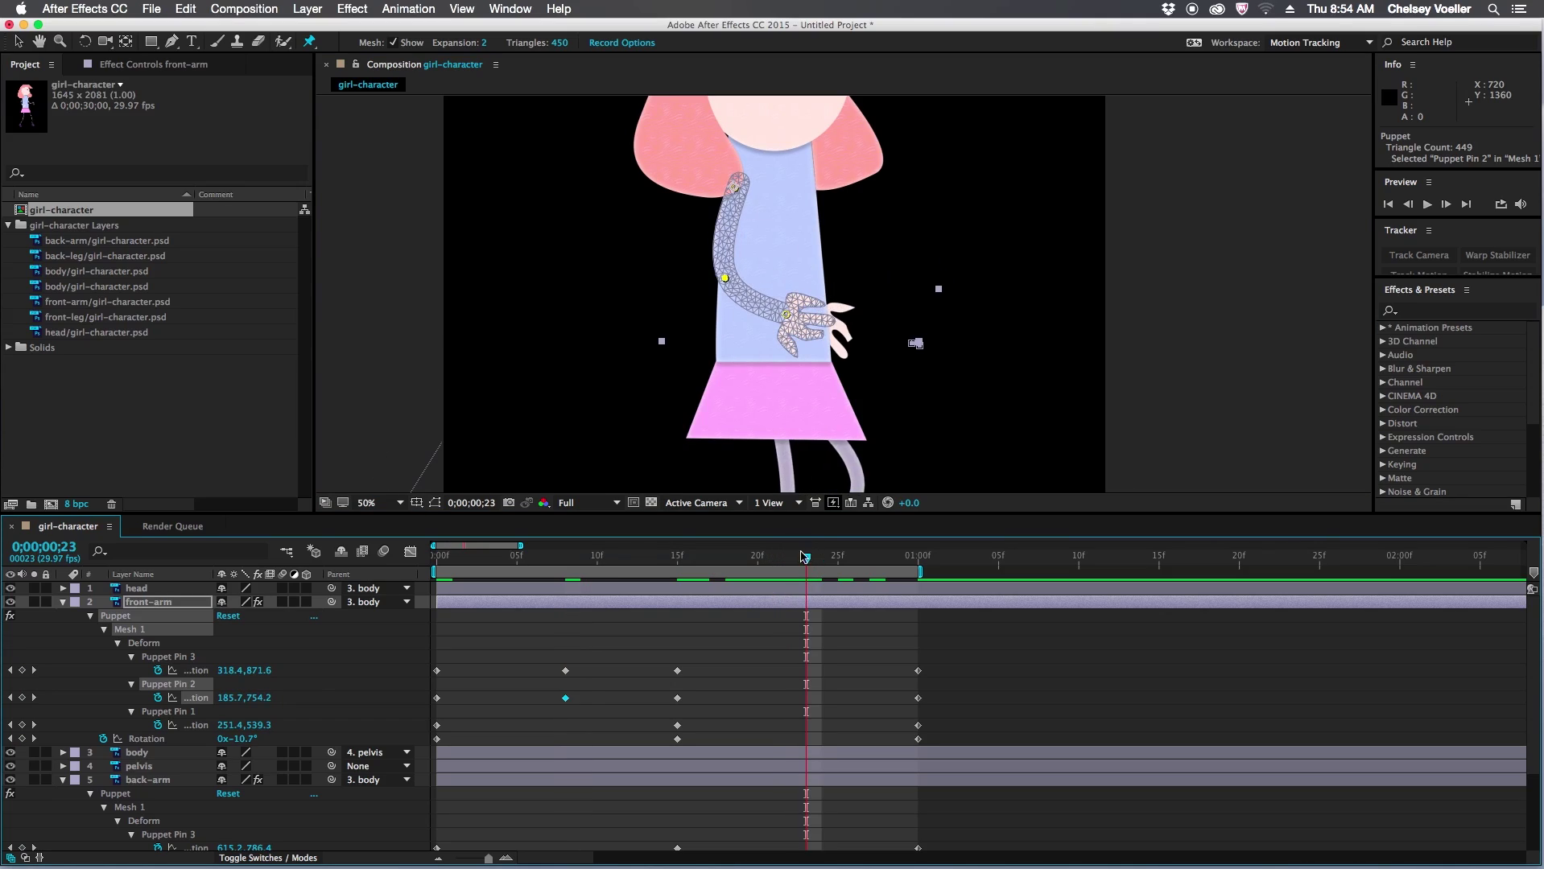
{"action": "left_click_drag", "start_coordinate": [786, 315], "coordinate": [771, 332]}
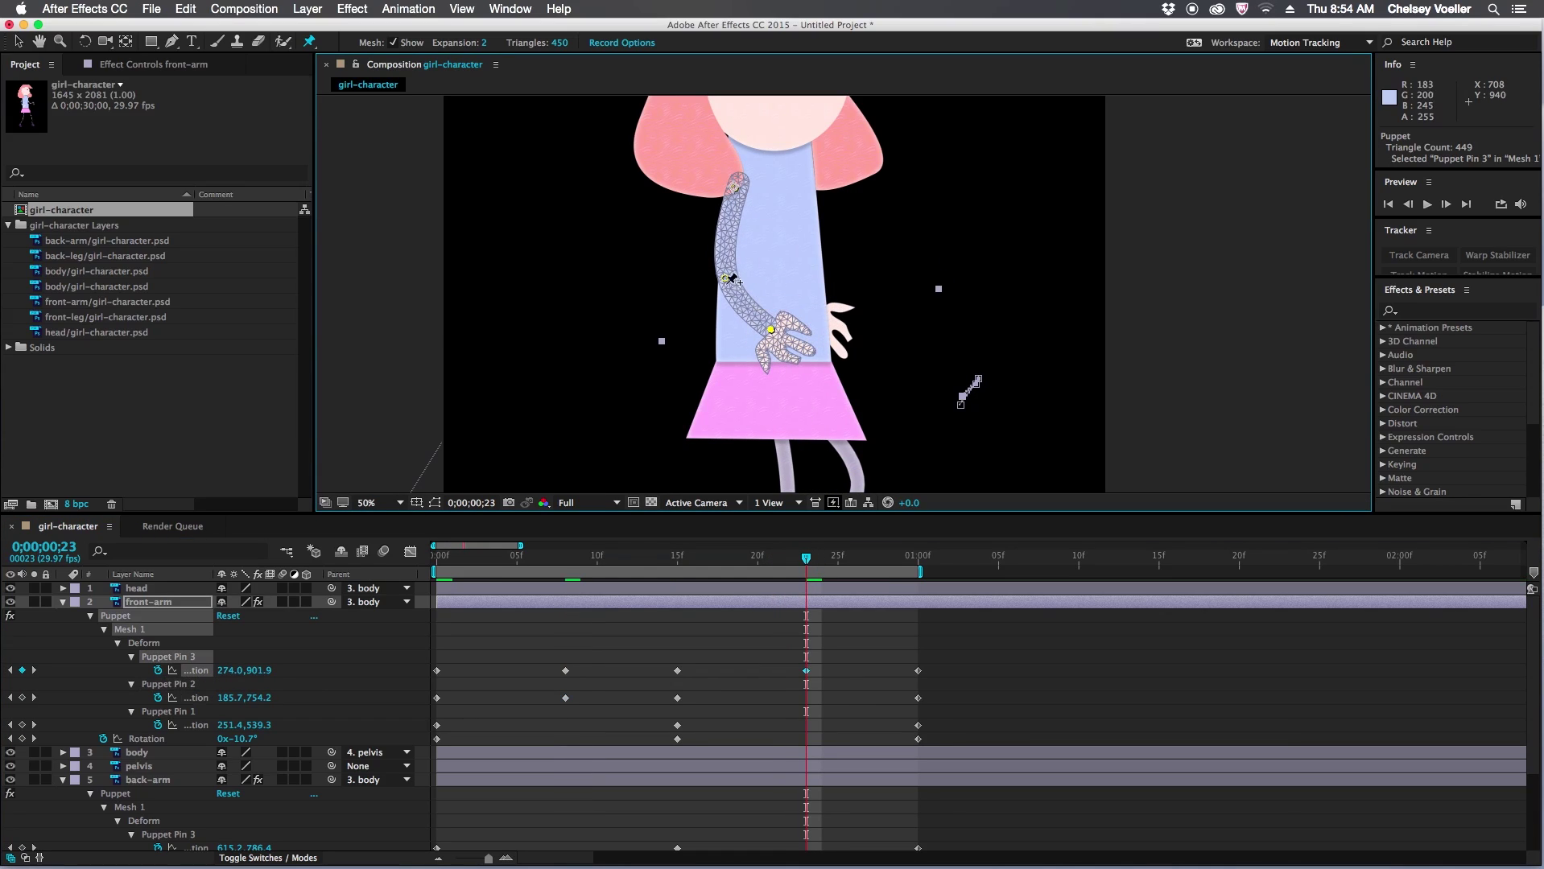
{"action": "left_click_drag", "start_coordinate": [725, 277], "coordinate": [729, 273]}
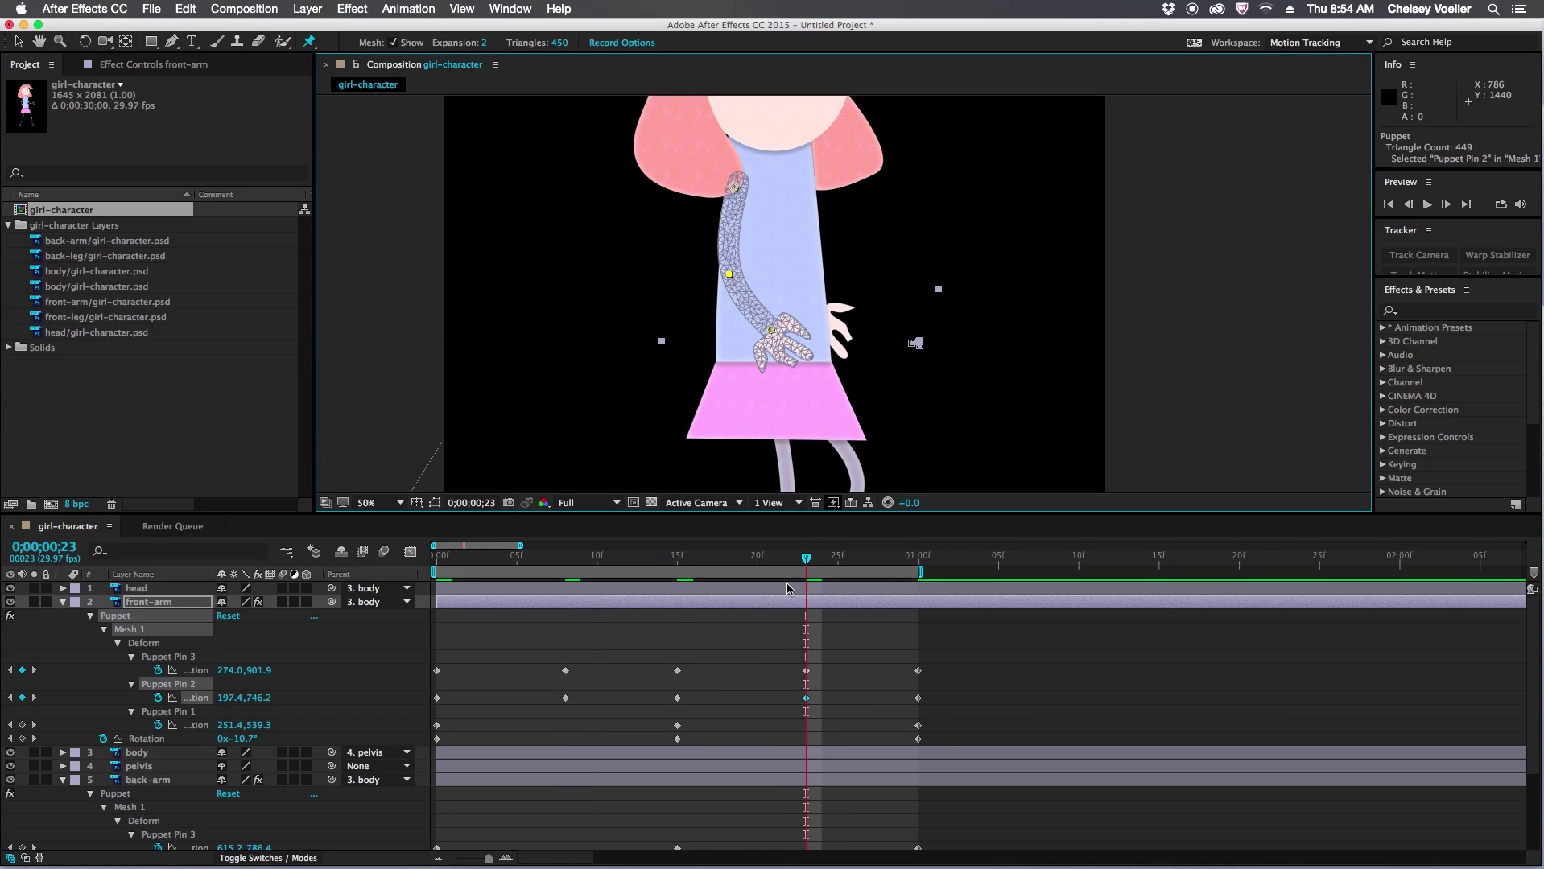
{"action": "left_click", "coordinate": [16, 42]}
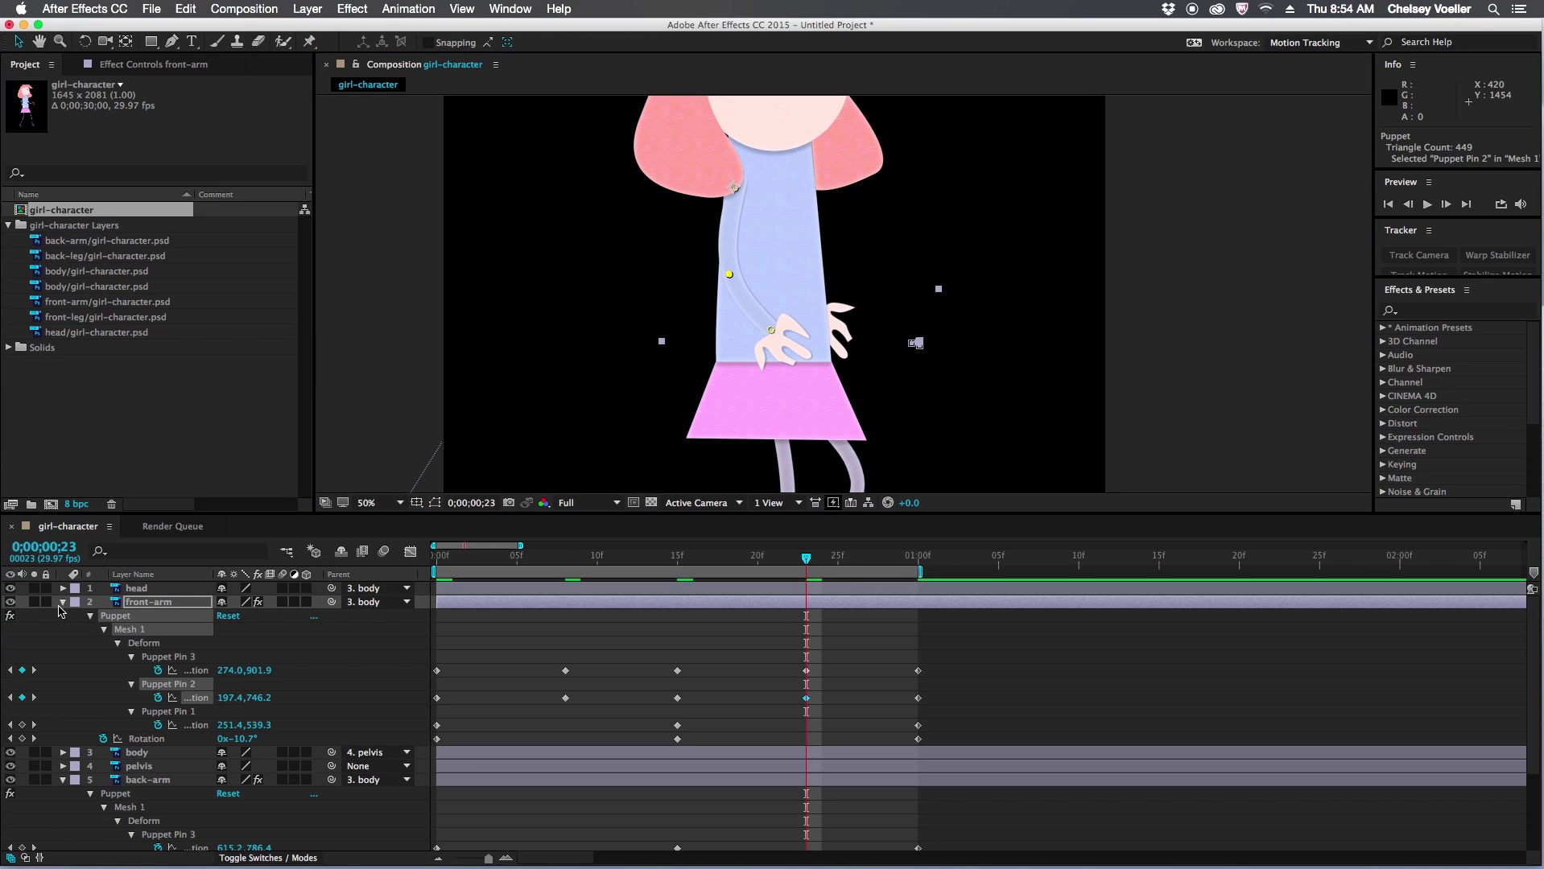
Step: Fold away both arms' puppet properties, fit the character in view, and play the walk cycle
{"action": "left_click", "coordinate": [63, 603]}
{"action": "left_click", "coordinate": [63, 643]}
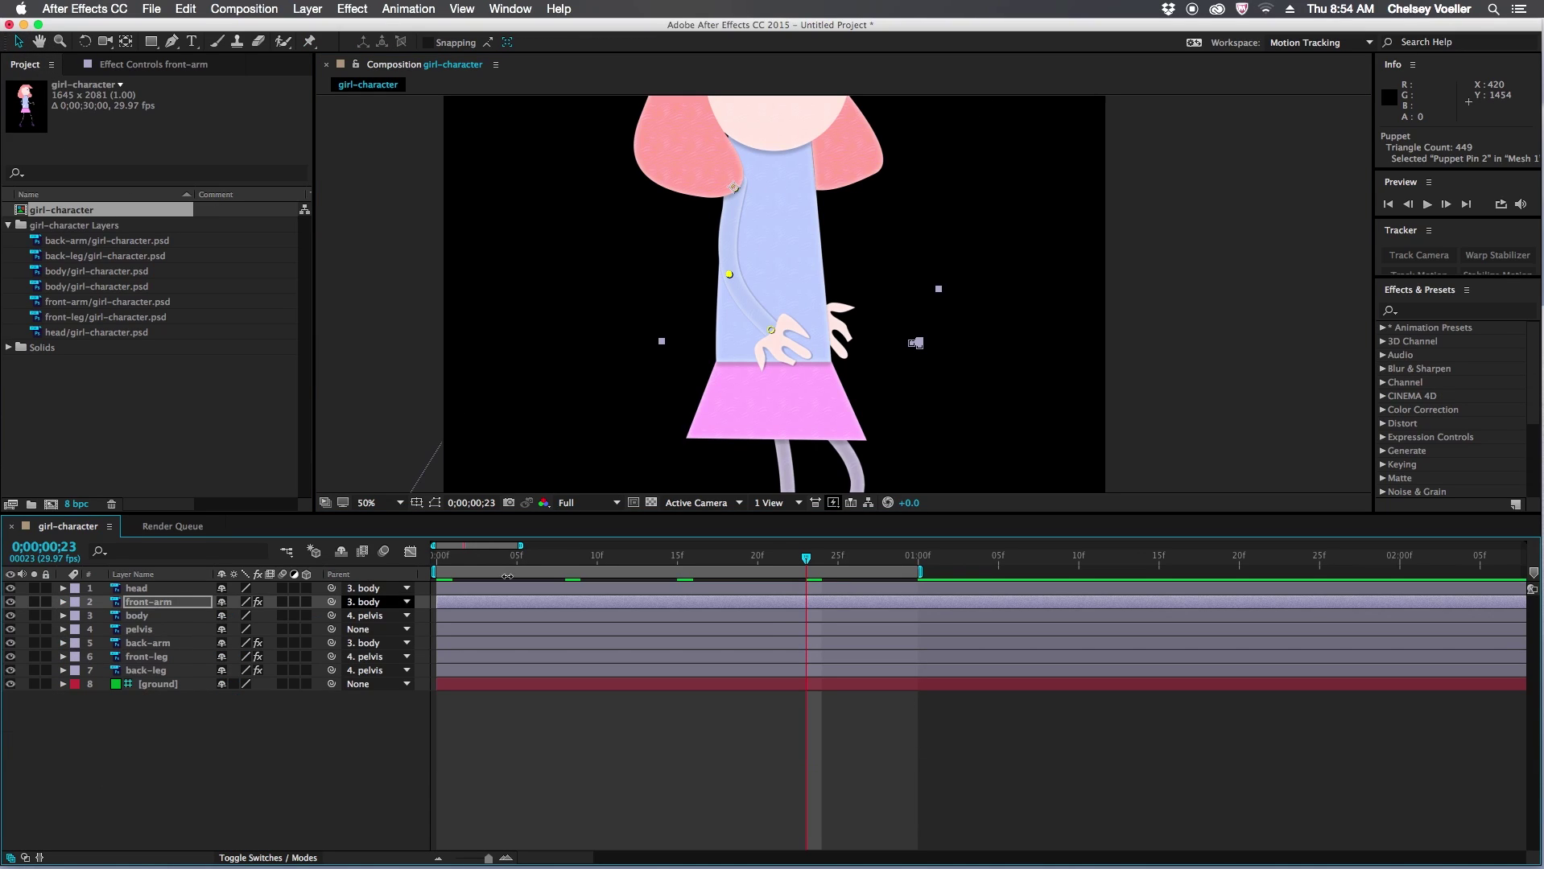
{"action": "left_click", "coordinate": [1162, 420]}
{"action": "key", "text": "comma"}
{"action": "key", "text": "comma"}
{"action": "key", "text": "comma"}
{"action": "key", "text": "comma"}
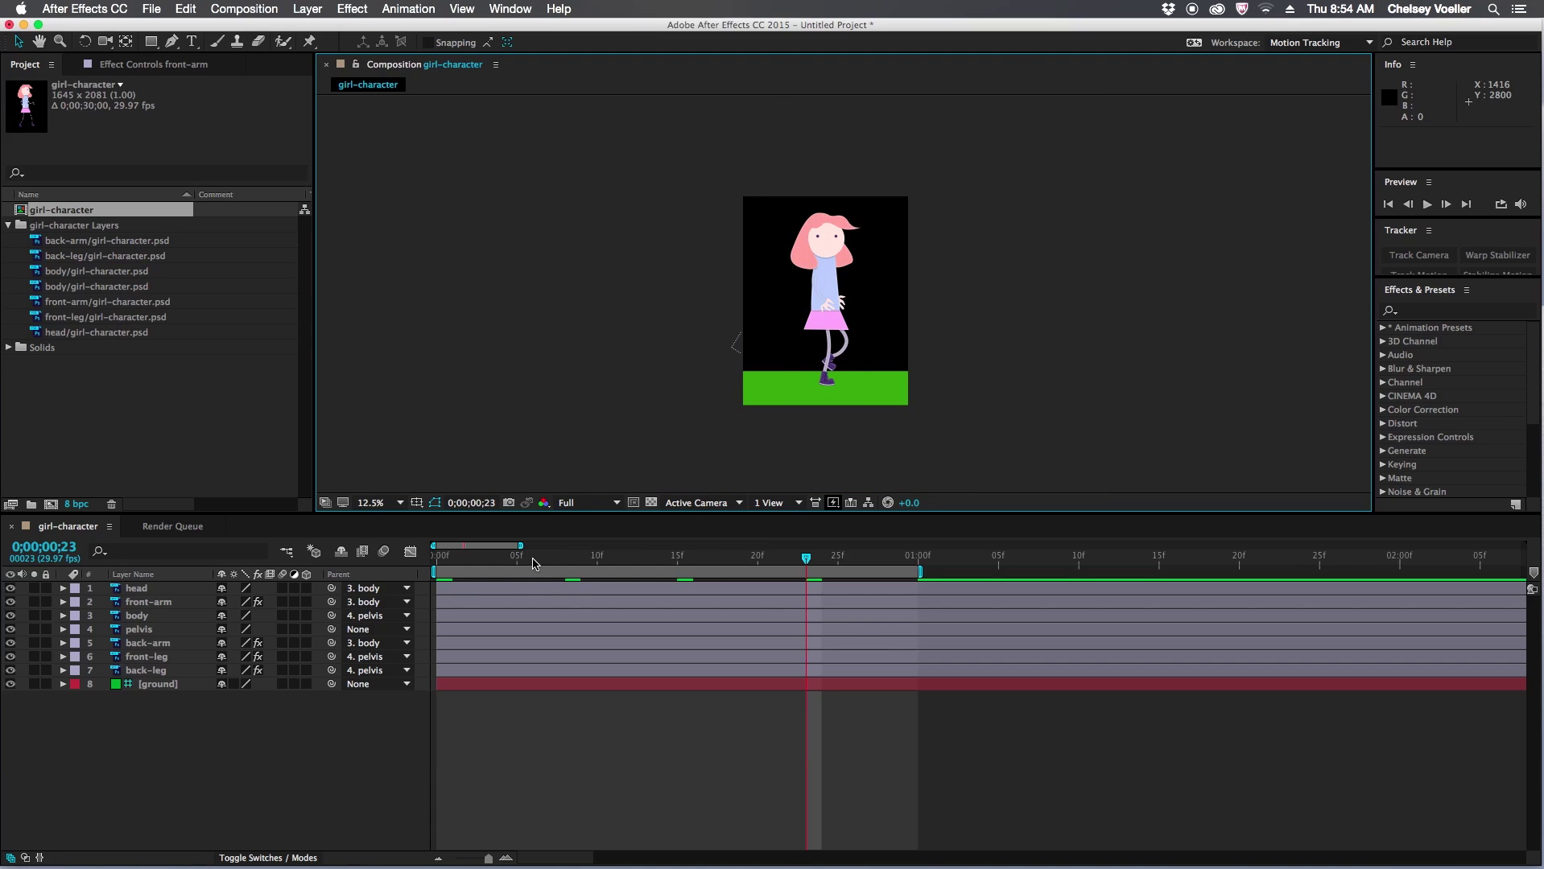
{"action": "key", "text": "space"}
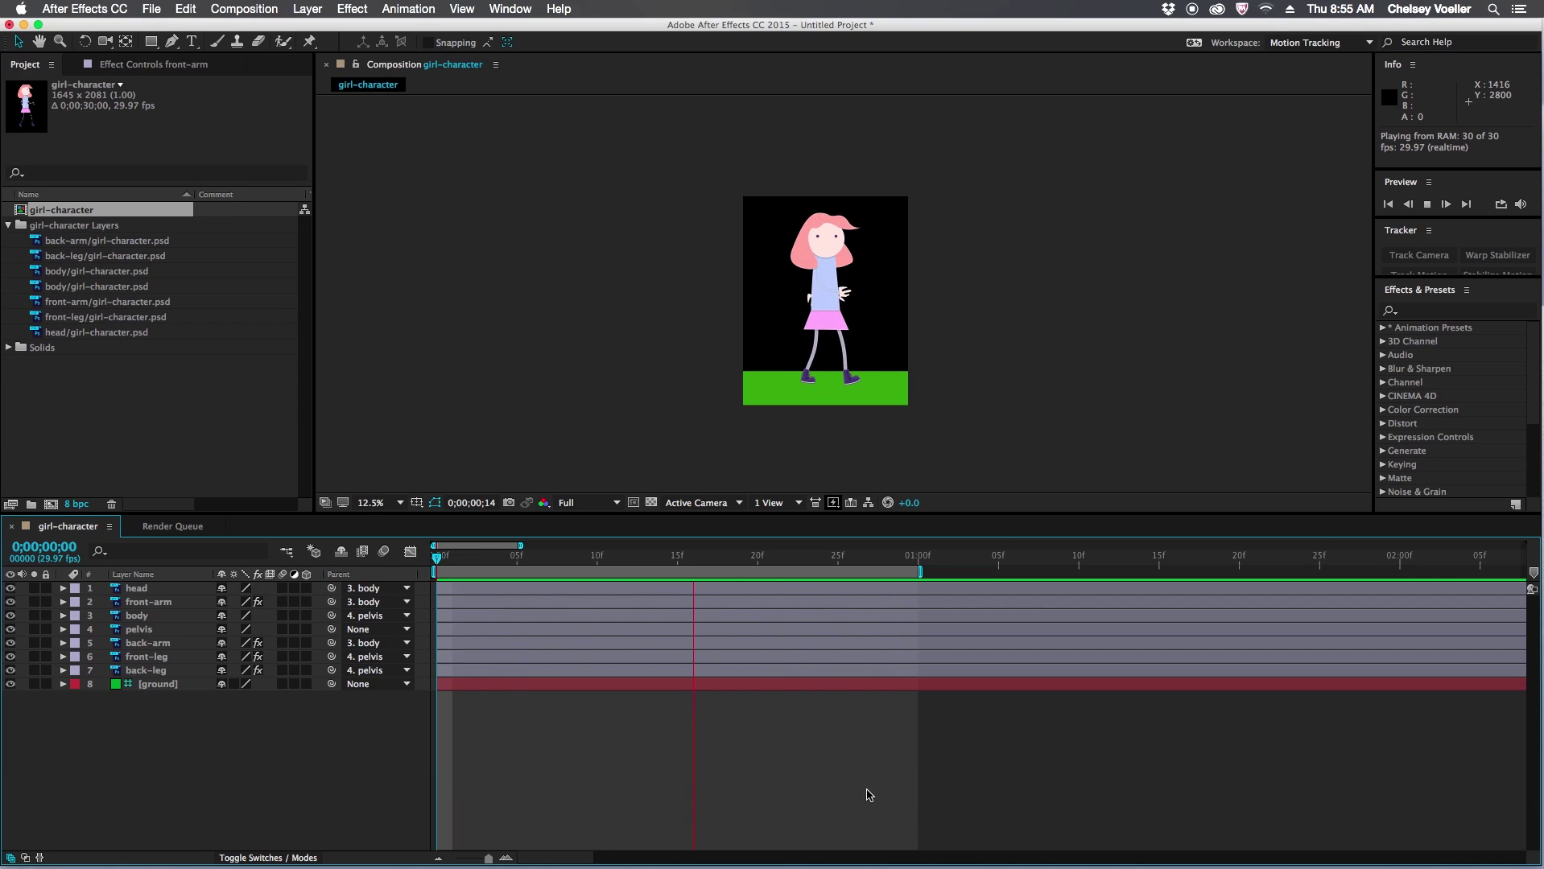
{"action": "key", "text": "space"}
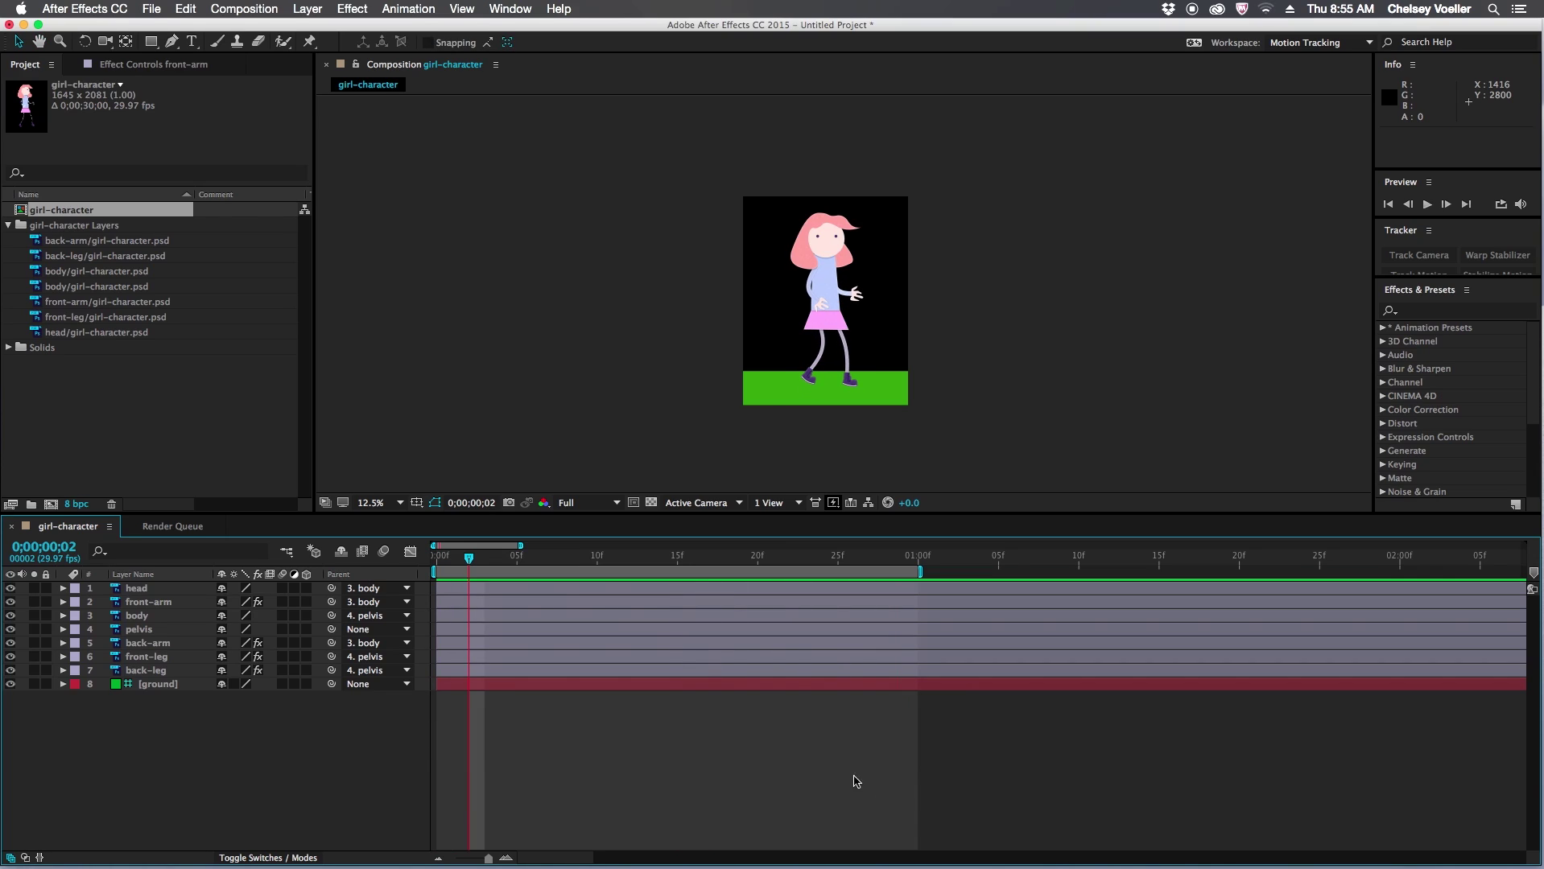
Step: Keyframe the head's Rotation tilted back to -11.8° at frame 0 and 1:00
{"action": "left_click", "coordinate": [354, 588]}
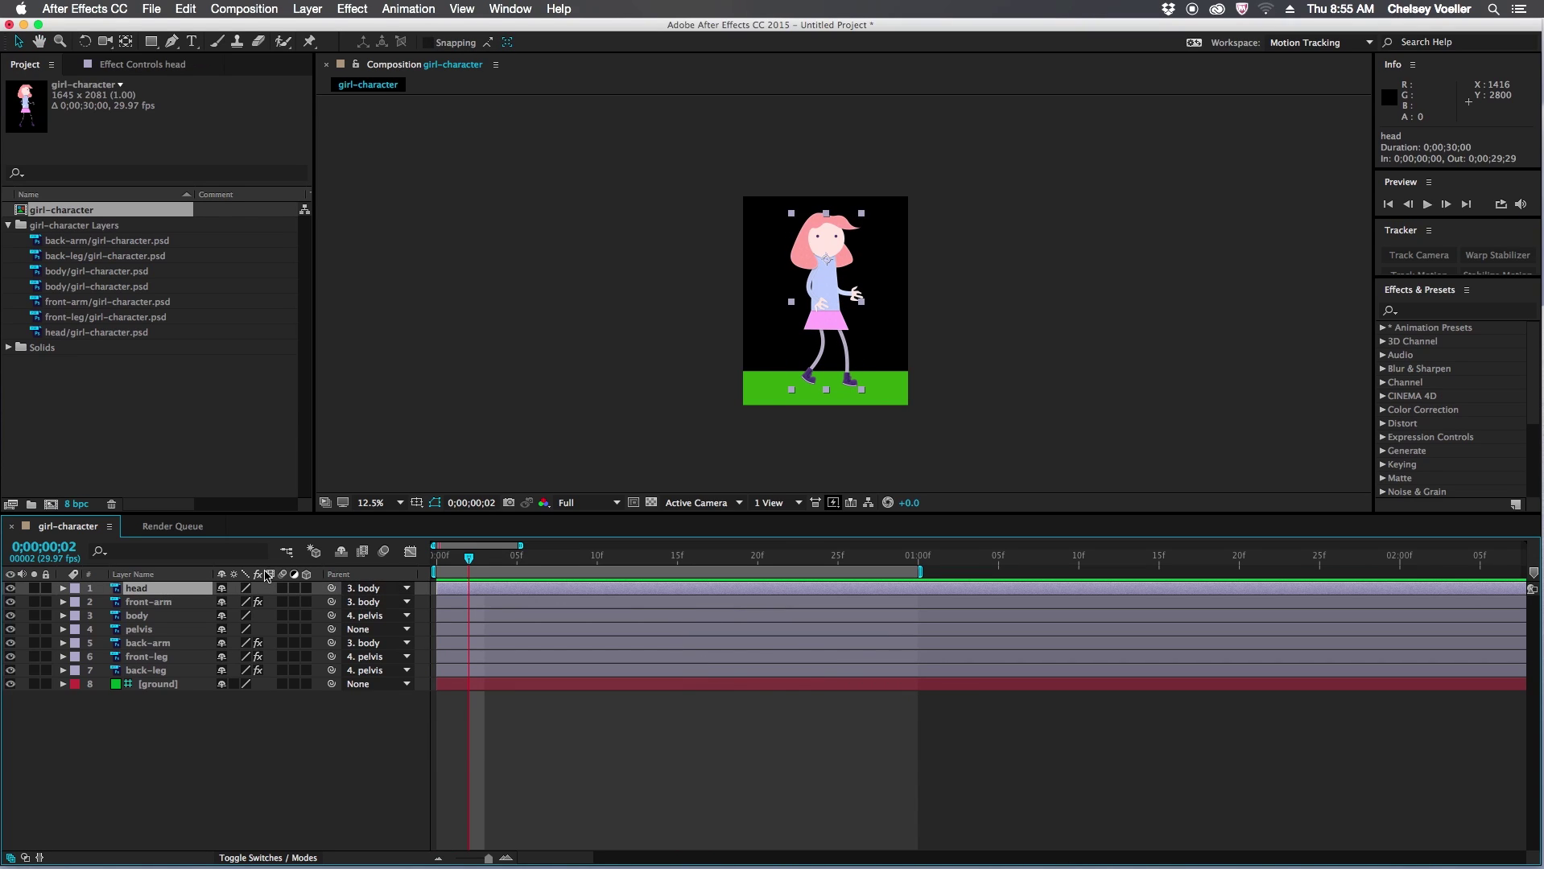
{"action": "left_click", "coordinate": [222, 630]}
{"action": "key", "text": "r"}
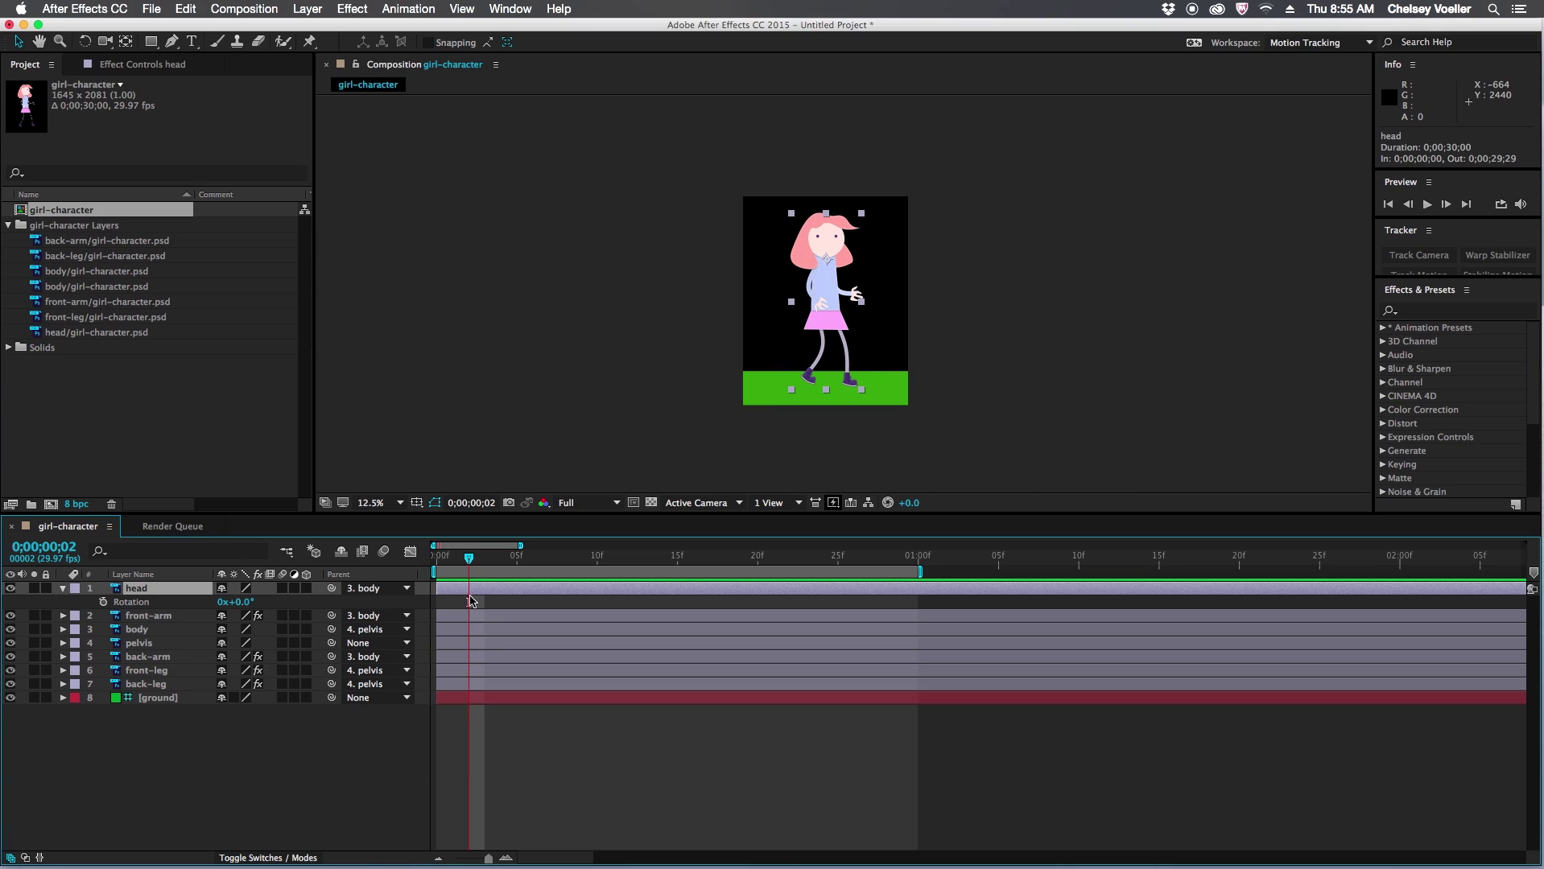
{"action": "left_click_drag", "start_coordinate": [457, 561], "coordinate": [431, 561]}
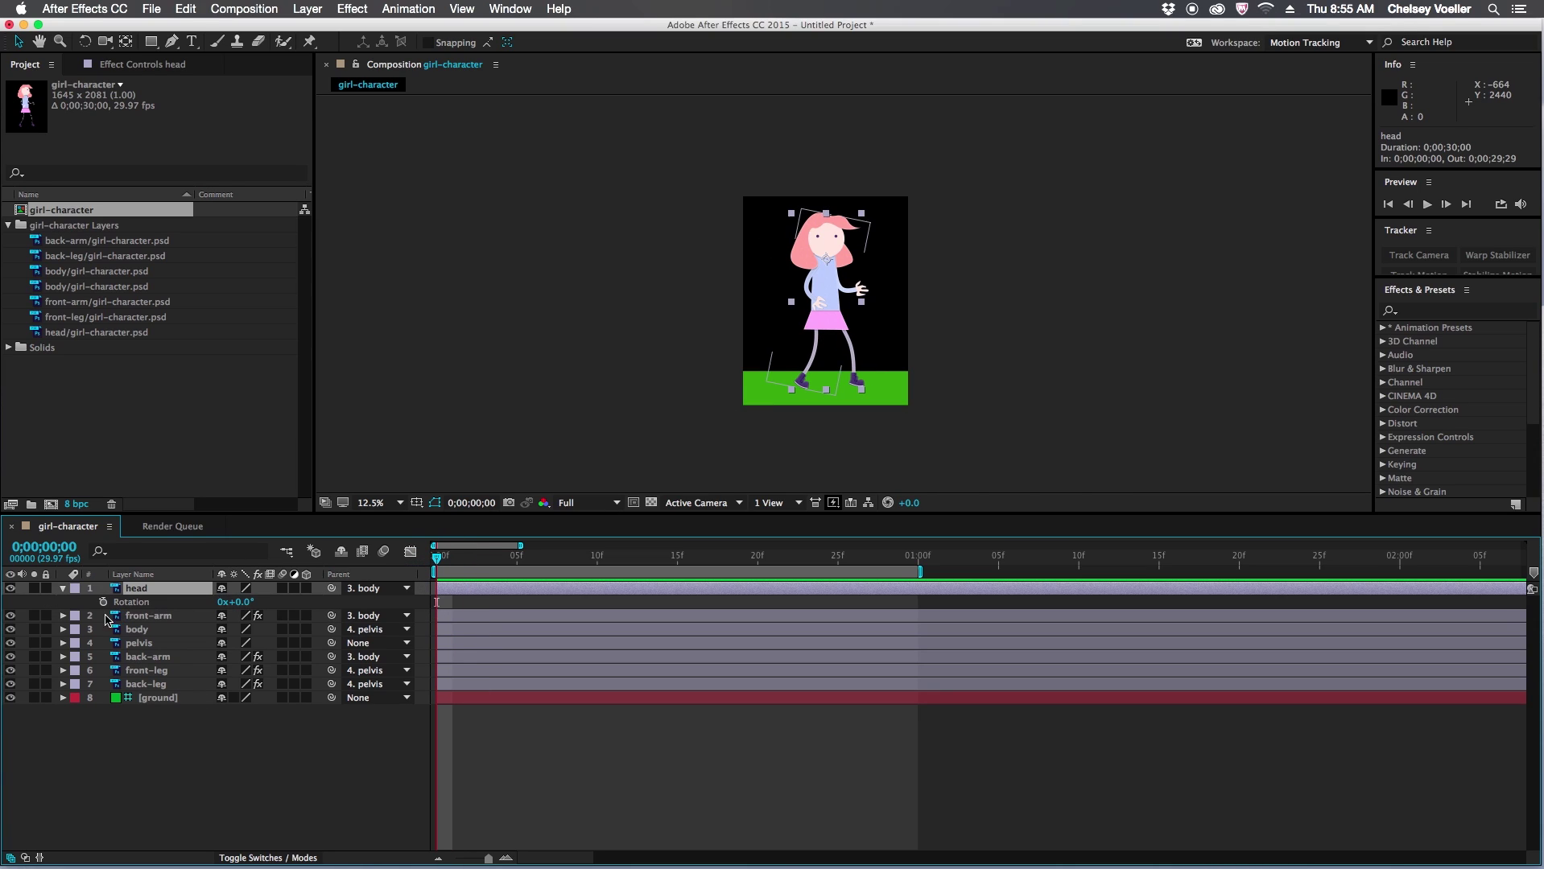
{"action": "left_click", "coordinate": [103, 602]}
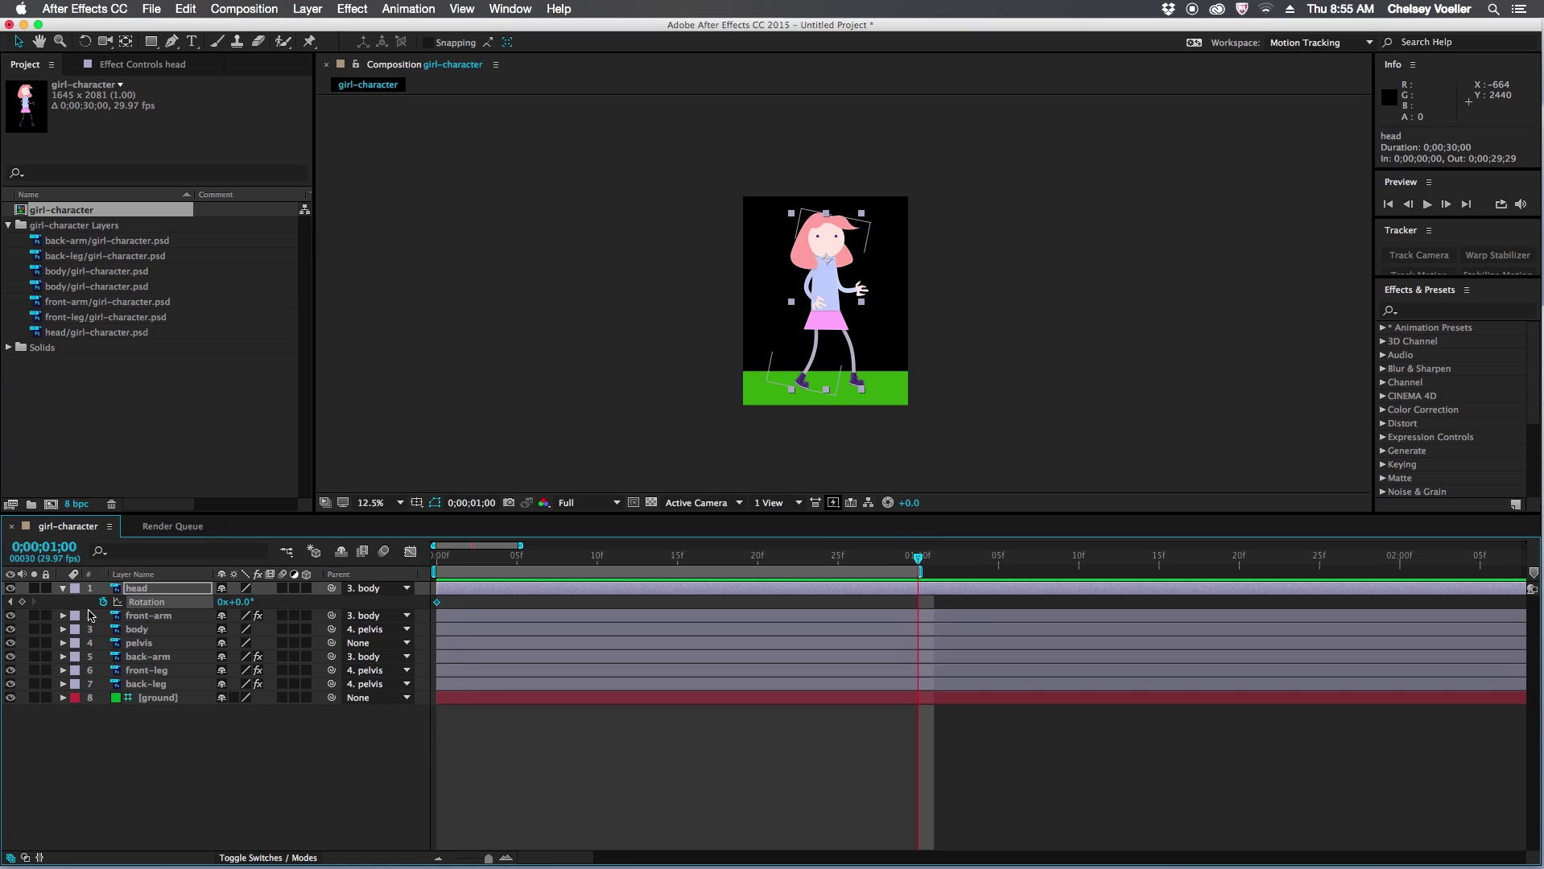
{"action": "key", "text": "Home"}
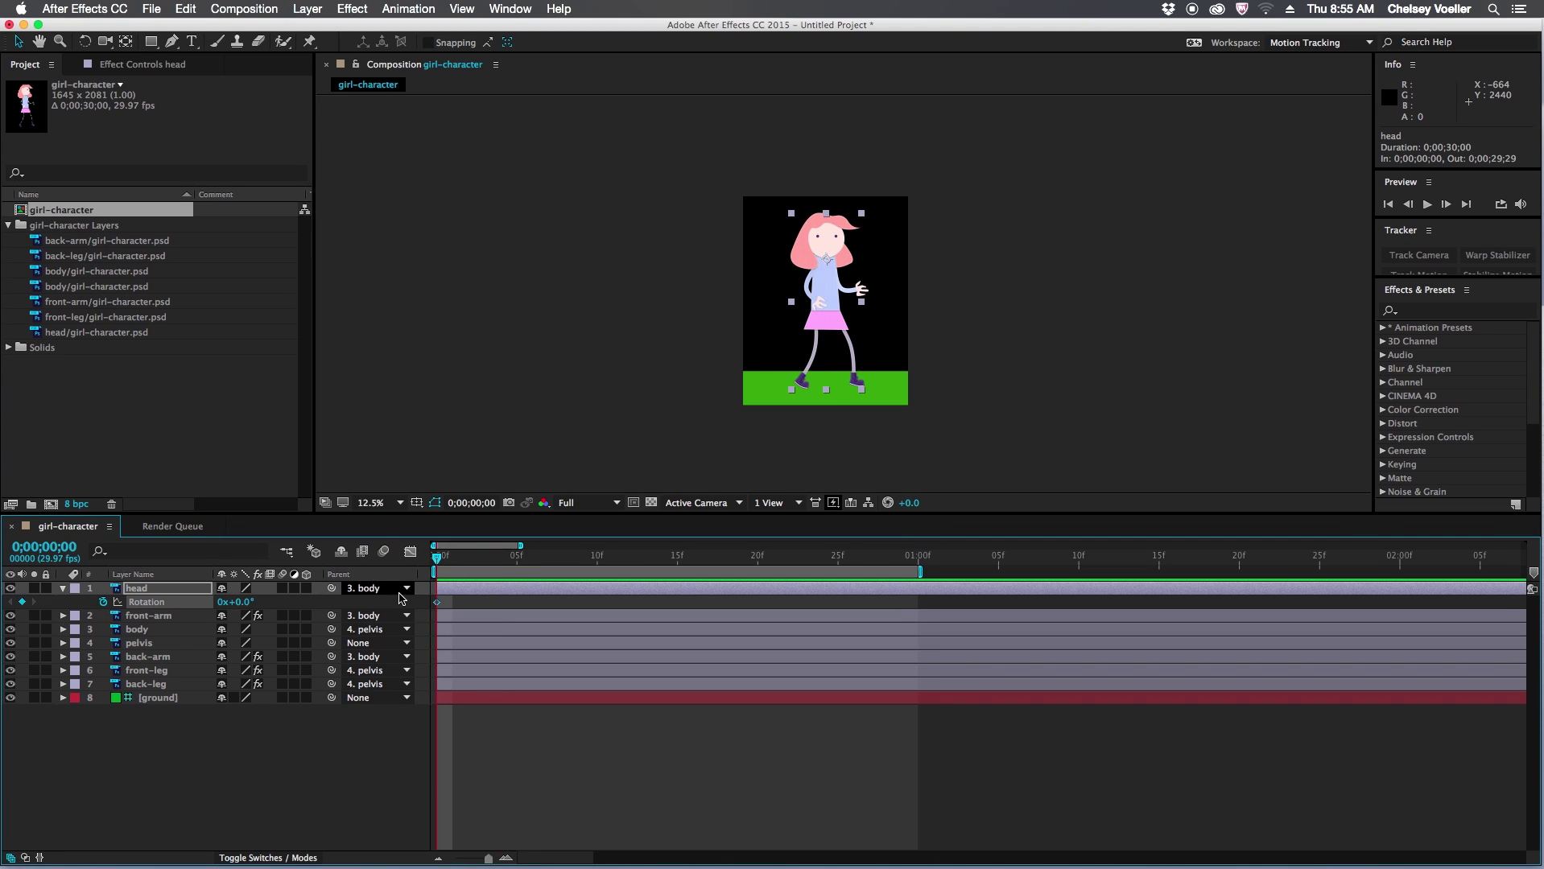
{"action": "left_click", "coordinate": [84, 42]}
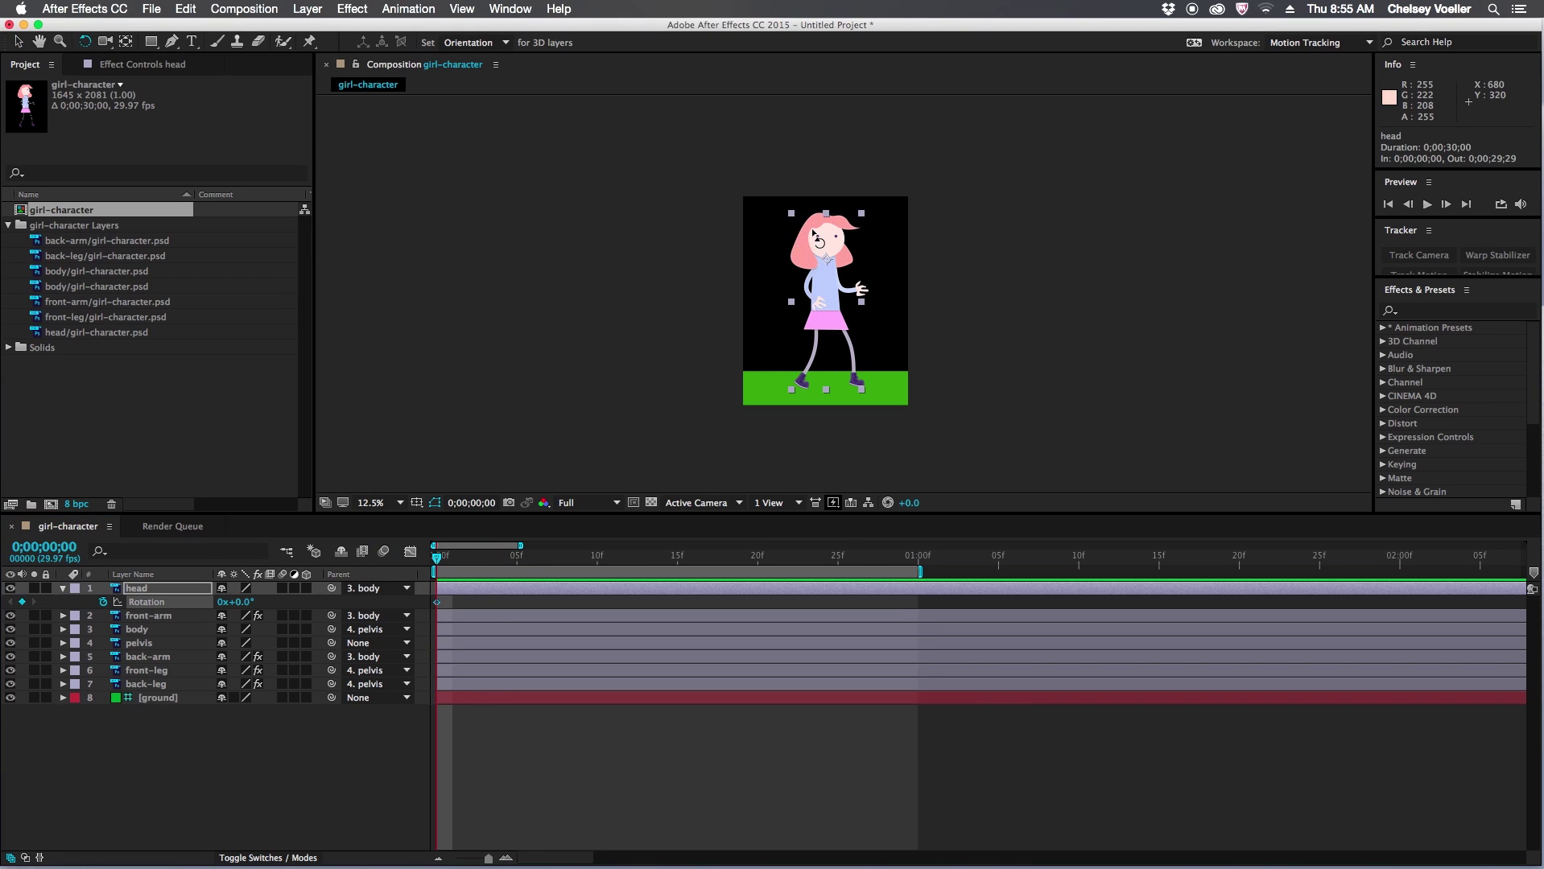
{"action": "left_click_drag", "start_coordinate": [802, 235], "coordinate": [805, 236]}
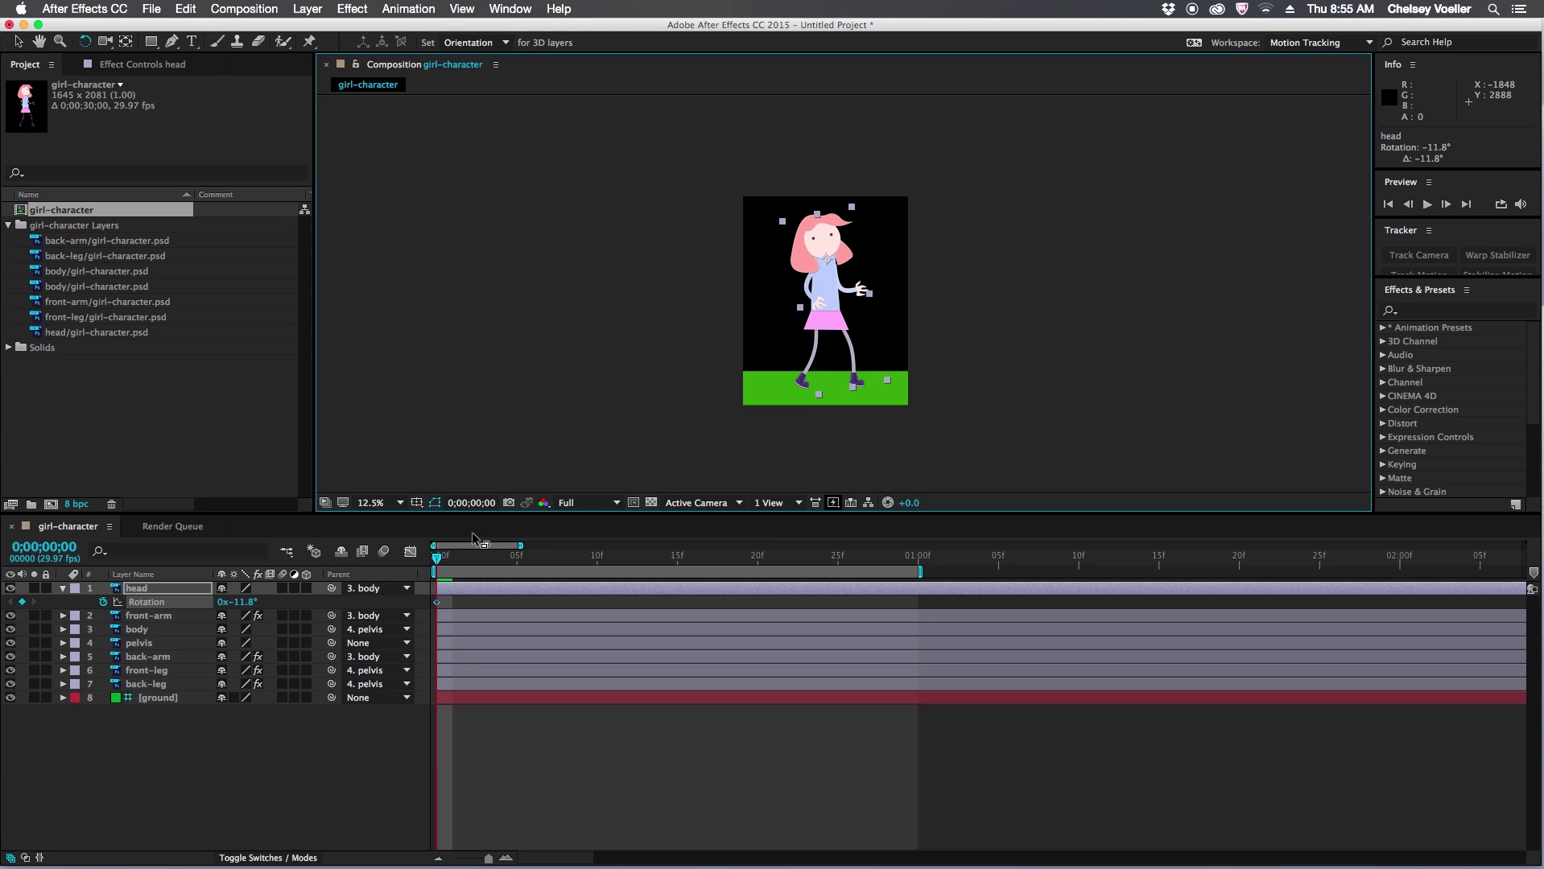
{"action": "left_click", "coordinate": [919, 558]}
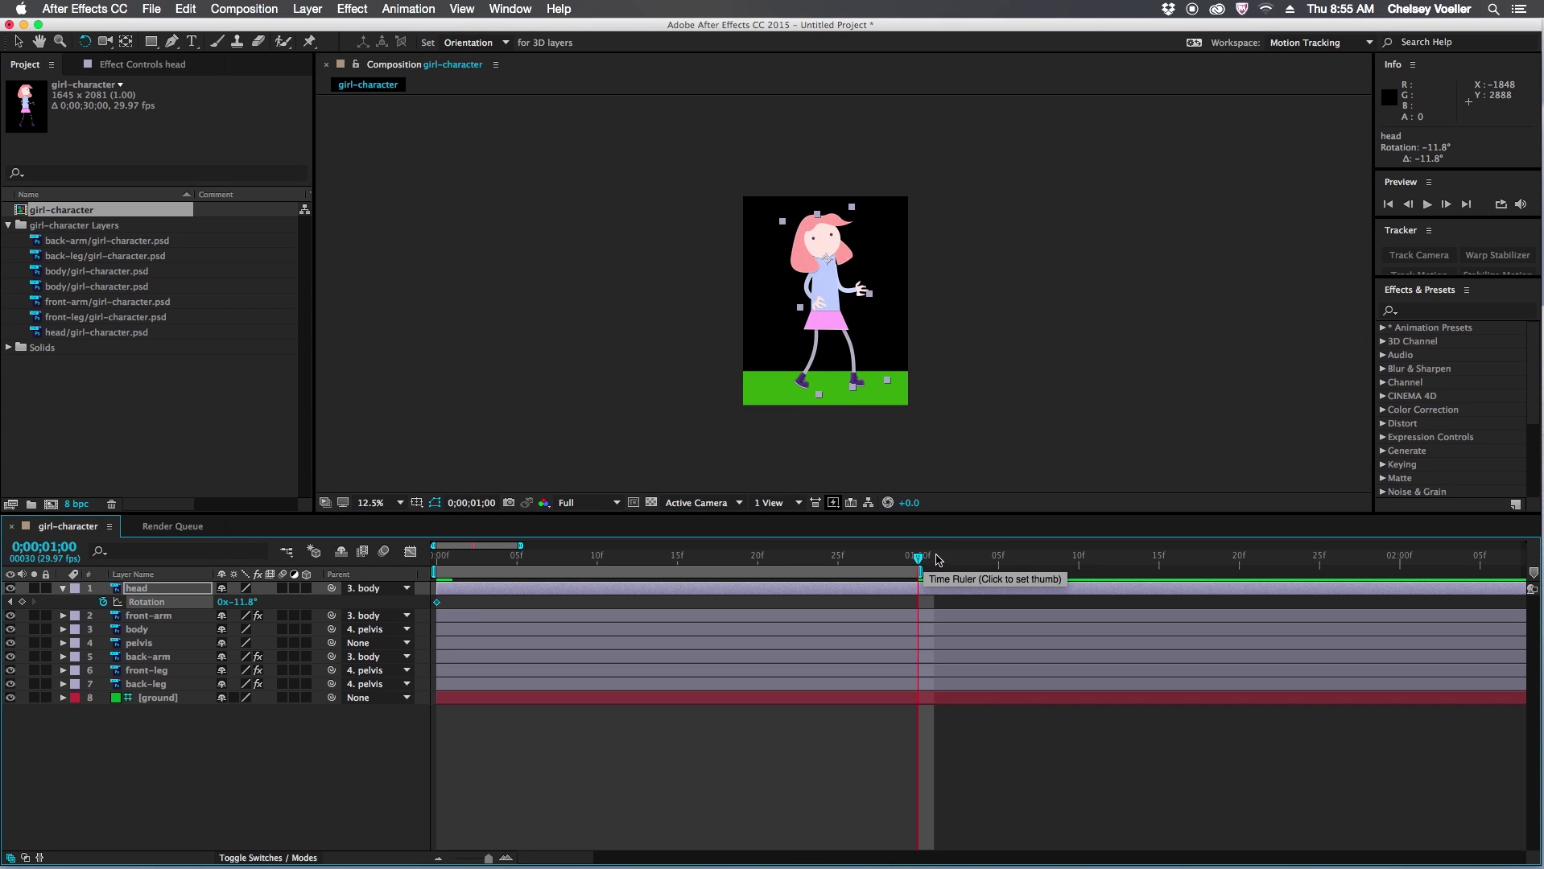
{"action": "left_click", "coordinate": [23, 603]}
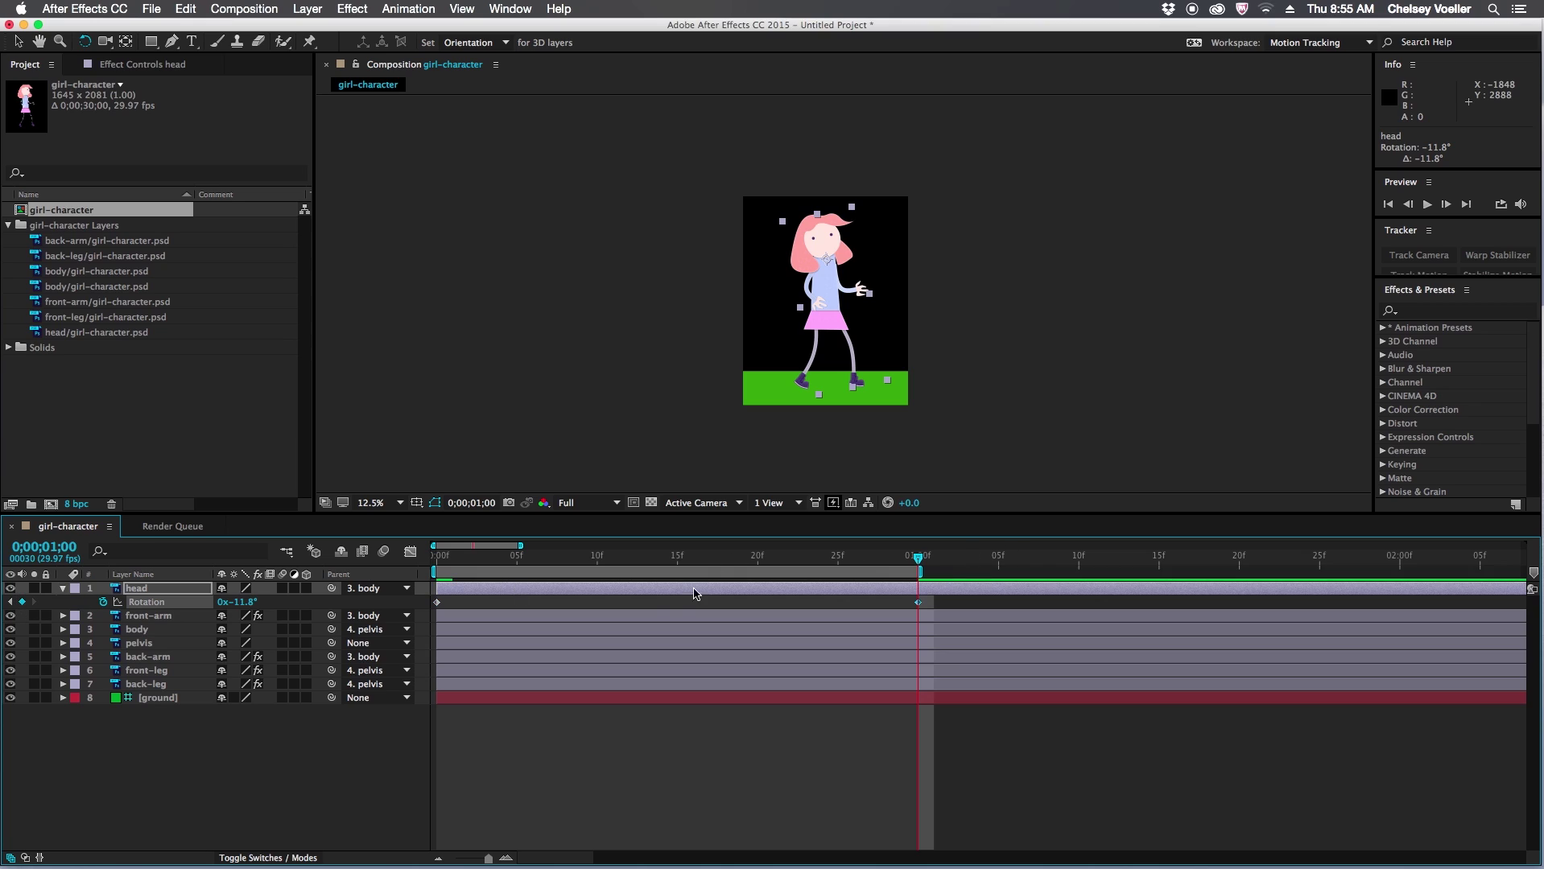
Step: Tilt the head forward to 7.0° at frame 15 and preview the head rocking
{"action": "left_click", "coordinate": [678, 556]}
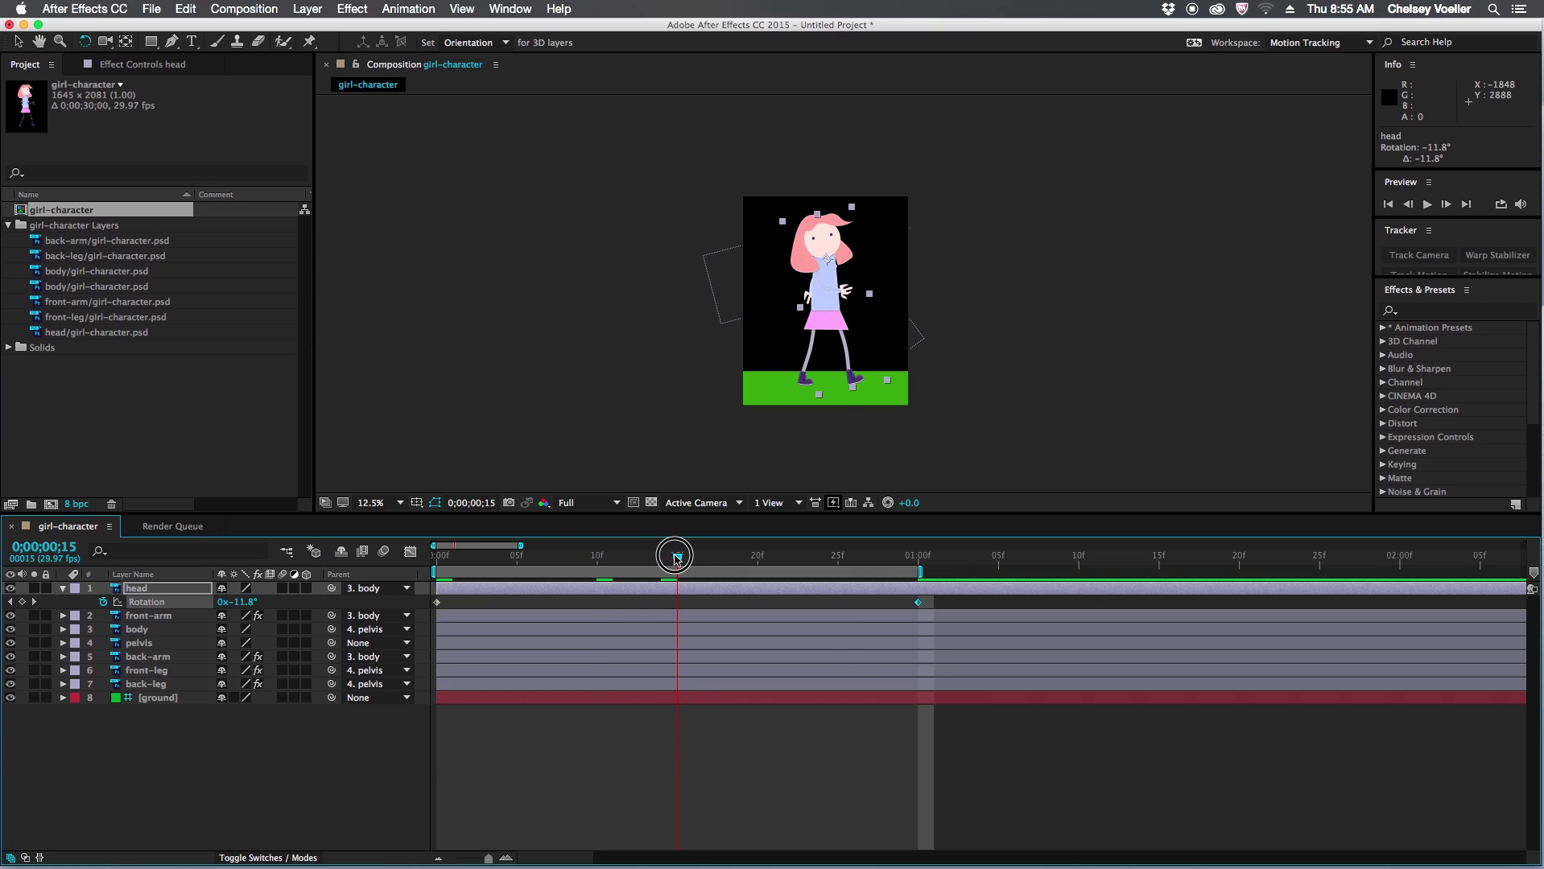
{"action": "left_click_drag", "start_coordinate": [839, 224], "coordinate": [764, 432]}
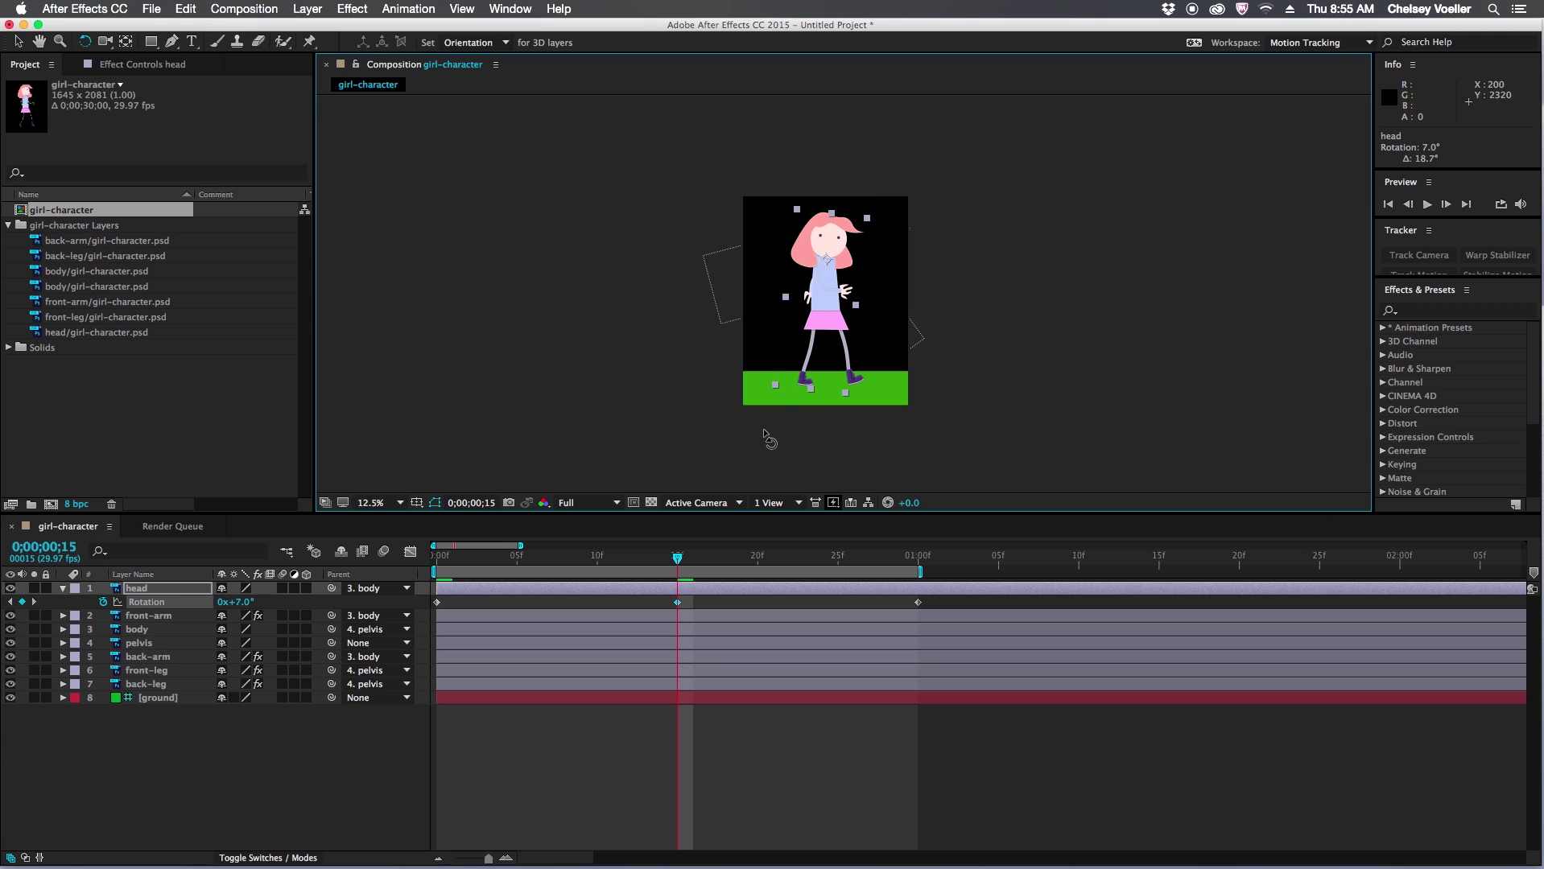
{"action": "left_click", "coordinate": [456, 561]}
{"action": "key", "text": "space"}
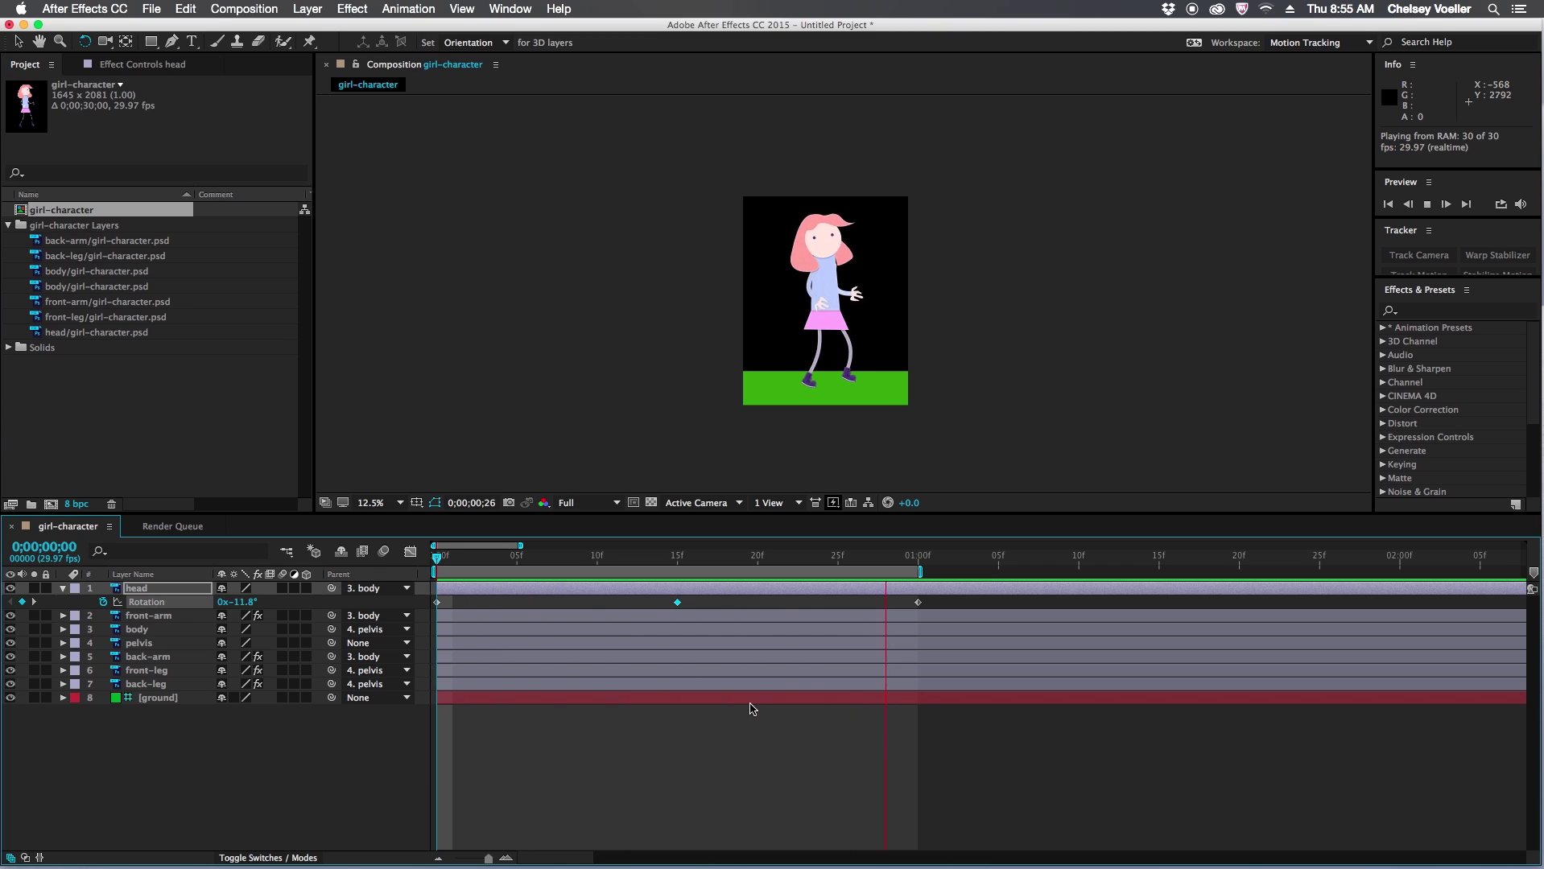
{"action": "key", "text": "space"}
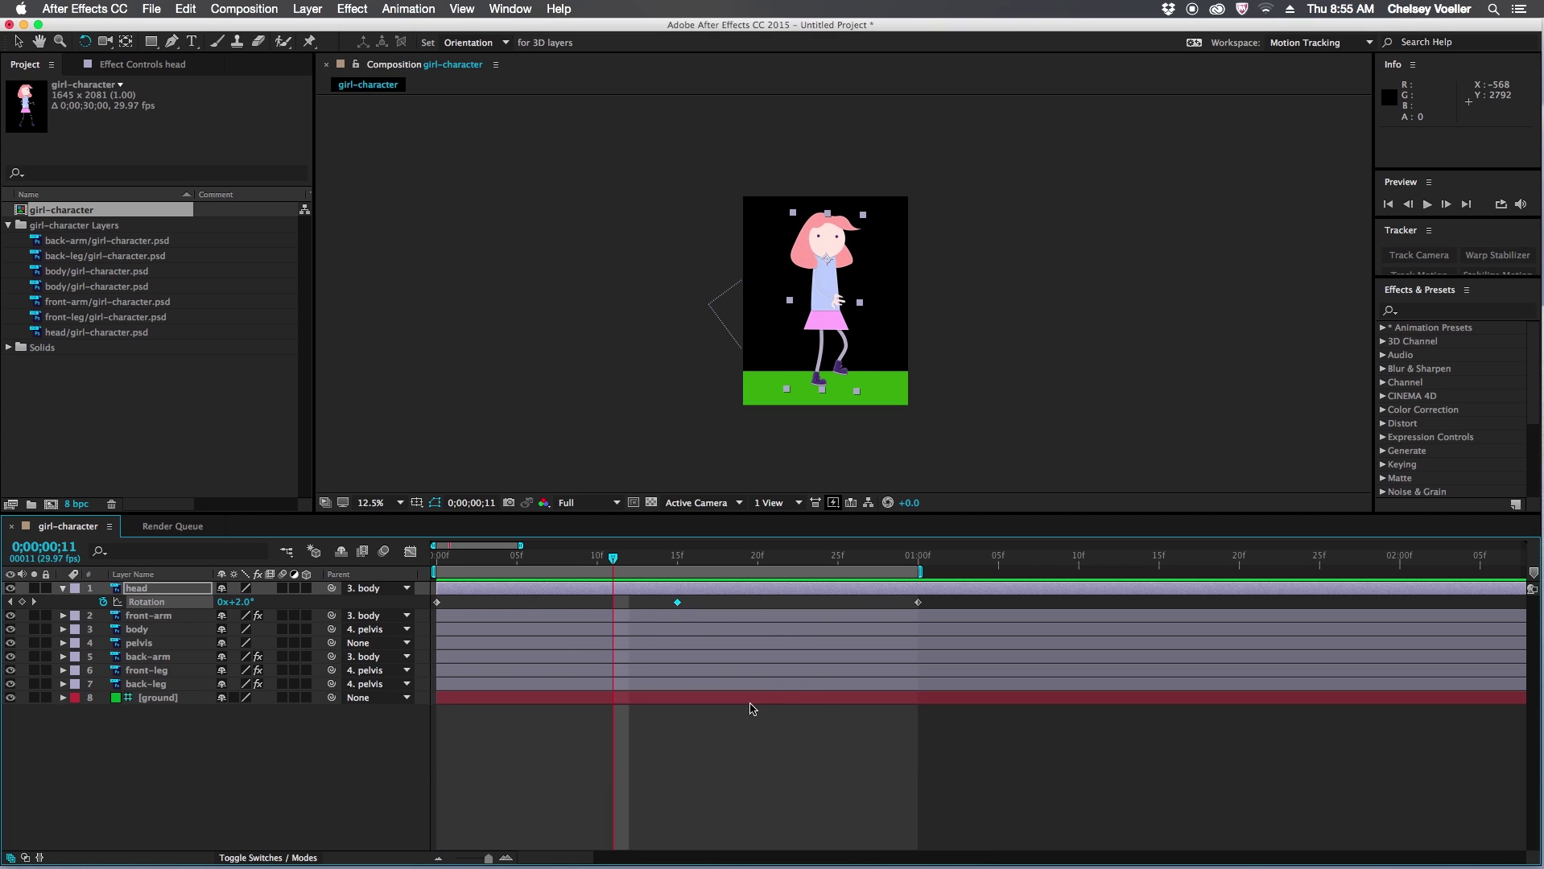
{"action": "scroll", "coordinate": [842, 286], "scroll_direction": "up", "scroll_amount": 2}
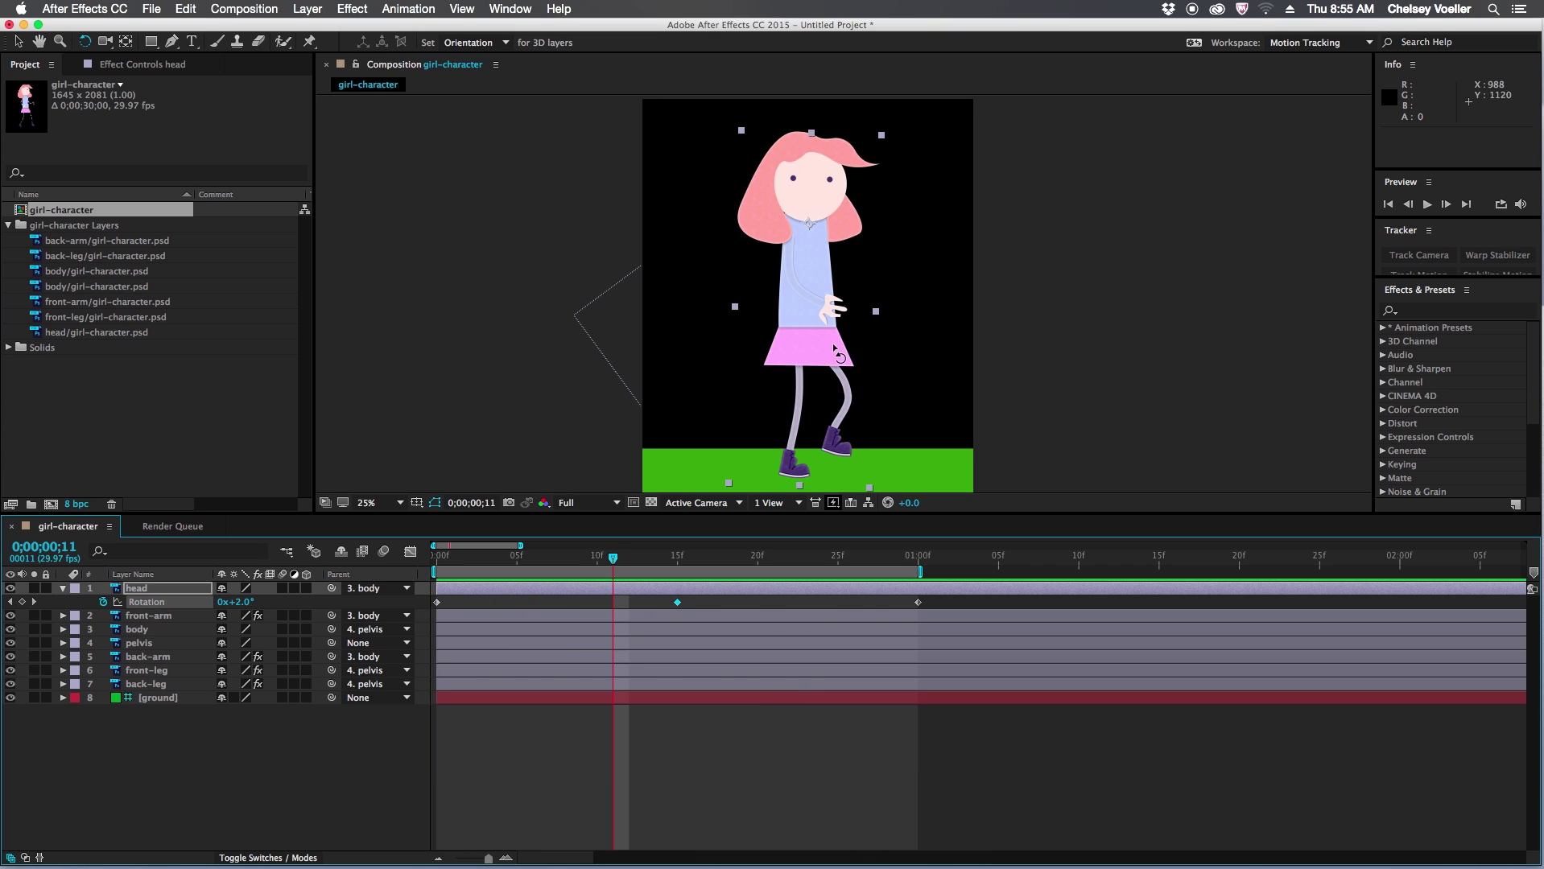
Step: Place six puppet pins on the pelvis skirt along its waist and lower hem
{"action": "left_click", "coordinate": [138, 643]}
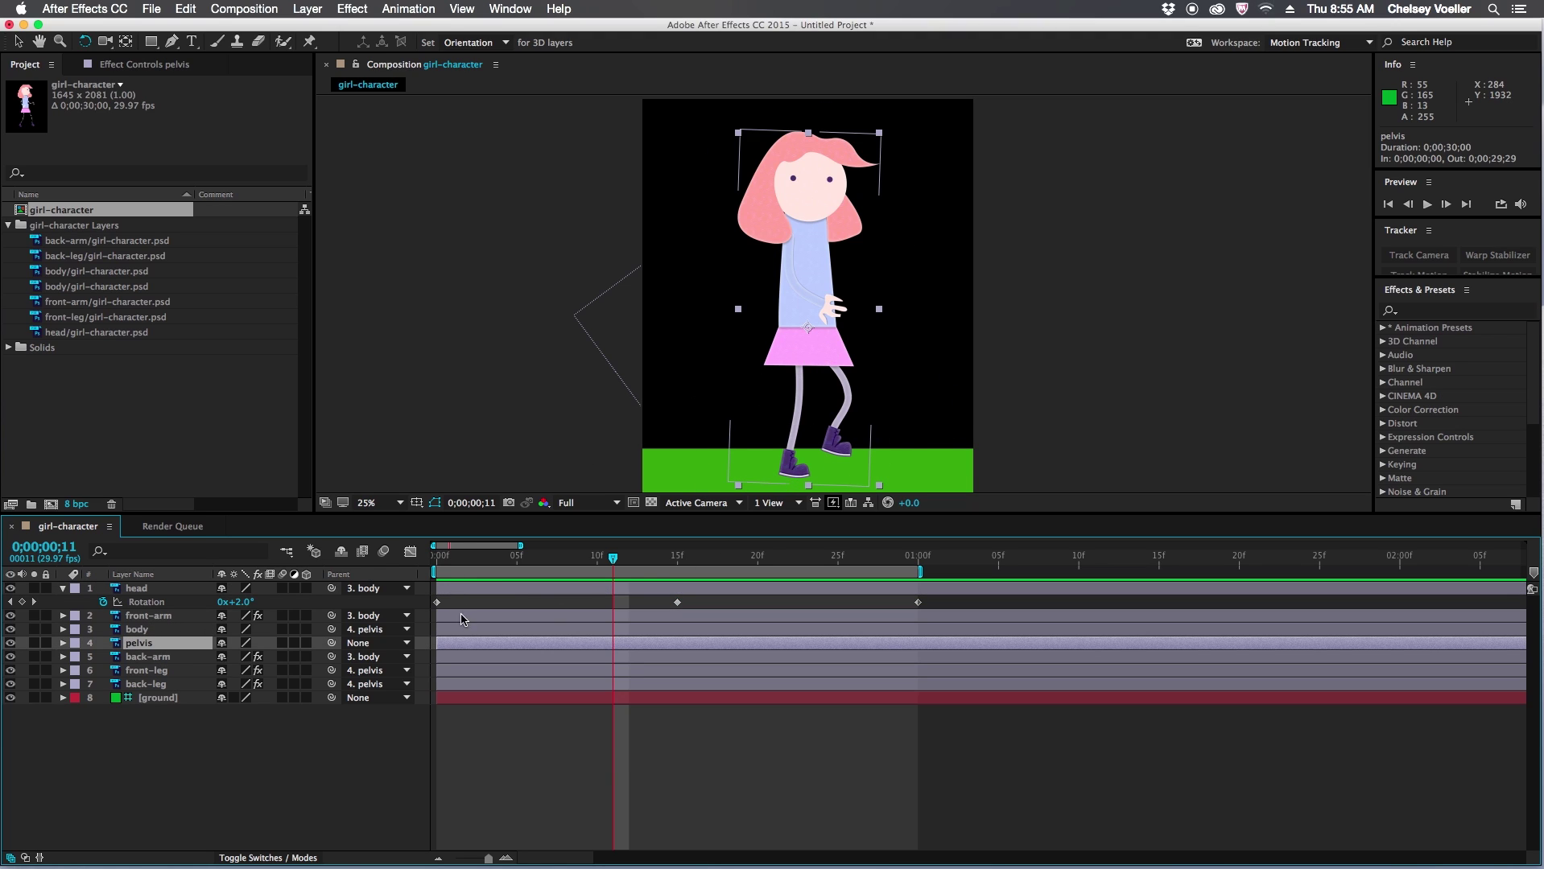
{"action": "left_click", "coordinate": [63, 589]}
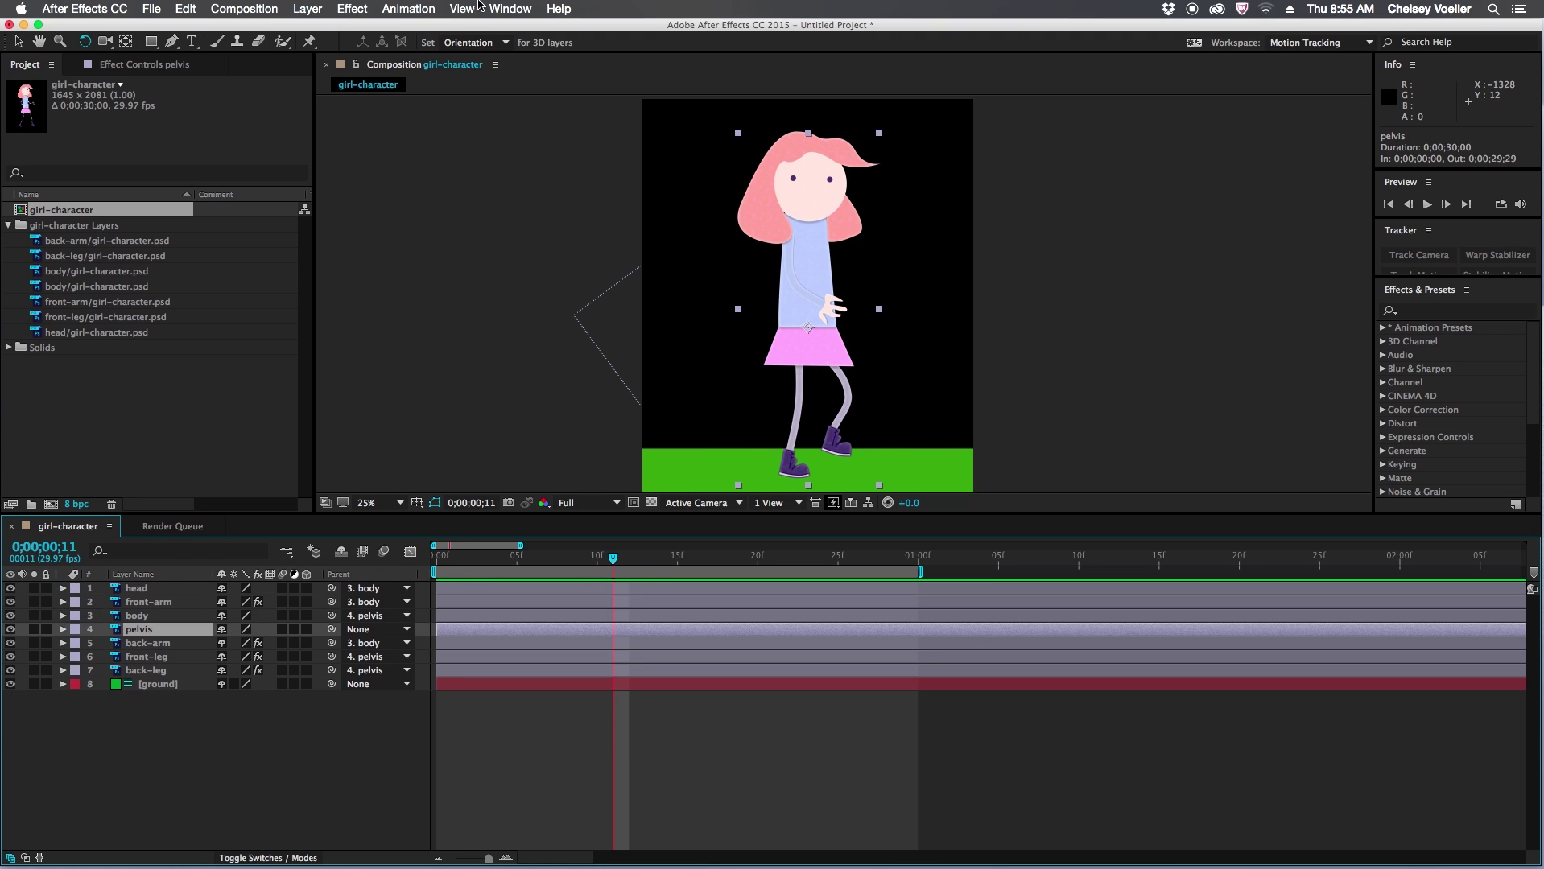
{"action": "left_click", "coordinate": [307, 41]}
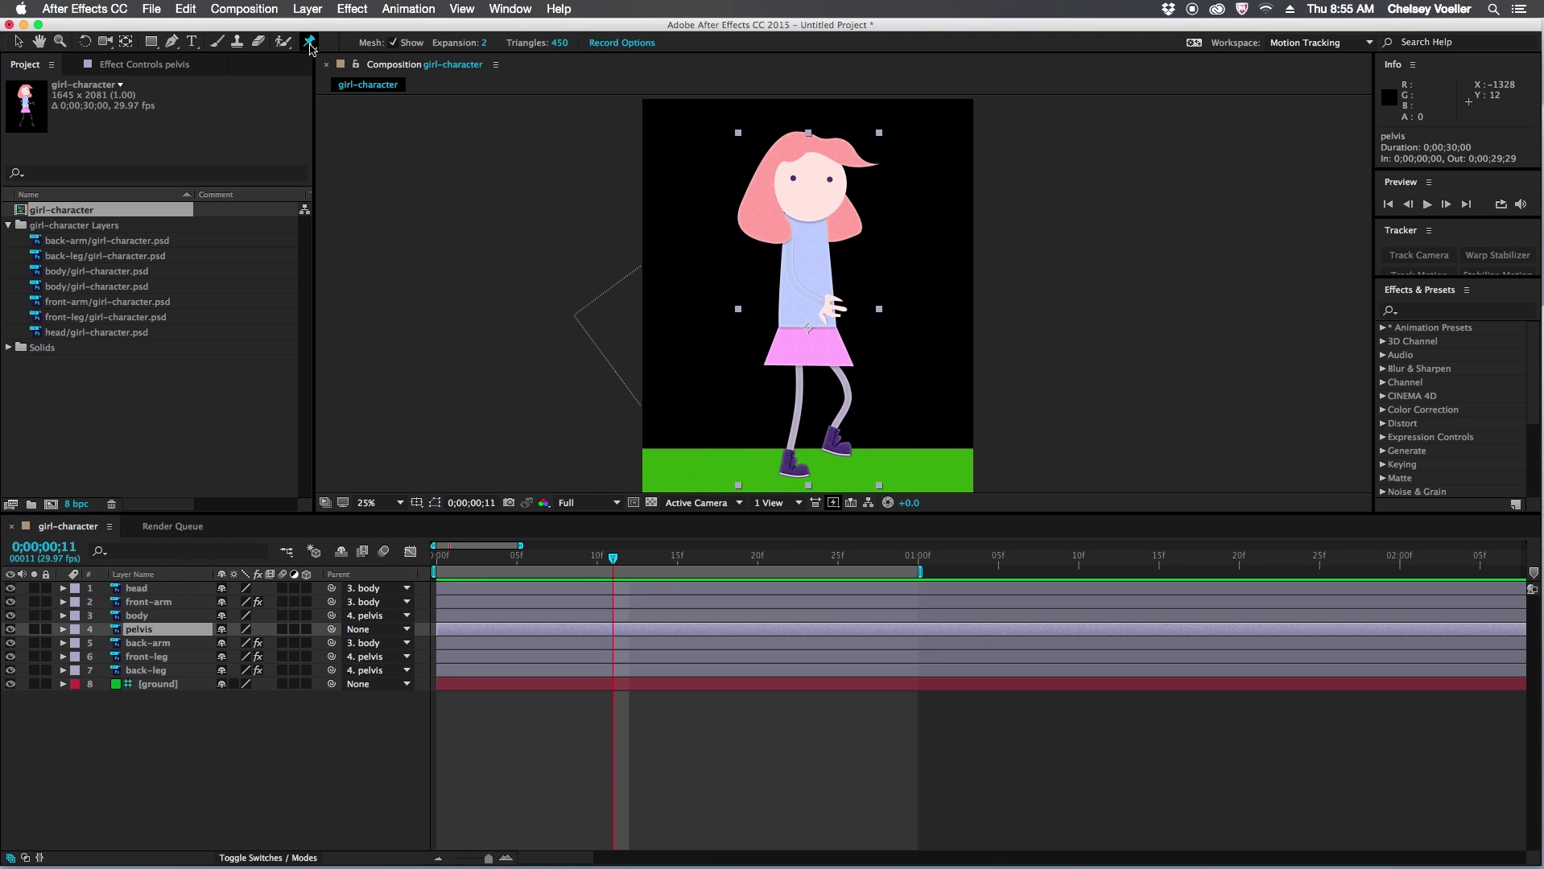
{"action": "left_click", "coordinate": [772, 359]}
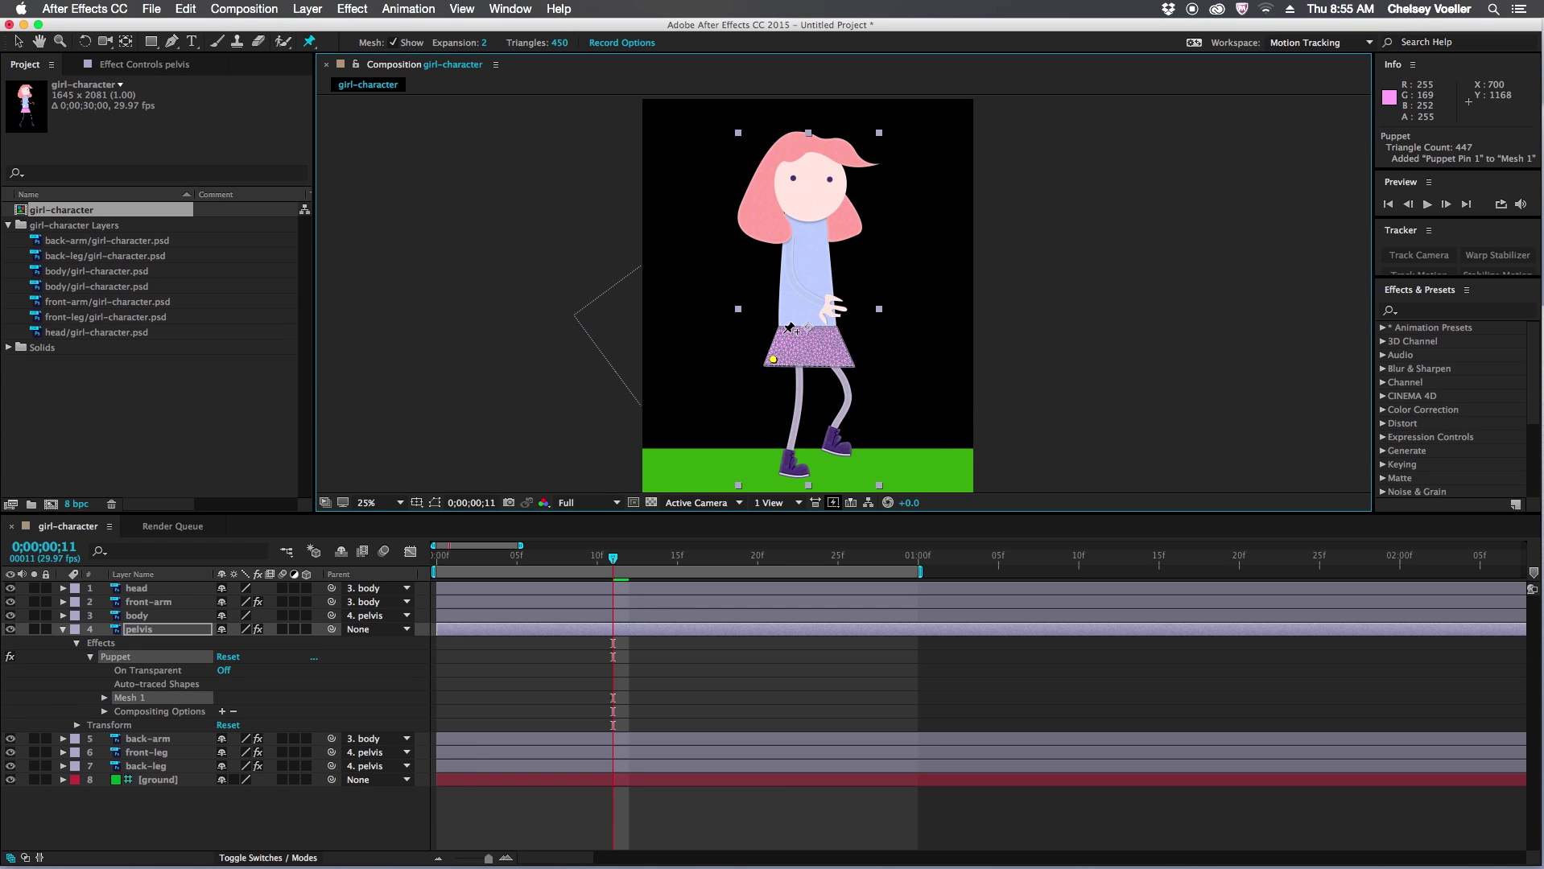
{"action": "left_click", "coordinate": [783, 333]}
{"action": "left_click", "coordinate": [829, 331]}
{"action": "left_click", "coordinate": [846, 360]}
{"action": "left_click", "coordinate": [809, 361]}
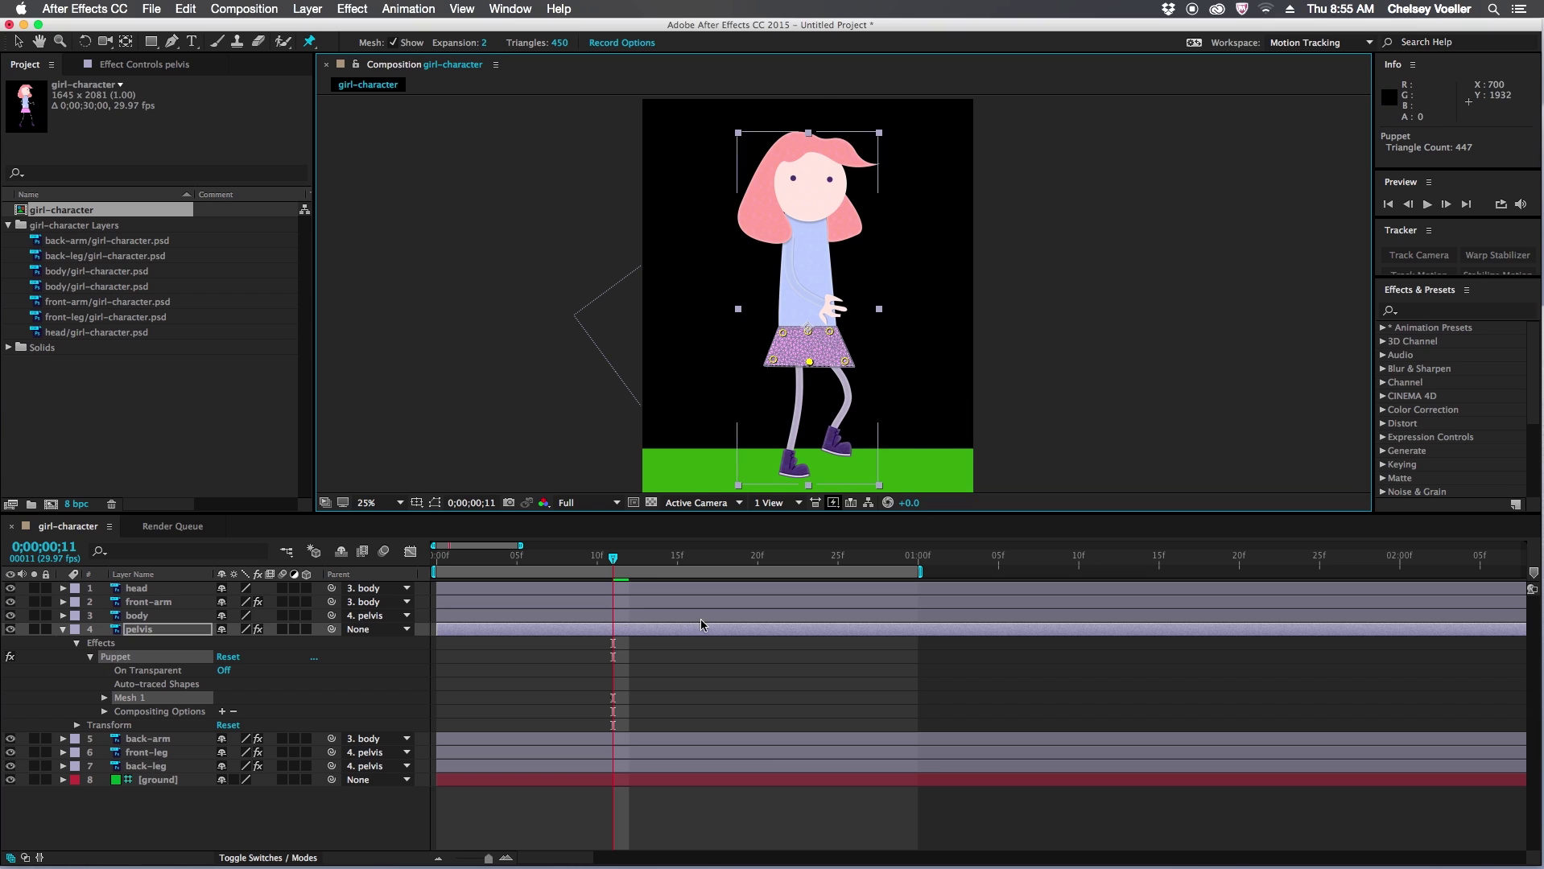
Step: At frame 0, swing the skirt's lower-right hem pin up and outward
{"action": "left_click", "coordinate": [437, 555]}
{"action": "left_click", "coordinate": [773, 361]}
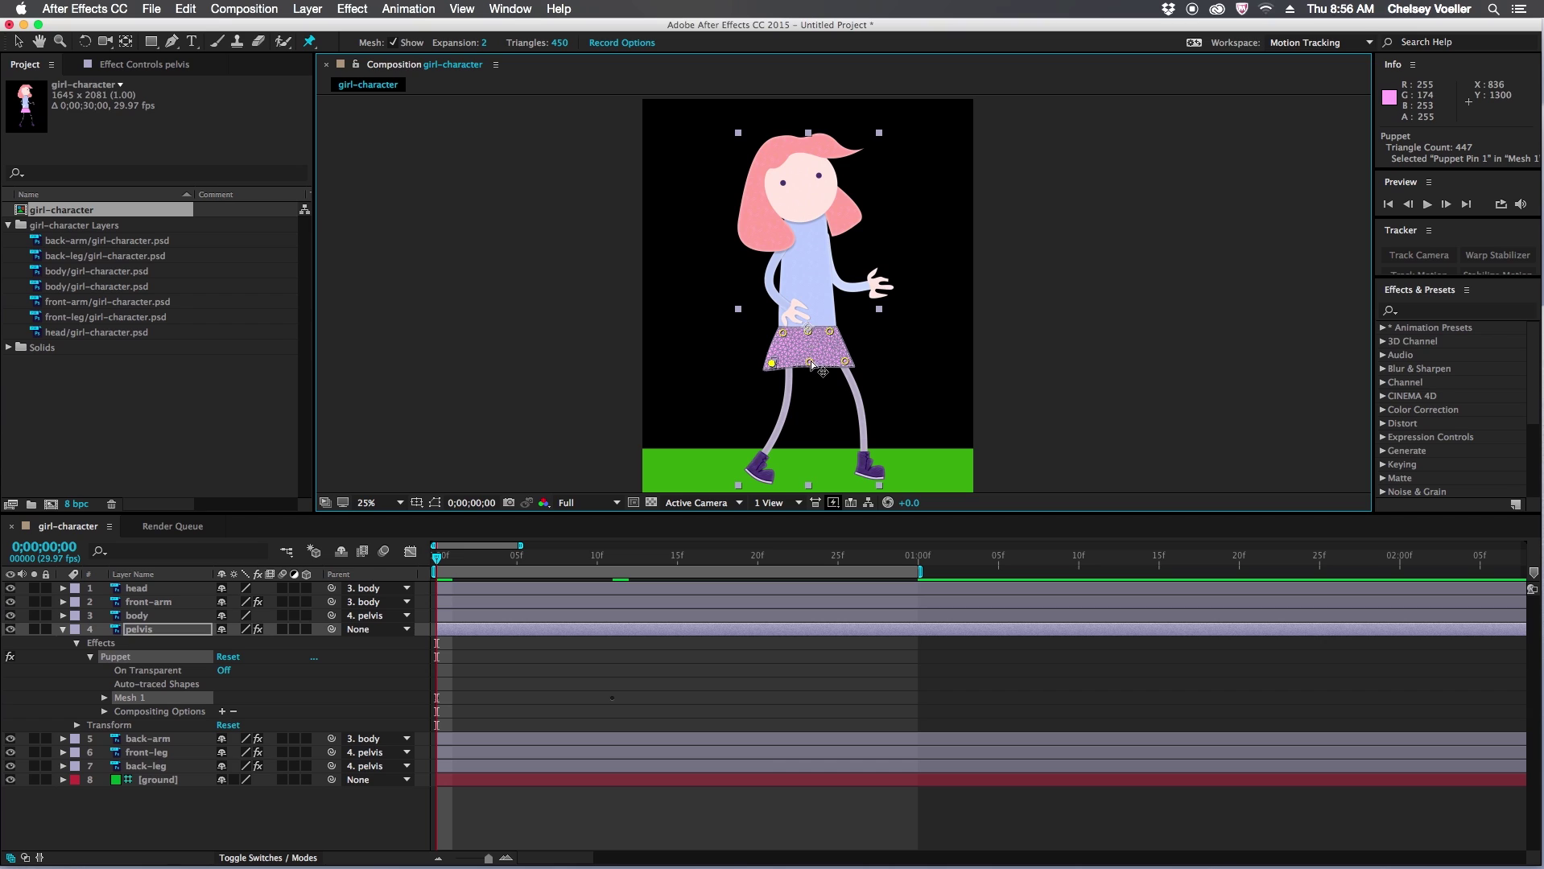
{"action": "left_click_drag", "start_coordinate": [845, 361], "coordinate": [855, 354]}
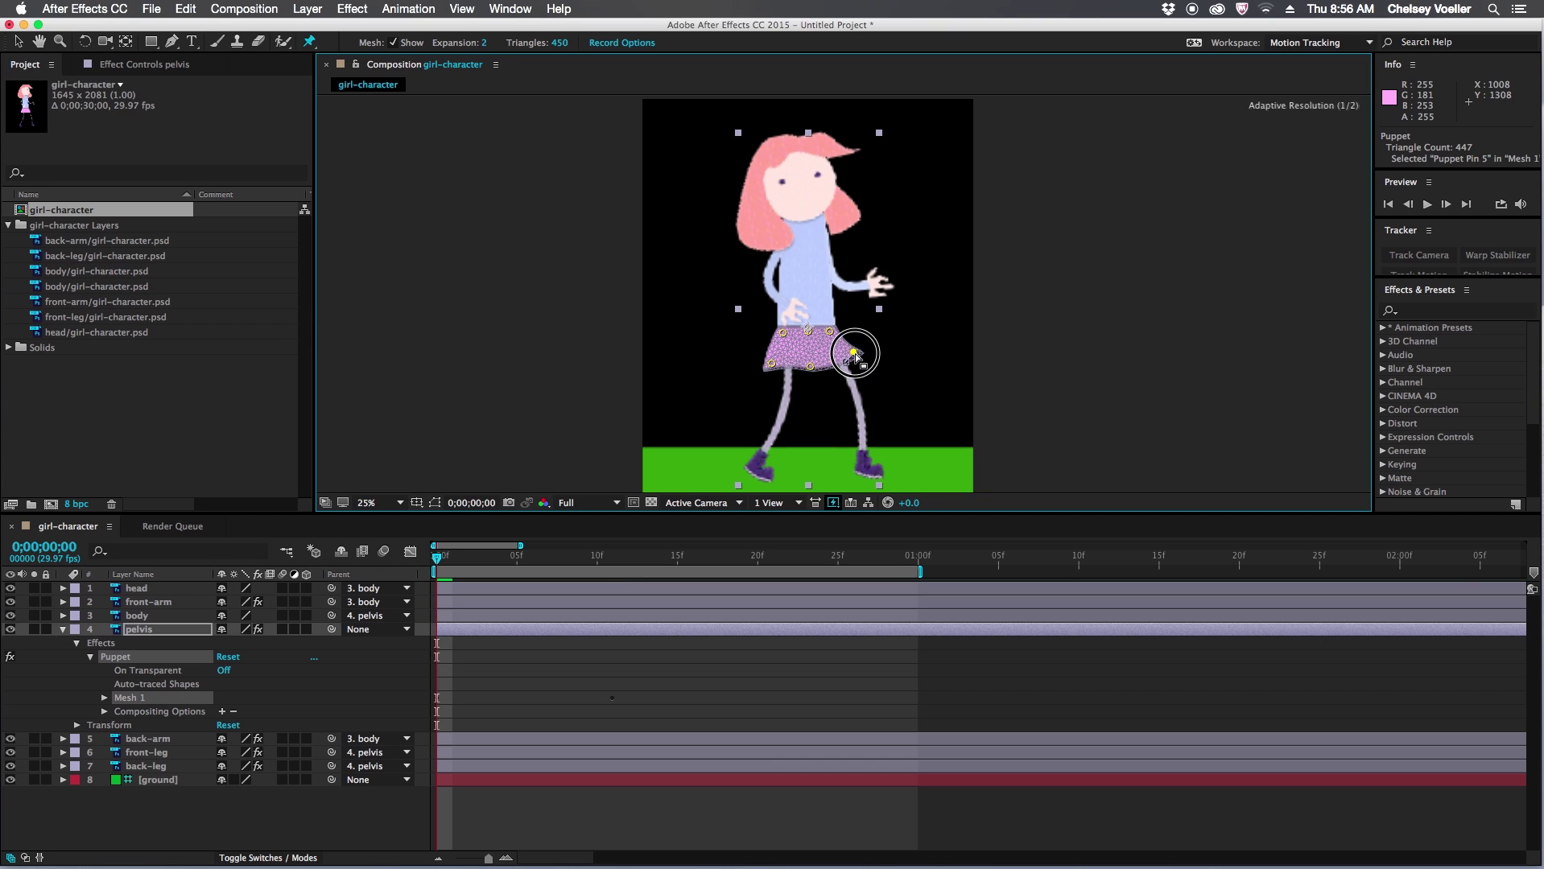
{"action": "left_click", "coordinate": [782, 332]}
{"action": "left_click", "coordinate": [808, 330]}
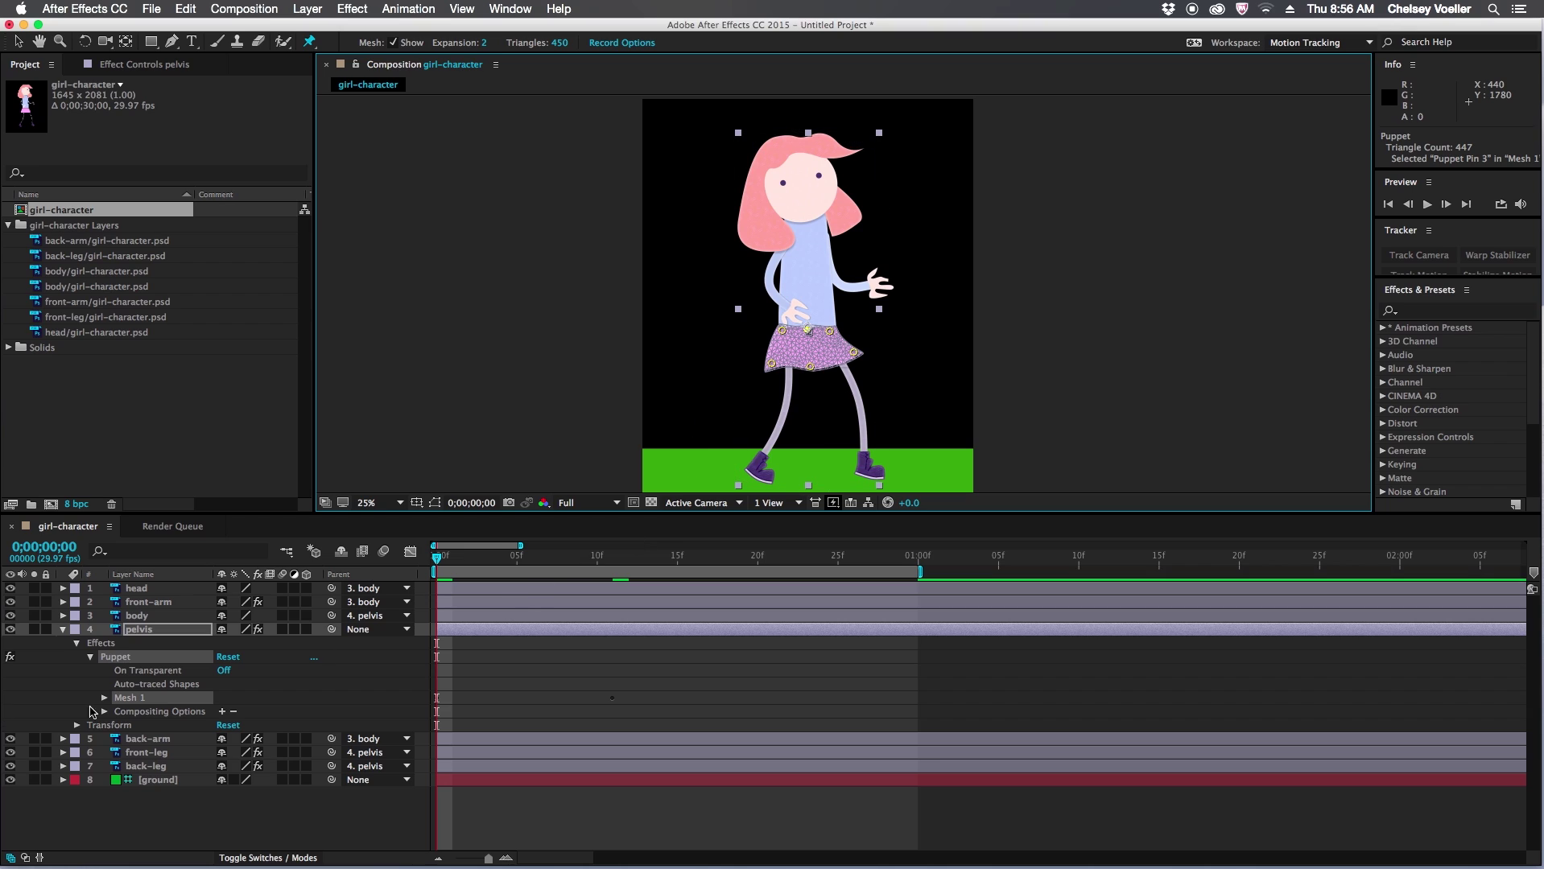
{"action": "left_click", "coordinate": [177, 633]}
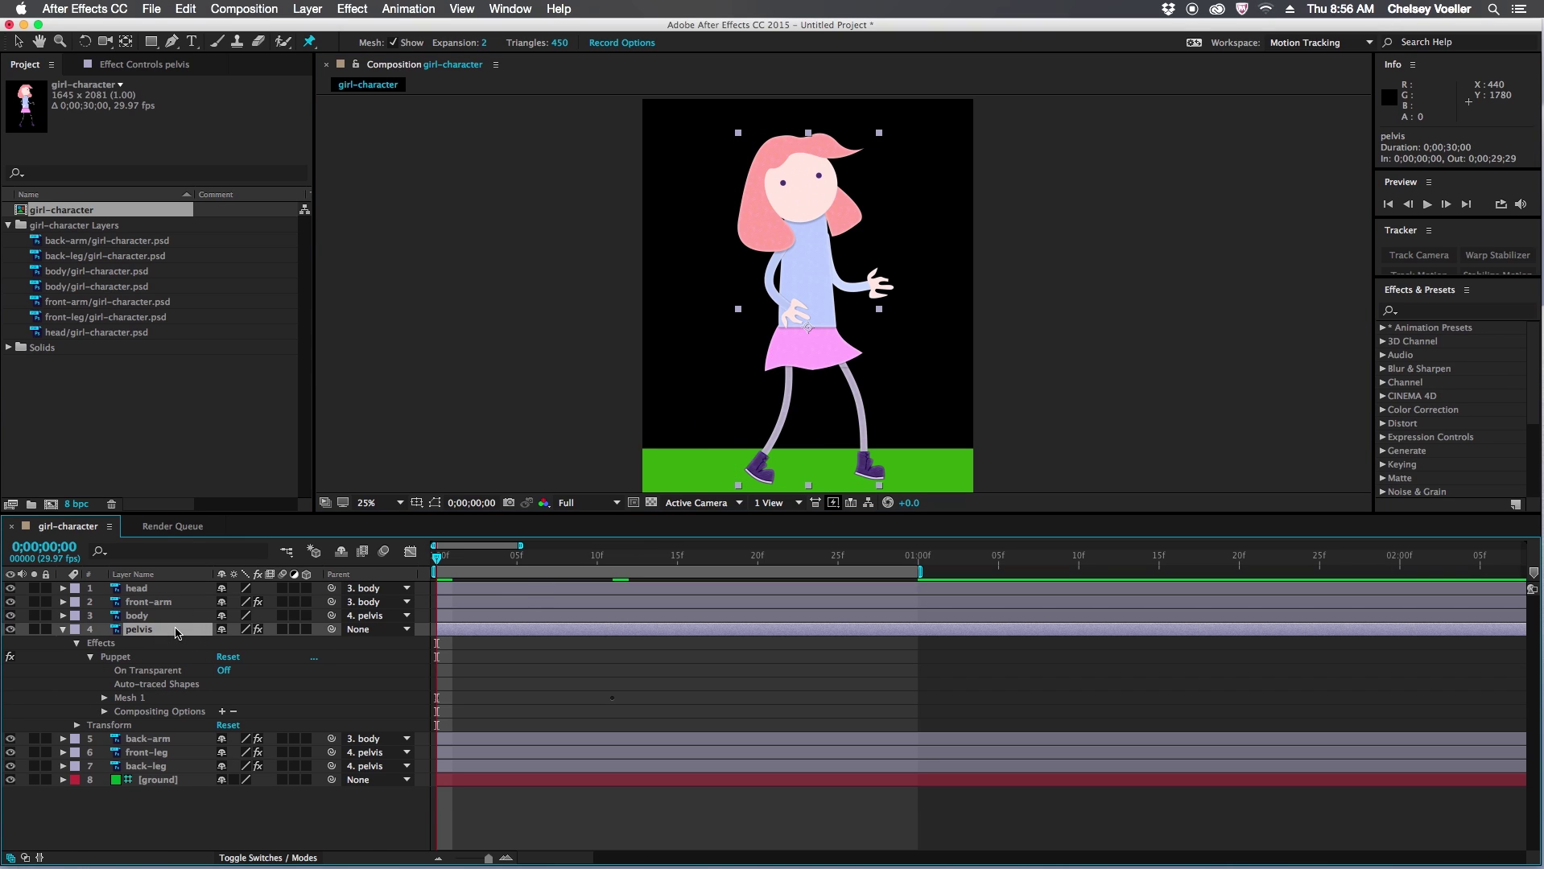
Step: Delete the frame-11 skirt pin keyframes and paste the frame-0 pin poses at 1:00
{"action": "key", "text": "u"}
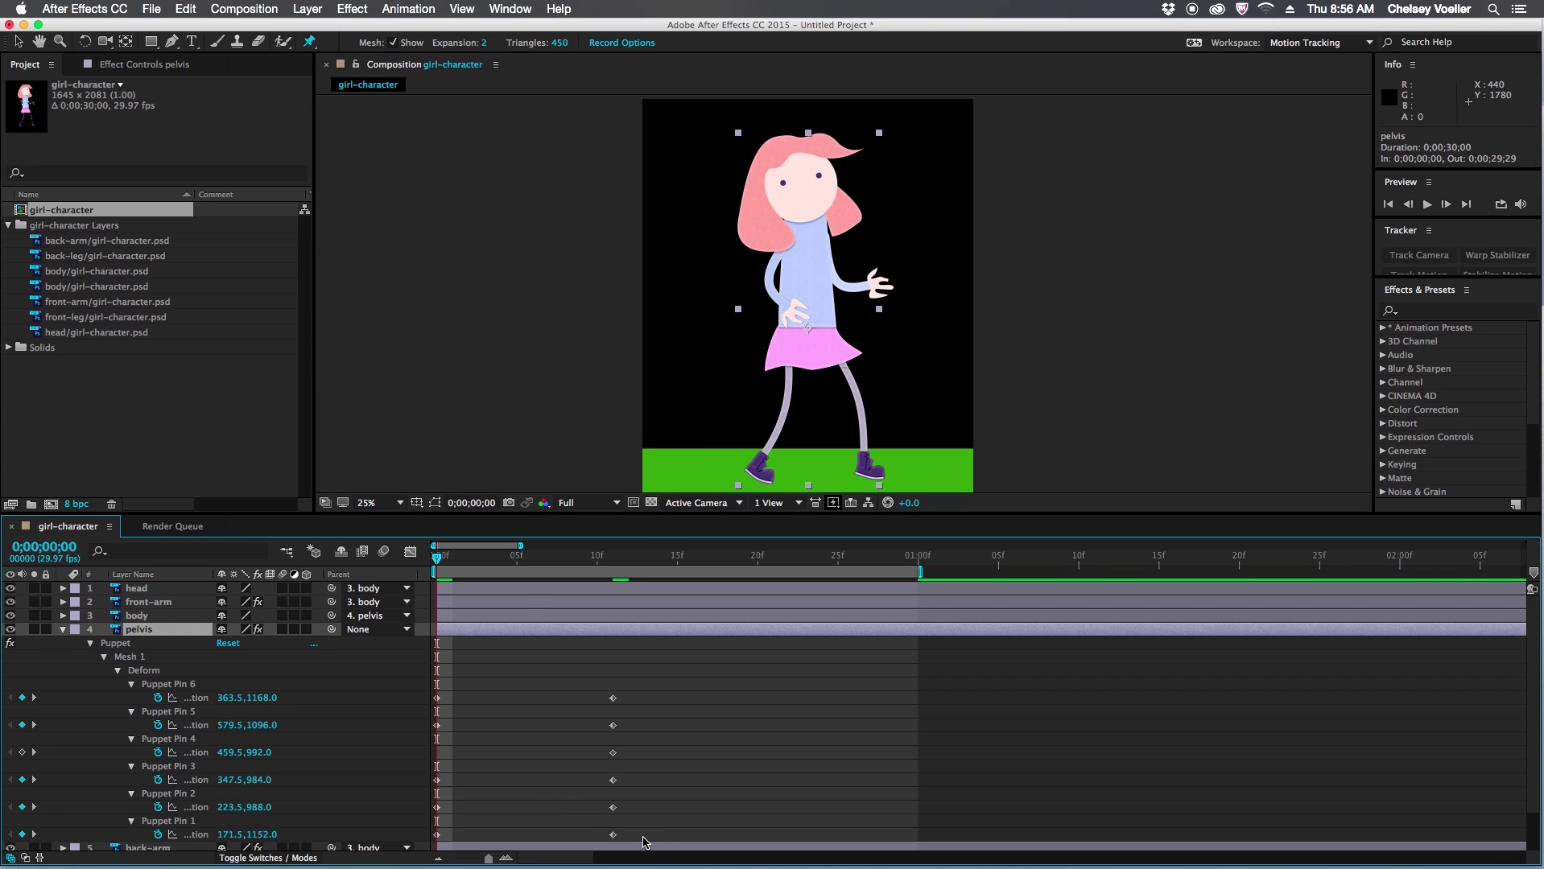
{"action": "left_click_drag", "start_coordinate": [643, 842], "coordinate": [587, 690]}
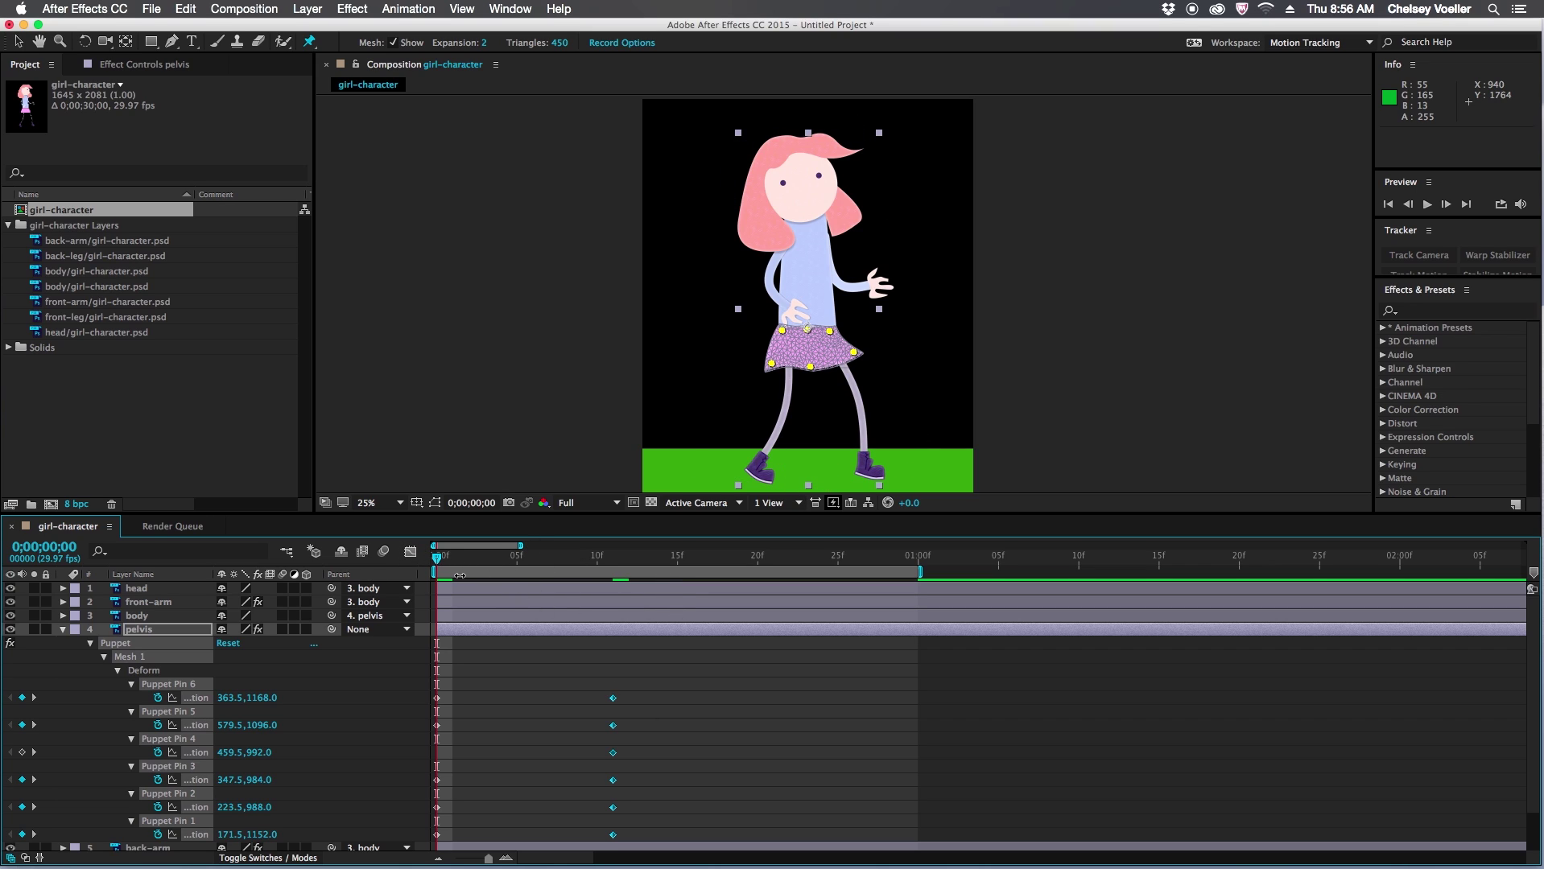
{"action": "left_click_drag", "start_coordinate": [659, 675], "coordinate": [571, 853]}
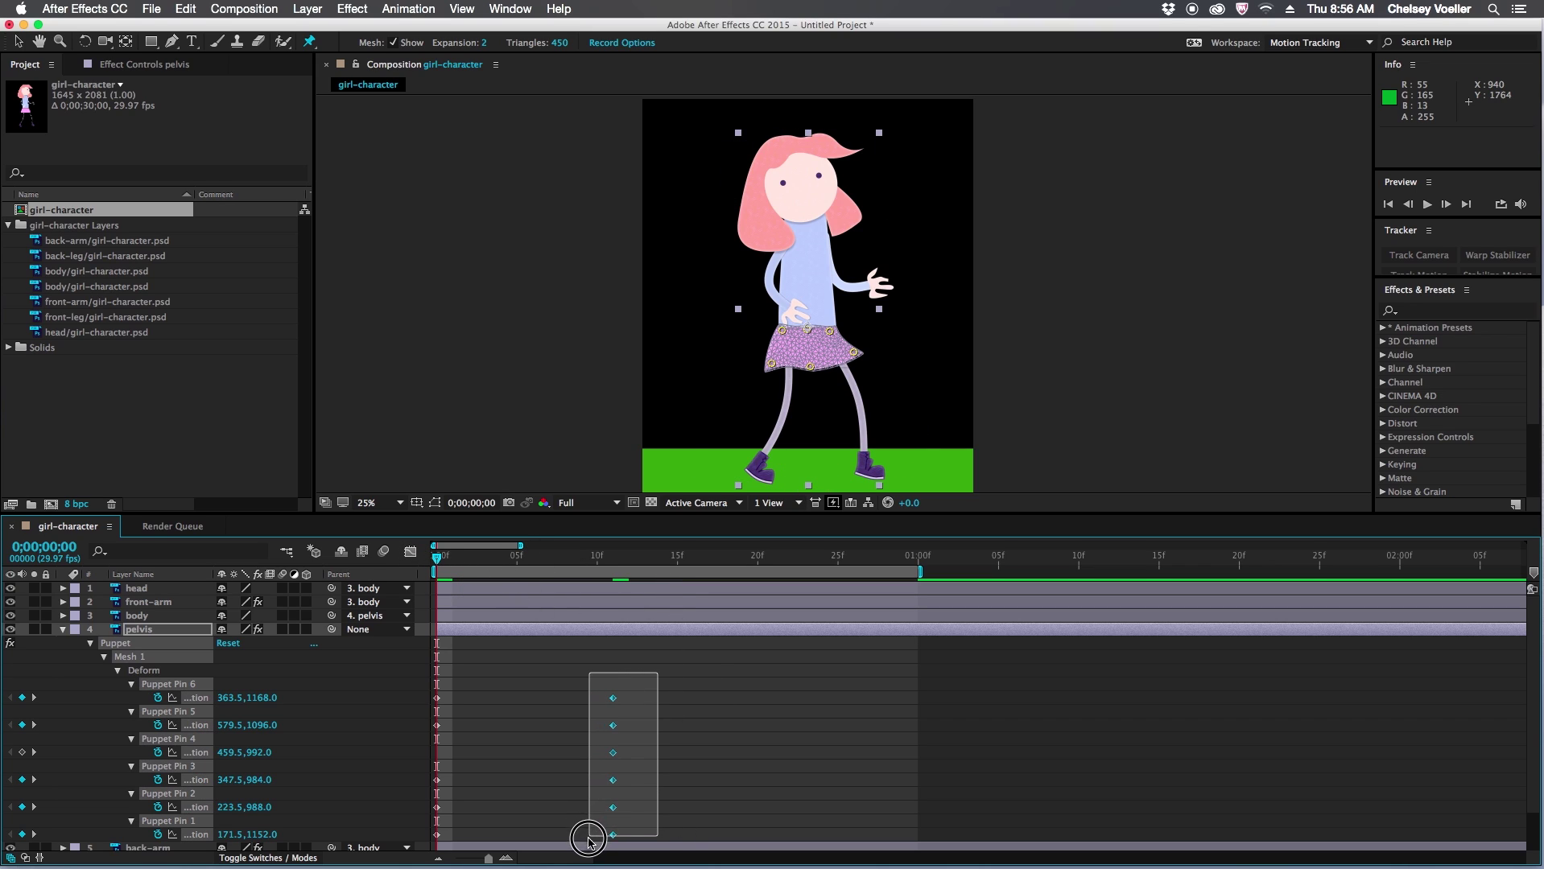
{"action": "key", "text": "Delete"}
{"action": "left_click_drag", "start_coordinate": [497, 661], "coordinate": [417, 843]}
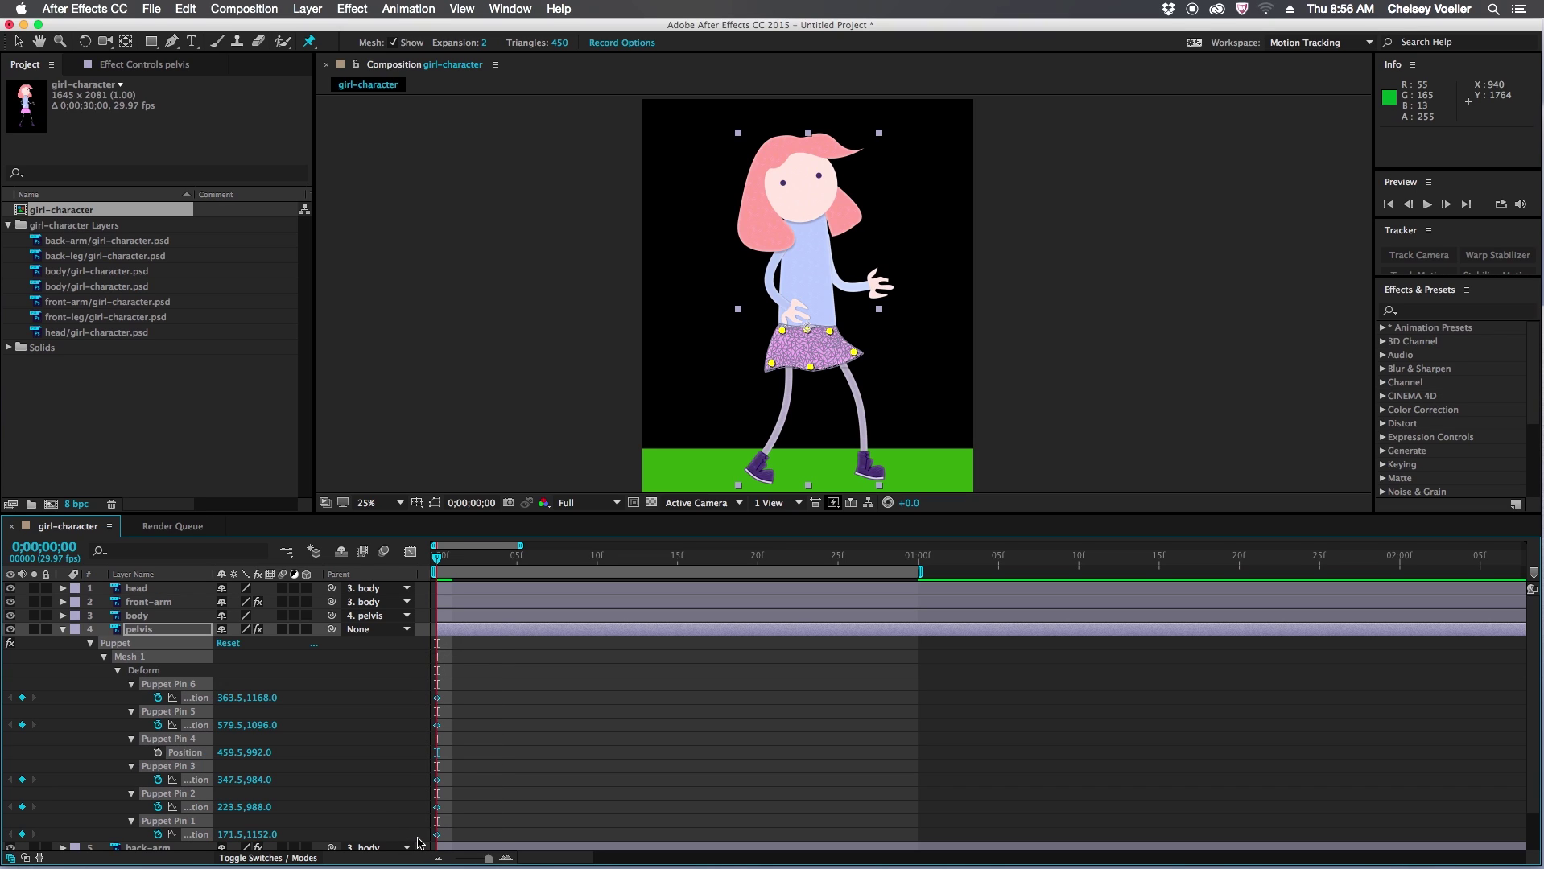
{"action": "left_click", "coordinate": [916, 567]}
{"action": "key", "text": "super+v"}
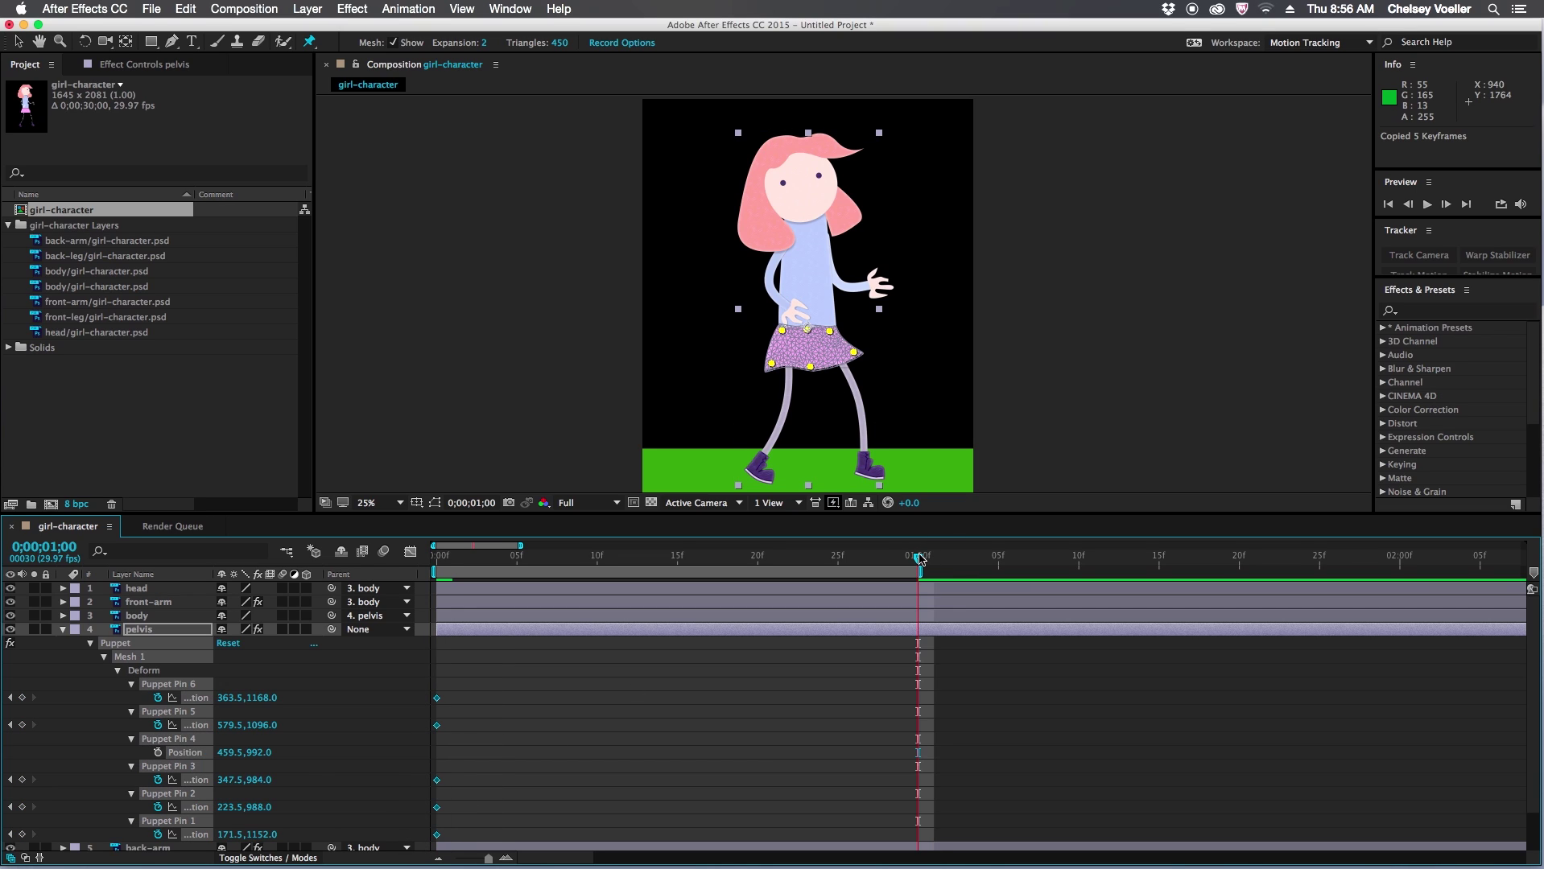
Step: At frame 15, lift the skirt's hem pins and lower the upper-left pin, then scrub to check
{"action": "left_click", "coordinate": [677, 552]}
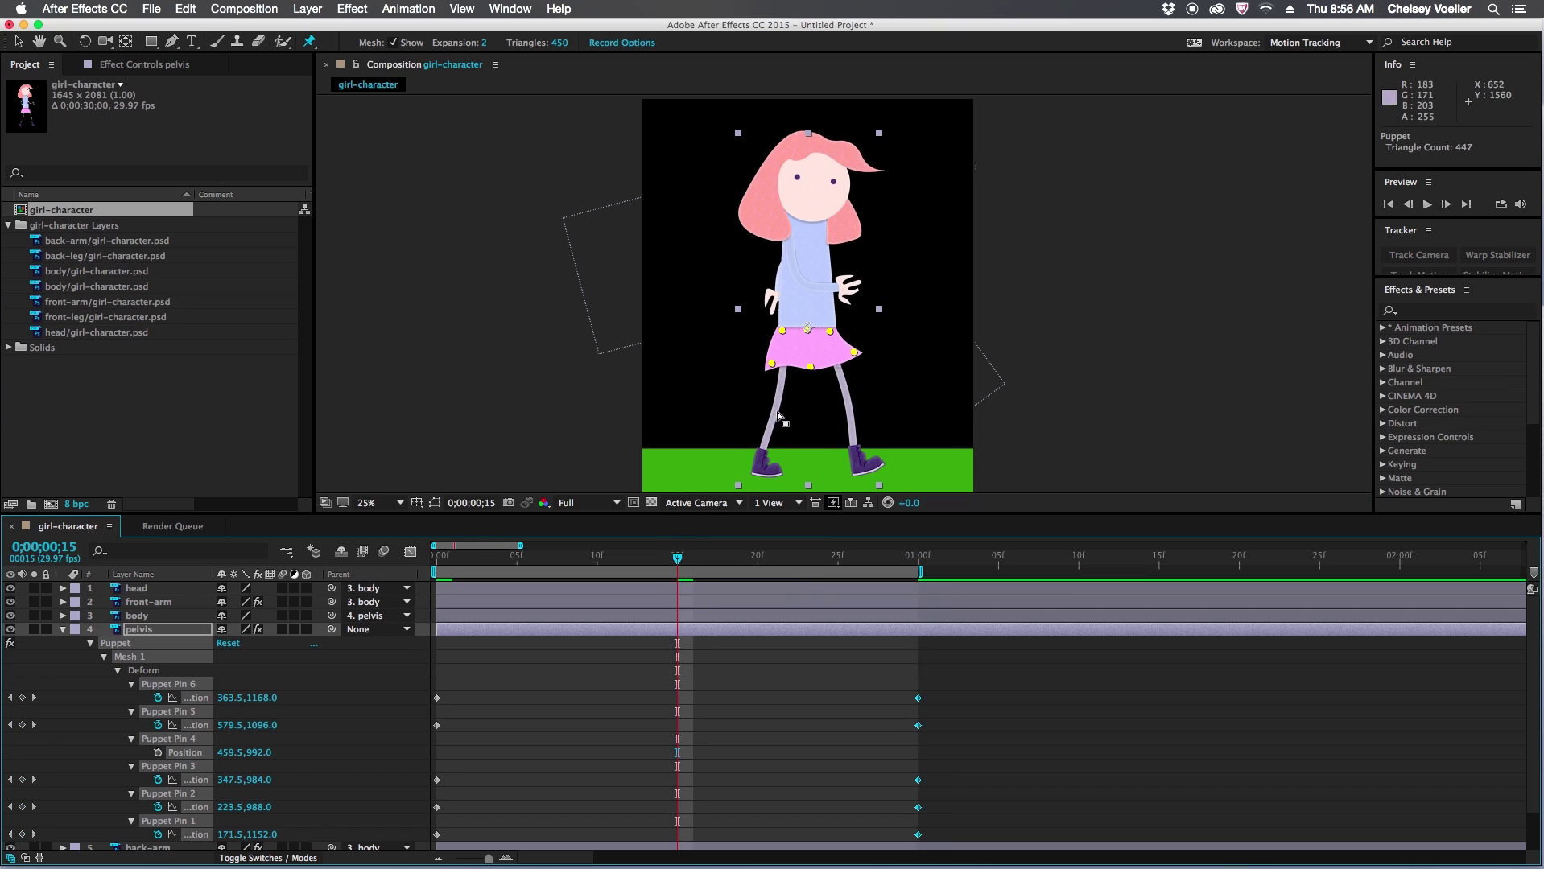
{"action": "key", "text": "Left"}
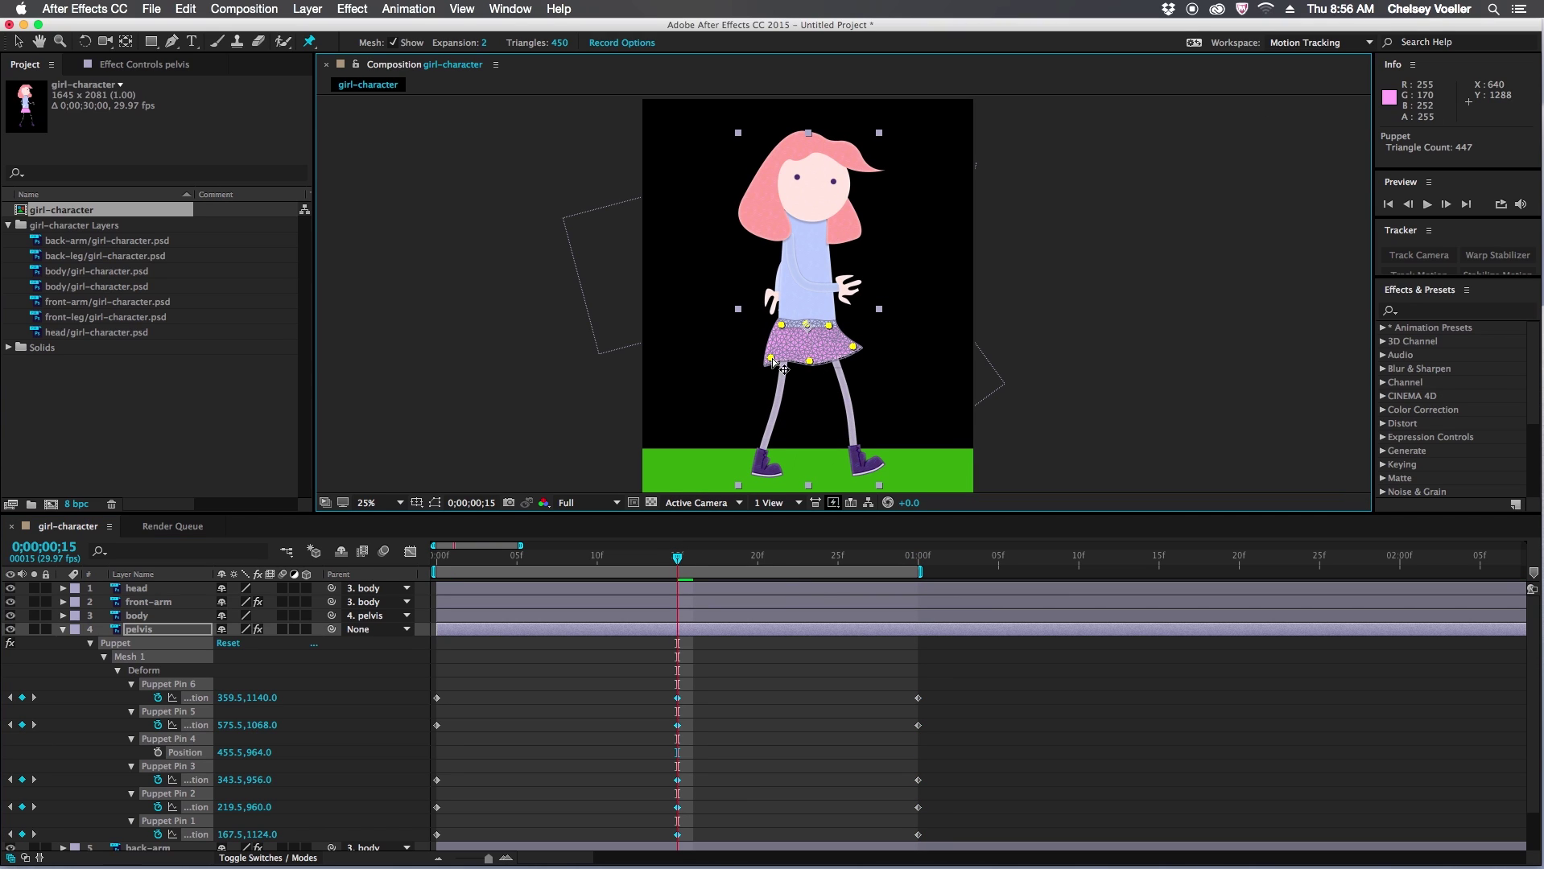
{"action": "key", "text": "super+z"}
{"action": "left_click", "coordinate": [881, 374]}
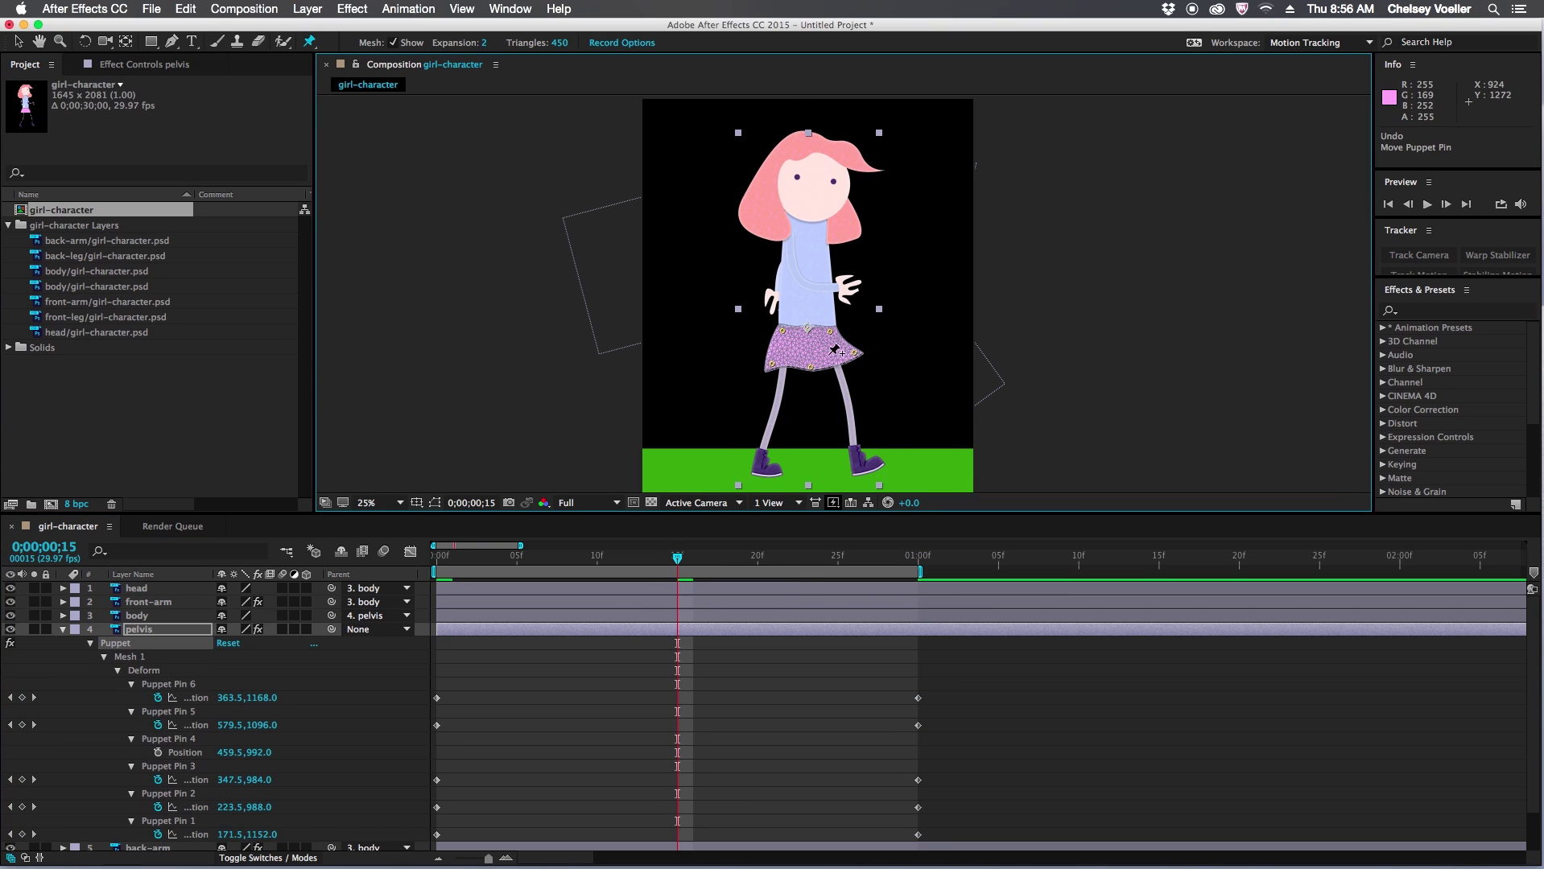
{"action": "left_click_drag", "start_coordinate": [811, 370], "coordinate": [854, 362]}
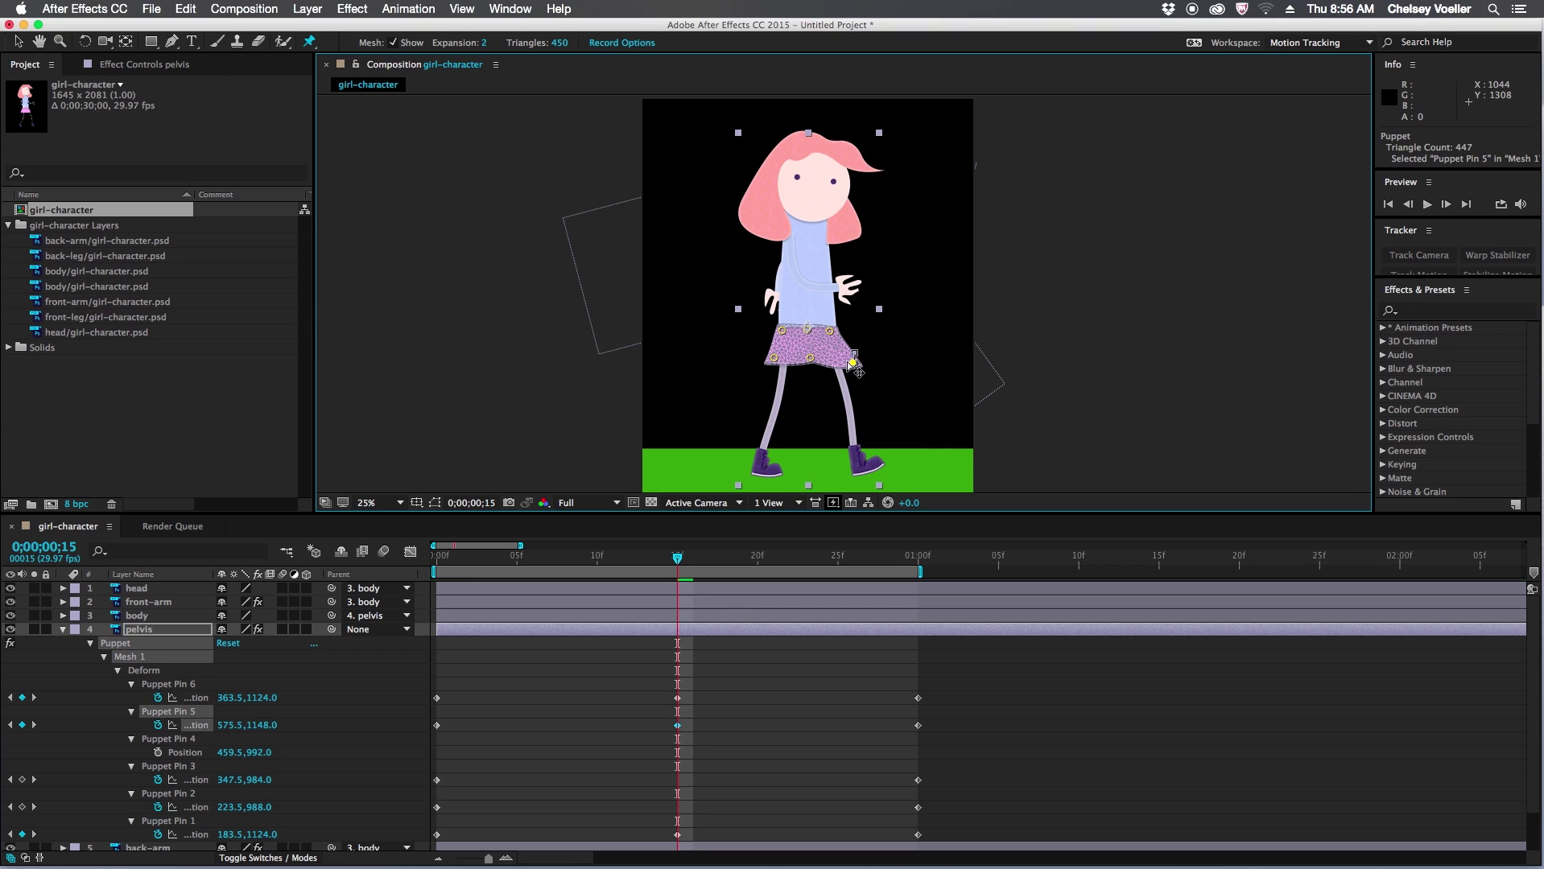
{"action": "left_click_drag", "start_coordinate": [809, 362], "coordinate": [773, 366]}
{"action": "left_click_drag", "start_coordinate": [463, 552], "coordinate": [362, 551]}
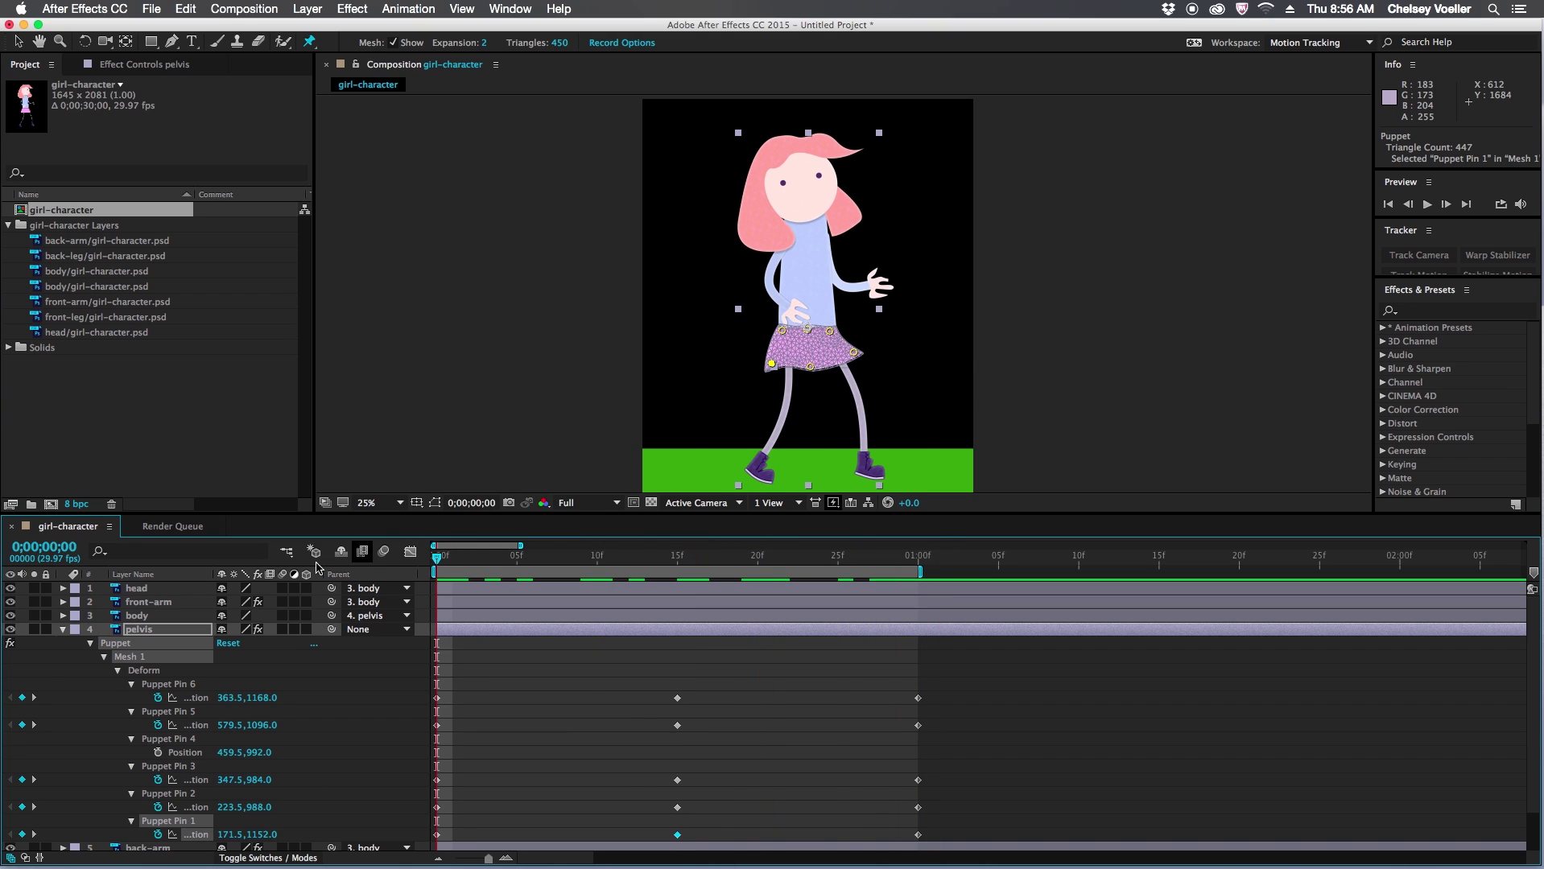
Step: Fold away the pelvis layer, recentre the view, and preview the walk cycle with the skirt swinging
{"action": "left_click", "coordinate": [63, 629]}
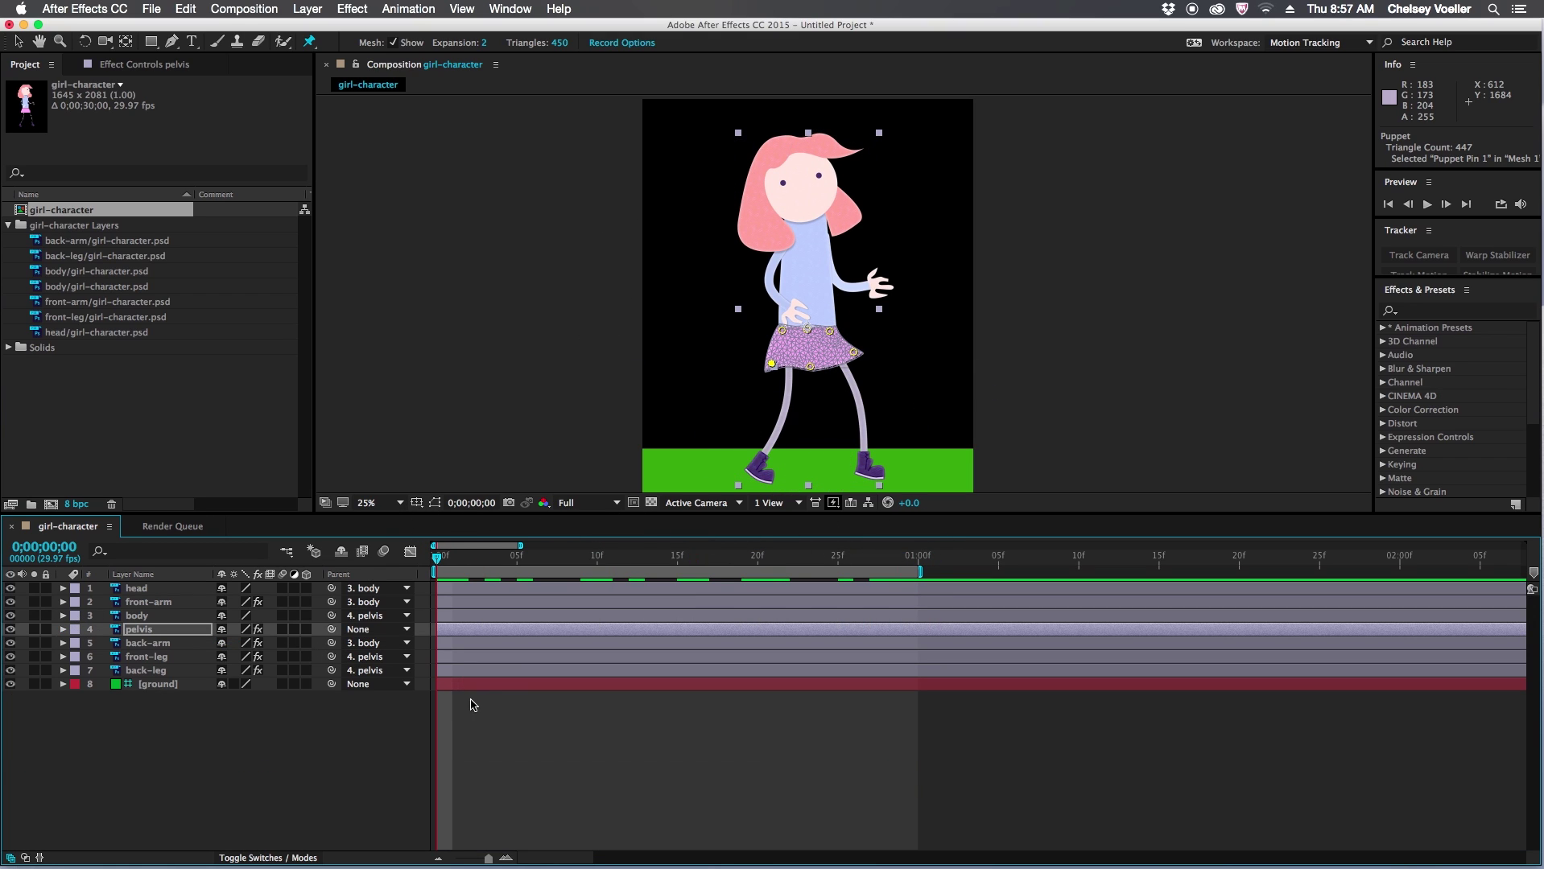
{"action": "left_click", "coordinate": [1009, 424]}
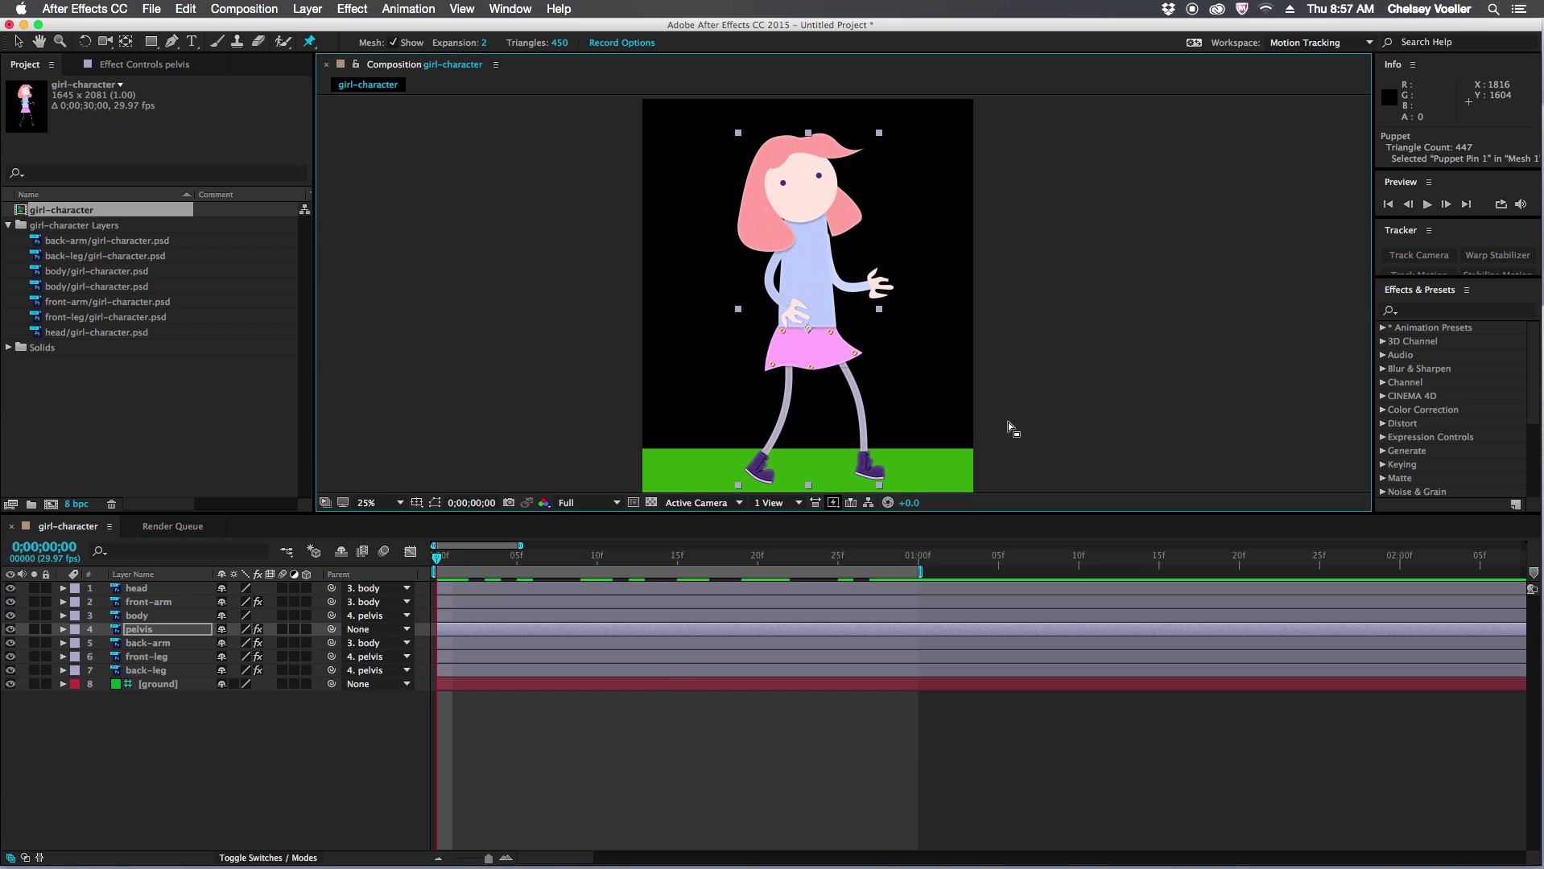
{"action": "key", "text": "v"}
{"action": "left_click", "coordinate": [1034, 435]}
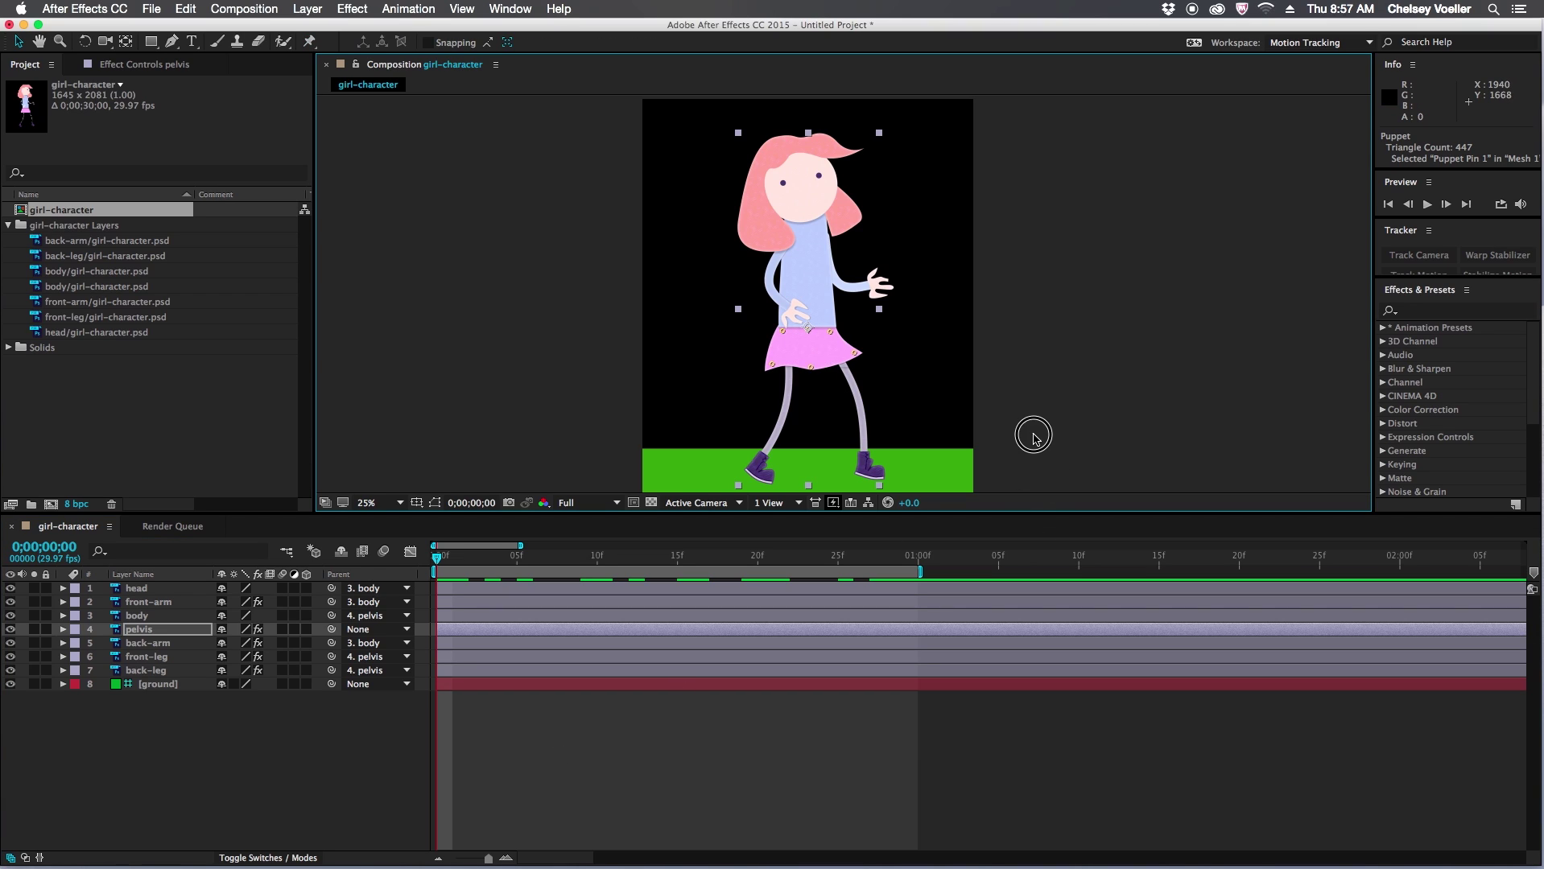
{"action": "left_click", "coordinate": [442, 557]}
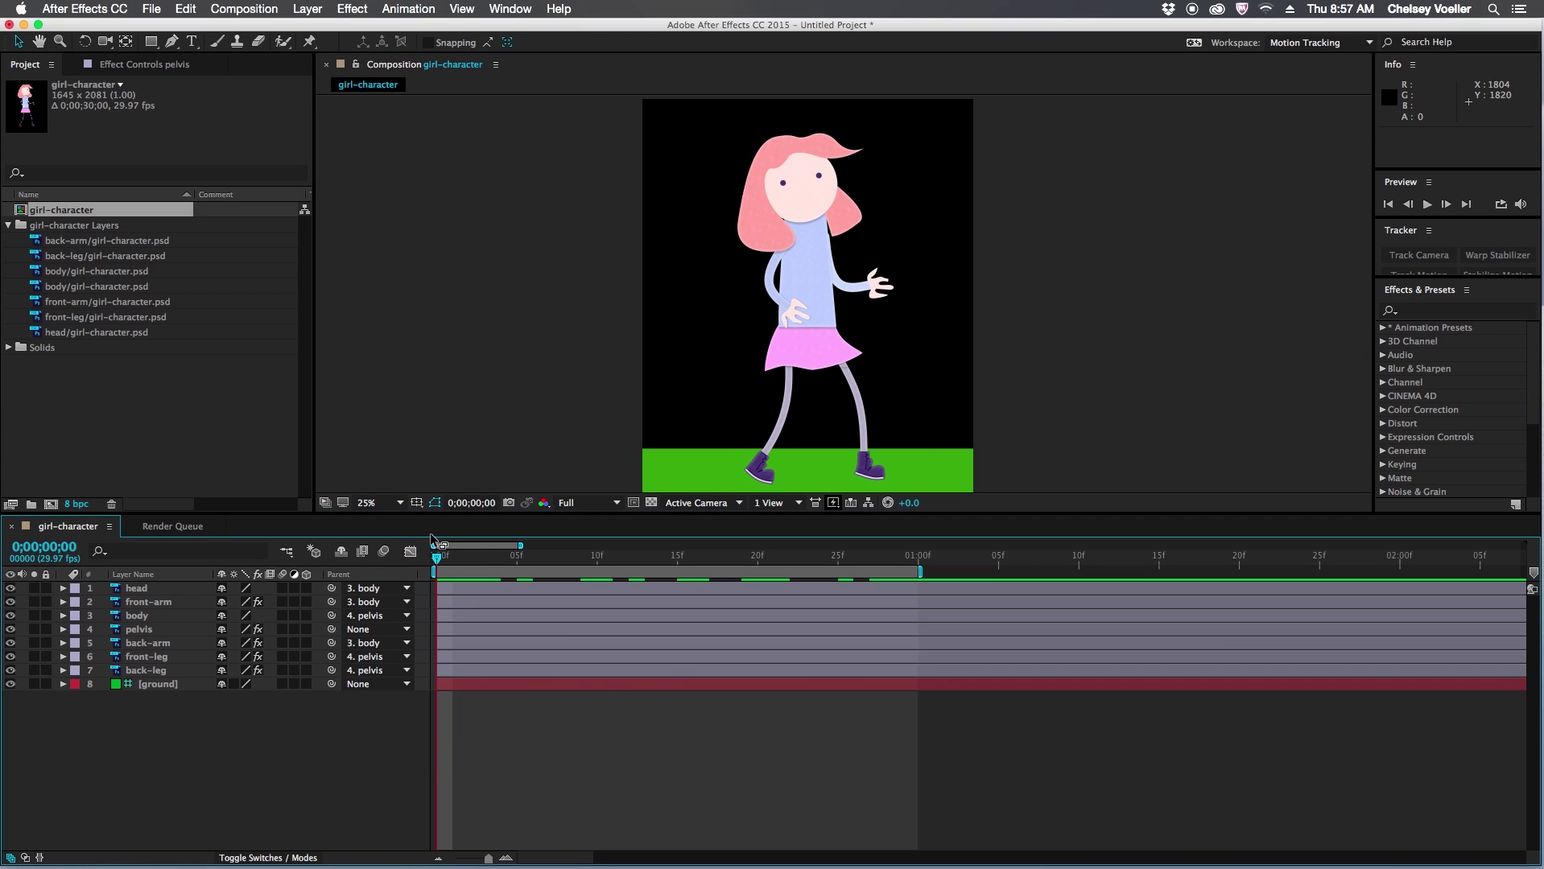
{"action": "key", "text": "h"}
{"action": "left_click_drag", "start_coordinate": [1018, 377], "coordinate": [1014, 356]}
{"action": "key", "text": "v"}
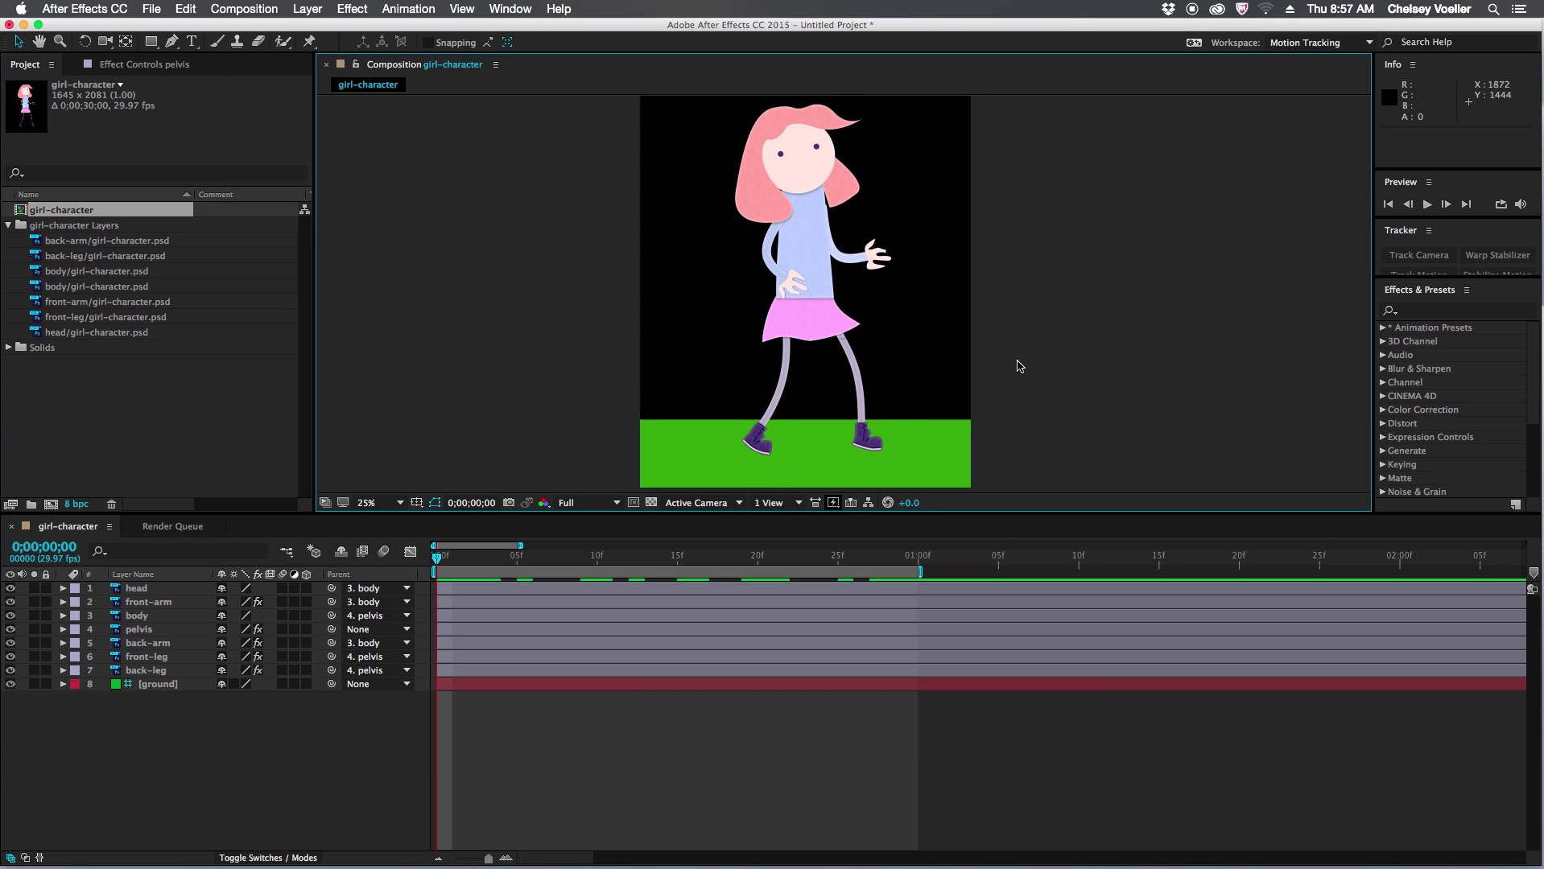
{"action": "key", "text": "space"}
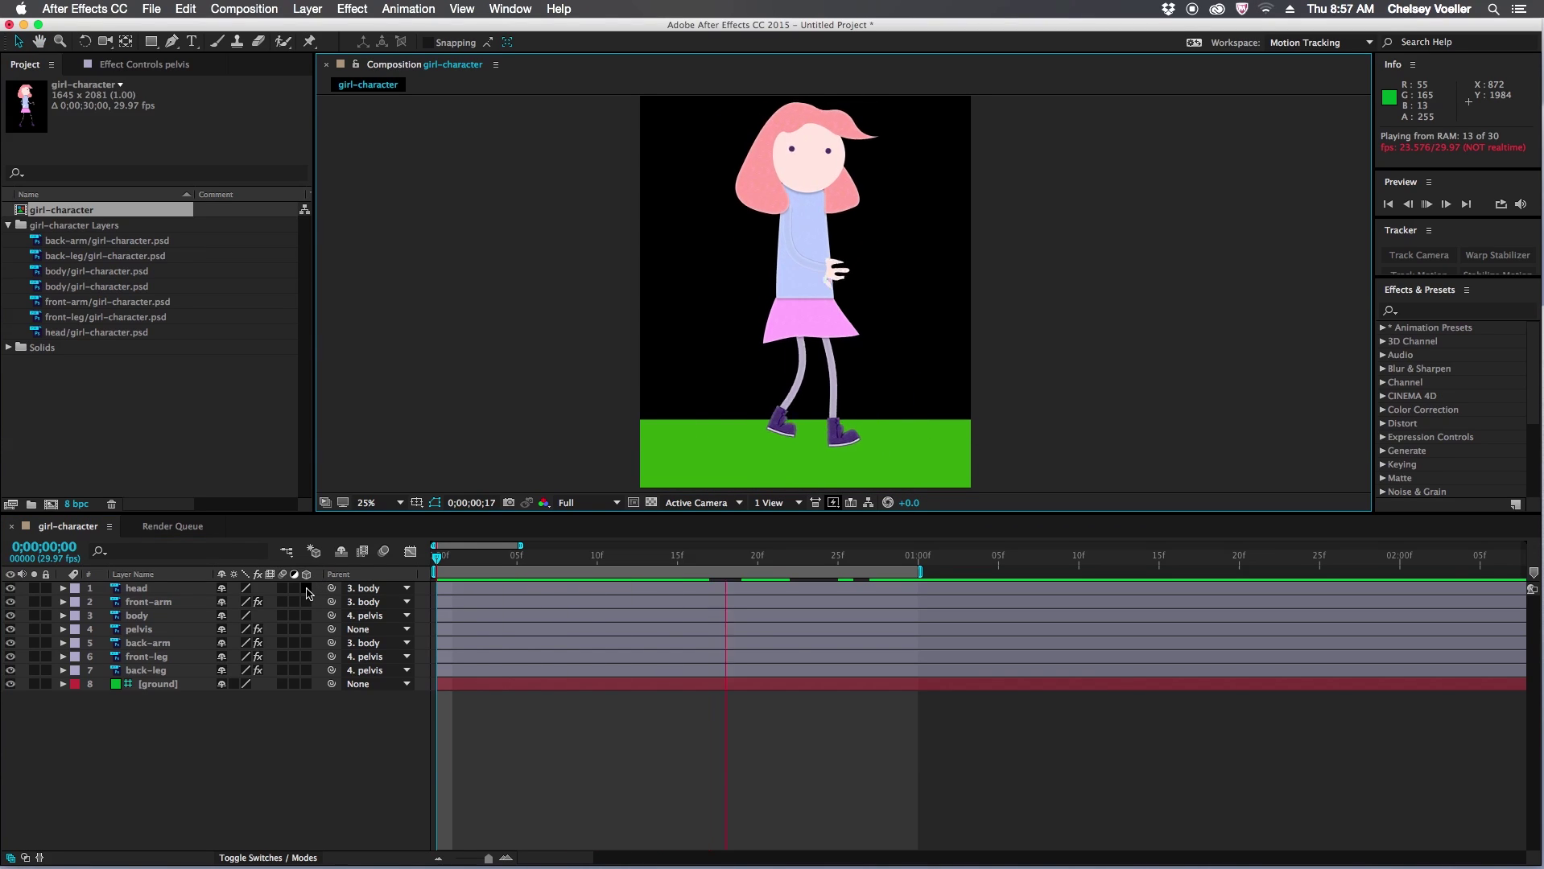